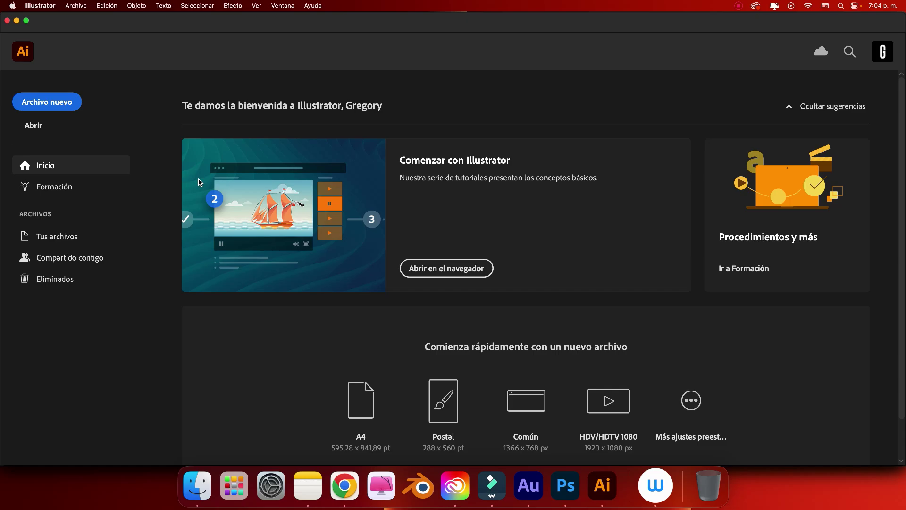
# - Create a new 1080 × 1350 px document from the Personalizado preset
pyautogui.click(65, 106)
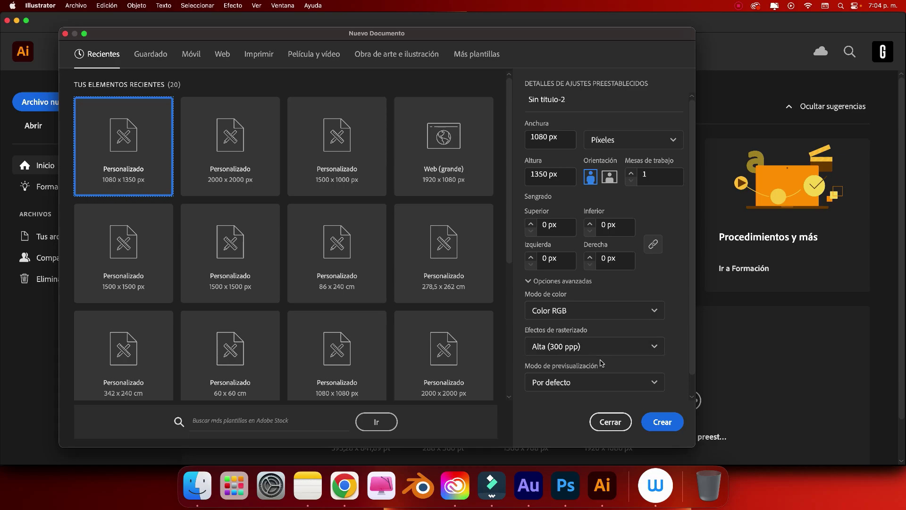
pyautogui.click(657, 419)
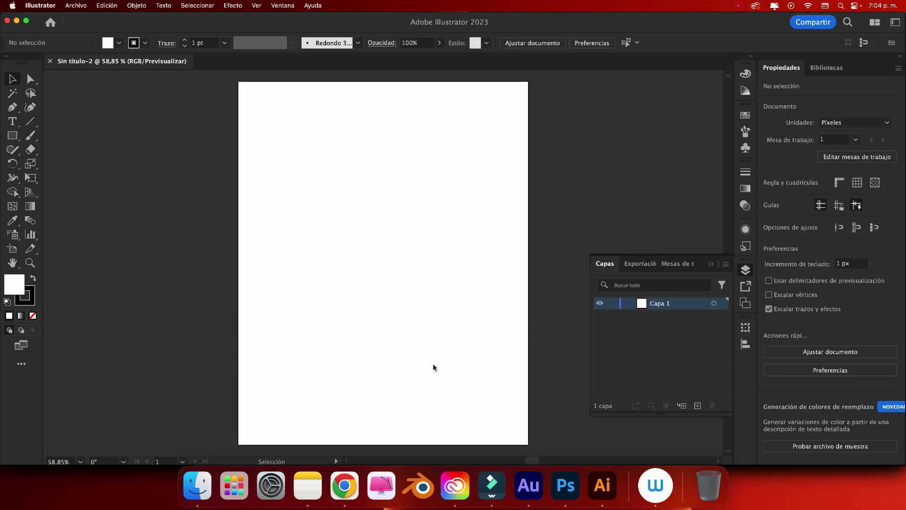
# - Review the fries sketch in Photoshop, then place Boceto.png from Descargas onto the artboard
pyautogui.click(565, 484)
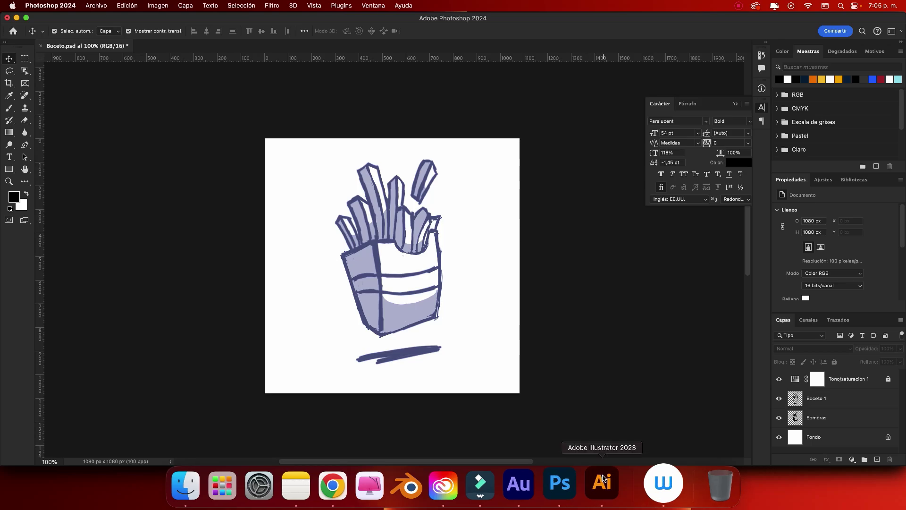
pyautogui.click(602, 481)
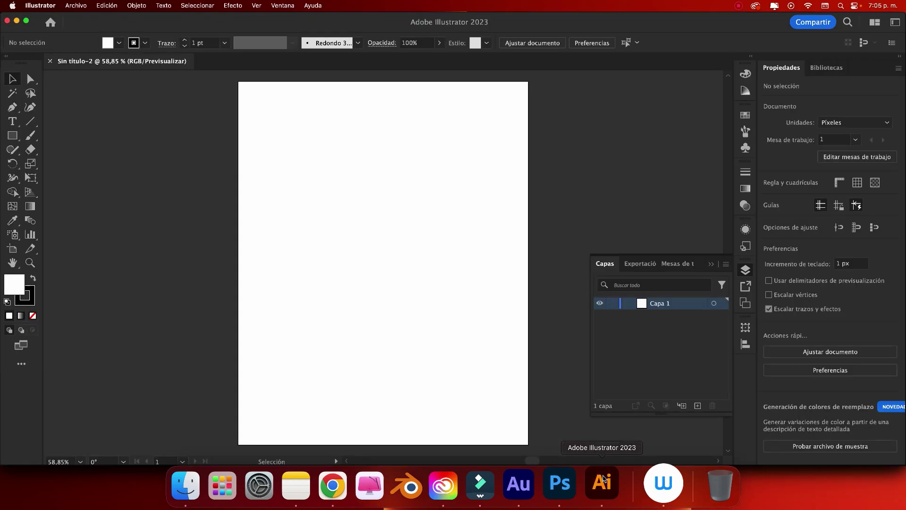
pyautogui.click(197, 484)
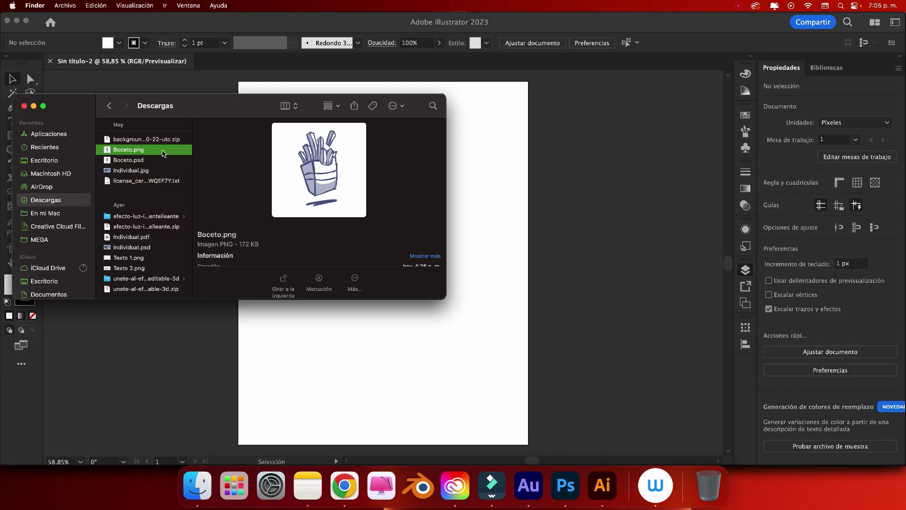
pyautogui.moveTo(162, 153)
pyautogui.mouseDown()
pyautogui.moveTo(389, 340)
pyautogui.moveTo(378, 268)
pyautogui.mouseUp()
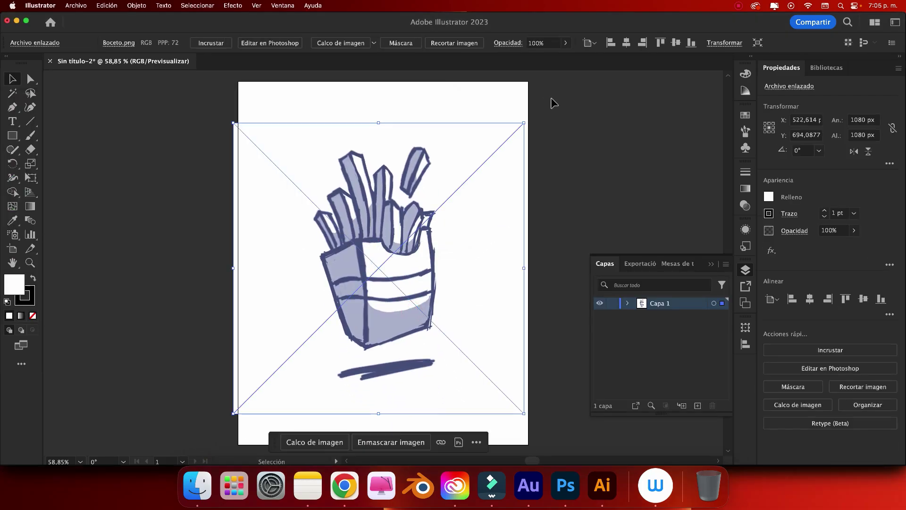
# - Centre the sketch horizontally and vertically on the artboard
pyautogui.click(591, 43)
pyautogui.click(600, 81)
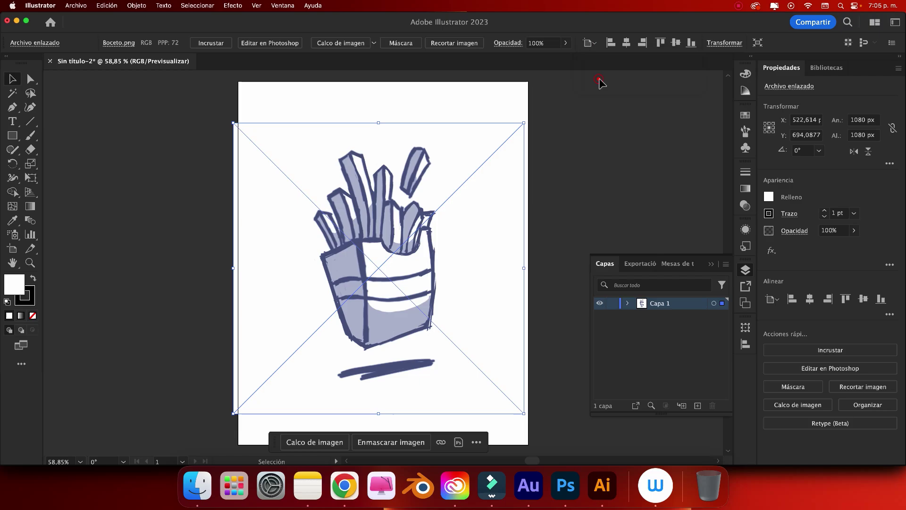
pyautogui.click(627, 43)
pyautogui.click(675, 42)
pyautogui.click(621, 121)
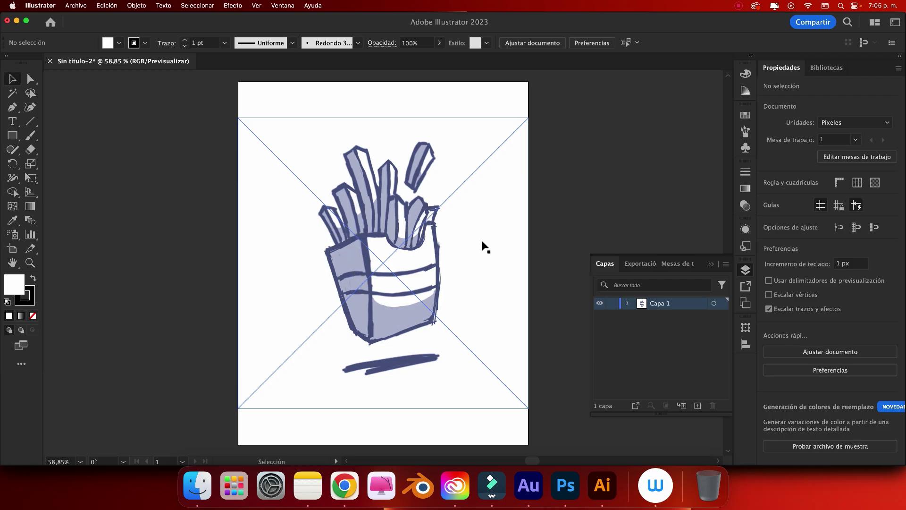
# - Rename Capa 1 to Boceto and make it a template dimmed to 50%
pyautogui.doubleClick(659, 304)
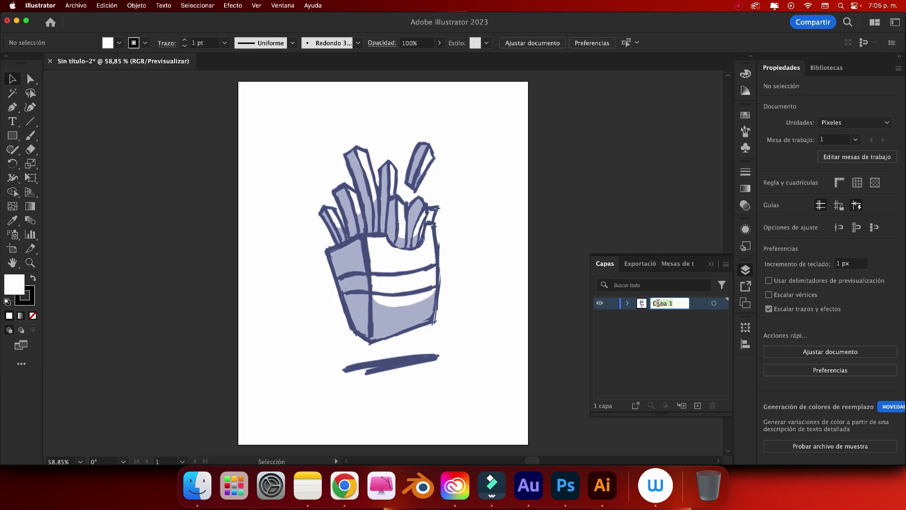
pyautogui.press('BackSpace')
pyautogui.write('B')
pyautogui.write('oceto')
pyautogui.press('Return')
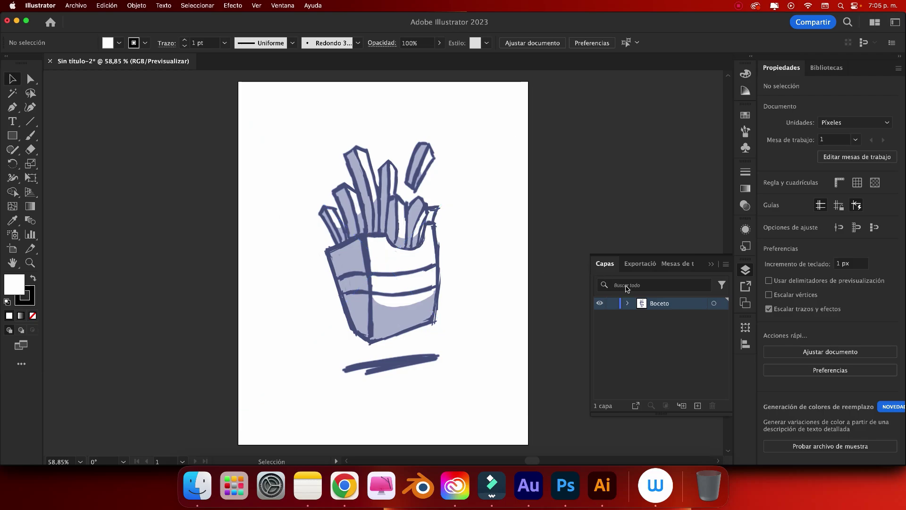
pyautogui.doubleClick(642, 305)
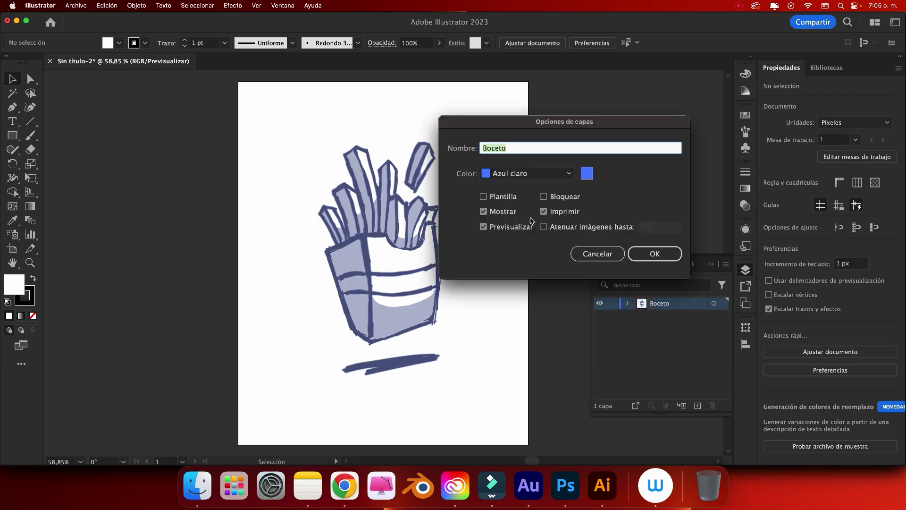
pyautogui.click(484, 196)
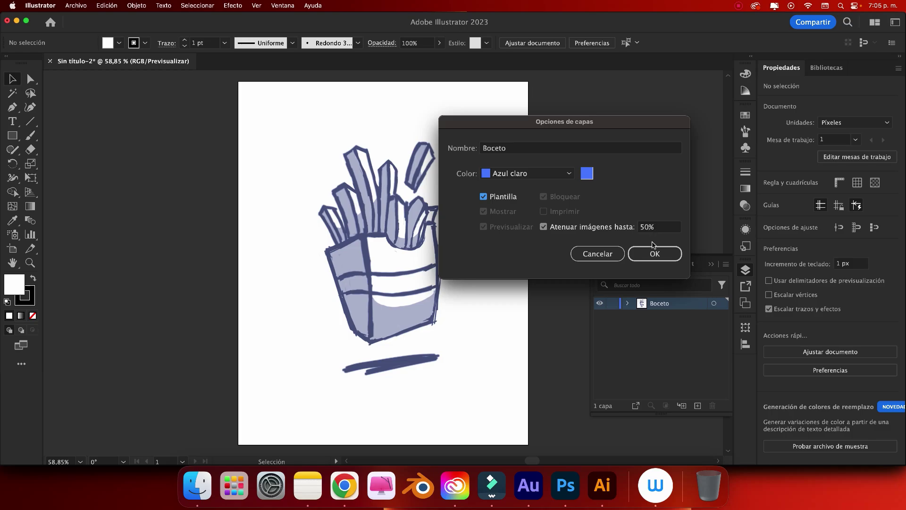
pyautogui.click(653, 252)
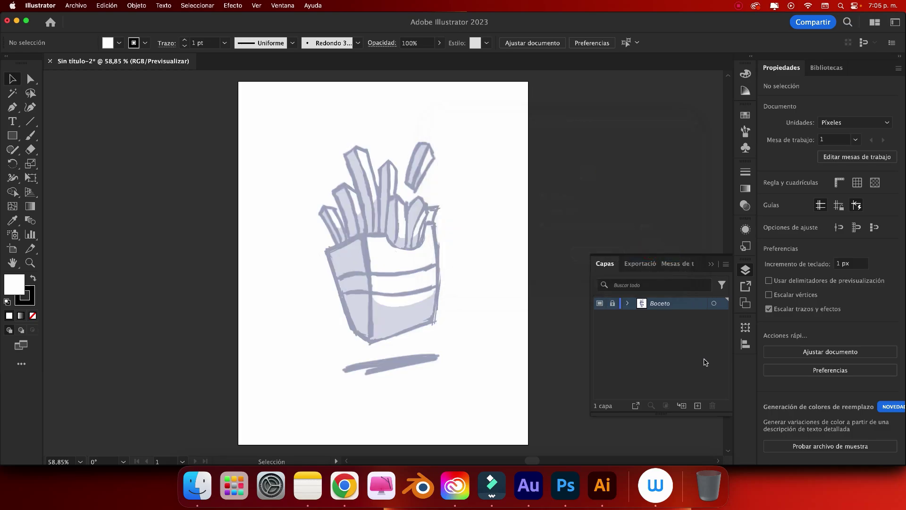
# - Add a new layer named Trazados above Boceto
pyautogui.click(697, 406)
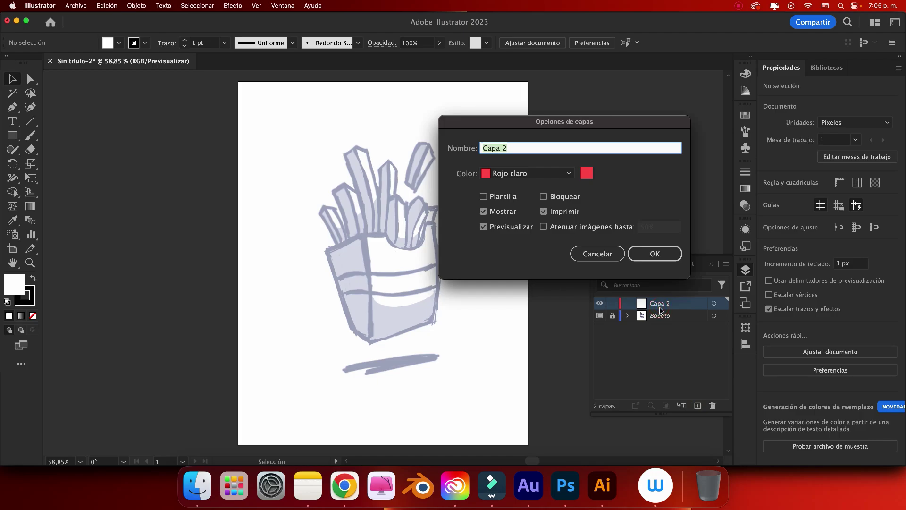
pyautogui.press('BackSpace')
pyautogui.write('Trazados')
pyautogui.press('Return')
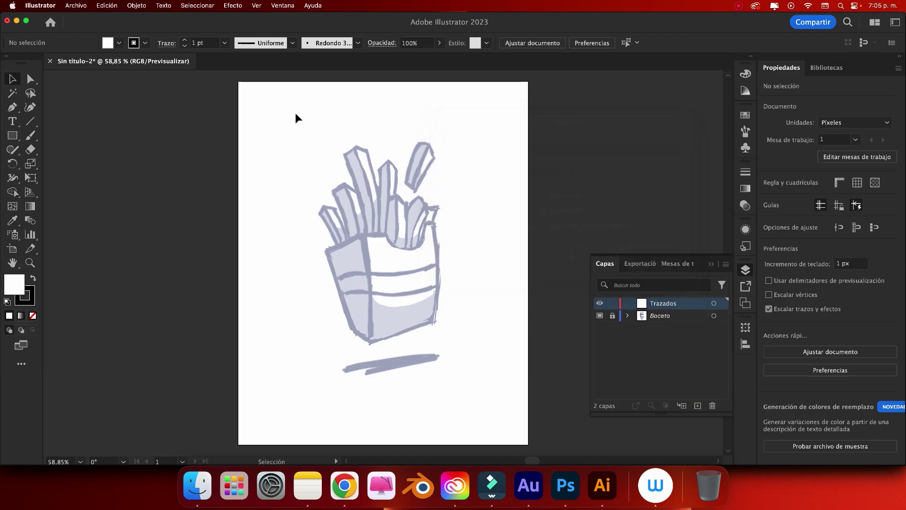
# - Toggle grid snapping, set the fill to None, choose the Pen tool and zoom to 100%
pyautogui.click(257, 5)
pyautogui.scroll(-2, 318, 290)
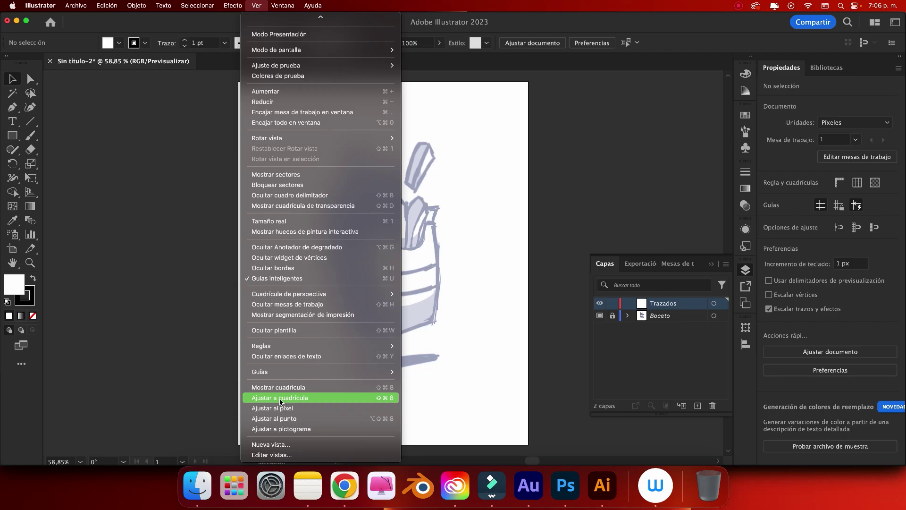
pyautogui.click(500, 253)
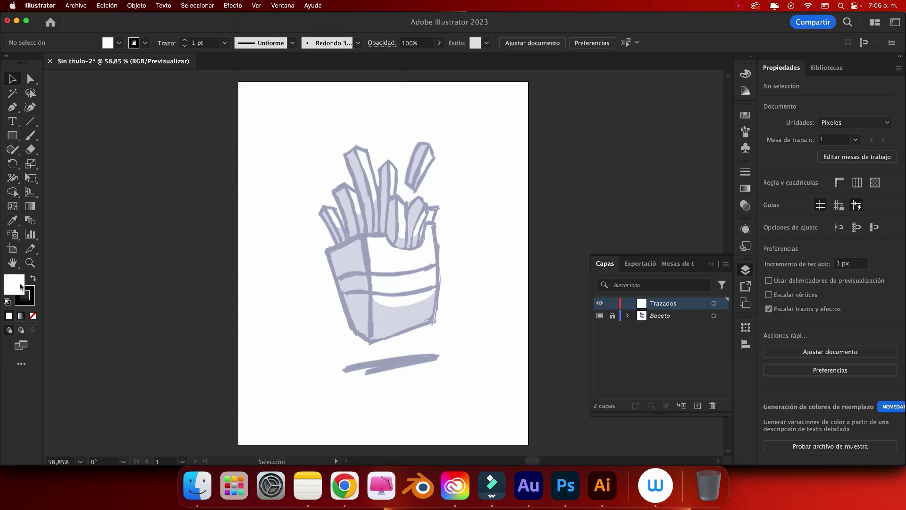
pyautogui.press('/')
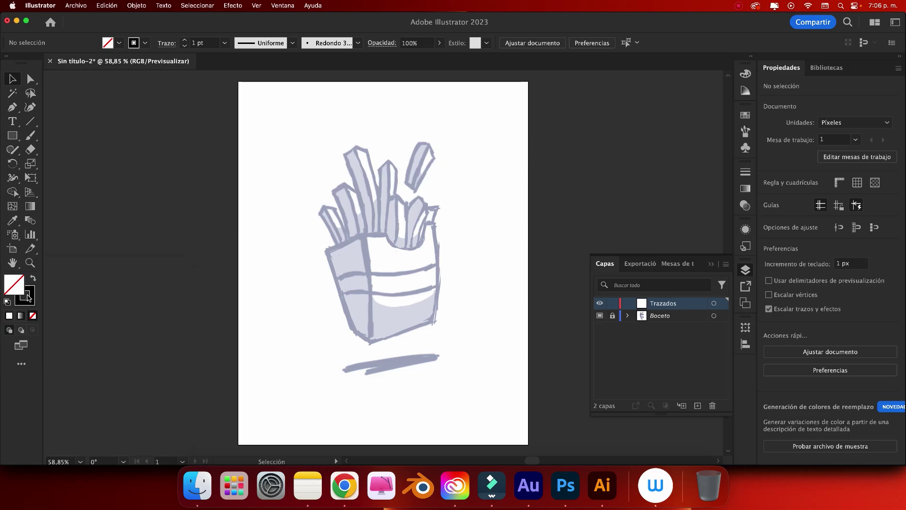
pyautogui.press('p')
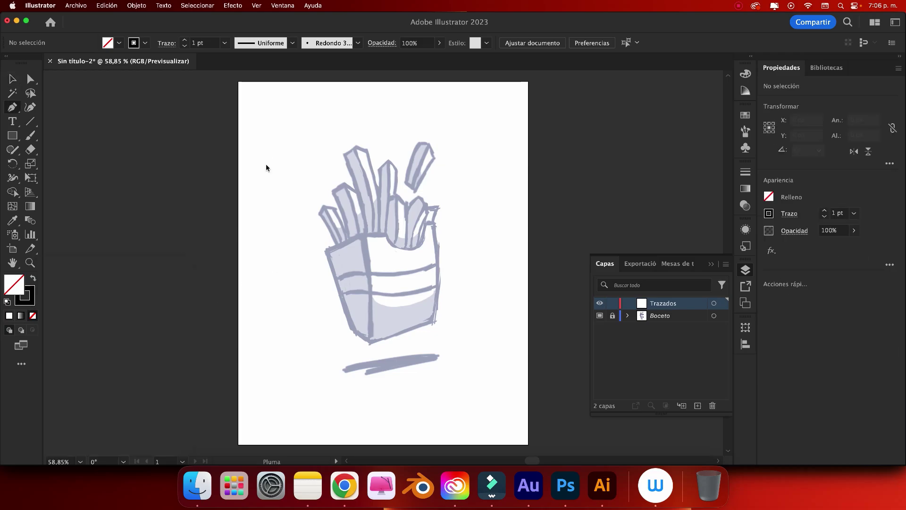
pyautogui.click(282, 5)
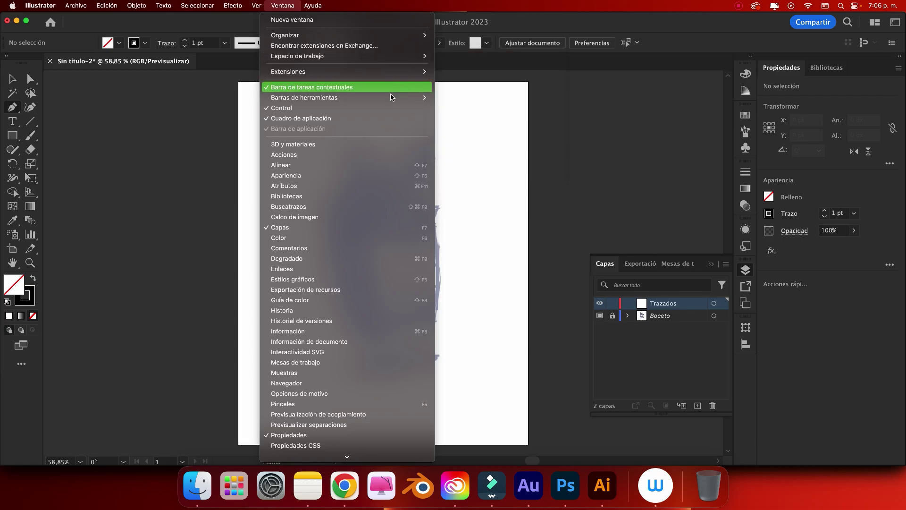
pyautogui.moveTo(305, 97)
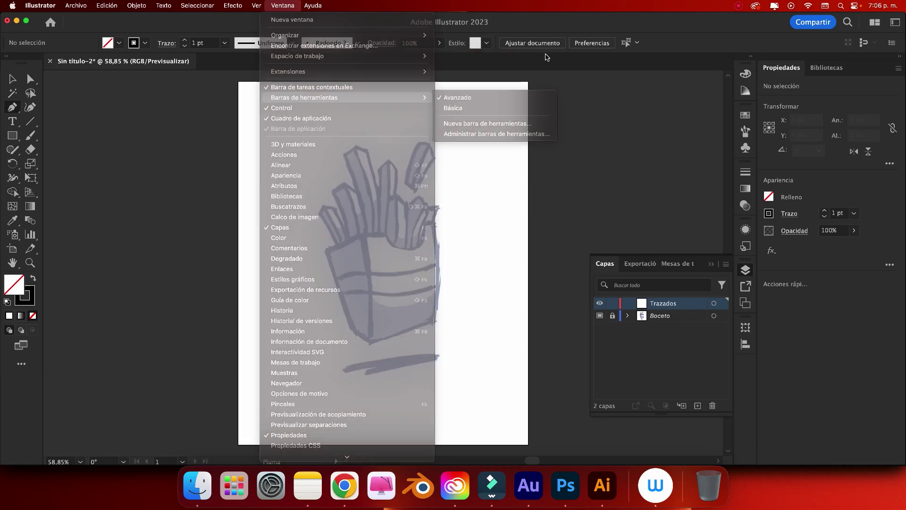
pyautogui.click(546, 57)
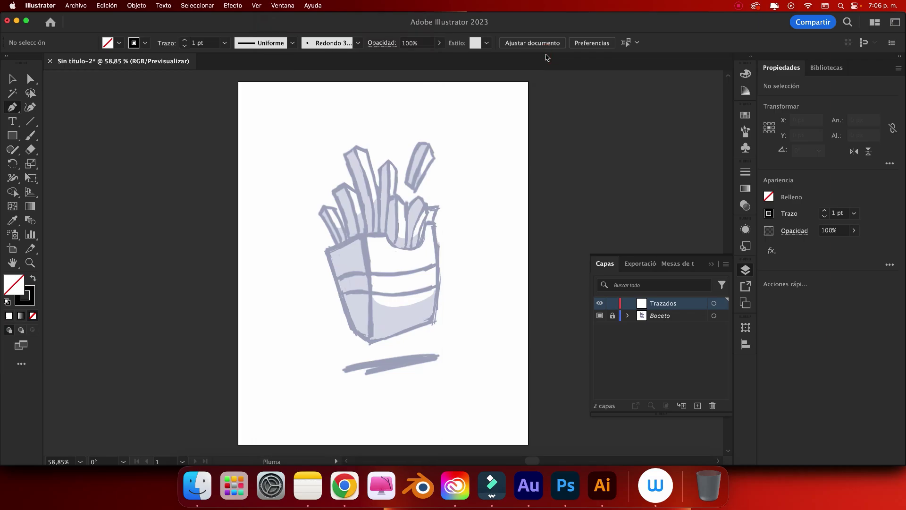
pyautogui.press('super+1')
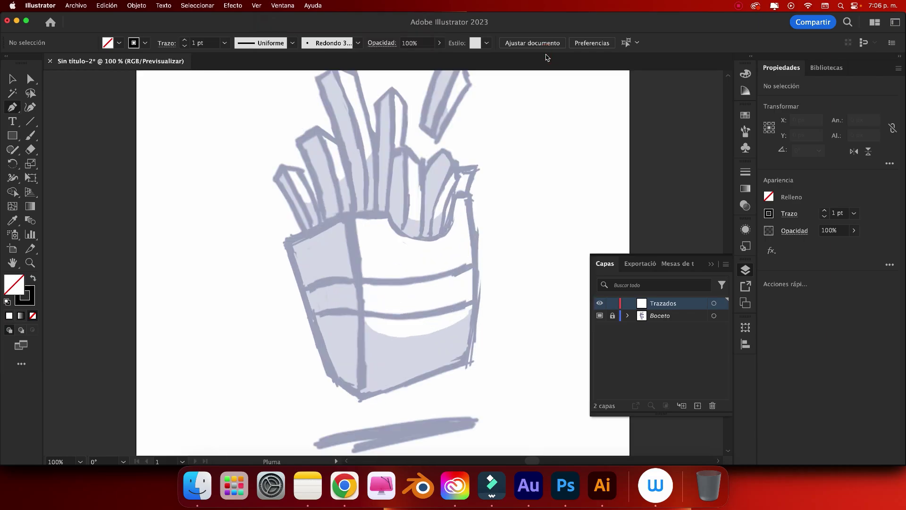
# - Trace the fries box as a closed path, curving around the dip in its top
pyautogui.click(286, 244)
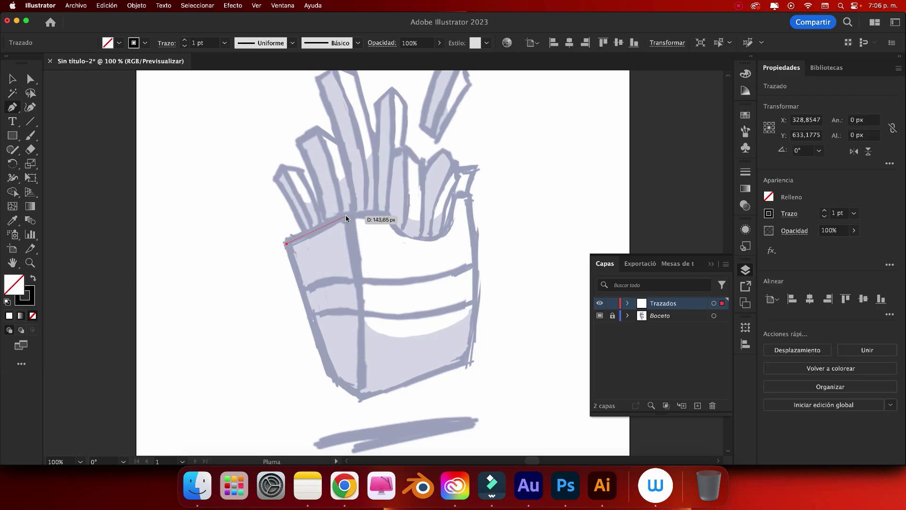
pyautogui.click(346, 216)
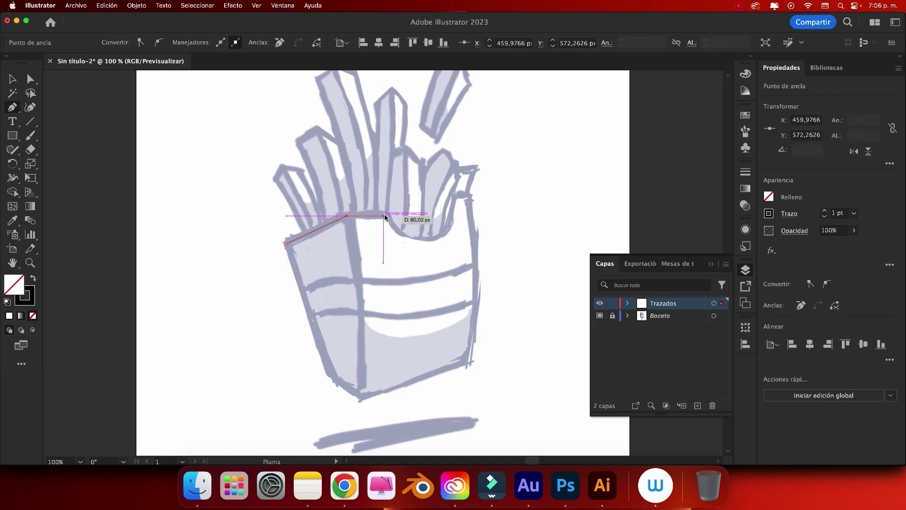
pyautogui.click(386, 215)
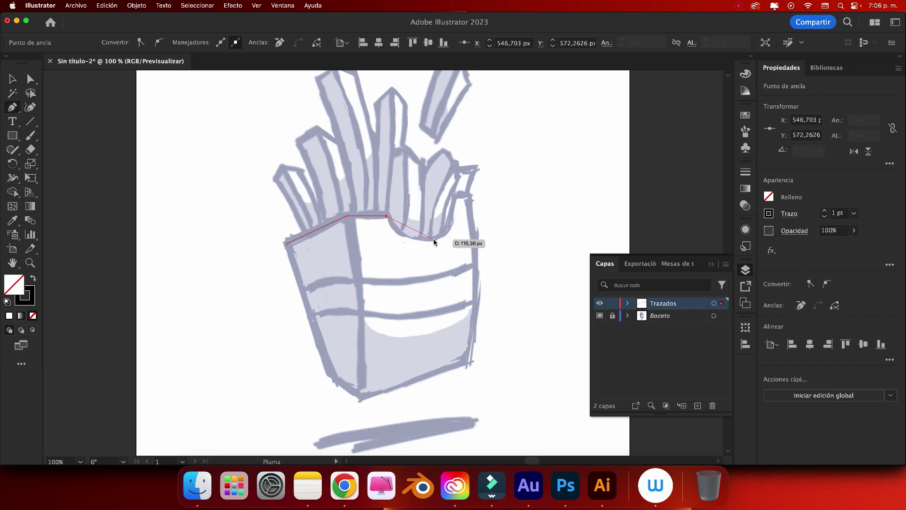
pyautogui.moveTo(433, 239); pyautogui.dragTo(469, 234)
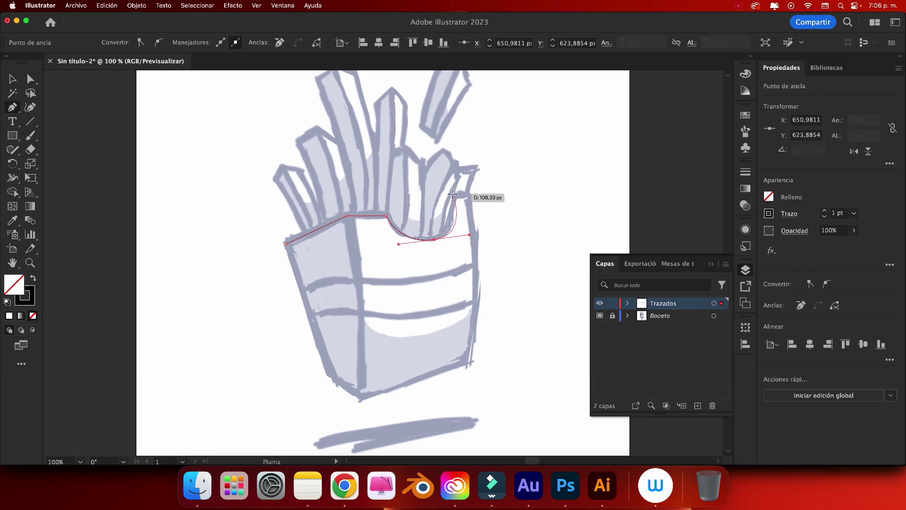
pyautogui.press('super')
pyautogui.press('super+z')
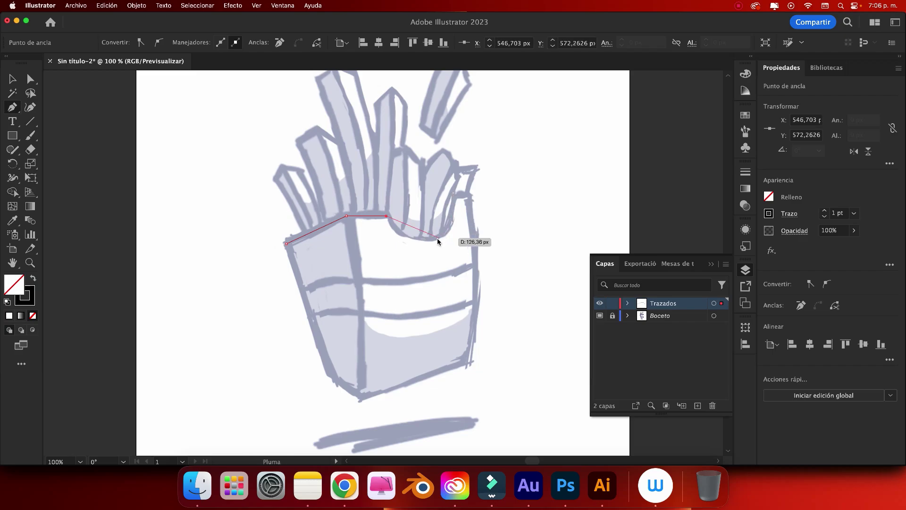
pyautogui.moveTo(429, 240); pyautogui.dragTo(460, 236)
pyautogui.click(453, 197)
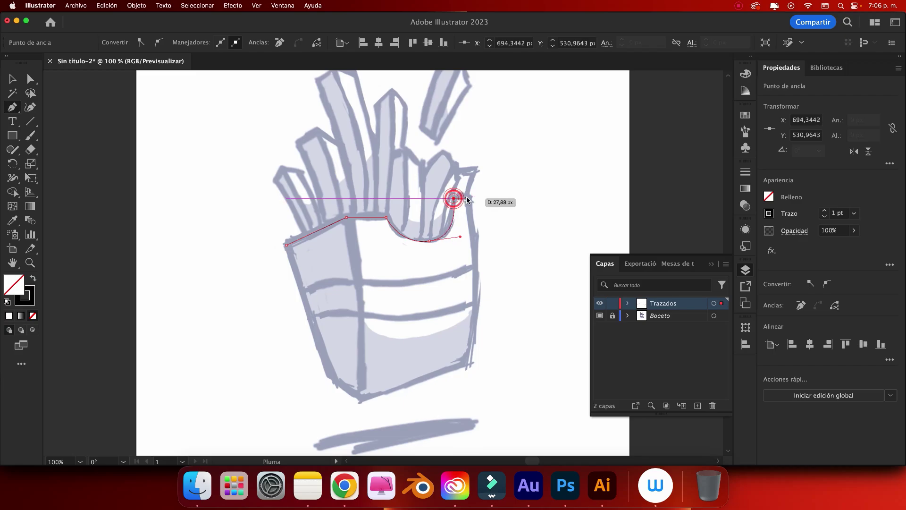
pyautogui.click(468, 197)
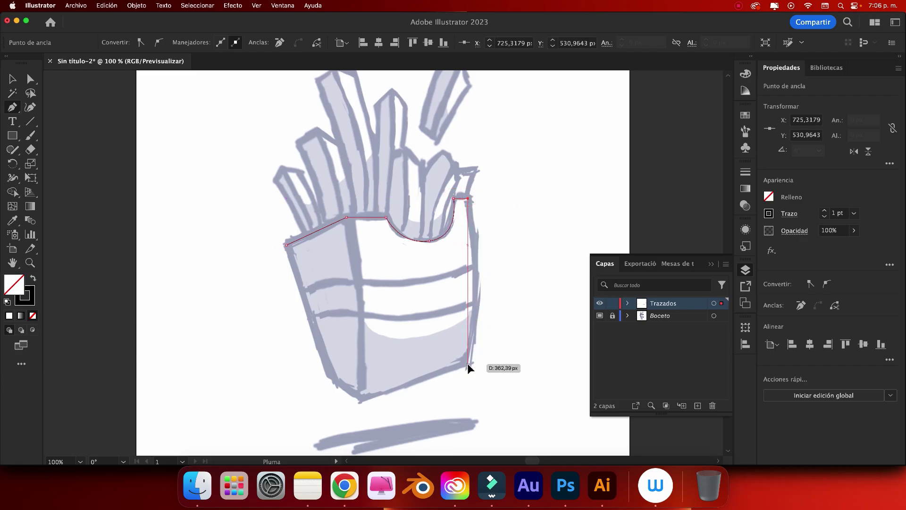
pyautogui.moveTo(467, 364); pyautogui.dragTo(453, 398)
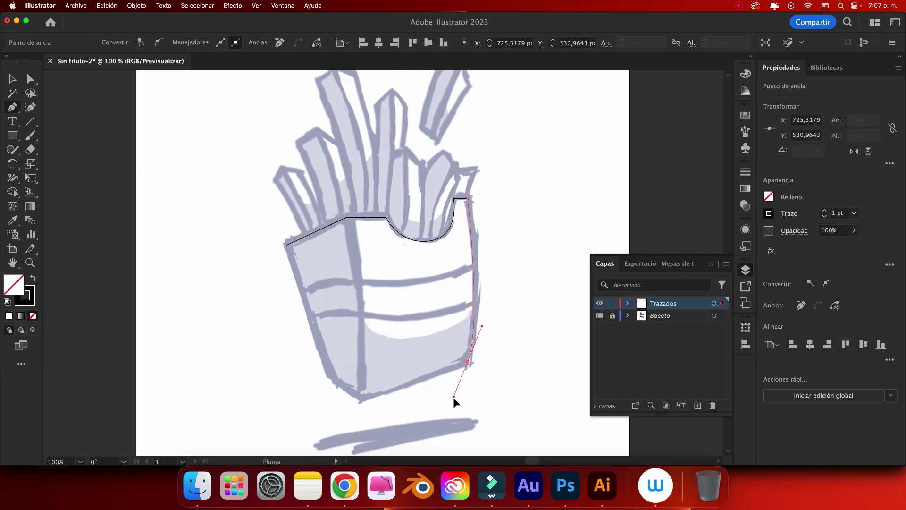
pyautogui.click(468, 362)
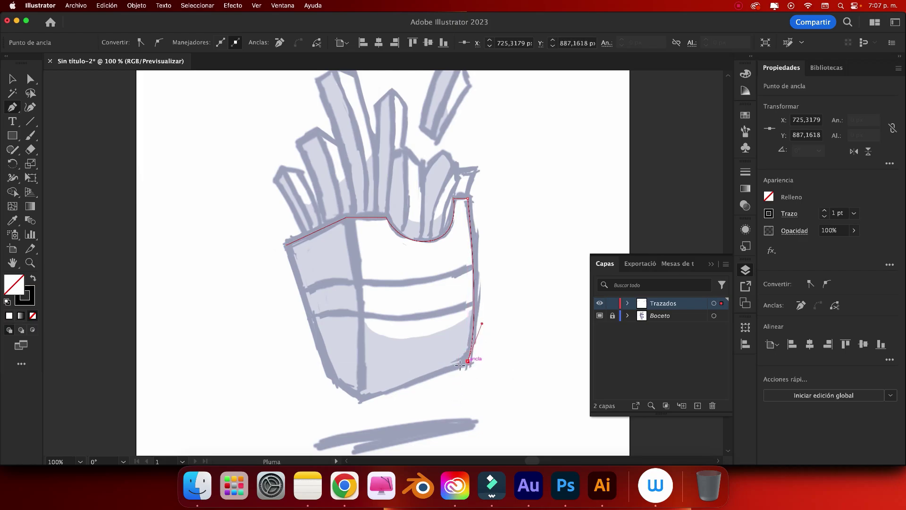
pyautogui.click(360, 400)
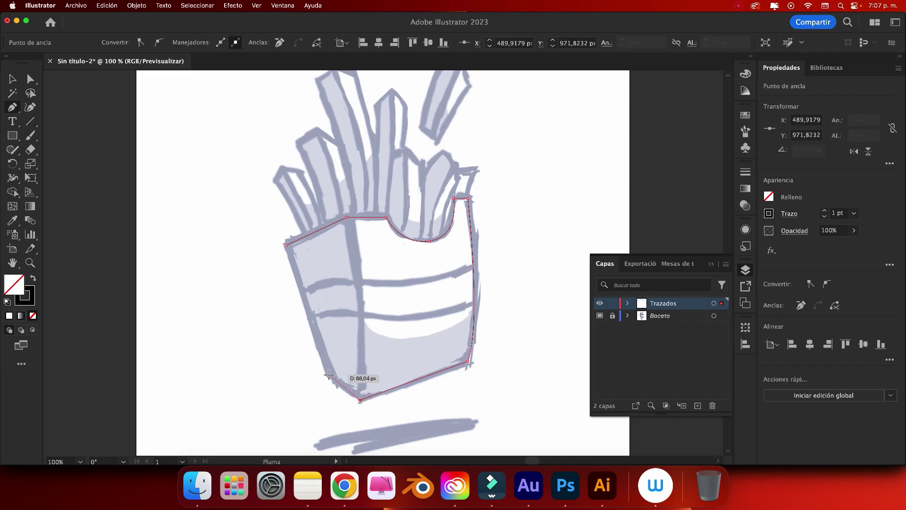
pyautogui.click(328, 375)
pyautogui.click(288, 244)
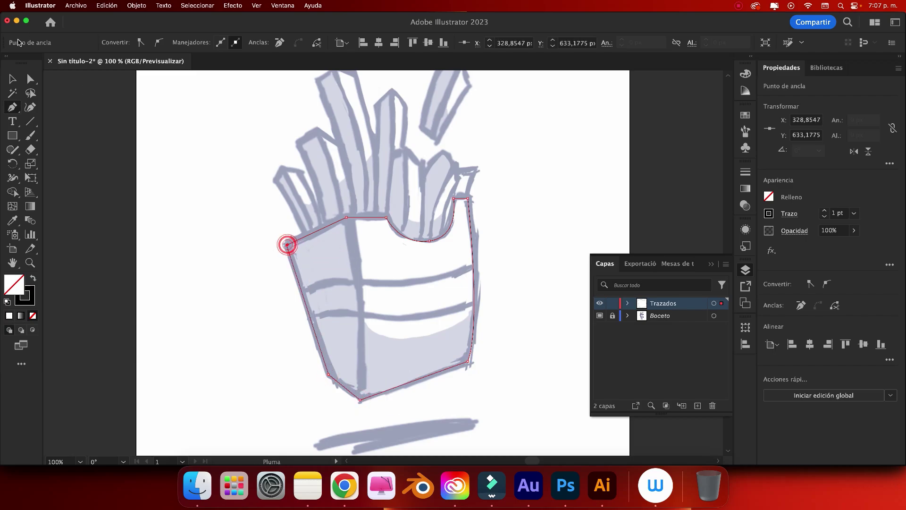
# - Raise the box outline's stroke weight to 8 pt
pyautogui.press('v')
pyautogui.click(149, 162)
pyautogui.moveTo(184, 174); pyautogui.dragTo(477, 293)
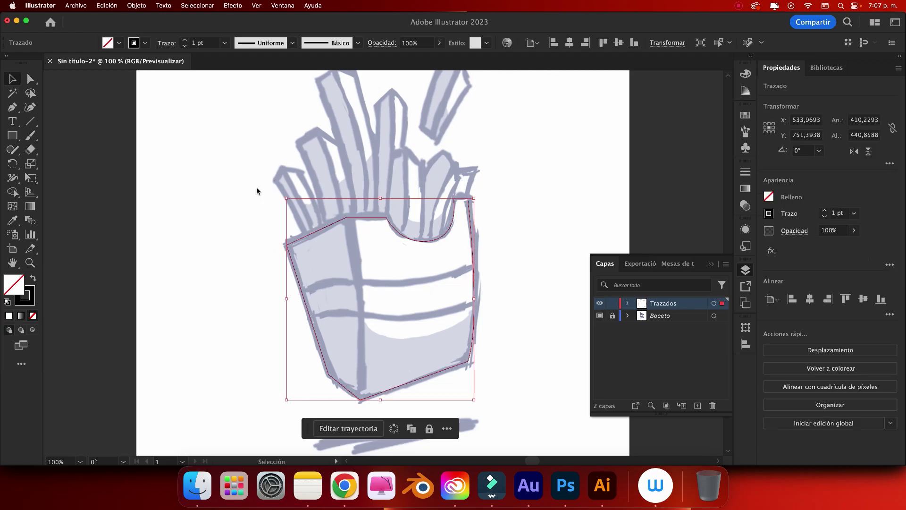
pyautogui.click(182, 40)
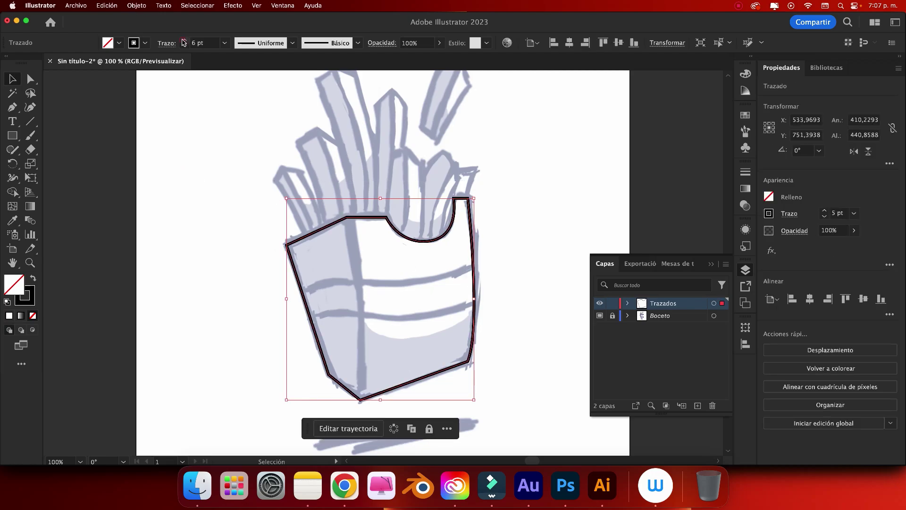
pyautogui.click(182, 40)
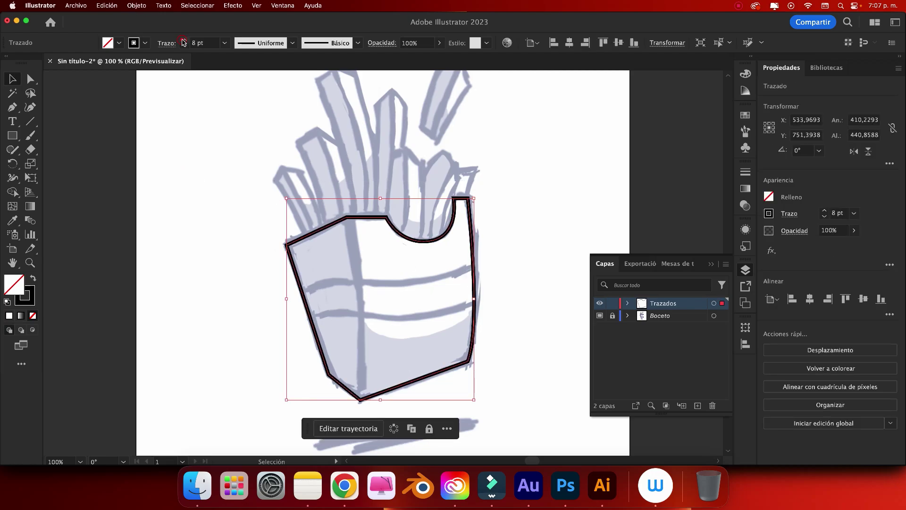
pyautogui.click(211, 94)
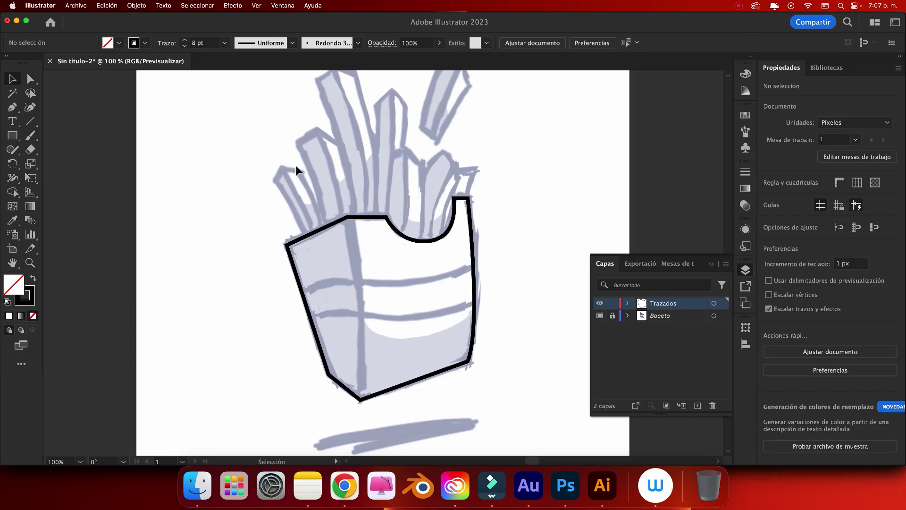
# - Draw a slightly curved vertical crease from the box's top corner to its bottom corner
pyautogui.click(347, 217)
pyautogui.press('p')
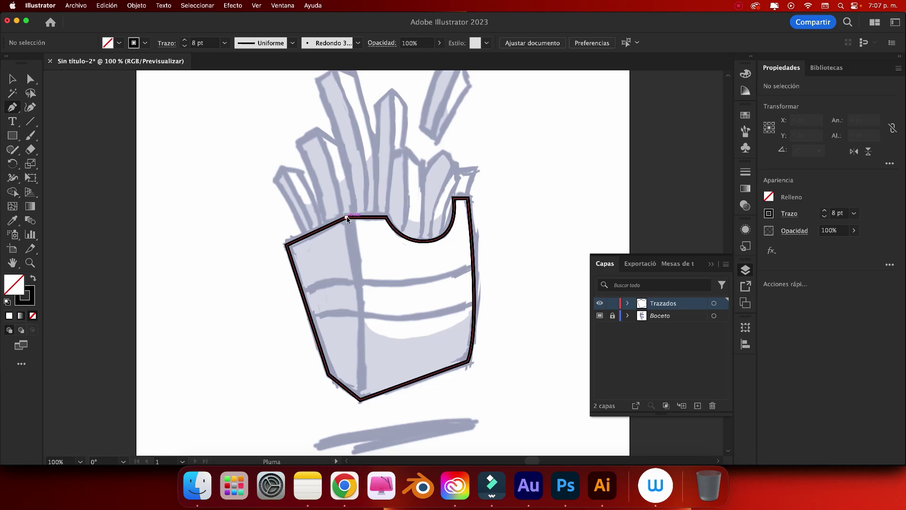
pyautogui.click(348, 217)
pyautogui.click(359, 400)
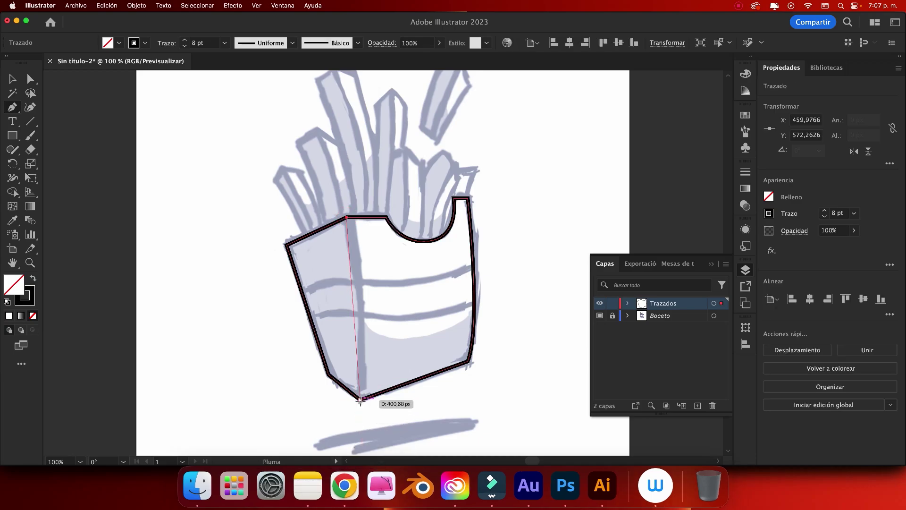
pyautogui.moveTo(360, 399); pyautogui.dragTo(351, 444)
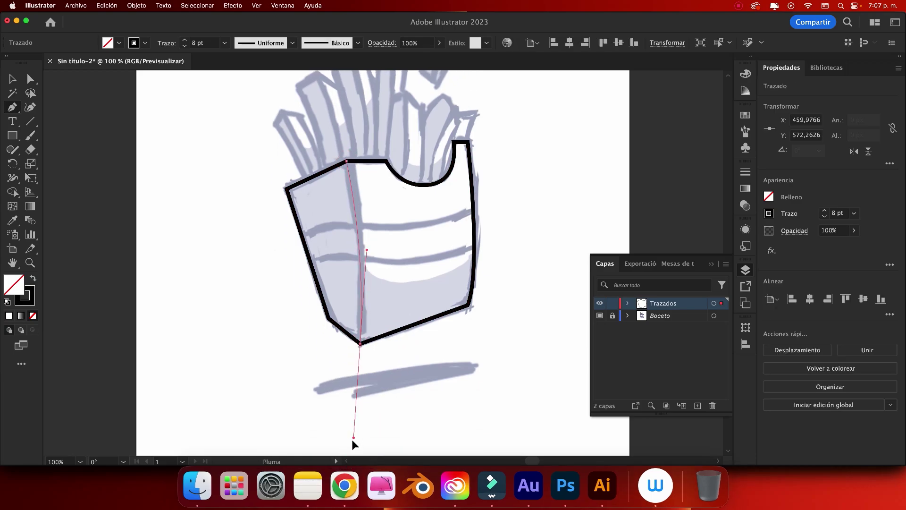
pyautogui.click(13, 78)
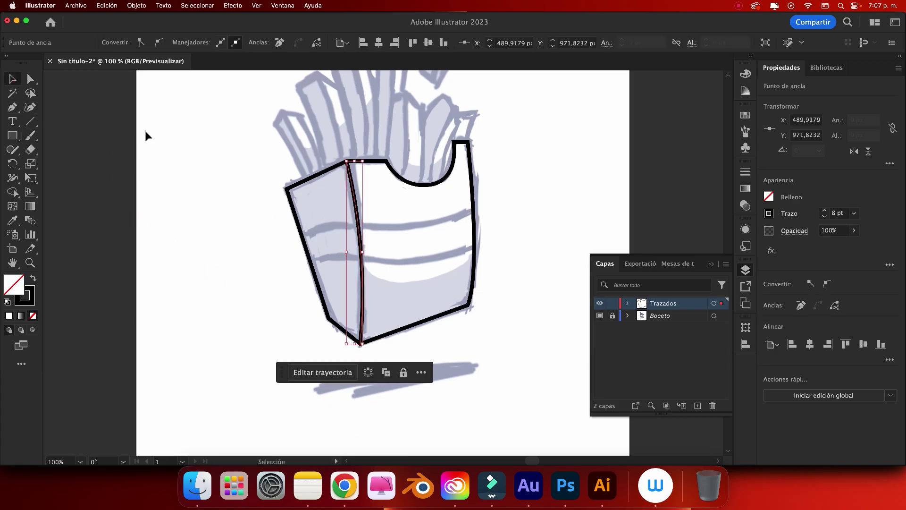
pyautogui.click(146, 131)
pyautogui.scroll(2, 166, 158)
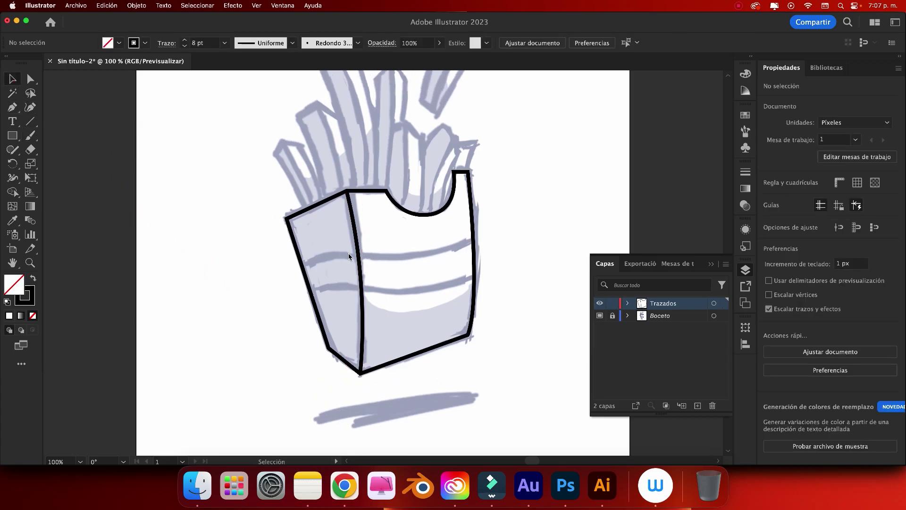
# - Draw the upper curved band line across the box and set its stroke to 6 pt
pyautogui.press('p')
pyautogui.click(301, 264)
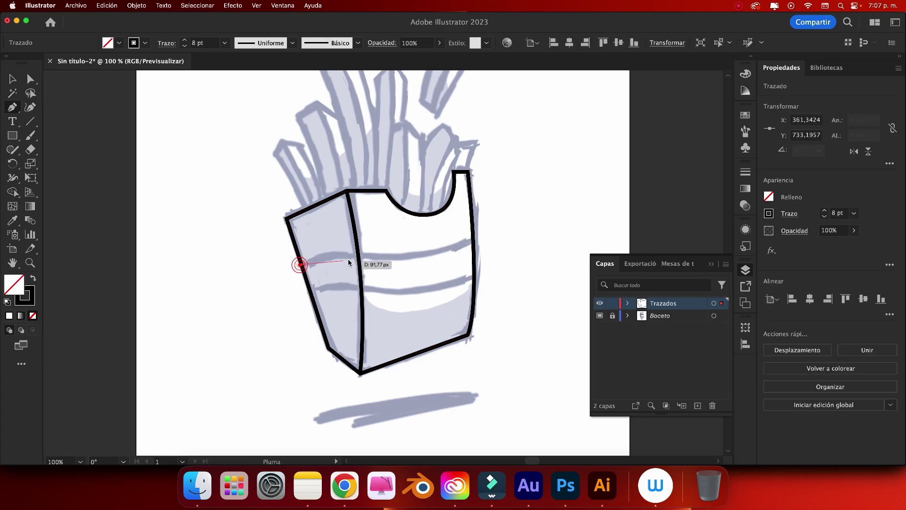
pyautogui.moveTo(359, 256); pyautogui.dragTo(388, 264)
pyautogui.moveTo(474, 240); pyautogui.dragTo(482, 232)
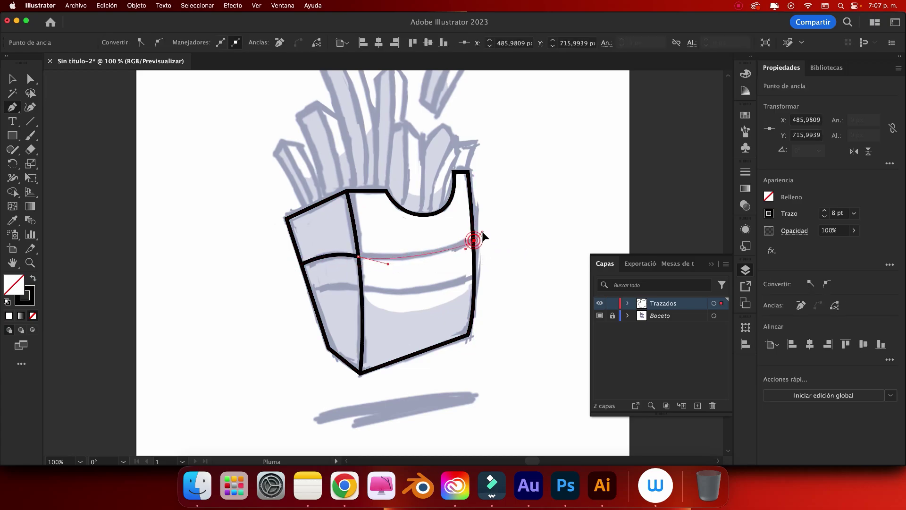
pyautogui.press('v')
pyautogui.click(222, 106)
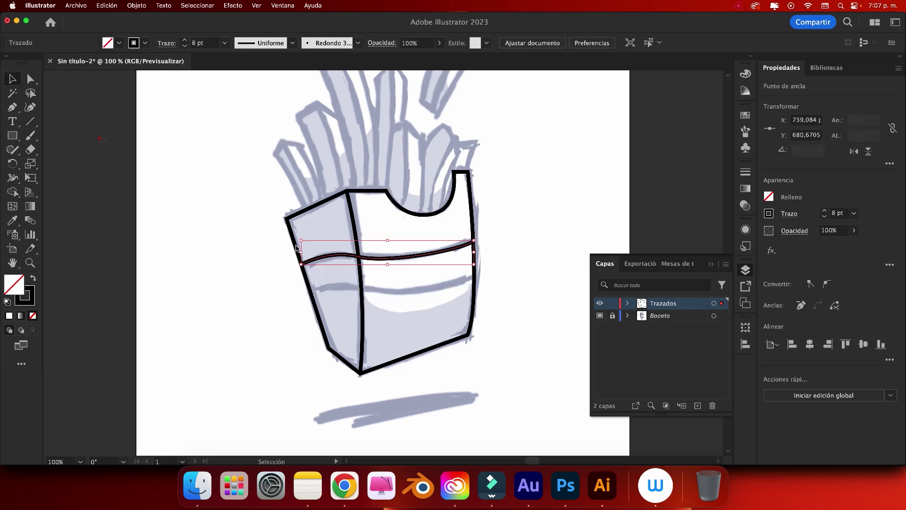
pyautogui.click(398, 258)
pyautogui.click(184, 46)
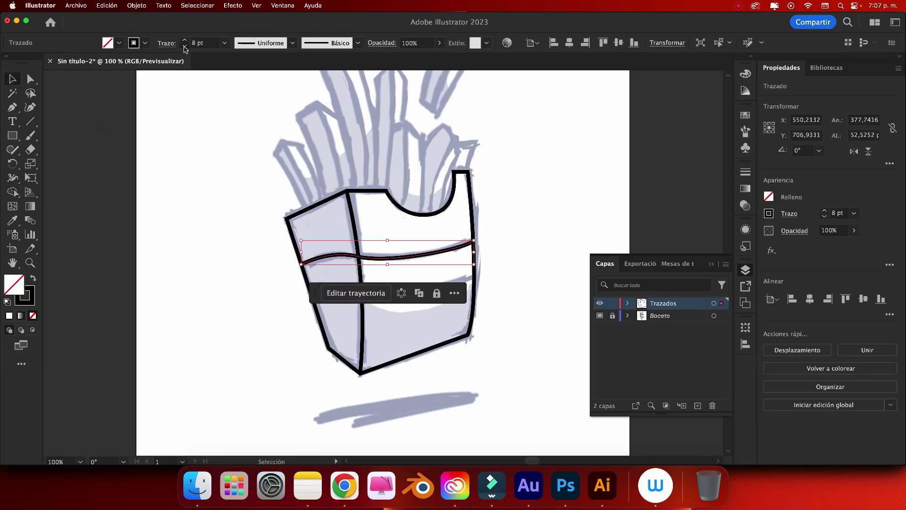
pyautogui.click(210, 144)
# - Draw the lower curved band line from the box's left edge to its right edge
pyautogui.press('p')
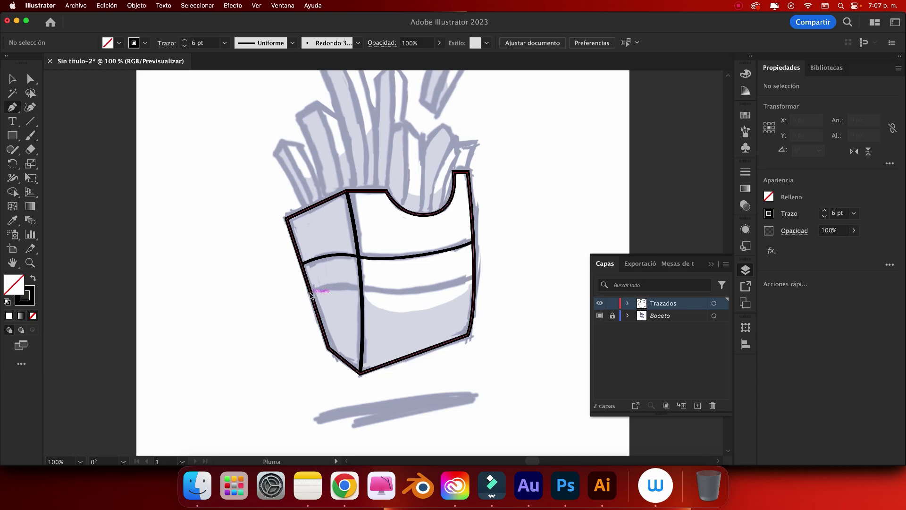
pyautogui.click(310, 292)
pyautogui.click(362, 288)
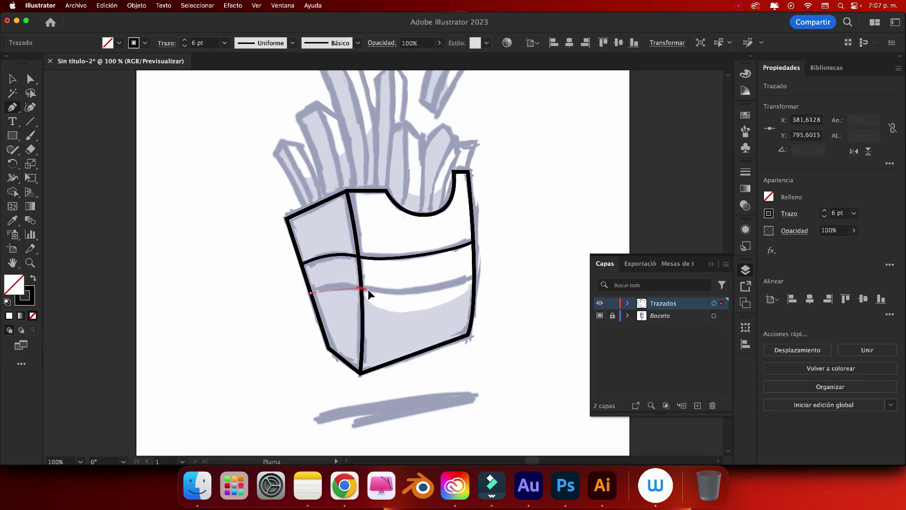
pyautogui.moveTo(474, 276); pyautogui.dragTo(494, 264)
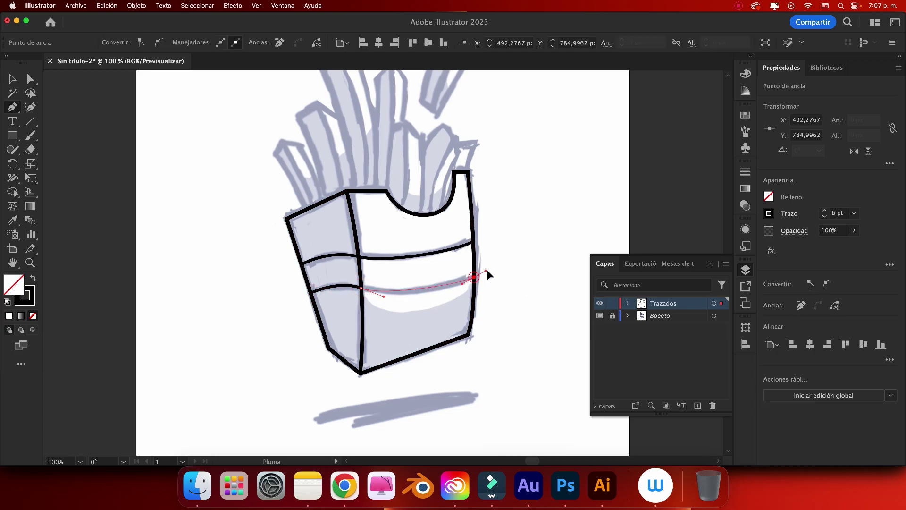
pyautogui.press('v')
pyautogui.click(174, 138)
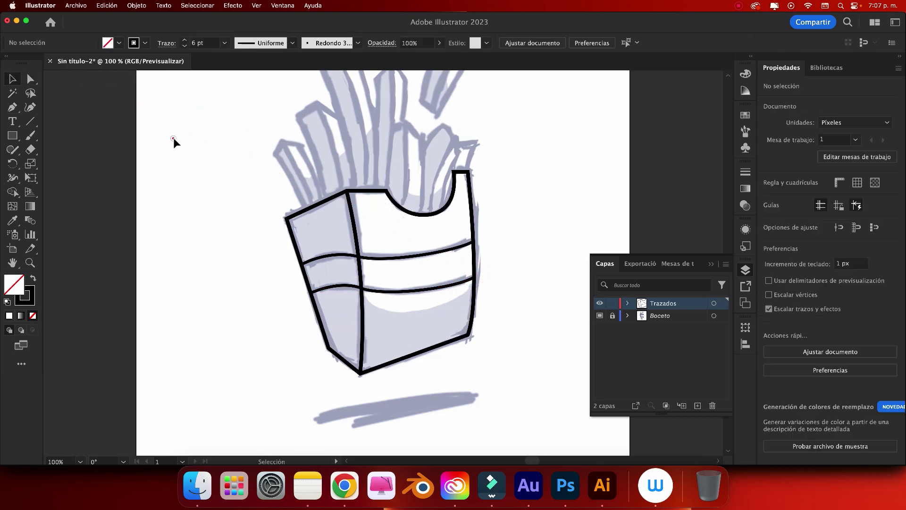
pyautogui.scroll(3, 175, 138)
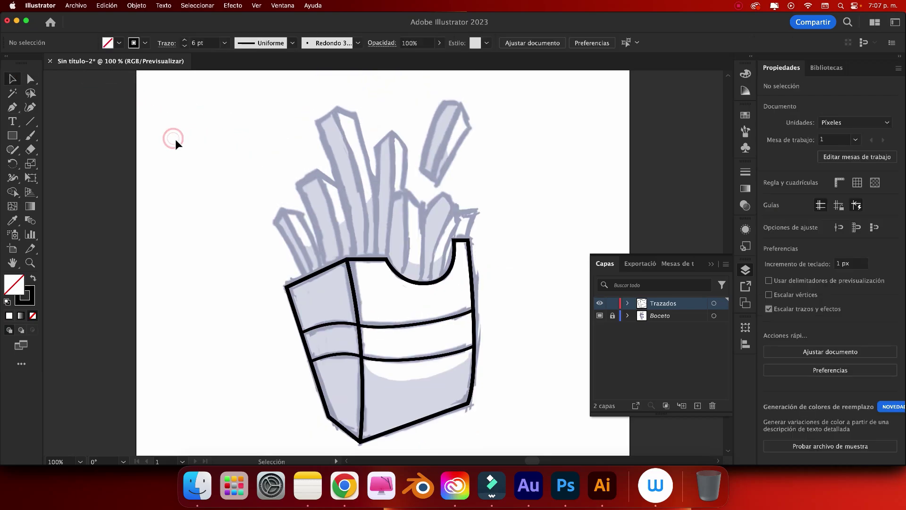
# - Reset the stroke to 8 pt from the box, then zoom to 150% with the Pen tool
pyautogui.click(362, 259)
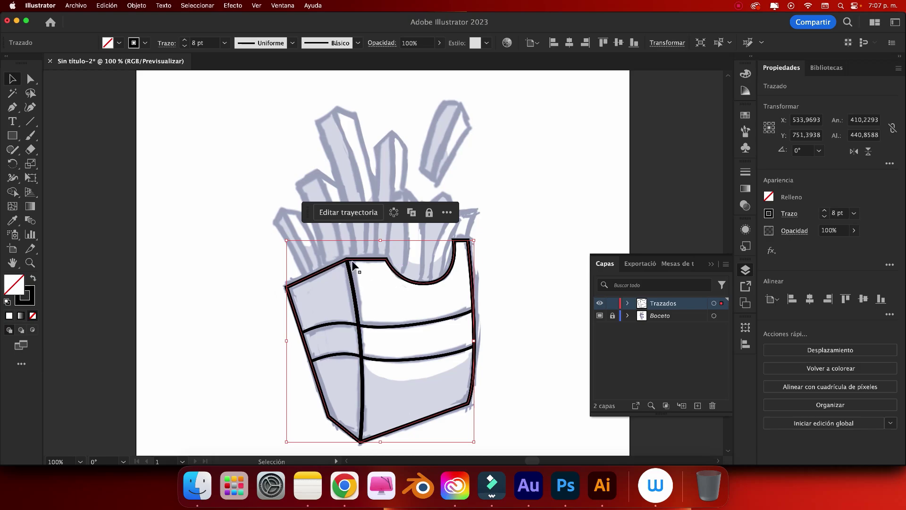
pyautogui.click(237, 252)
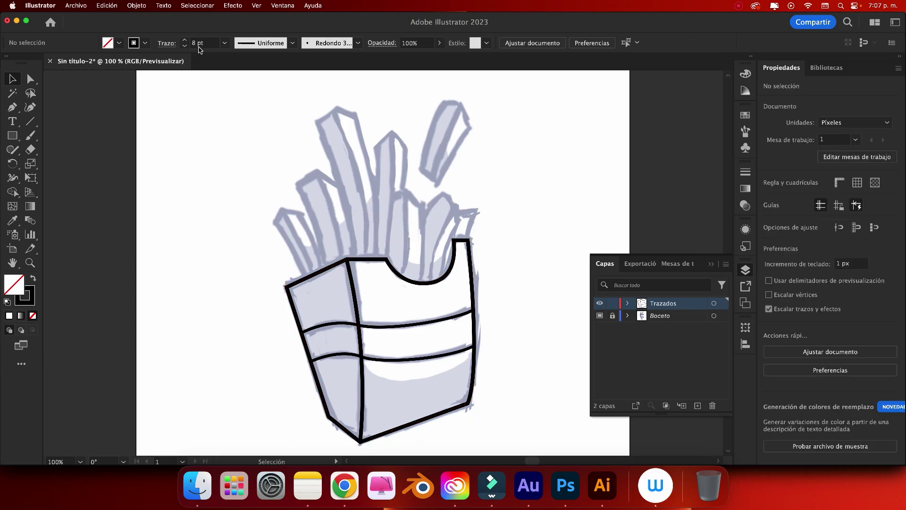
pyautogui.press('p')
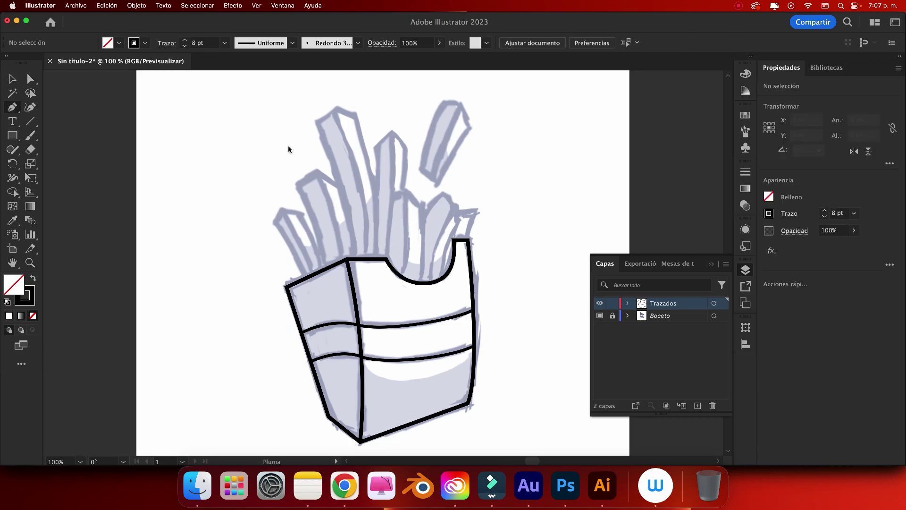
pyautogui.press('super+equal')
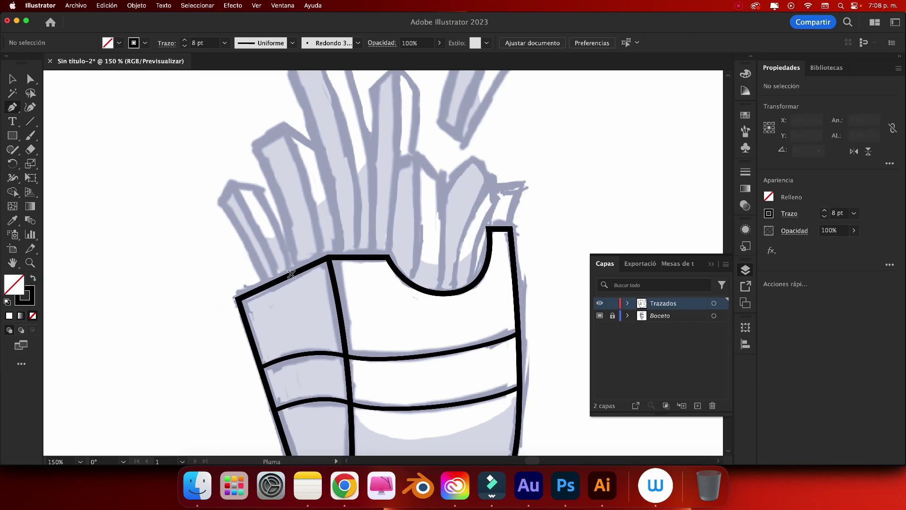
# - Outline the leftmost fry from the box edge up to its flat top and back down
pyautogui.click(263, 273)
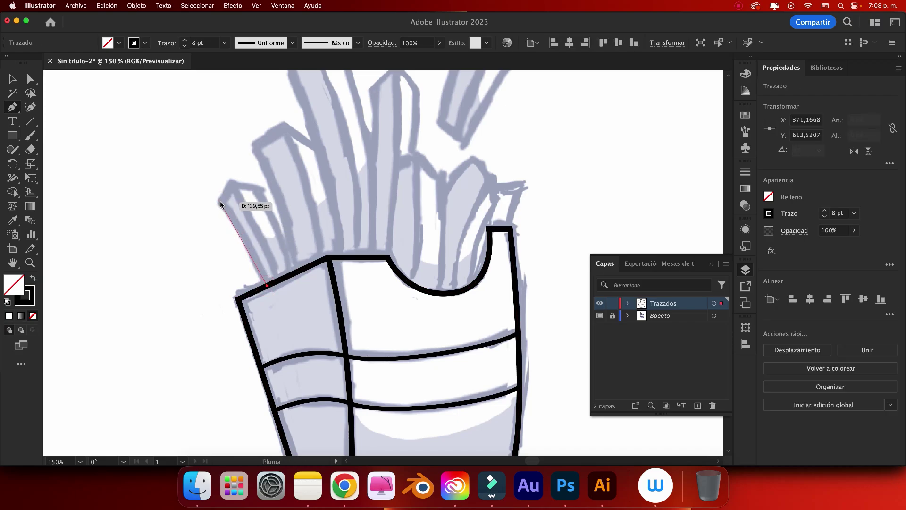
pyautogui.moveTo(220, 202); pyautogui.dragTo(231, 185)
pyautogui.click(232, 185)
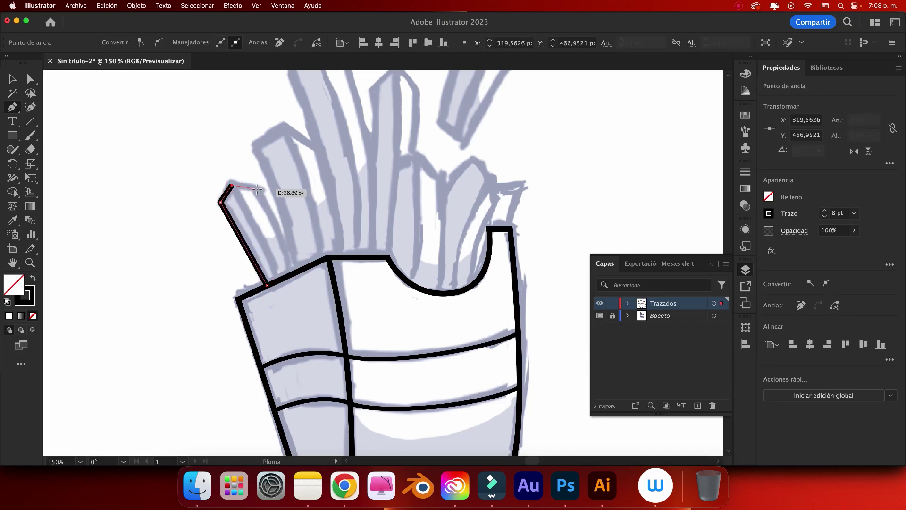
pyautogui.click(256, 189)
pyautogui.moveTo(293, 273); pyautogui.dragTo(298, 298)
pyautogui.press('v')
pyautogui.click(99, 120)
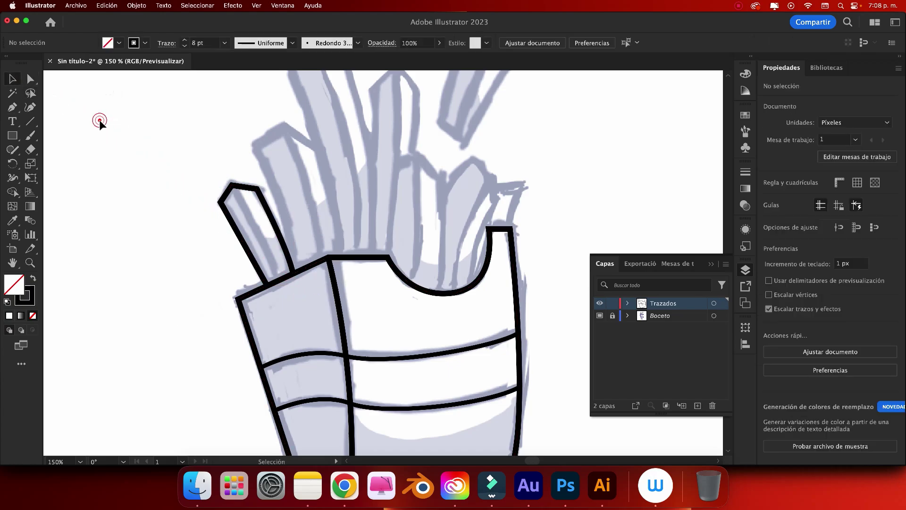
pyautogui.press('p')
pyautogui.click(231, 185)
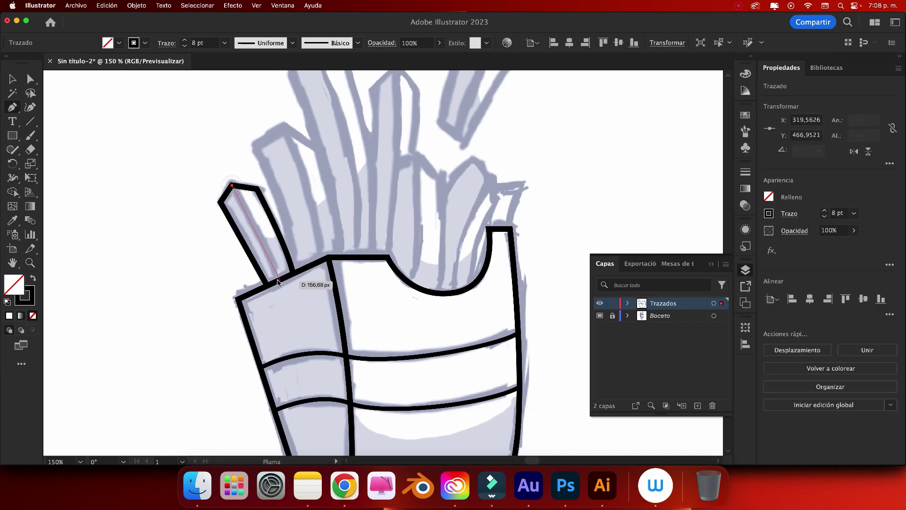
pyautogui.moveTo(279, 280); pyautogui.dragTo(287, 296)
pyautogui.press('v')
pyautogui.click(81, 118)
pyautogui.scroll(2, 81, 120)
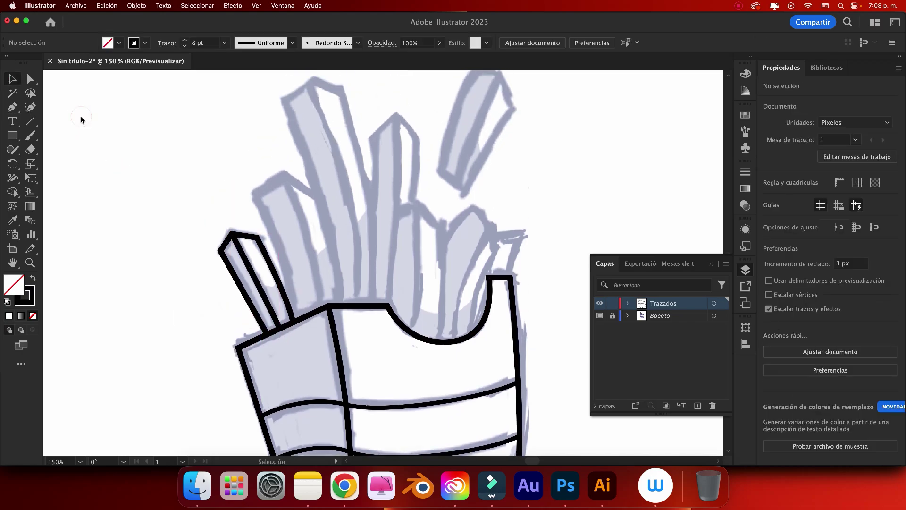
# - Outline the second fry with a slanted top and a curved right side reaching the box rim
pyautogui.press('p')
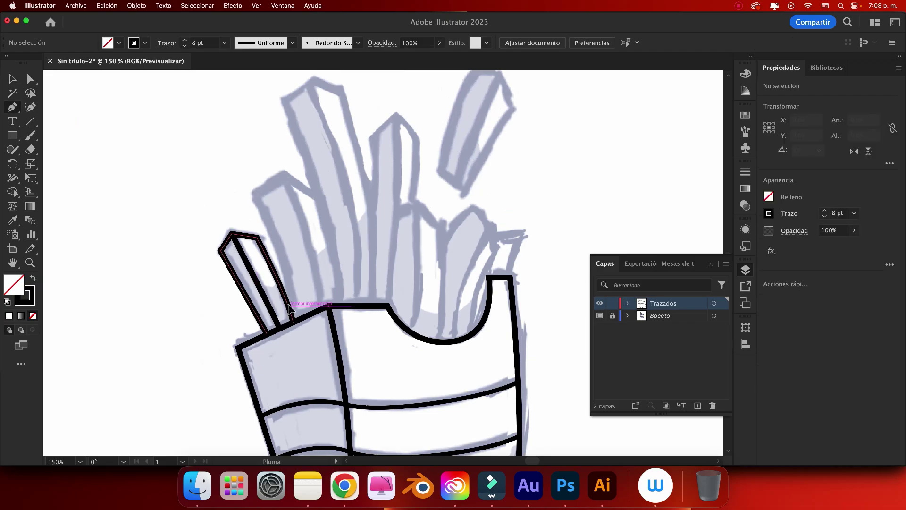
pyautogui.click(288, 306)
pyautogui.moveTo(255, 198); pyautogui.dragTo(233, 162)
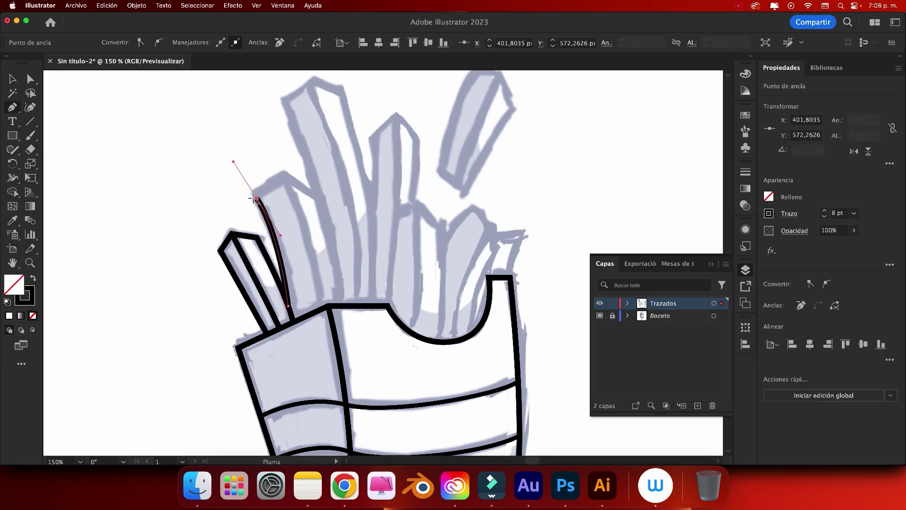
pyautogui.hotkey('ctrl', 'z')
pyautogui.moveTo(252, 192); pyautogui.dragTo(214, 125)
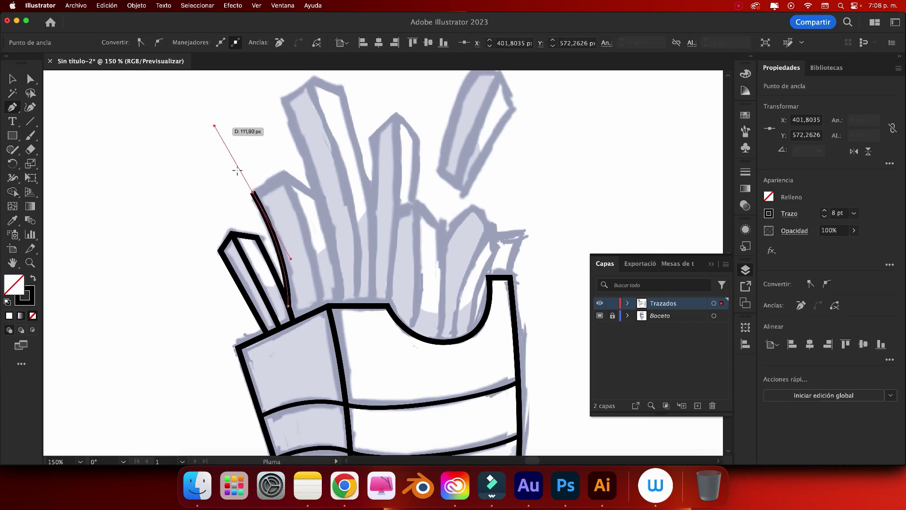
pyautogui.click(253, 192)
pyautogui.click(283, 175)
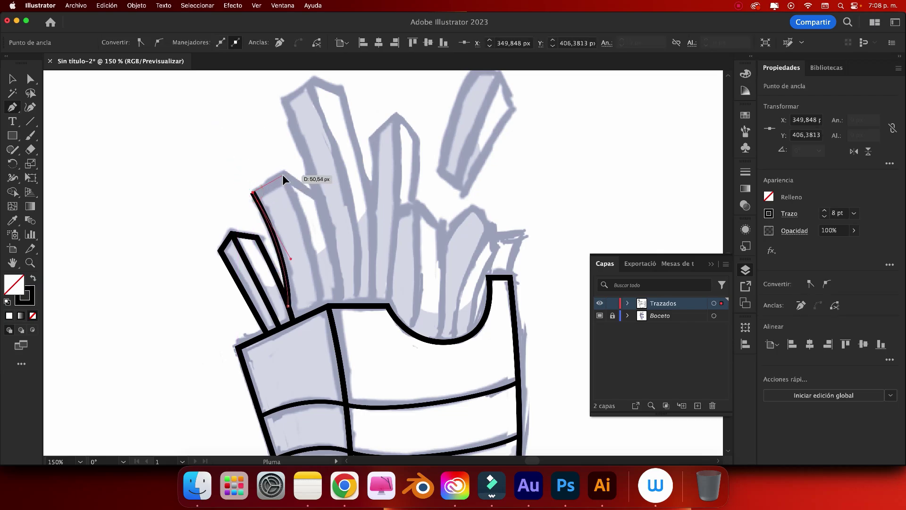
pyautogui.click(318, 195)
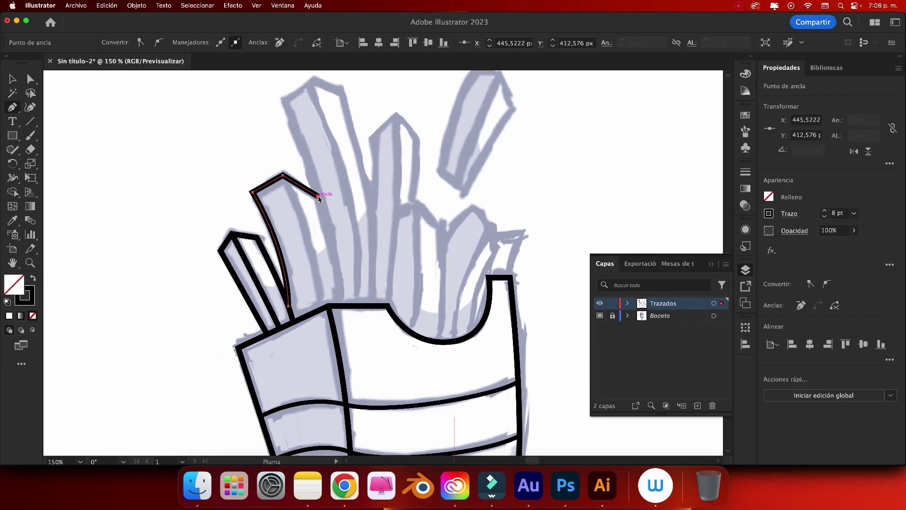
pyautogui.press('super+shift+a')
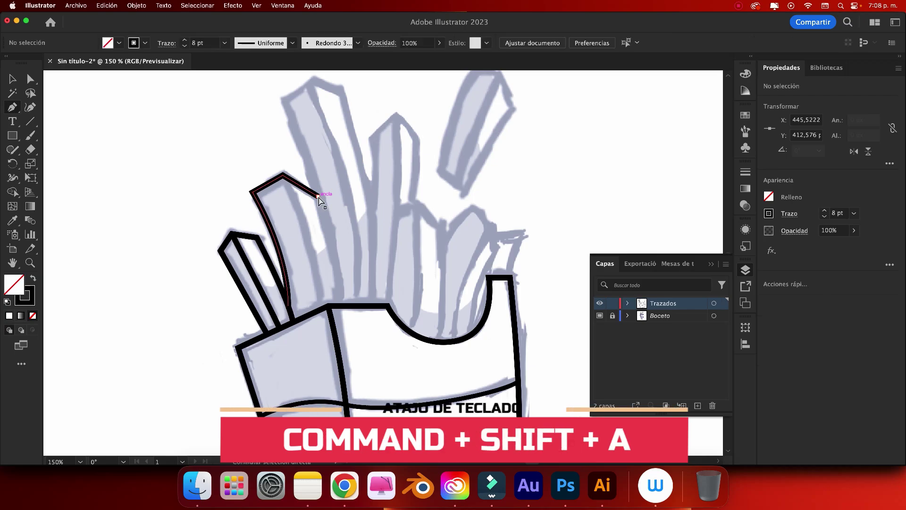
pyautogui.click(283, 175)
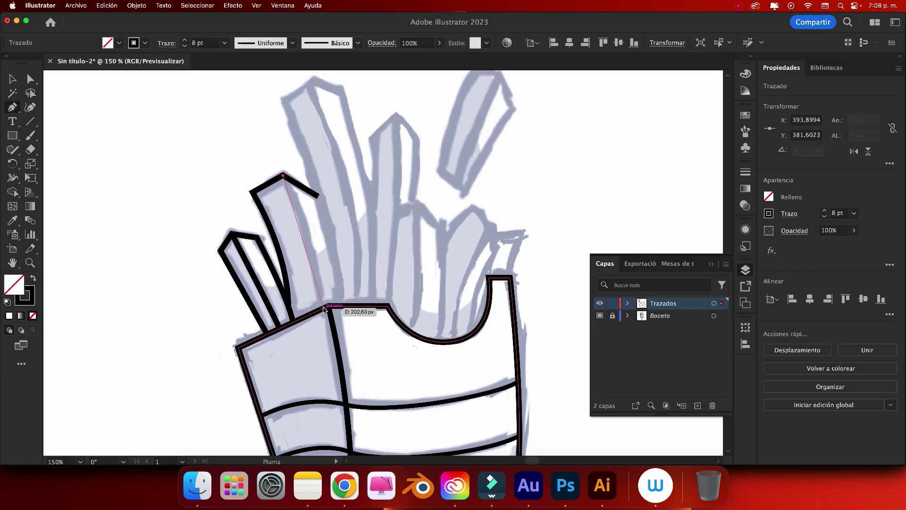
pyautogui.moveTo(323, 308); pyautogui.dragTo(323, 359)
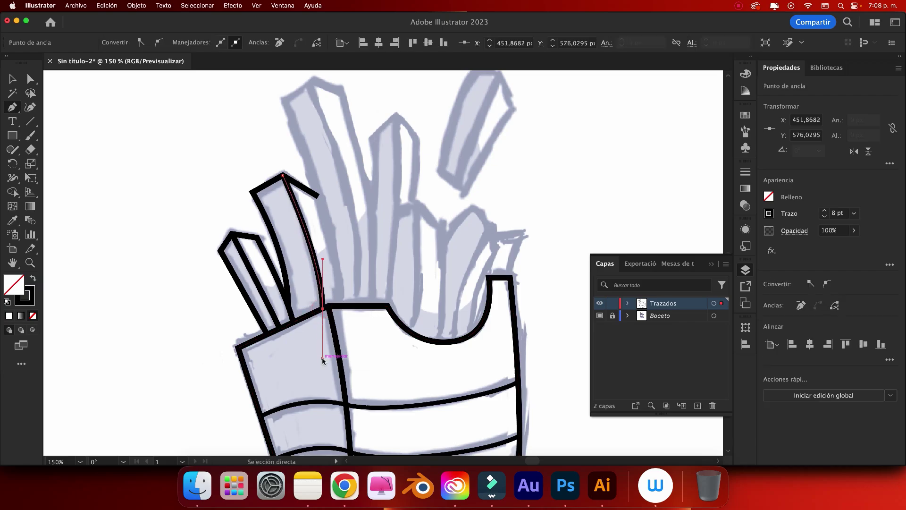
pyautogui.keyDown('super'); pyautogui.click(322, 360); pyautogui.keyUp('super')
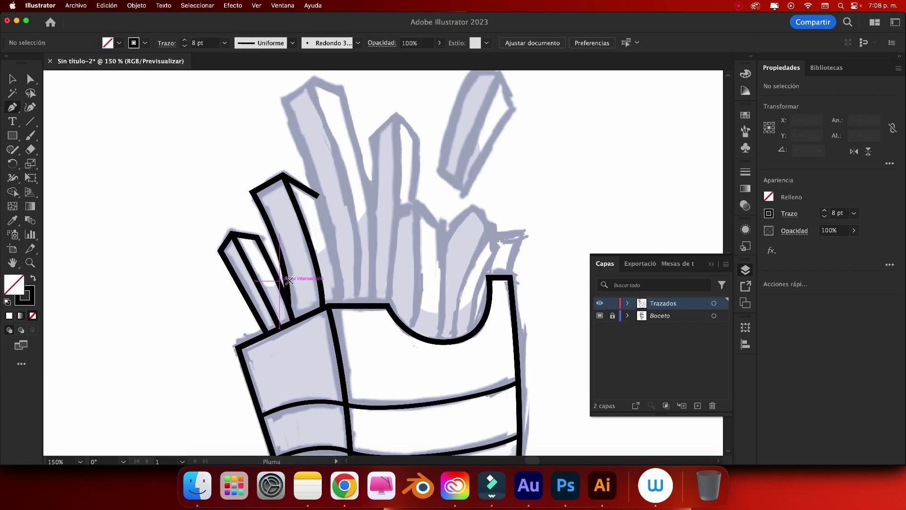
pyautogui.click(341, 309)
# - Outline the tall fry behind the curved front edge, plus its inner edge line
pyautogui.scroll(4, 306, 217)
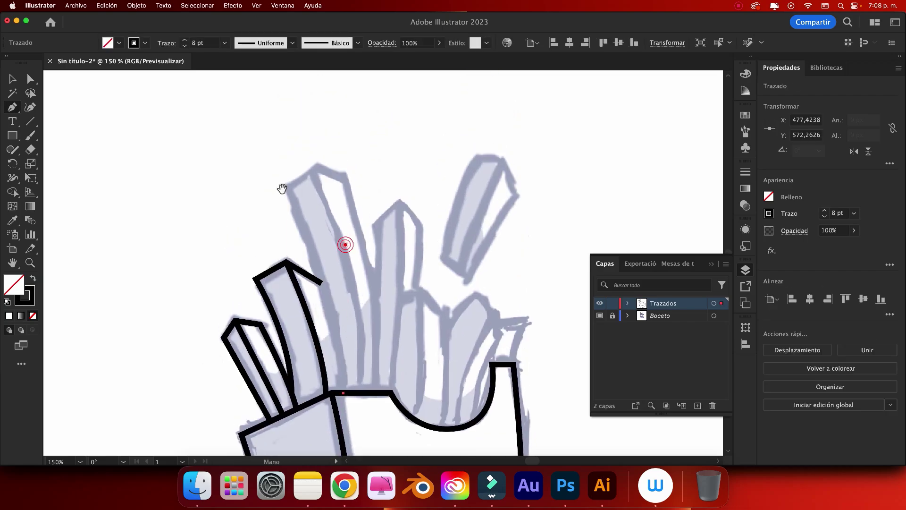
pyautogui.moveTo(288, 188); pyautogui.dragTo(262, 143)
pyautogui.moveTo(288, 189); pyautogui.dragTo(312, 173)
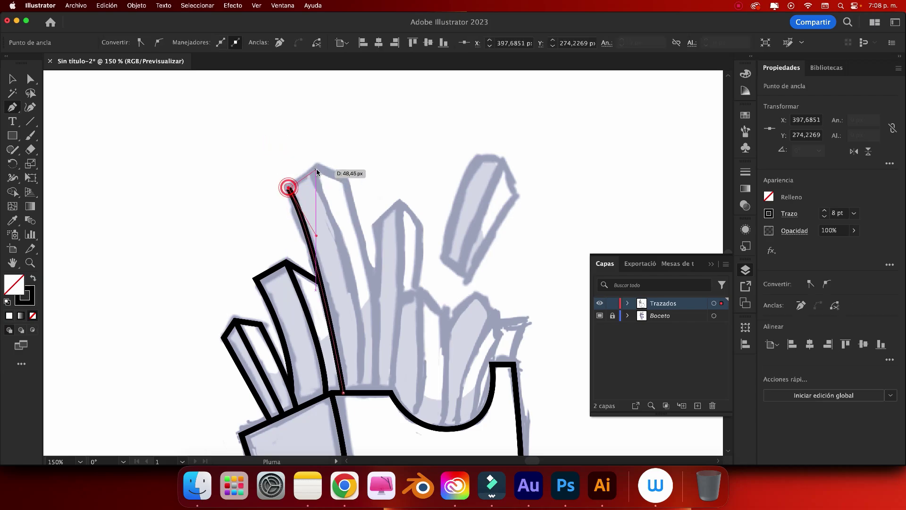
pyautogui.click(312, 169)
pyautogui.click(343, 179)
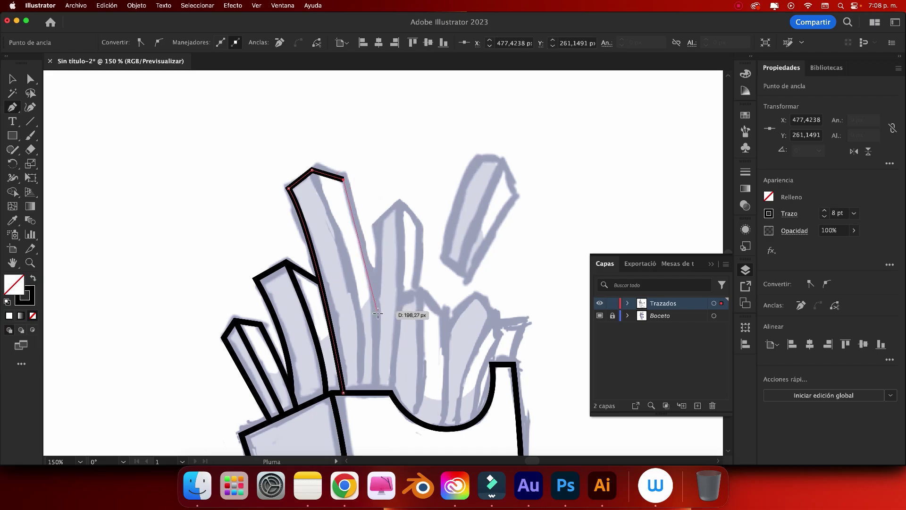
pyautogui.keyDown('super'); pyautogui.click(377, 315); pyautogui.keyUp('super')
pyautogui.moveTo(377, 315); pyautogui.dragTo(385, 371)
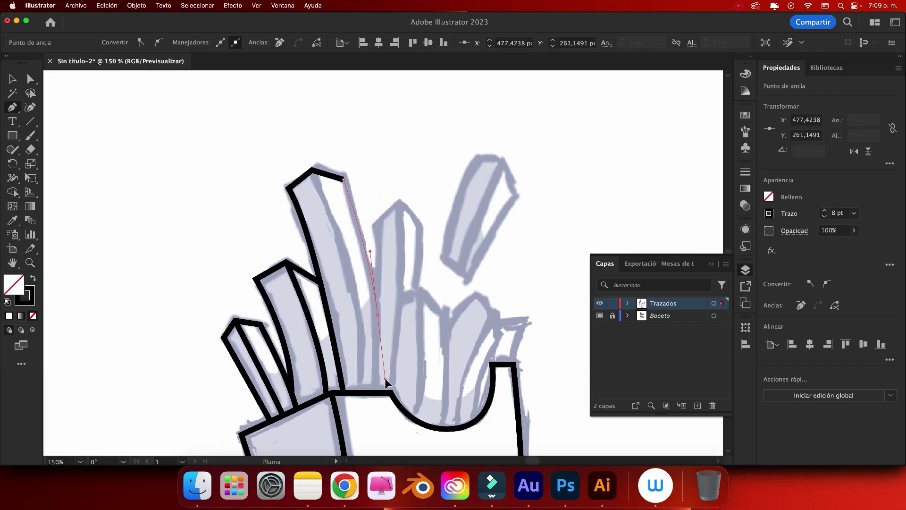
pyautogui.moveTo(385, 381); pyautogui.dragTo(385, 379)
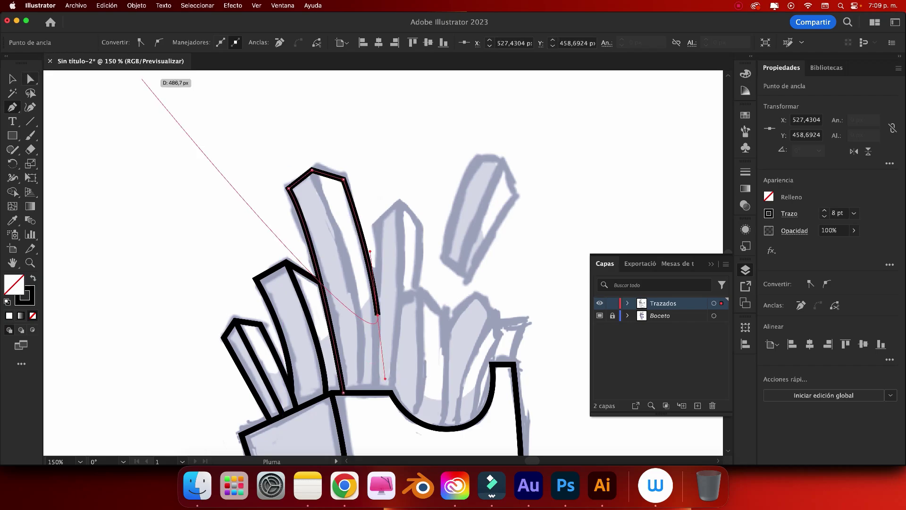
pyautogui.press('super+shift+a')
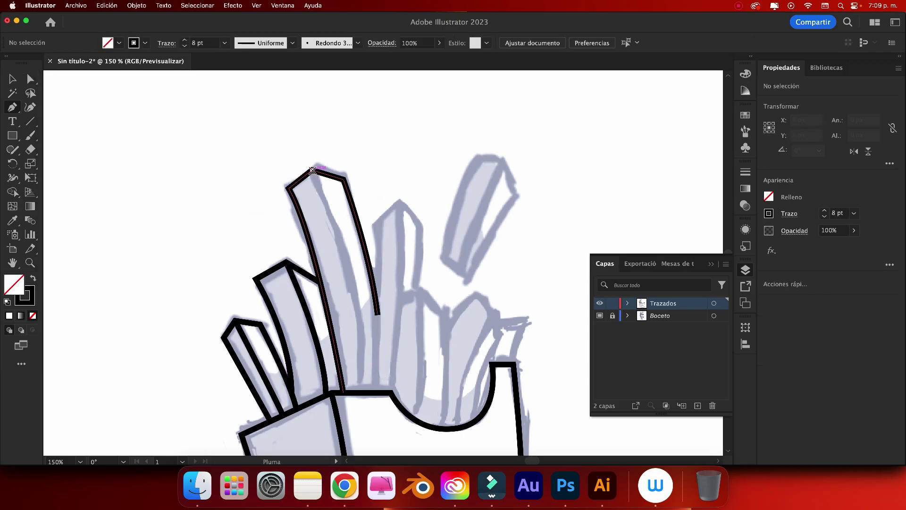
pyautogui.click(313, 170)
pyautogui.moveTo(362, 392); pyautogui.dragTo(351, 434)
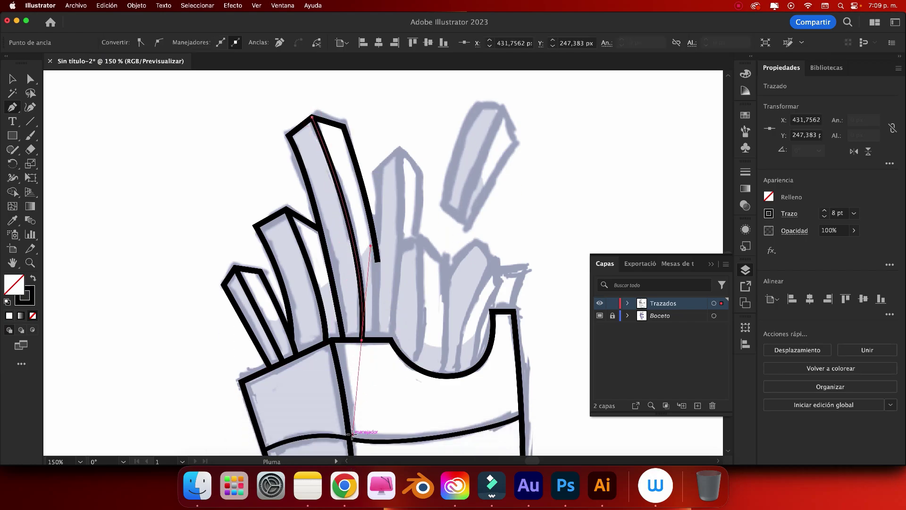
pyautogui.click(132, 130)
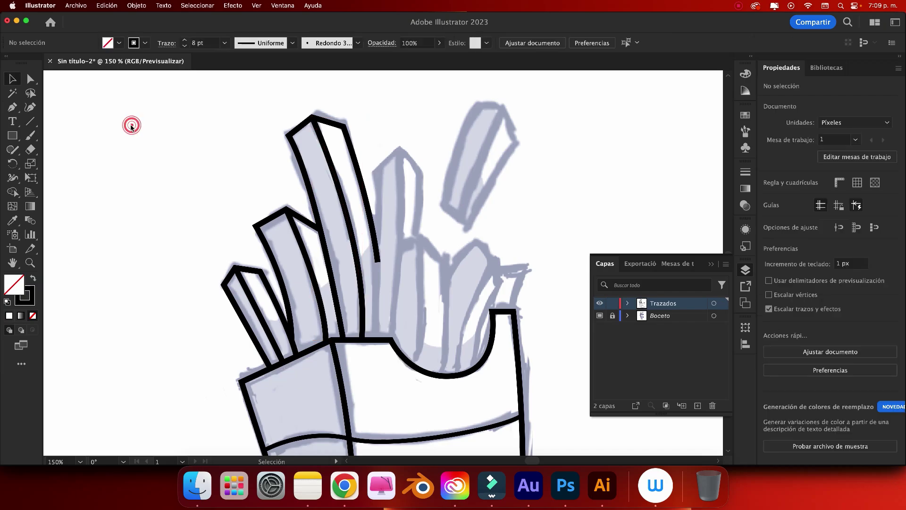
# - Outline the pointed middle fry with a line from its peak to the rim
pyautogui.press('p')
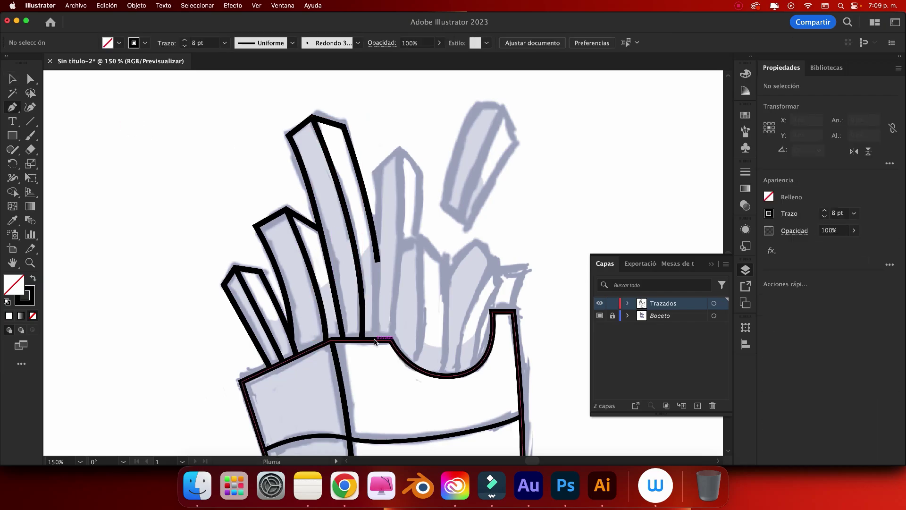
pyautogui.click(373, 339)
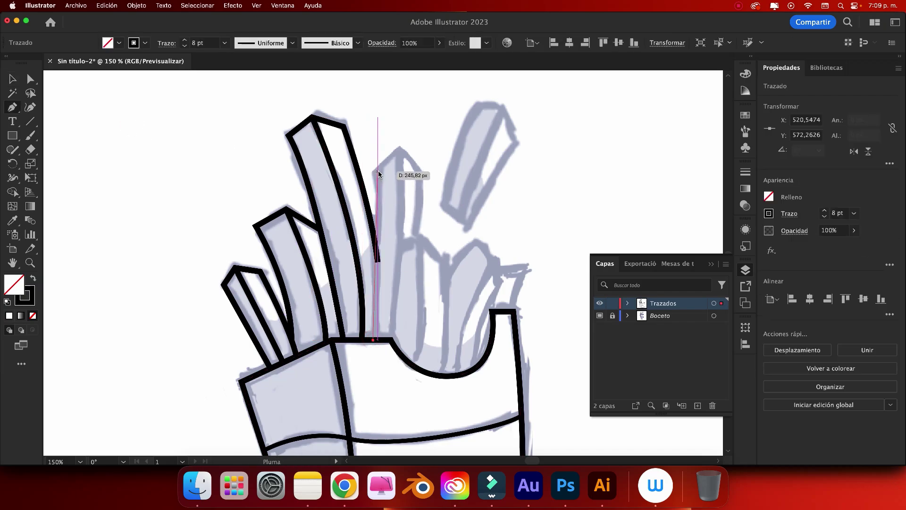
pyautogui.click(377, 171)
pyautogui.click(399, 151)
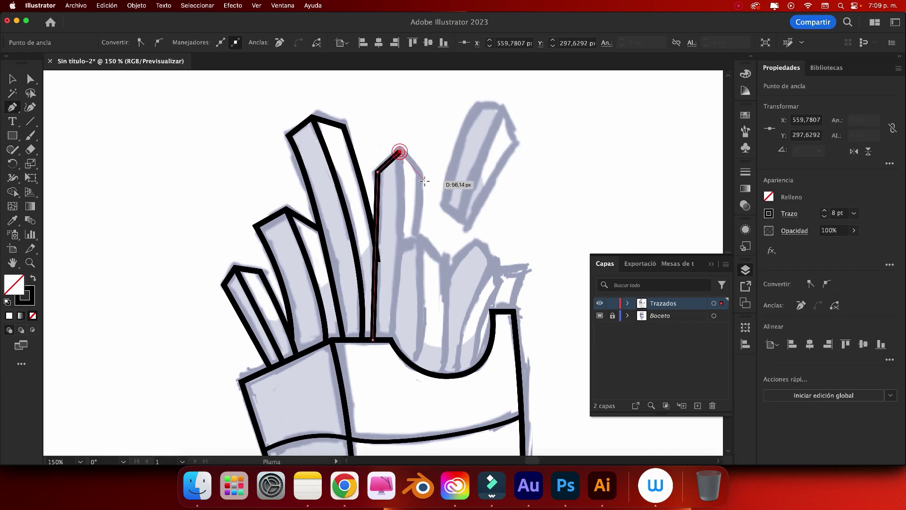
pyautogui.click(420, 173)
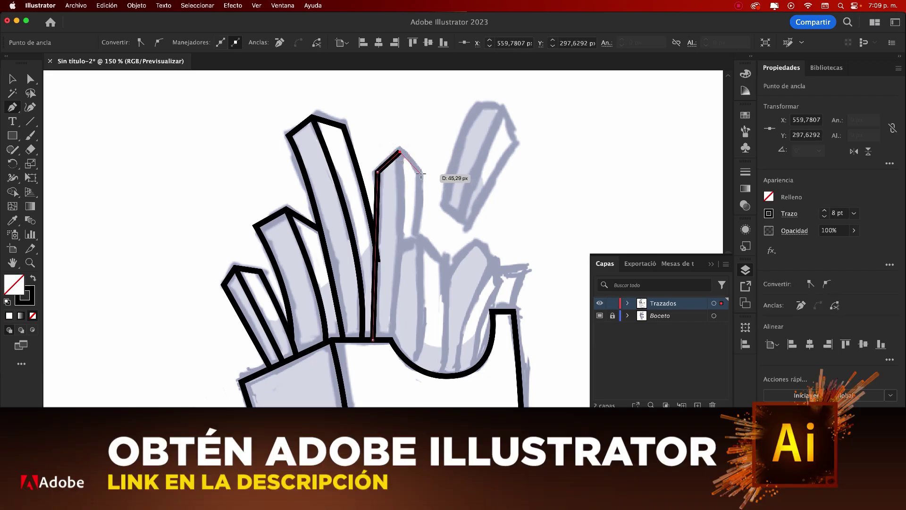
pyautogui.click(417, 240)
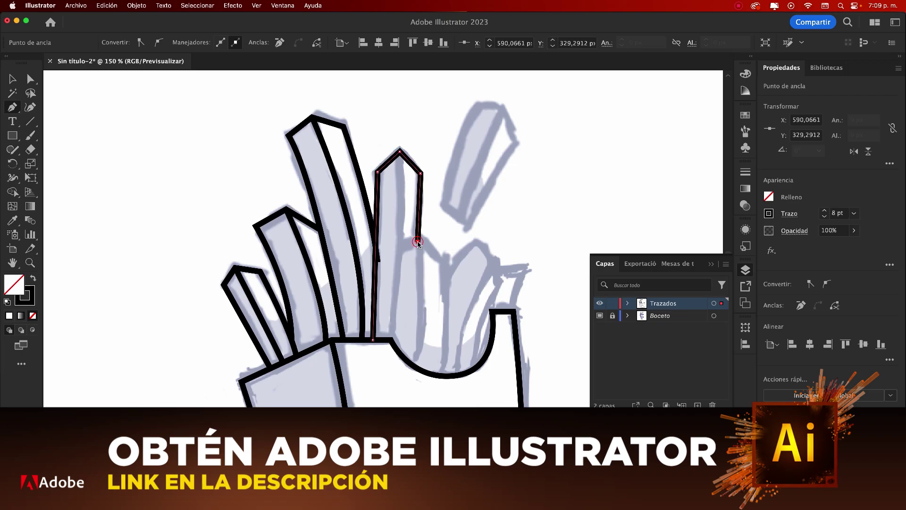
pyautogui.keyDown('super'); pyautogui.click(189, 172); pyautogui.keyUp('super')
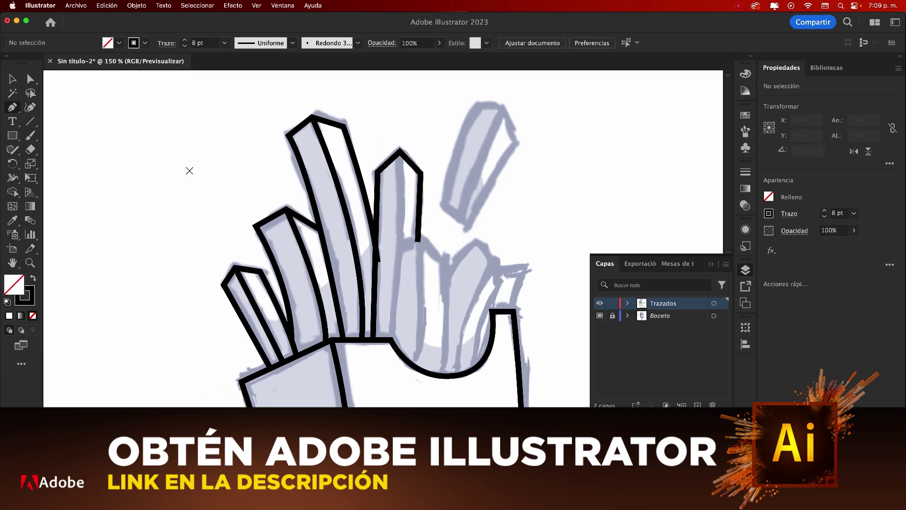
pyautogui.click(399, 152)
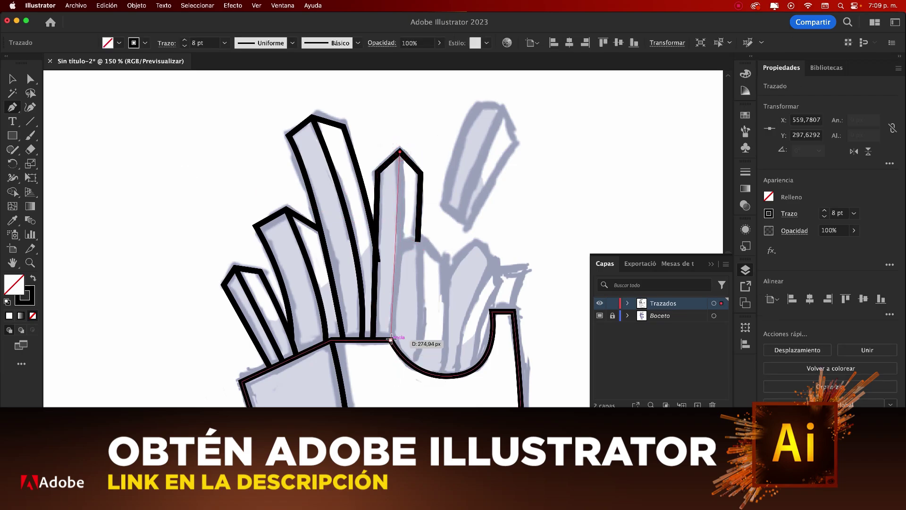
pyautogui.moveTo(391, 339); pyautogui.dragTo(382, 378)
pyautogui.keyDown('super'); pyautogui.click(380, 379); pyautogui.keyUp('super')
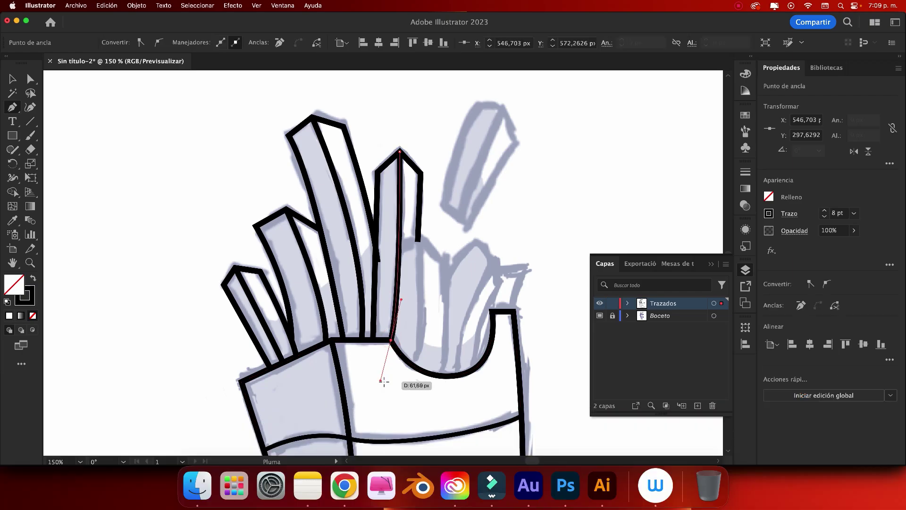
pyautogui.press('super+equal')
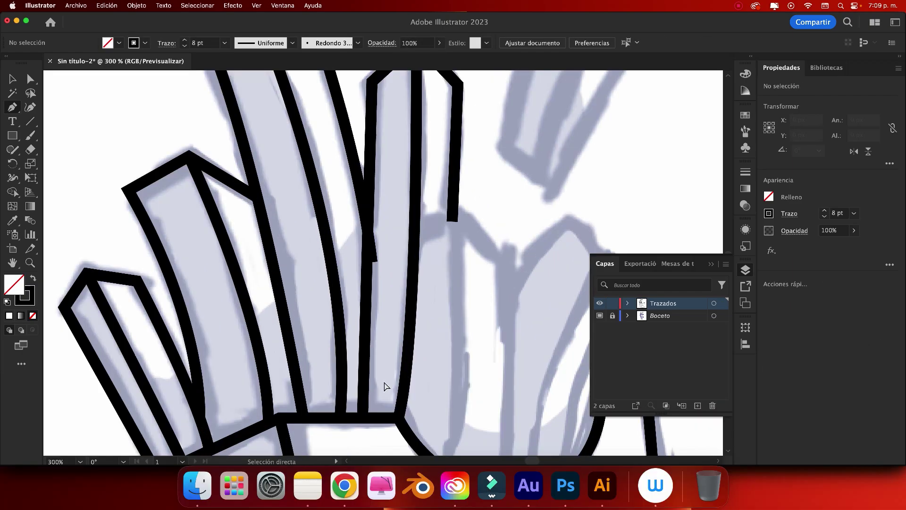
pyautogui.click(30, 78)
pyautogui.moveTo(372, 264); pyautogui.dragTo(368, 252)
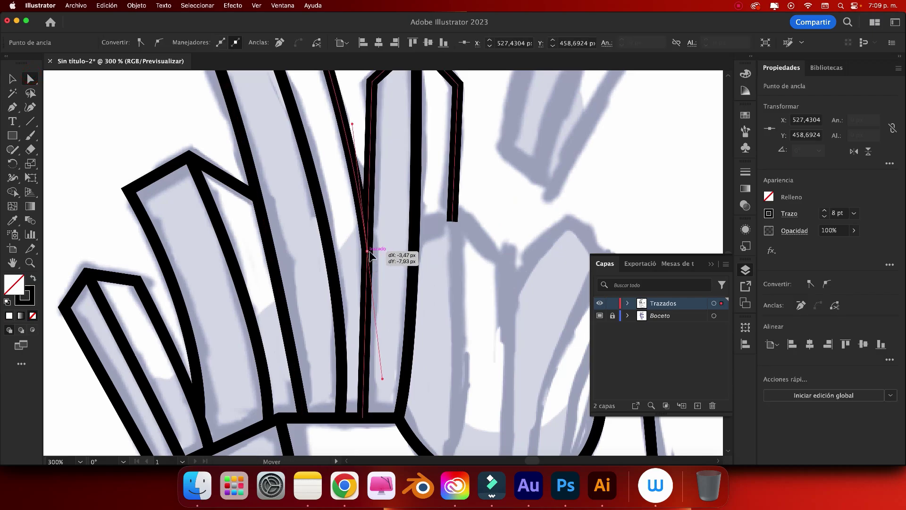
pyautogui.click(392, 231)
pyautogui.press('super+minus')
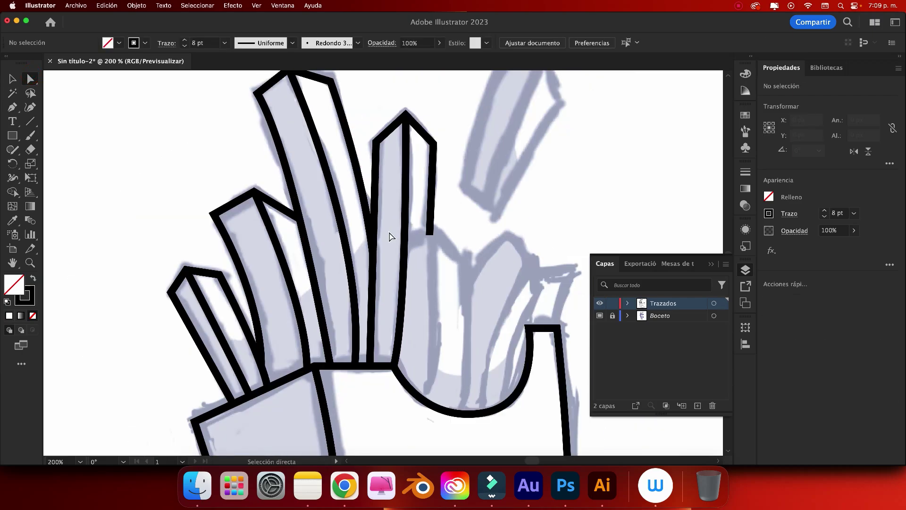
# - Outline the short fry over the dip down to the box front, then zoom to 100%
pyautogui.press('p')
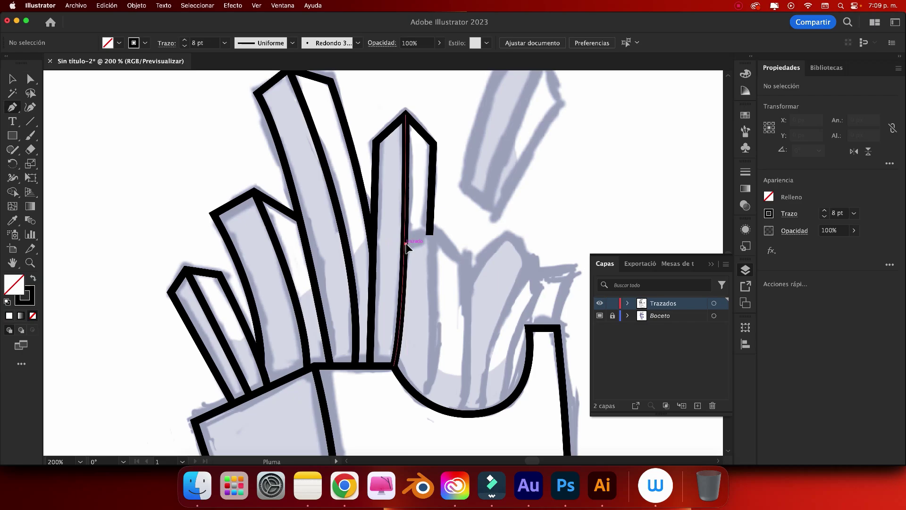
pyautogui.click(405, 244)
pyautogui.click(429, 231)
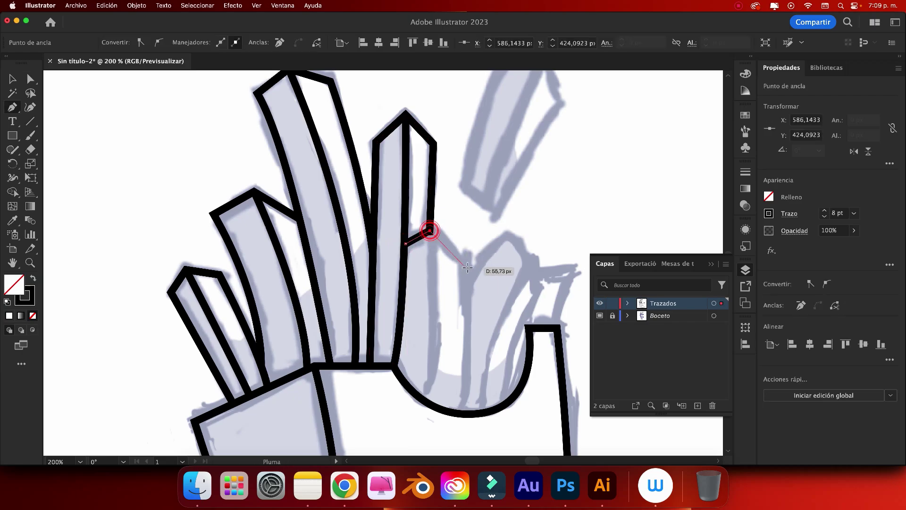
pyautogui.click(466, 264)
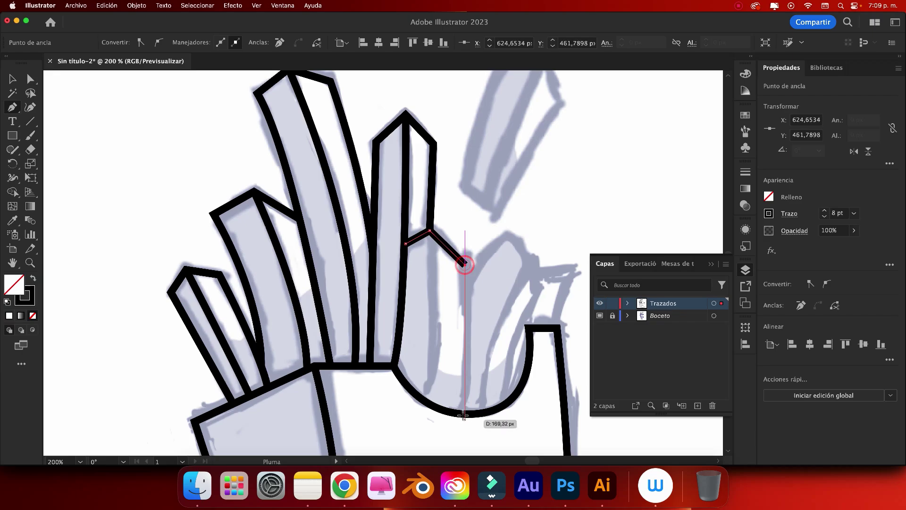
pyautogui.moveTo(462, 414); pyautogui.dragTo(453, 446)
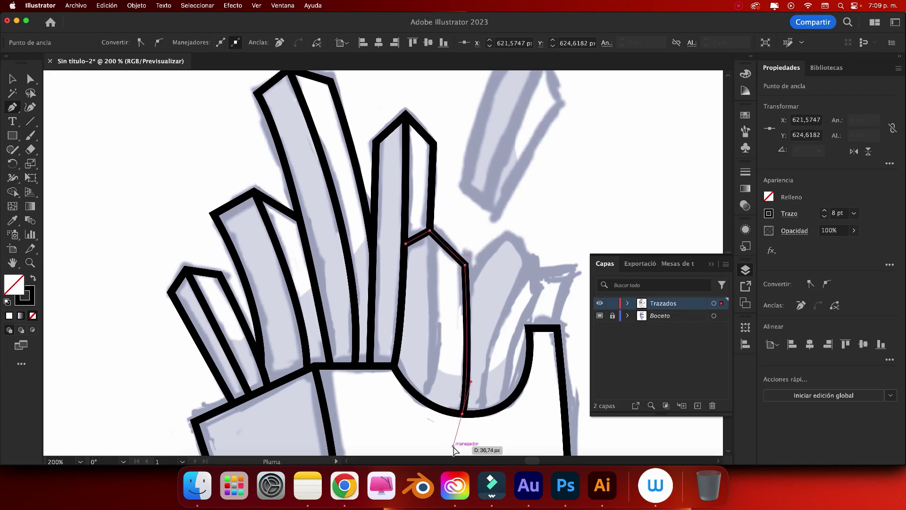
pyautogui.press('Escape')
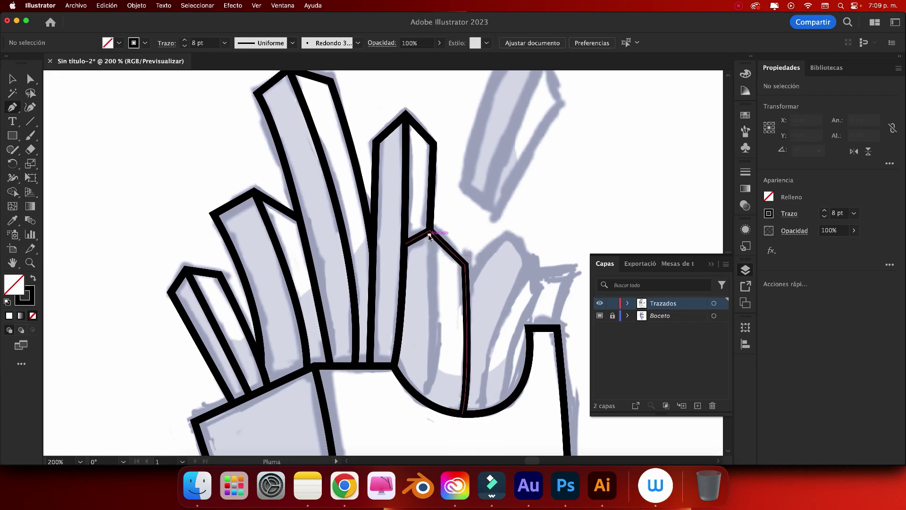
pyautogui.click(429, 235)
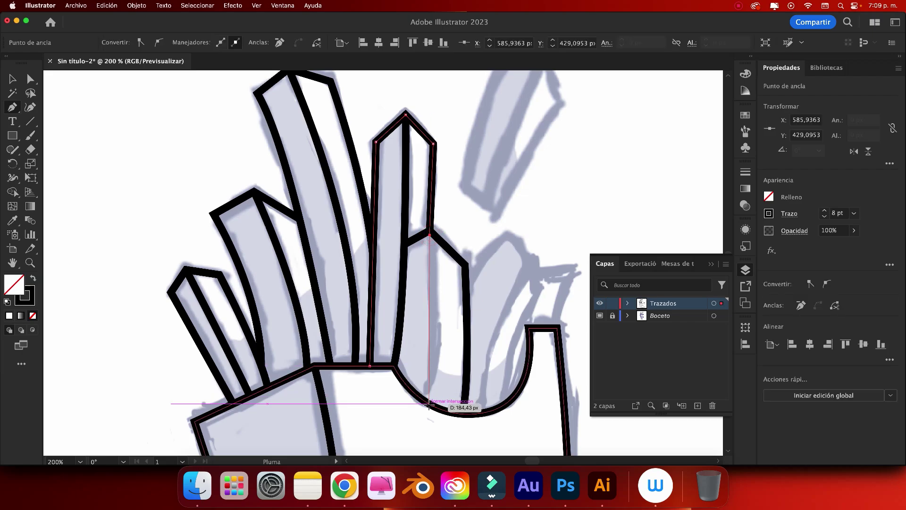
pyautogui.moveTo(429, 404); pyautogui.dragTo(419, 425)
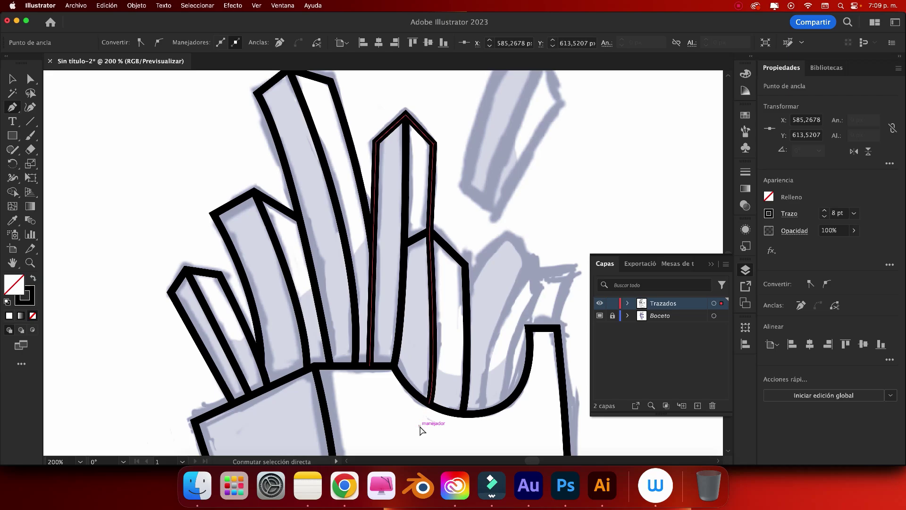
pyautogui.keyDown('super'); pyautogui.click(420, 430); pyautogui.keyUp('super')
pyautogui.press('super+1')
# - Outline the short fry at the box's right, from its pointed tip curving down into the box
pyautogui.scroll(-2, 510, 315)
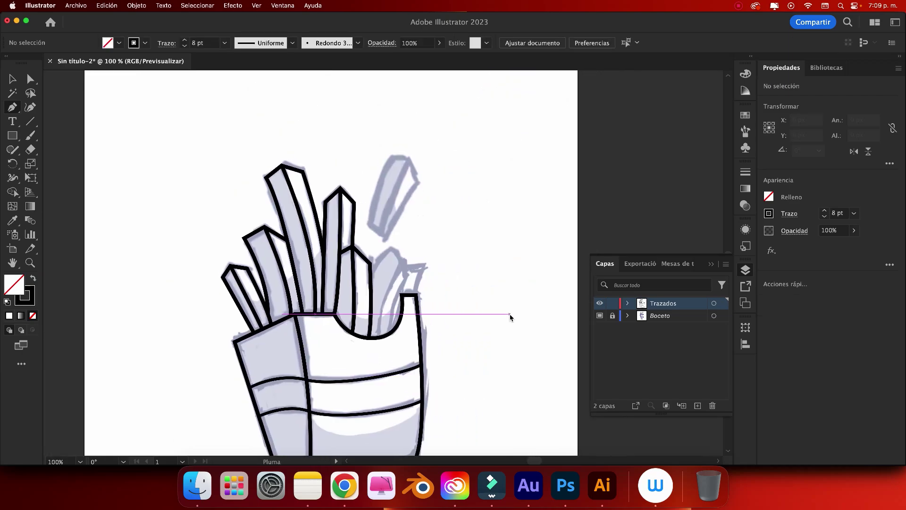
pyautogui.press('super+equal')
pyautogui.press('super+equal')
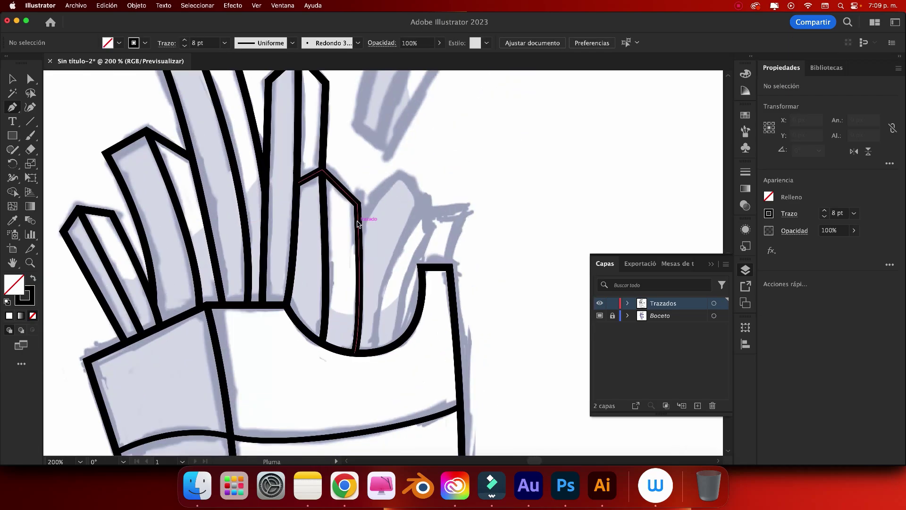
pyautogui.click(358, 220)
pyautogui.moveTo(399, 176)
pyautogui.mouseDown()
pyautogui.moveTo(420, 166)
pyautogui.moveTo(425, 209)
pyautogui.mouseUp()
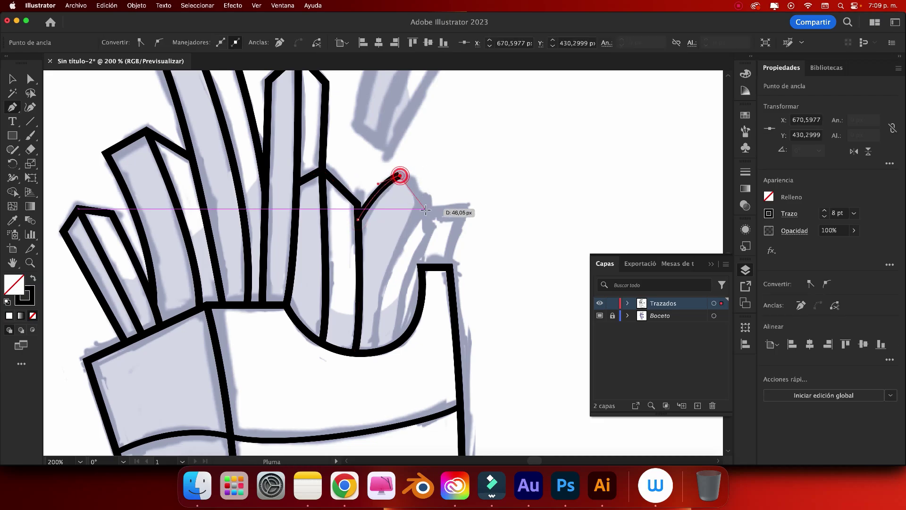
pyautogui.click(426, 208)
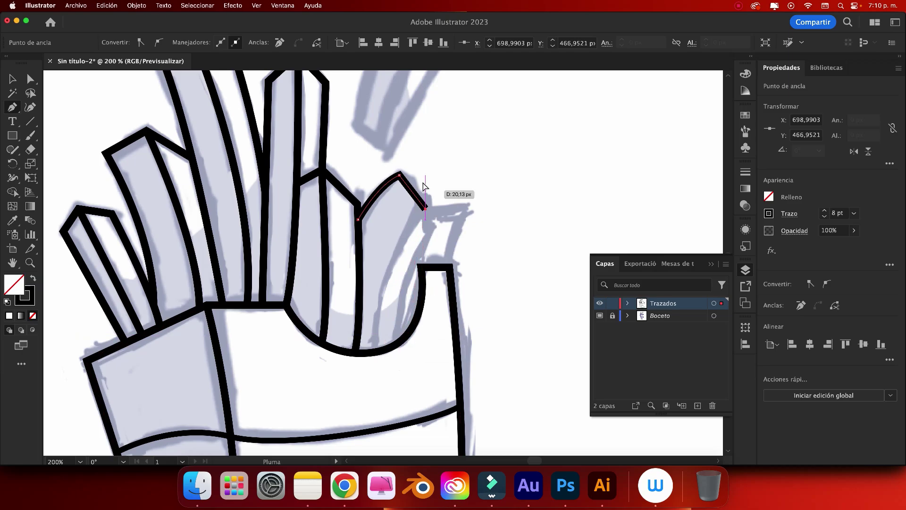
pyautogui.hotkey('ctrl', 'z')
pyautogui.click(433, 227)
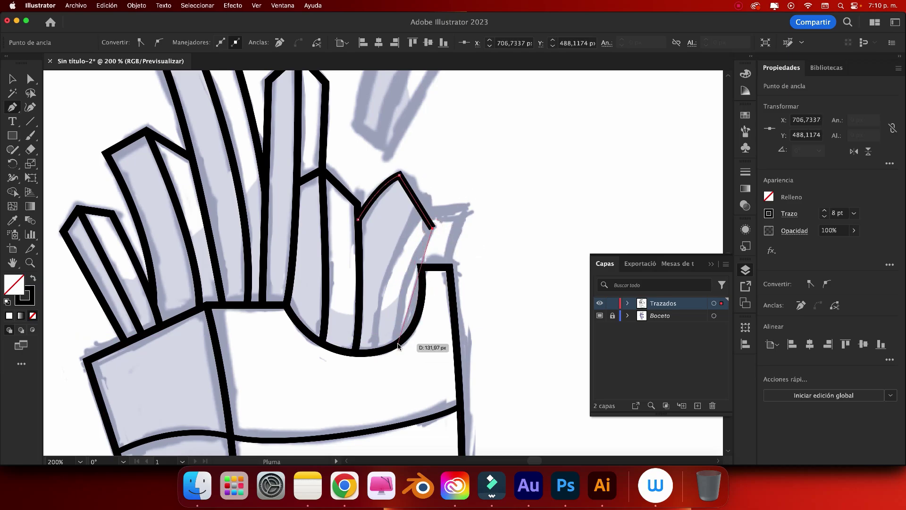
pyautogui.moveTo(397, 343); pyautogui.dragTo(399, 394)
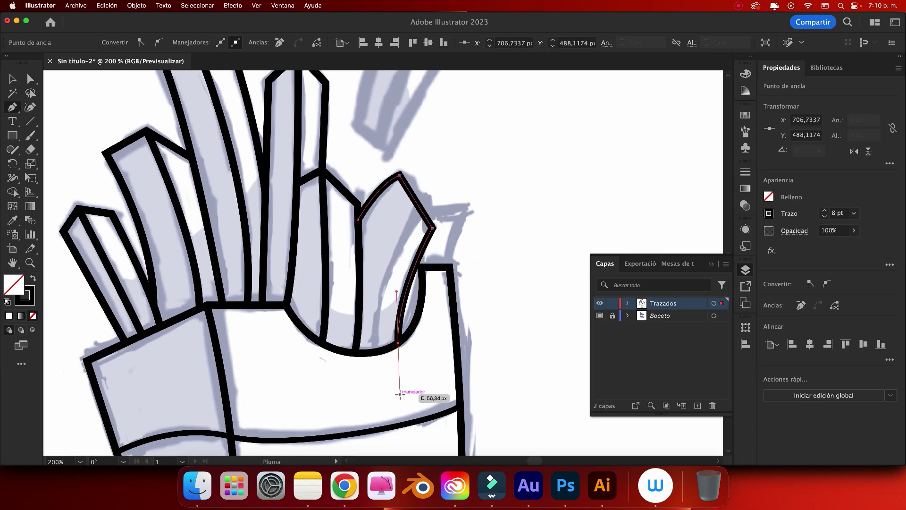
pyautogui.press('Escape')
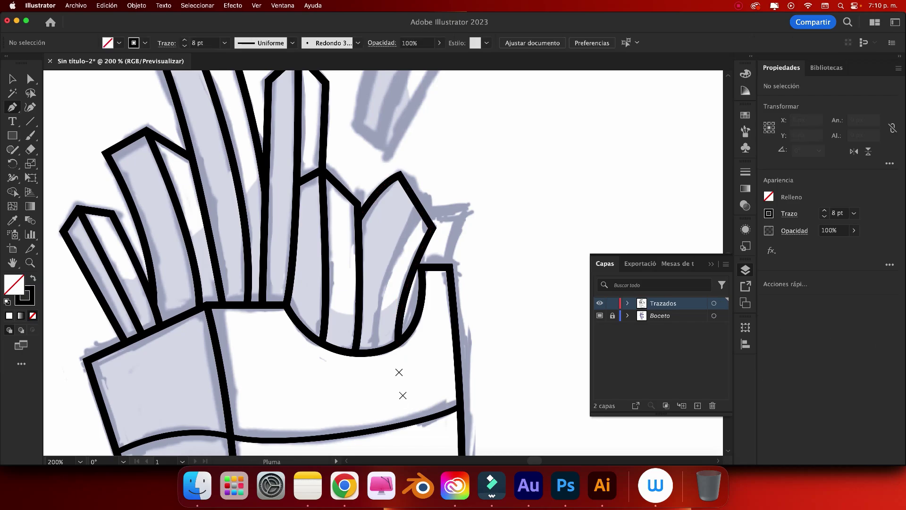
# - Draw a curved inner edge line running up the short fry toward its tip
pyautogui.click(372, 352)
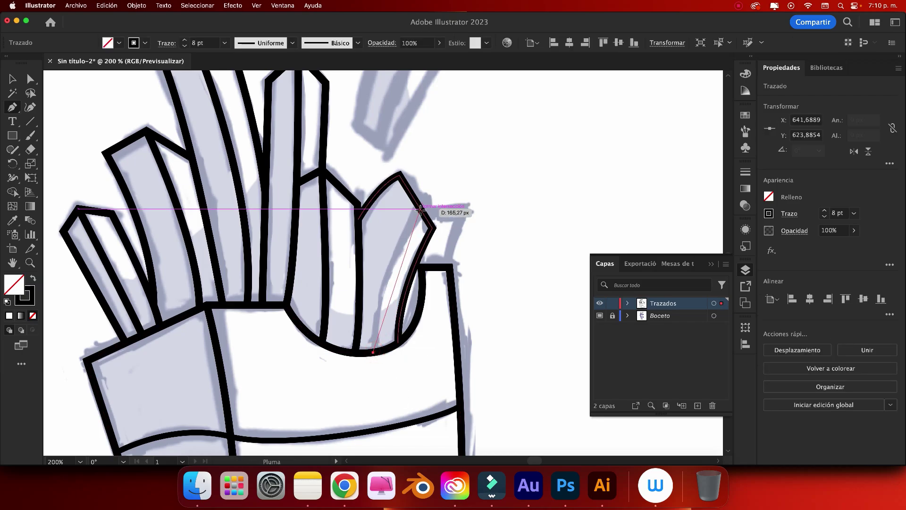
pyautogui.moveTo(419, 209); pyautogui.dragTo(465, 142)
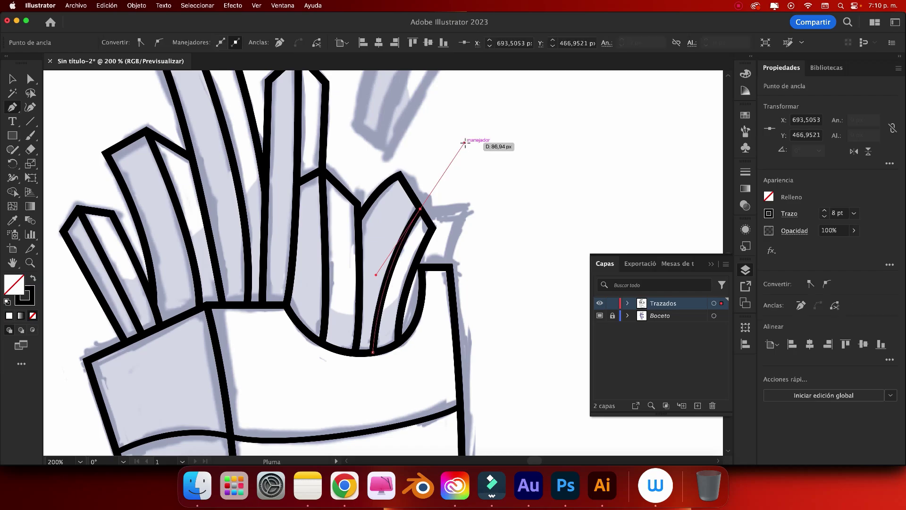
pyautogui.press('Escape')
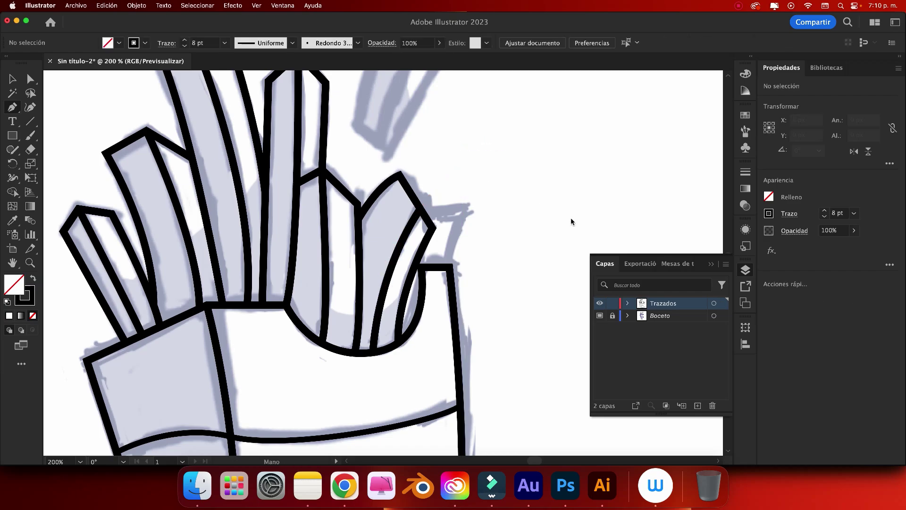
# - Outline the small angled rim piece at the box's right corner
pyautogui.moveTo(571, 221); pyautogui.dragTo(504, 275)
pyautogui.moveTo(357, 267); pyautogui.dragTo(385, 268)
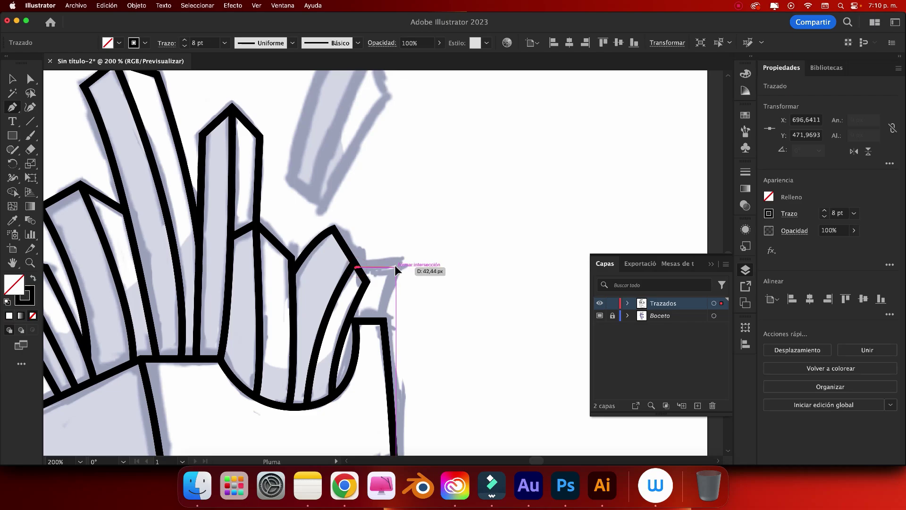
pyautogui.click(396, 268)
pyautogui.click(383, 321)
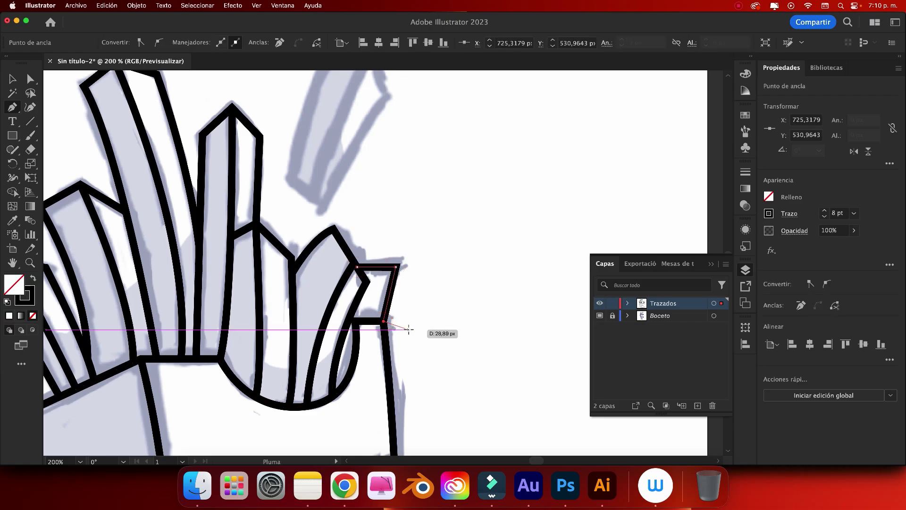
pyautogui.keyDown('super'); pyautogui.click(408, 332); pyautogui.keyUp('super')
pyautogui.scroll(4, 443, 300)
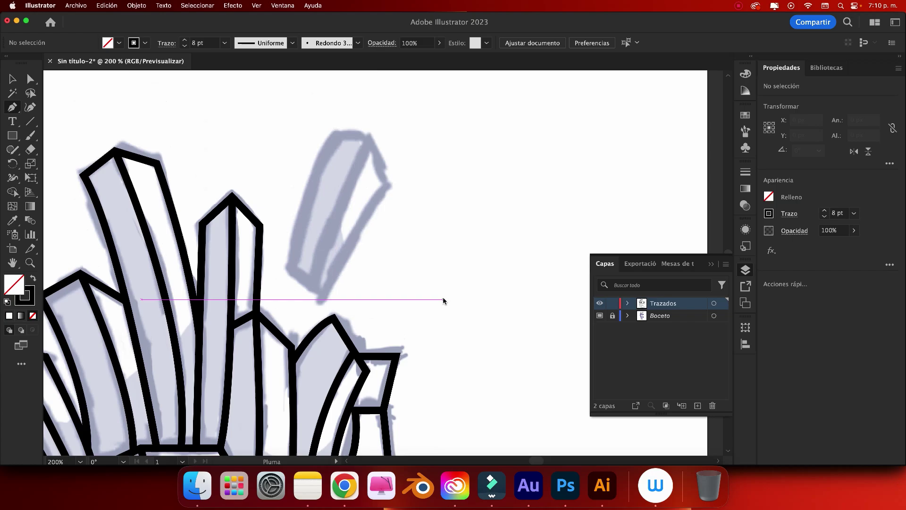
# - Outline the closed, tilted fry floating above the box
pyautogui.press('super+minus')
pyautogui.press('super+minus')
pyautogui.press('super+minus')
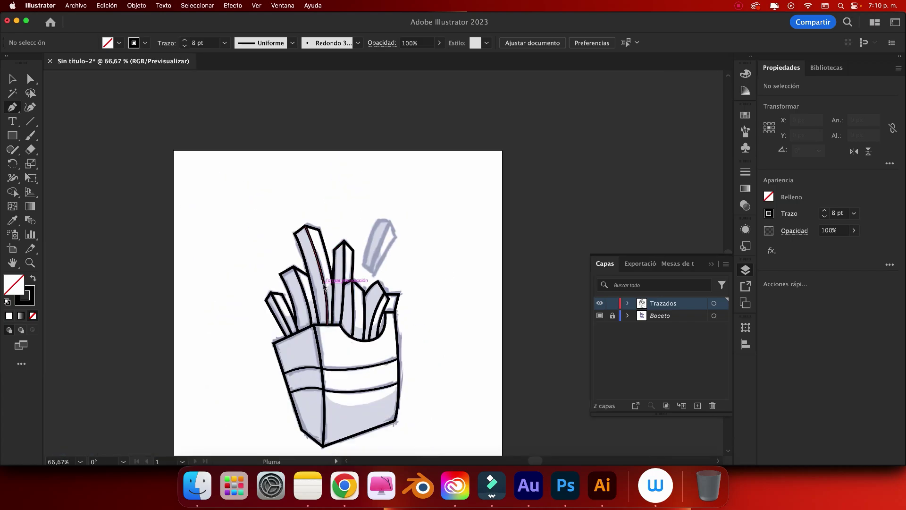
pyautogui.press('super+plus')
pyautogui.press('super+plus')
pyautogui.press('super+plus')
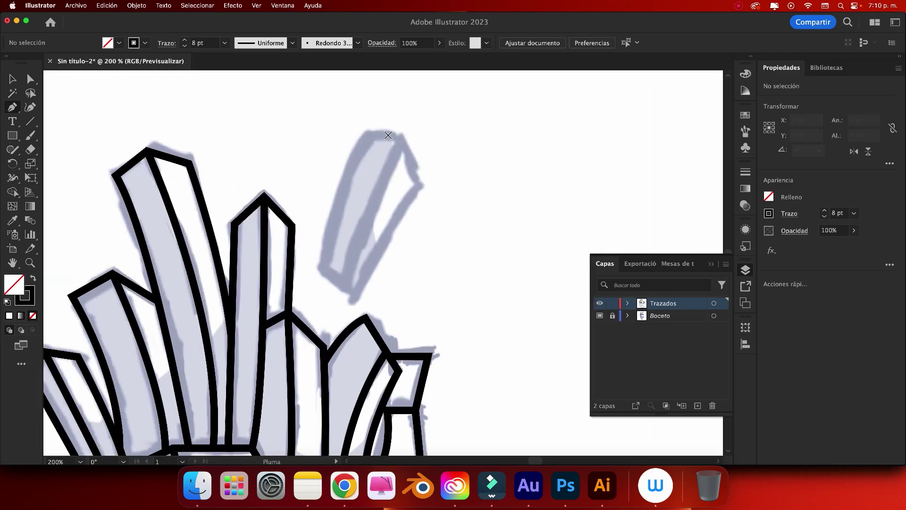
pyautogui.click(367, 134)
pyautogui.click(402, 136)
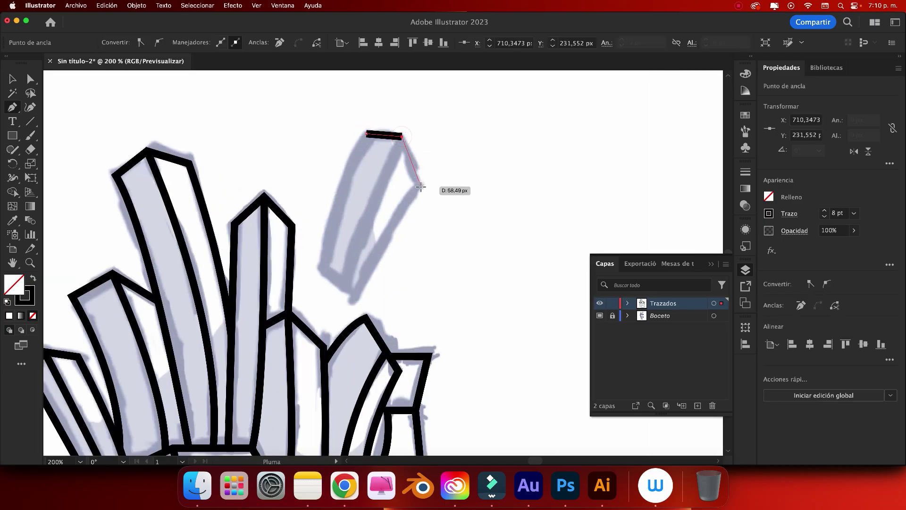
pyautogui.click(420, 187)
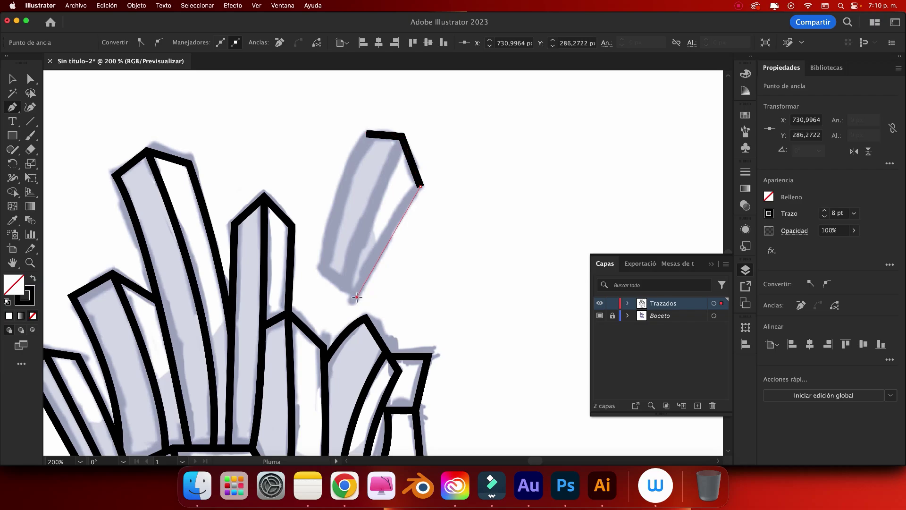
pyautogui.click(356, 296)
pyautogui.click(321, 268)
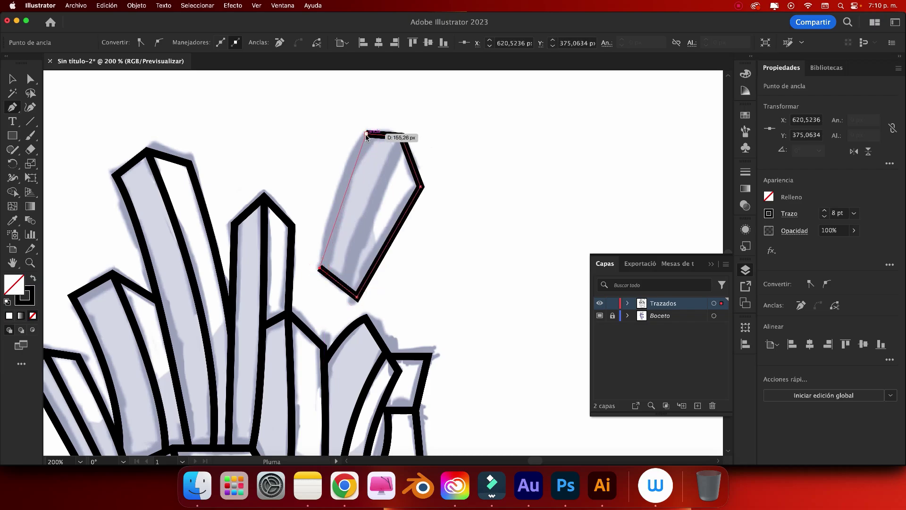
pyautogui.moveTo(367, 135); pyautogui.dragTo(398, 84)
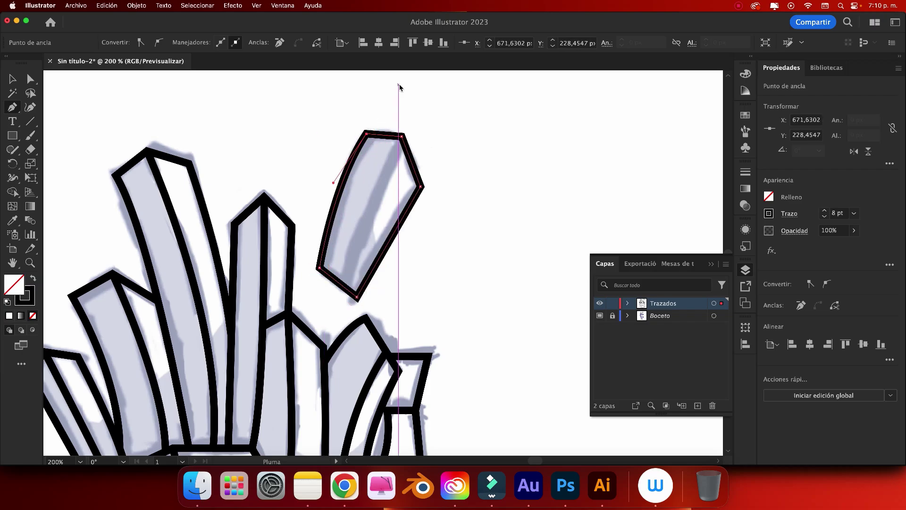
pyautogui.keyDown('super'); pyautogui.click(400, 88); pyautogui.keyUp('super')
# - Add an inner edge line down the flying fry and check its bend point with Direct Selection
pyautogui.click(402, 137)
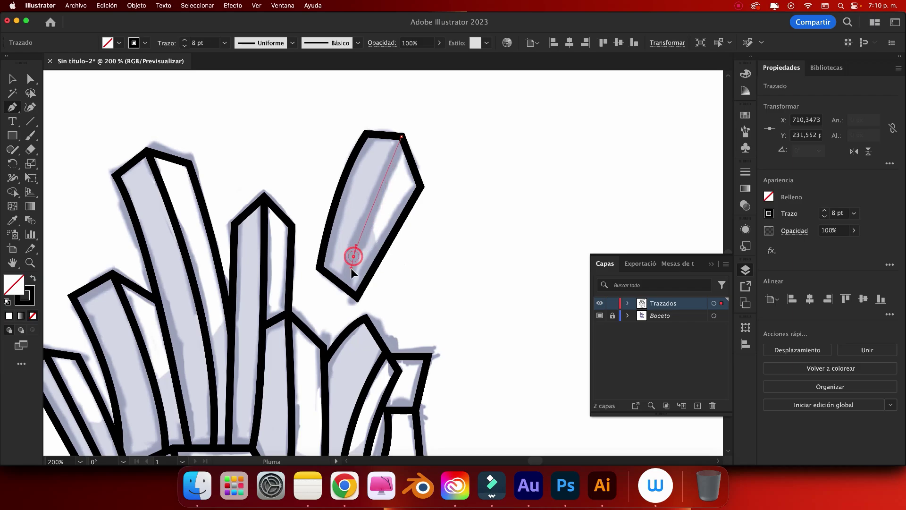
pyautogui.moveTo(350, 273); pyautogui.dragTo(351, 273)
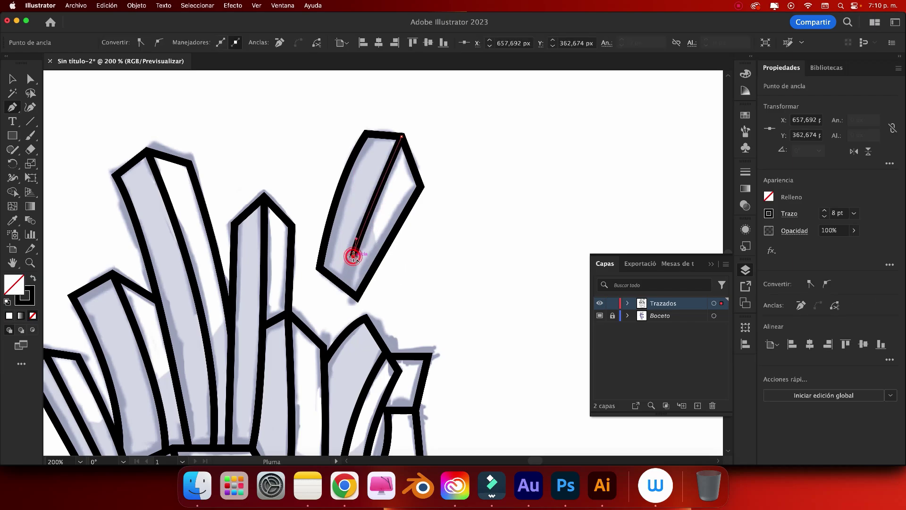
pyautogui.click(319, 268)
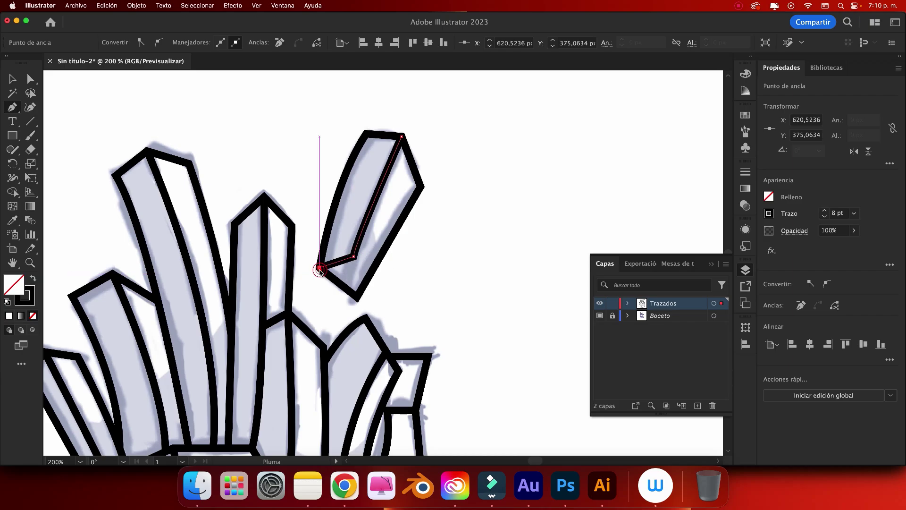
pyautogui.click(30, 78)
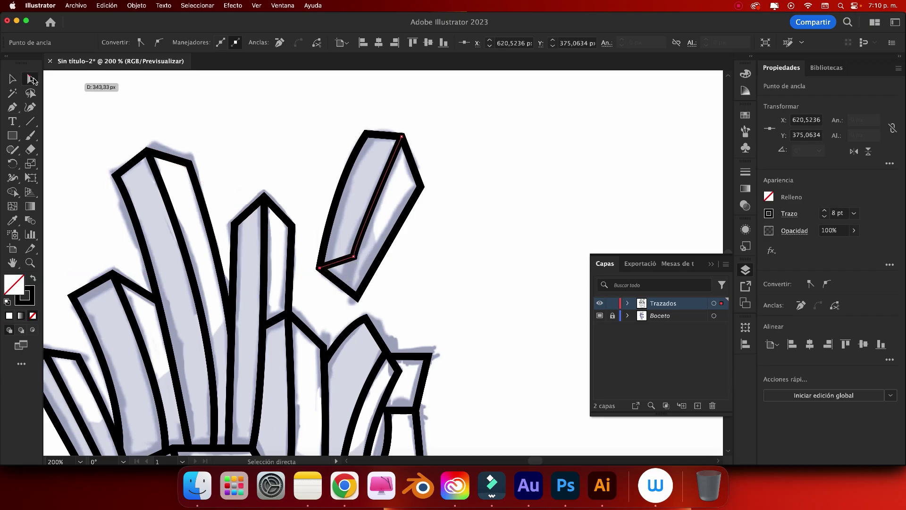
pyautogui.click(353, 257)
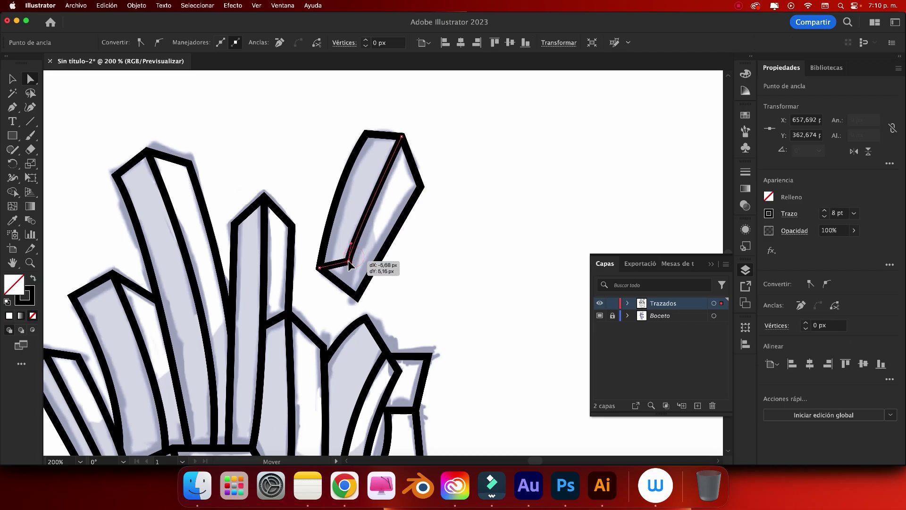
pyautogui.click(480, 299)
# - Draw the flying fry's short bottom edge line to form its end face
pyautogui.press('p')
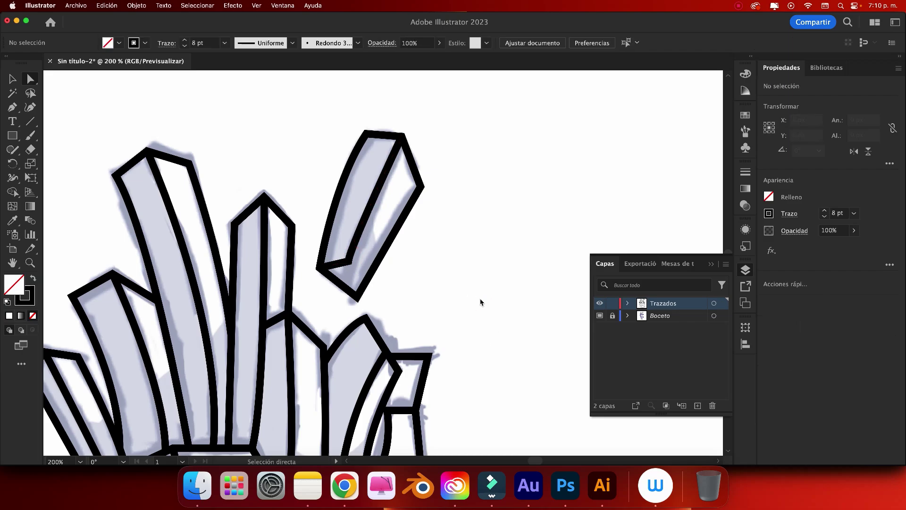
pyautogui.moveTo(347, 260); pyautogui.dragTo(368, 276)
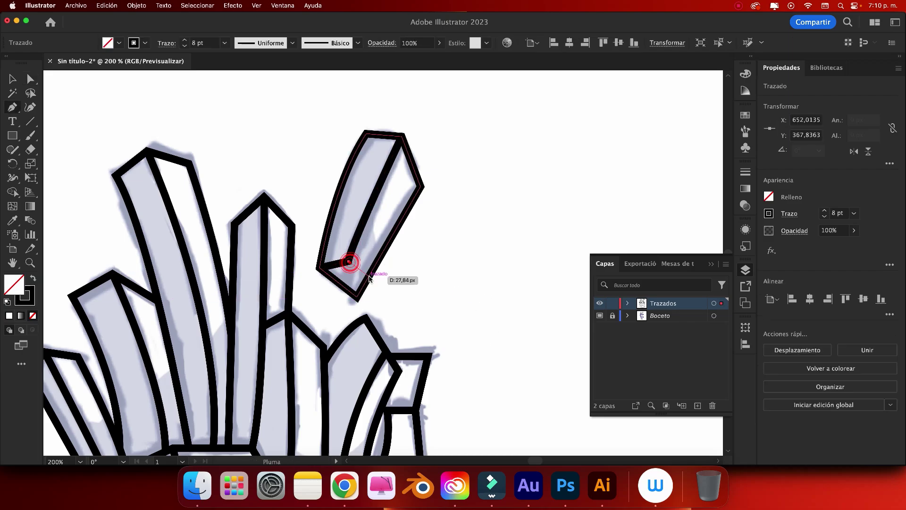
pyautogui.press('v')
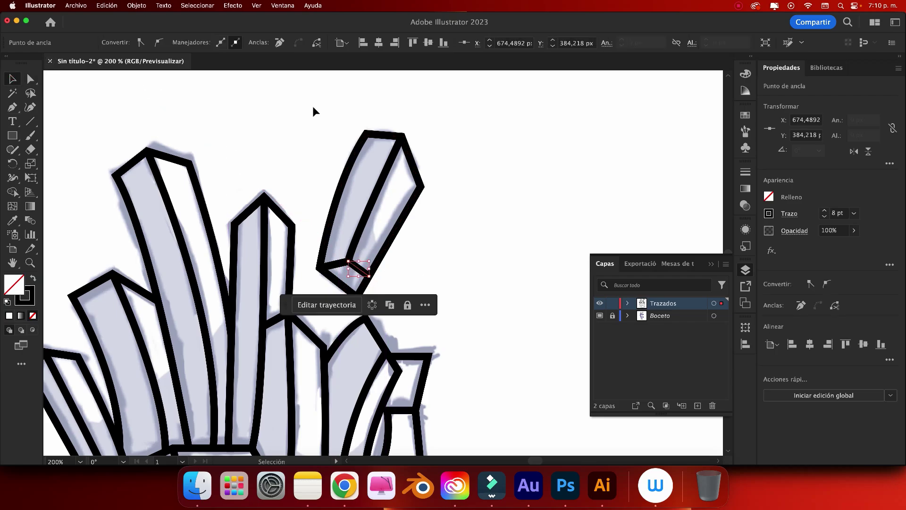
pyautogui.click(314, 111)
pyautogui.press('super+minus')
pyautogui.press('super+minus')
pyautogui.press('super+minus')
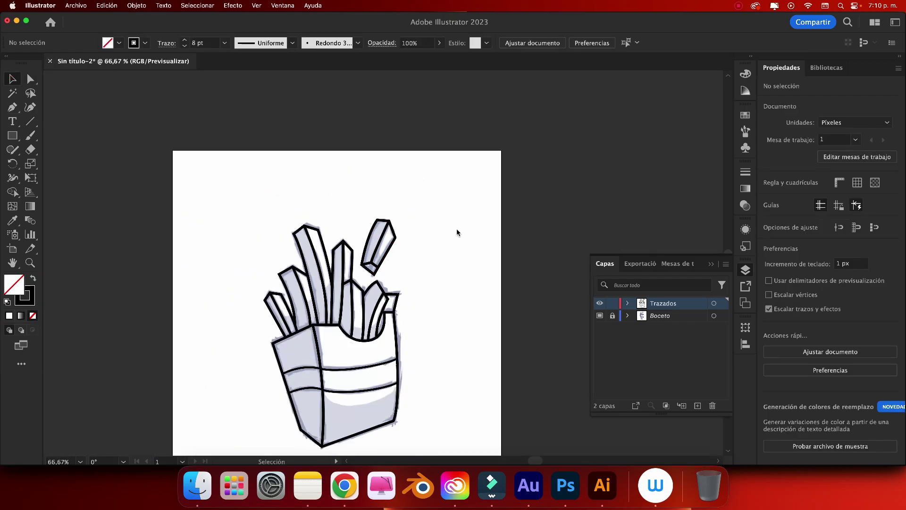
pyautogui.press('super+plus')
pyautogui.press('super+plus')
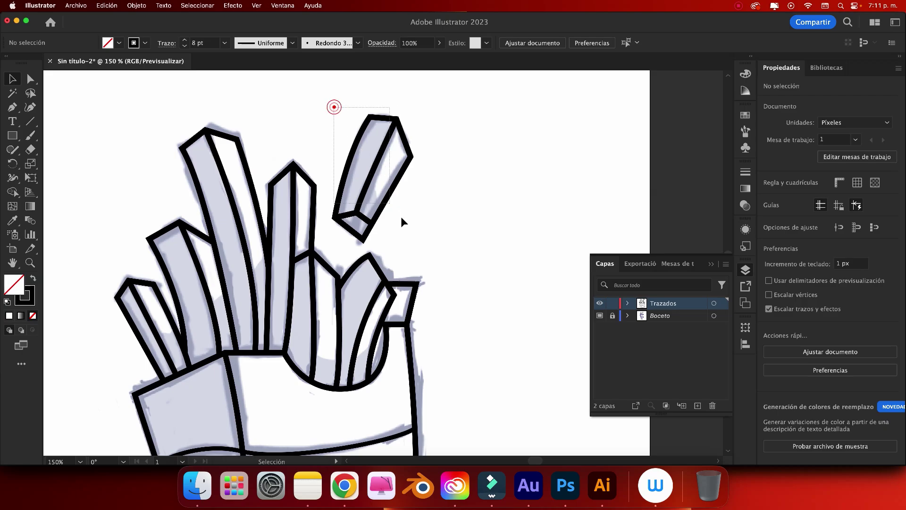
# - Group the floating upper-right fry with Agrupar and Alt-drag a copy to the left
pyautogui.click(385, 196)
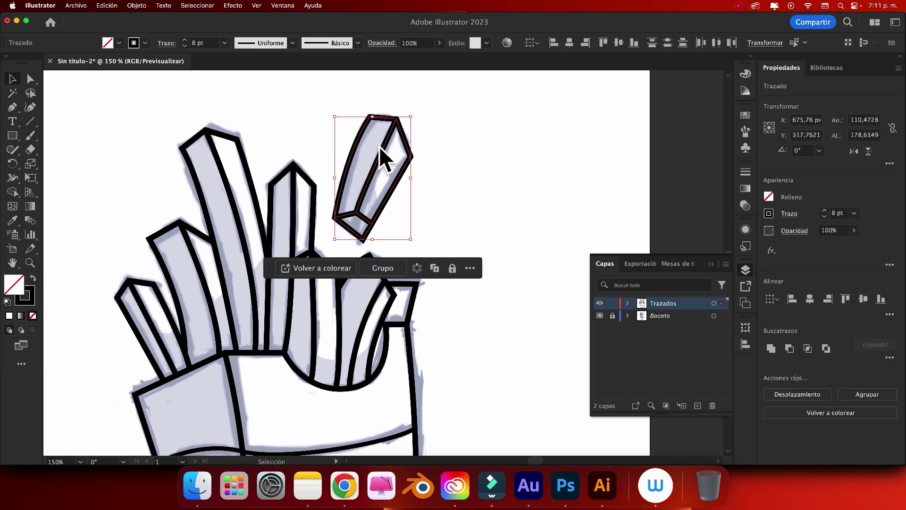
pyautogui.rightClick(379, 159)
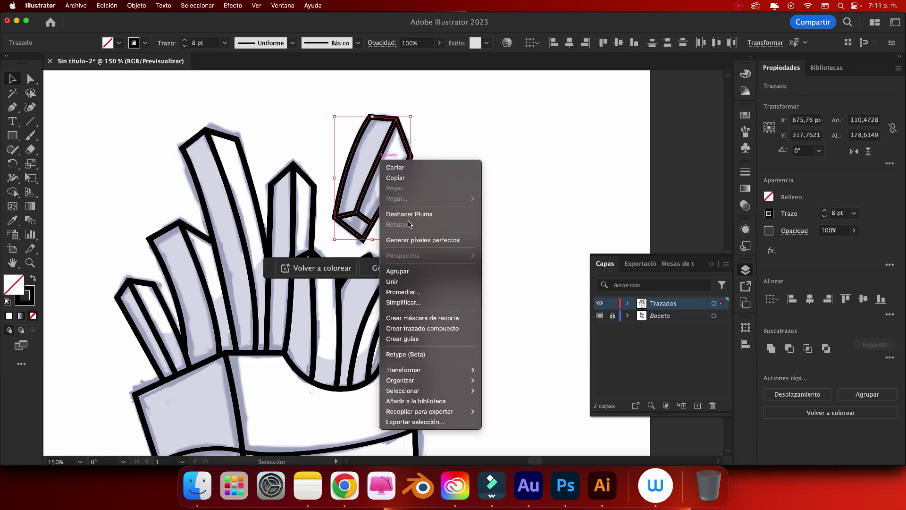
pyautogui.click(413, 268)
pyautogui.press('super+minus')
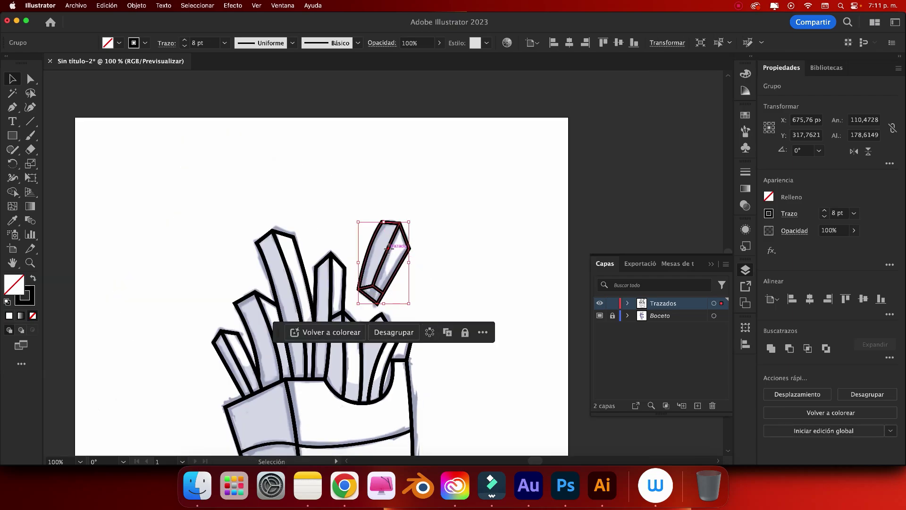
pyautogui.moveTo(389, 248); pyautogui.dragTo(223, 251)
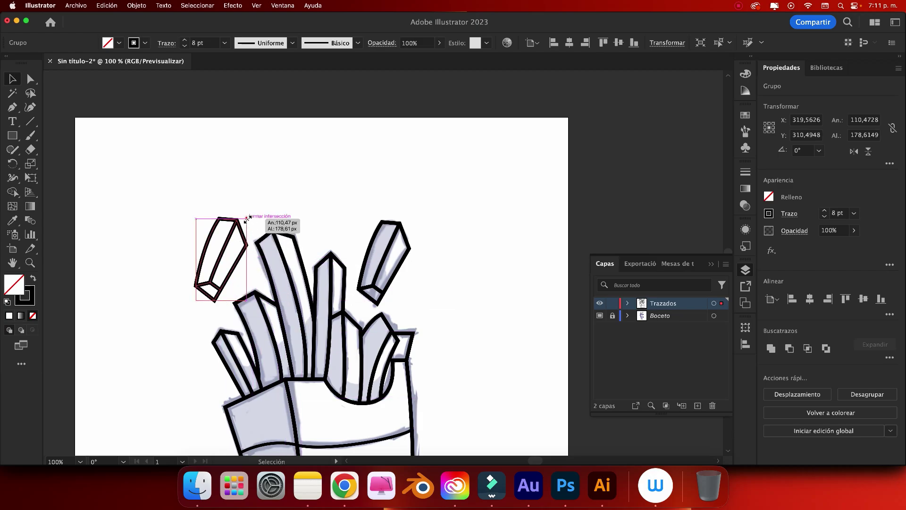
# - Reflect the left fry copy across the Vertical axis with Transformar > Reflejo
pyautogui.rightClick(241, 226)
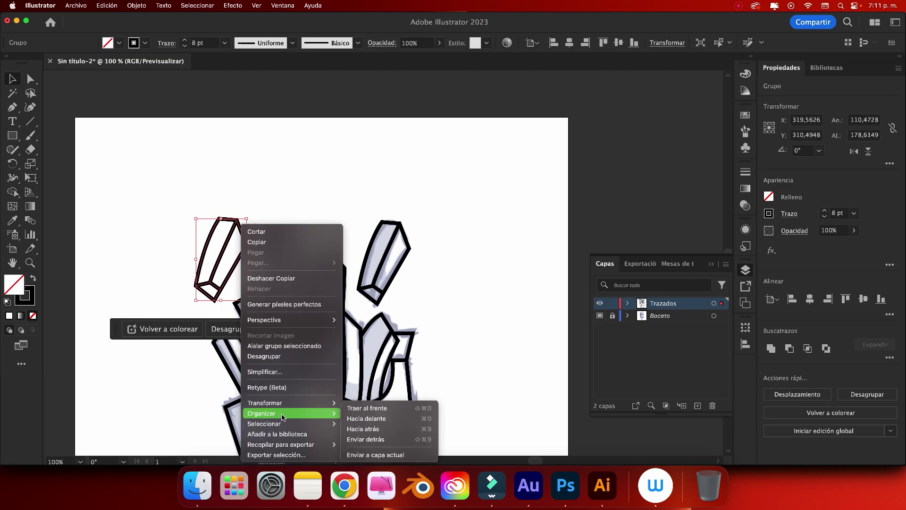
pyautogui.moveTo(265, 402)
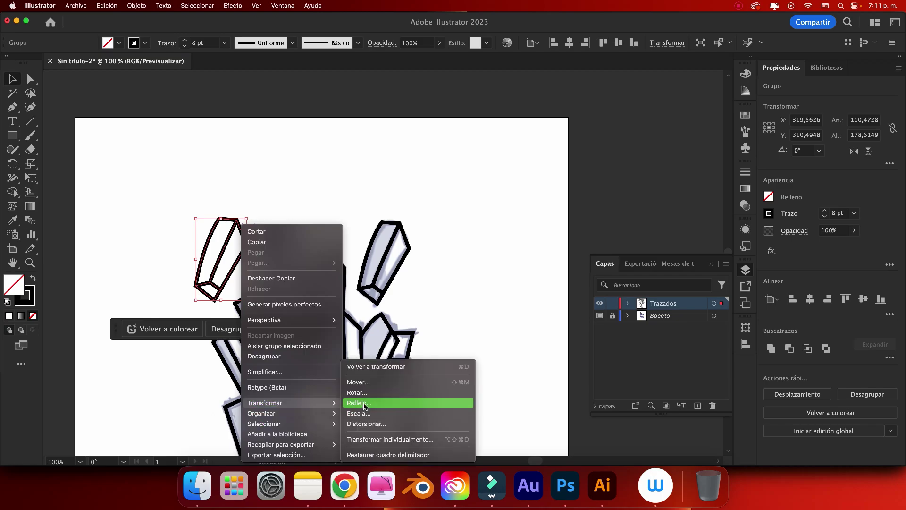
pyautogui.click(359, 402)
pyautogui.click(510, 332)
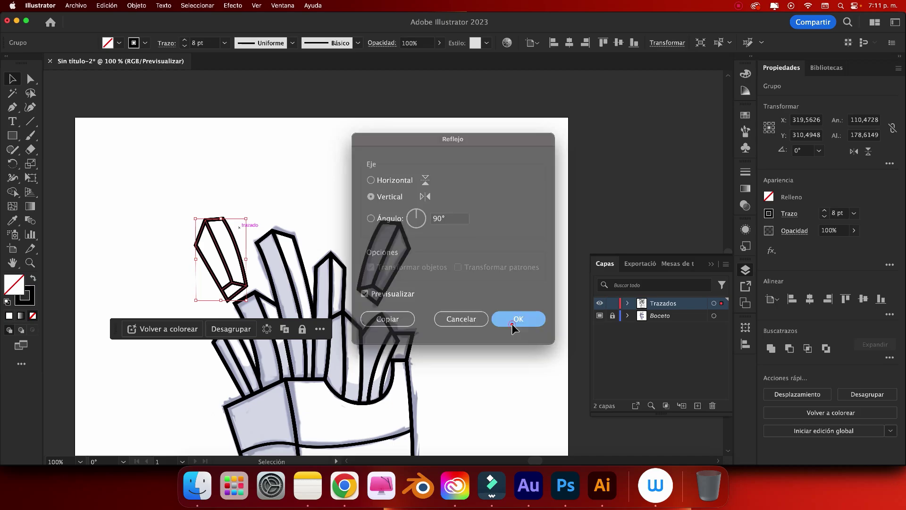
pyautogui.press('a')
pyautogui.hotkey('ctrl', 'z')
pyautogui.press('v')
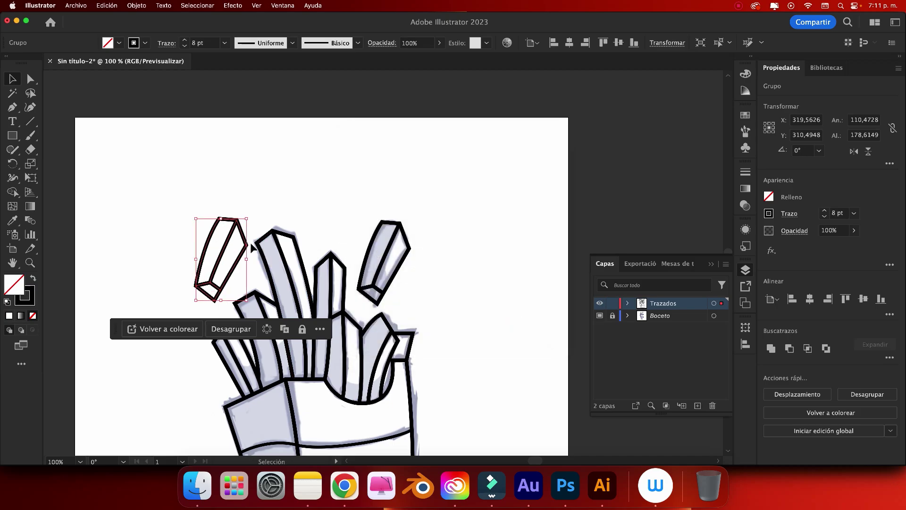
pyautogui.rightClick(244, 241)
pyautogui.moveTo(267, 403)
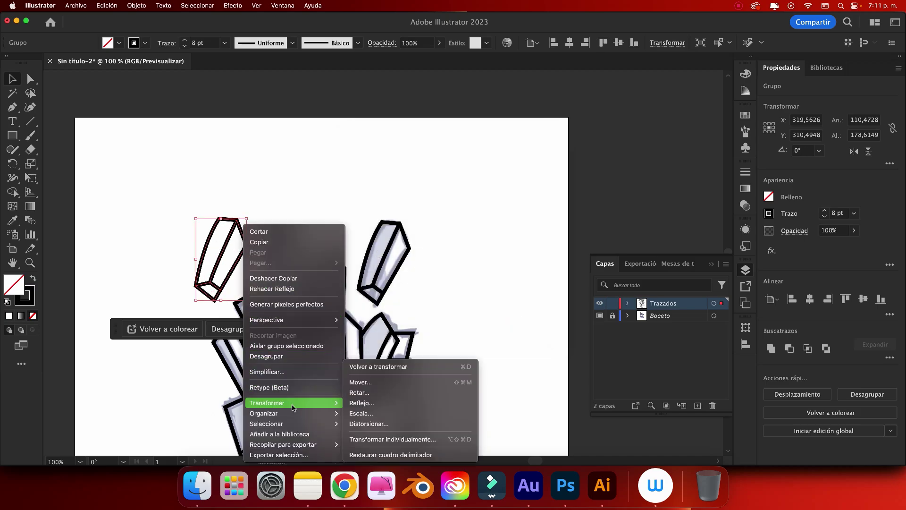
pyautogui.click(361, 403)
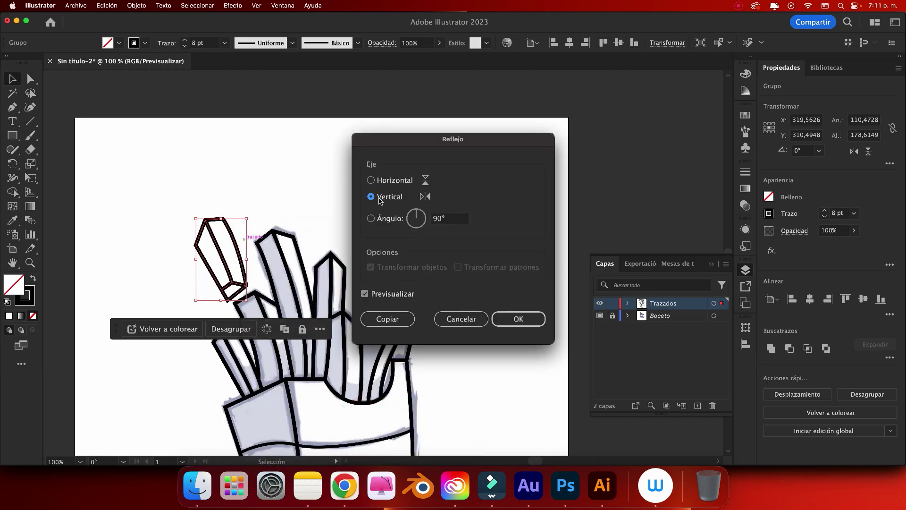
pyautogui.click(517, 322)
pyautogui.click(510, 323)
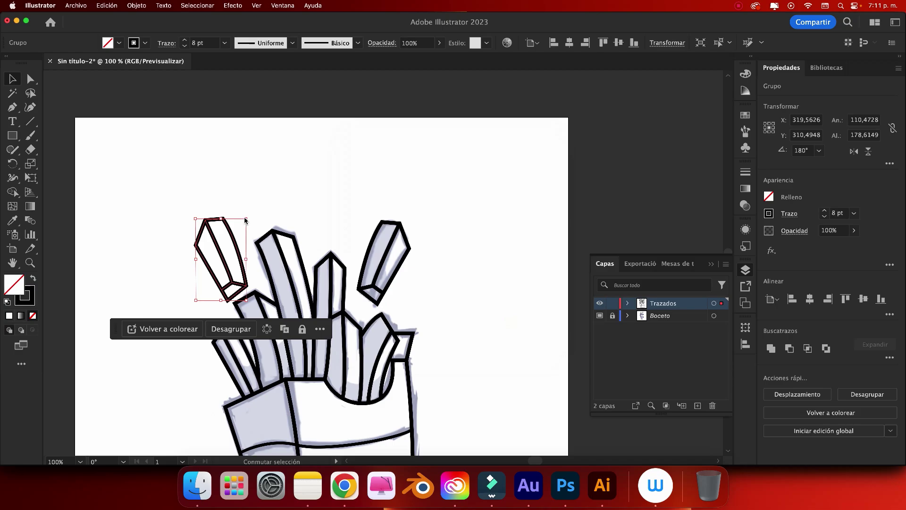
# - Shrink the mirrored fry to about two-thirds, move it down-left and tilt it to about 187°
pyautogui.moveTo(245, 218); pyautogui.dragTo(237, 226)
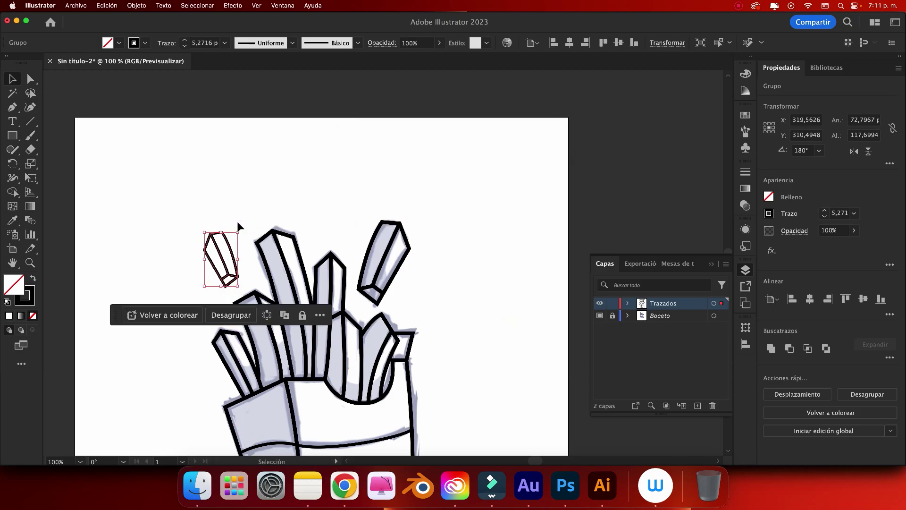
pyautogui.moveTo(228, 274); pyautogui.dragTo(218, 310)
pyautogui.moveTo(233, 261); pyautogui.dragTo(230, 265)
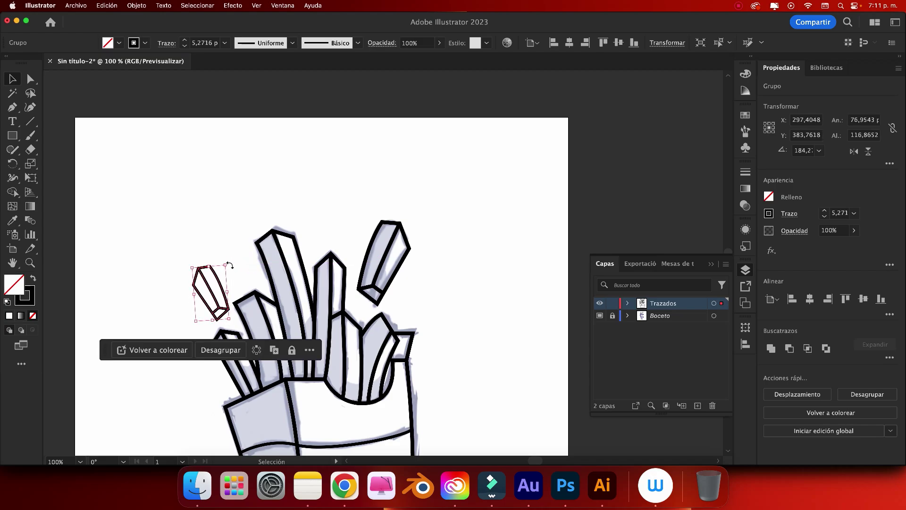
pyautogui.press('Right')
pyautogui.press('Right')
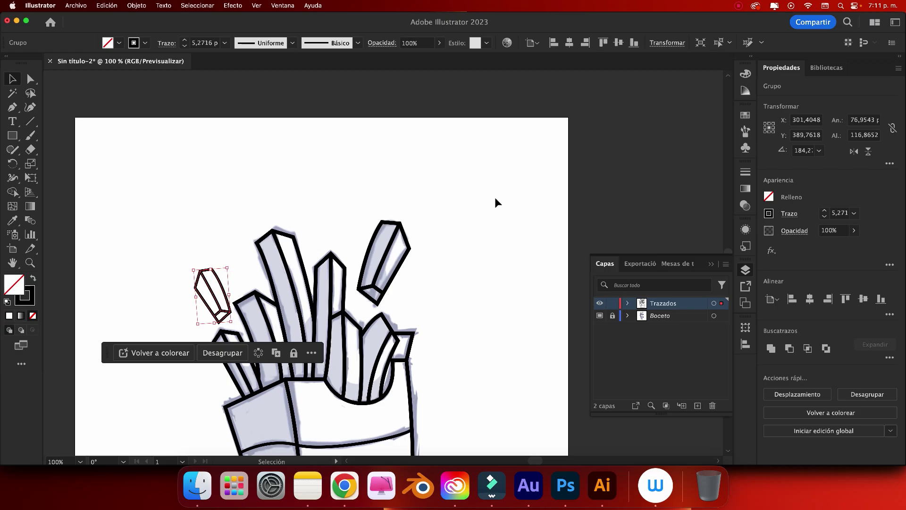
pyautogui.click(495, 202)
pyautogui.press('super+minus')
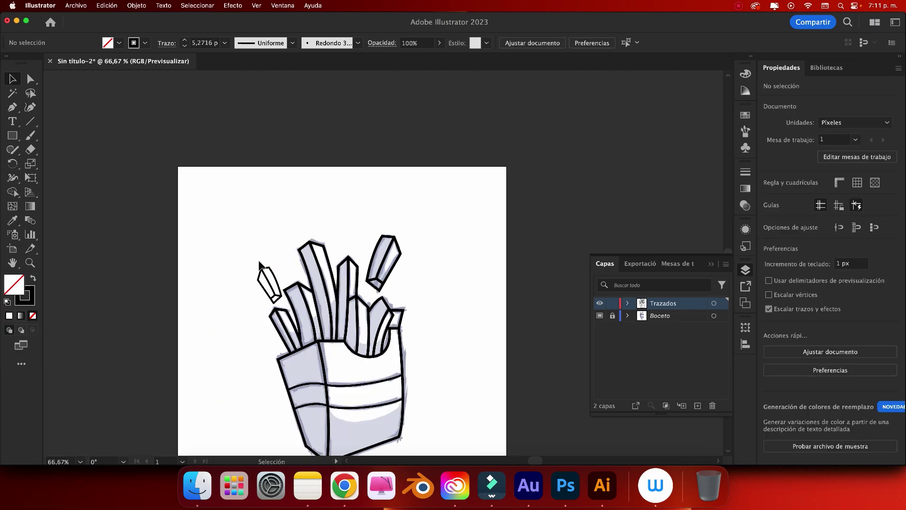
# - Set the small falling fry's outline stroke to 7 pt
pyautogui.moveTo(255, 253); pyautogui.dragTo(282, 306)
pyautogui.click(184, 39)
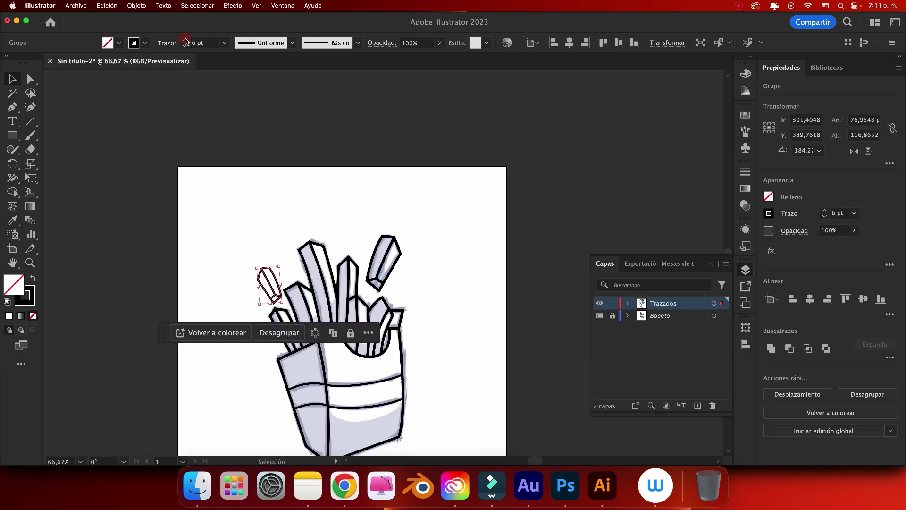
pyautogui.click(270, 127)
pyautogui.scroll(-1, 270, 127)
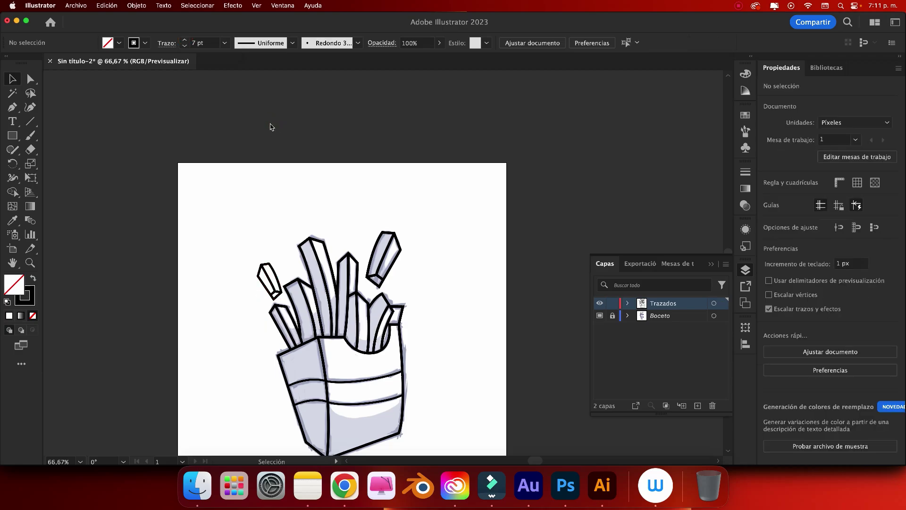
pyautogui.scroll(-2, 271, 126)
pyautogui.scroll(-1, 270, 126)
pyautogui.scroll(-2, 270, 127)
# - Select the box's vertical dividing line and outline, then deselect them
pyautogui.press('super+plus')
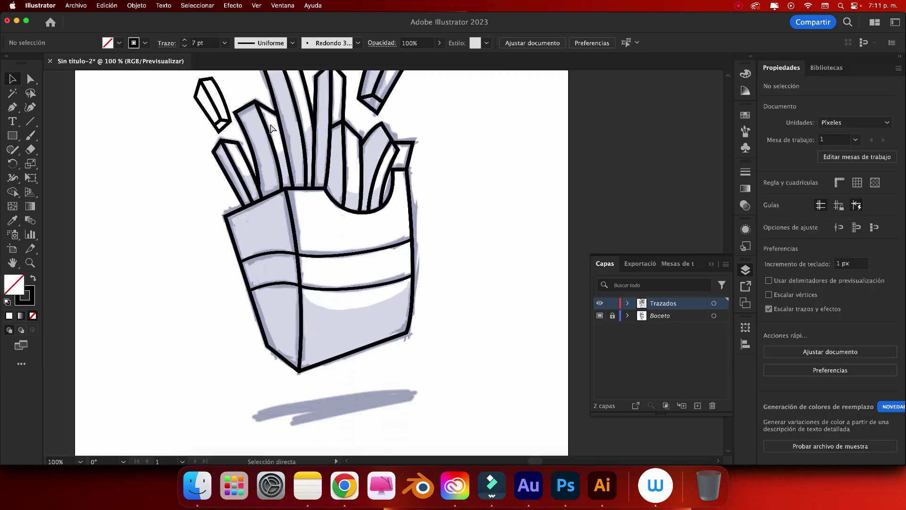
pyautogui.click(281, 209)
pyautogui.keyDown('shift'); pyautogui.click(231, 213); pyautogui.keyUp('shift')
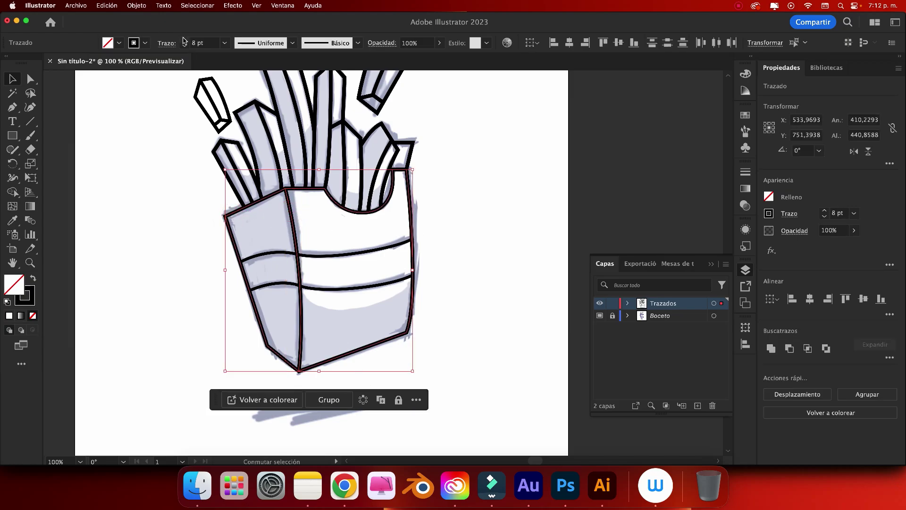
pyautogui.click(499, 141)
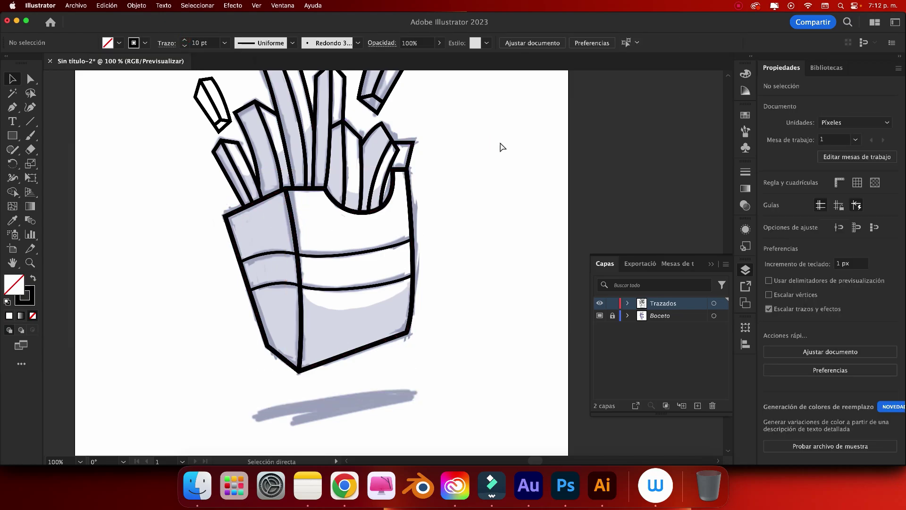
pyautogui.press('super+minus')
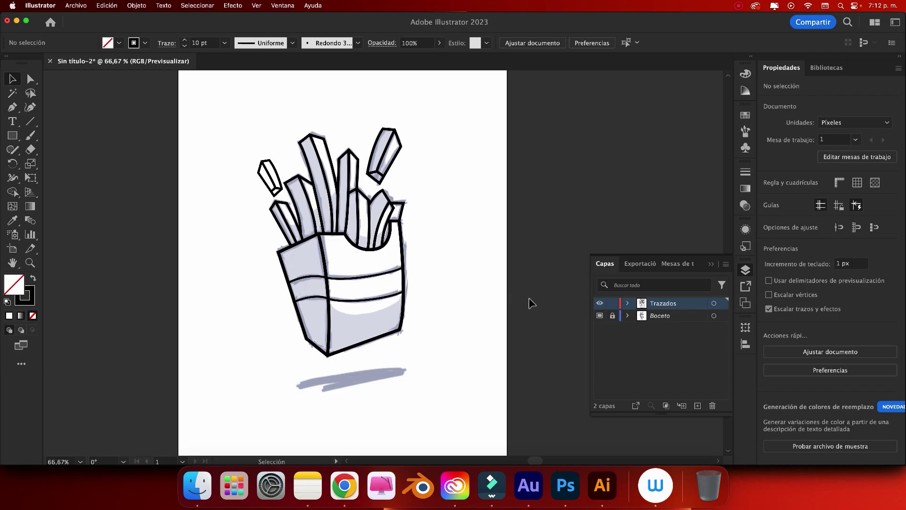
# - Lock the Trazados layer and add a new layer named Color above Boceto
pyautogui.click(613, 305)
pyautogui.click(666, 321)
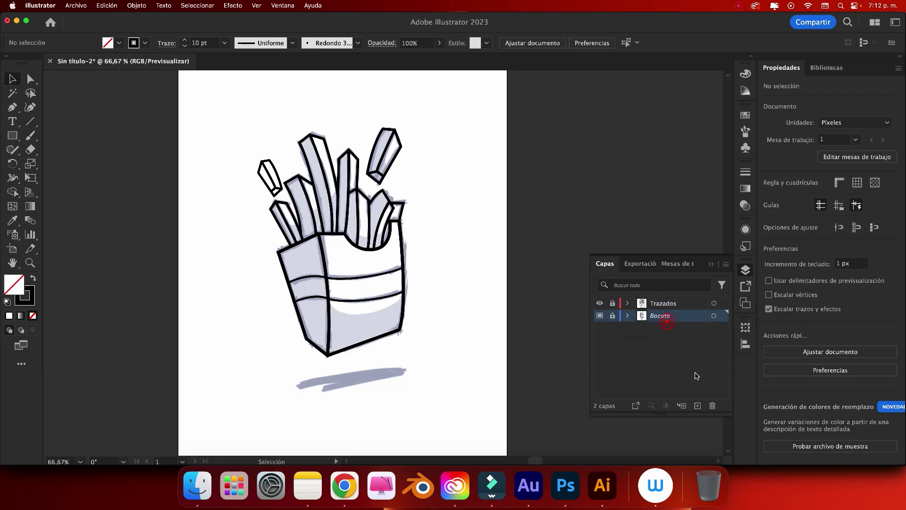
pyautogui.click(697, 406)
pyautogui.doubleClick(661, 315)
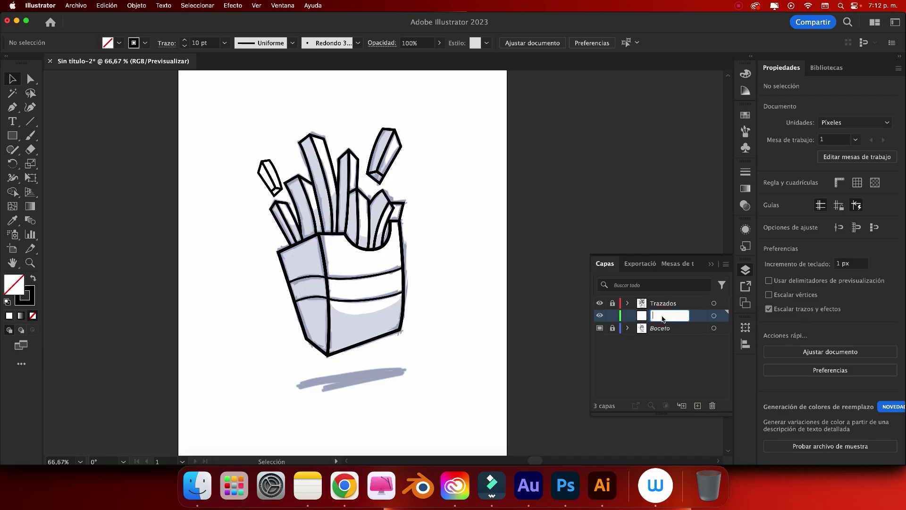
pyautogui.write('Color')
pyautogui.press('Return')
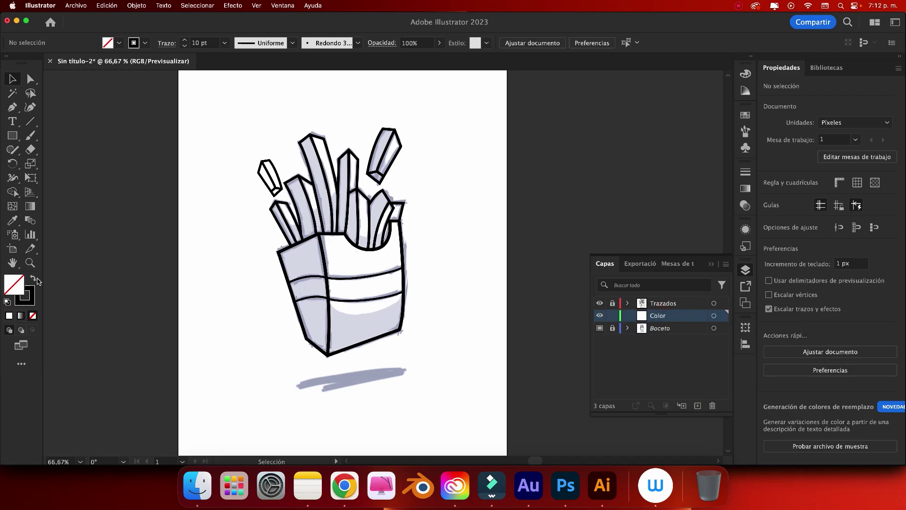
# - Set the fill to bright red #f93223 with no stroke
pyautogui.click(36, 279)
pyautogui.doubleClick(15, 283)
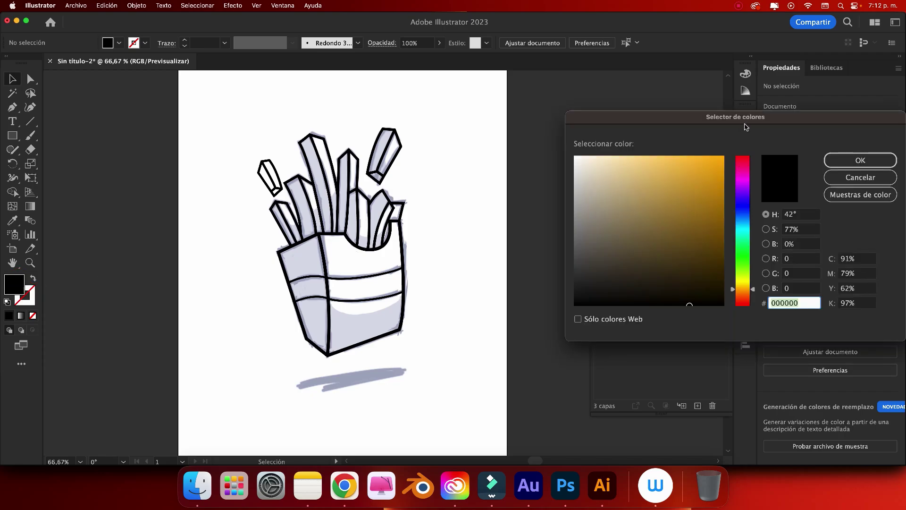
pyautogui.moveTo(746, 116); pyautogui.dragTo(710, 117)
pyautogui.click(706, 303)
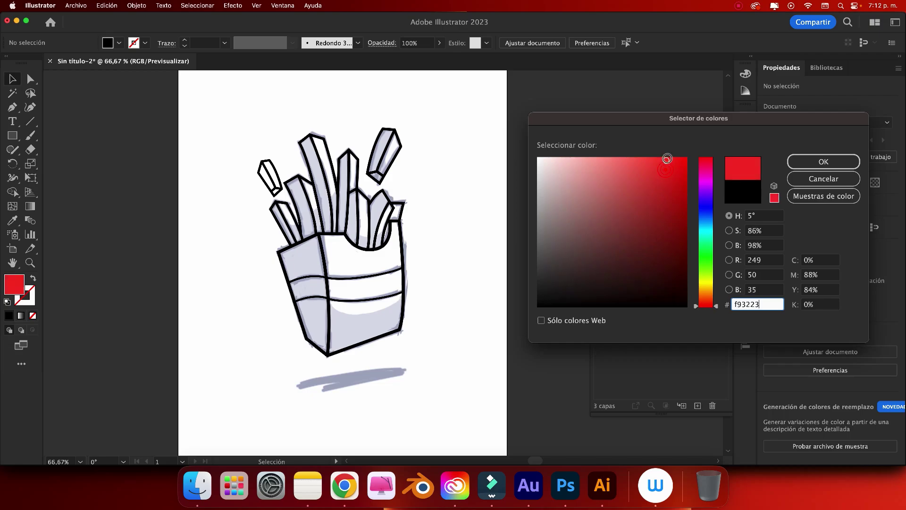
pyautogui.click(824, 161)
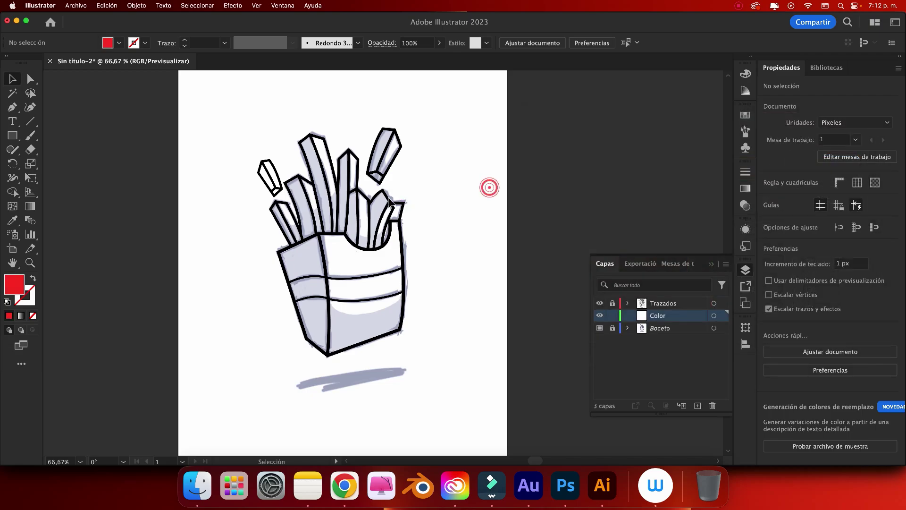
pyautogui.press('p')
pyautogui.scroll(3, 390, 202)
pyautogui.moveTo(121, 222); pyautogui.dragTo(229, 222)
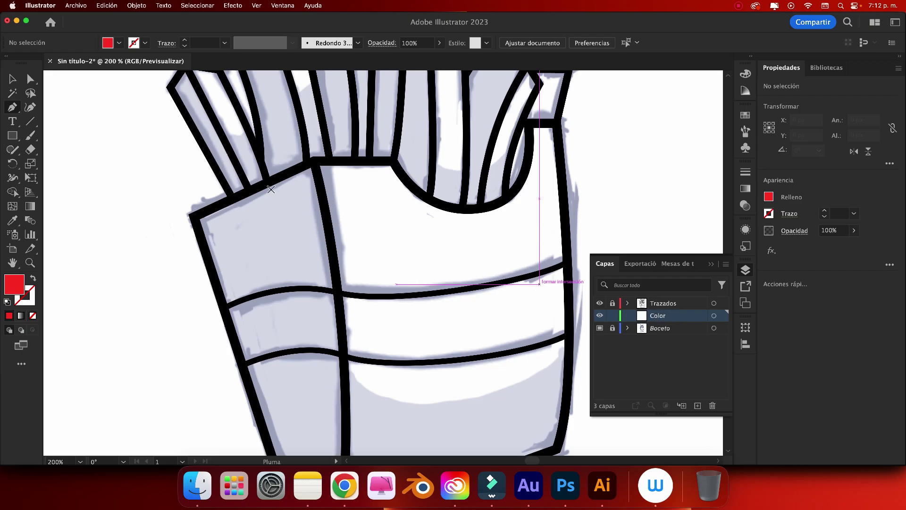
# - Trace the red fill shape along the box's top edge and around the scooped cutout
pyautogui.click(196, 217)
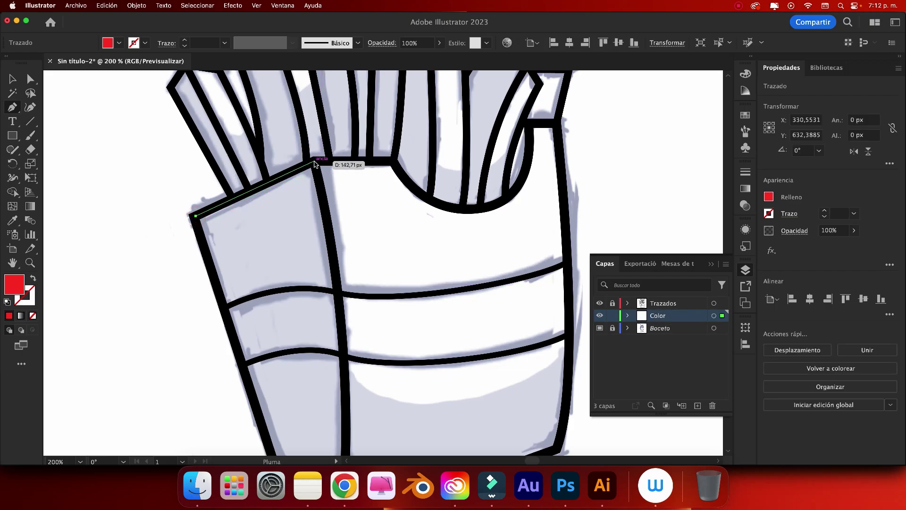
pyautogui.click(314, 161)
pyautogui.click(391, 162)
pyautogui.scroll(3, 461, 202)
pyautogui.hscroll(5, 461, 202)
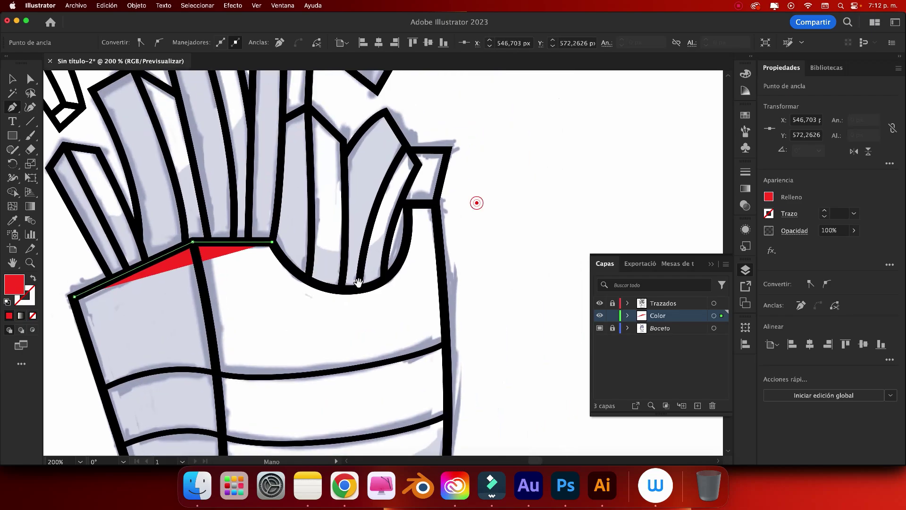
pyautogui.moveTo(359, 289); pyautogui.dragTo(387, 282)
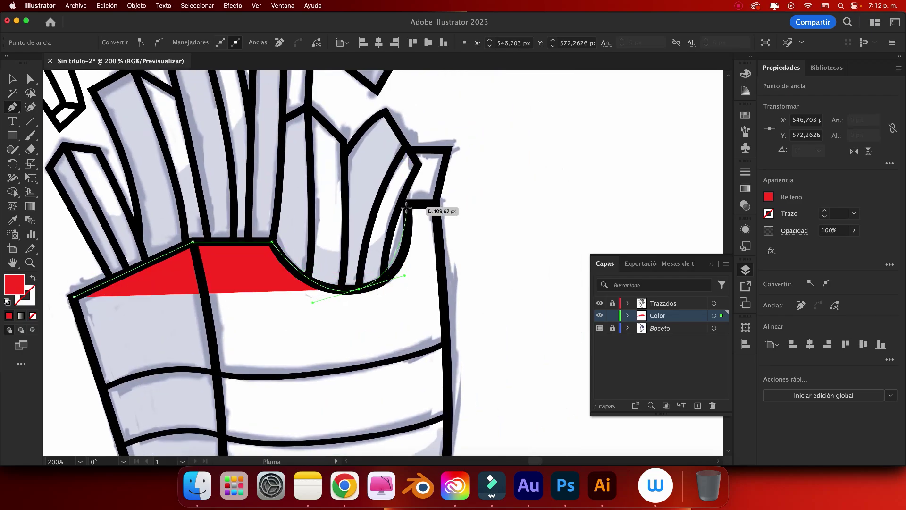
pyautogui.moveTo(407, 209); pyautogui.dragTo(406, 177)
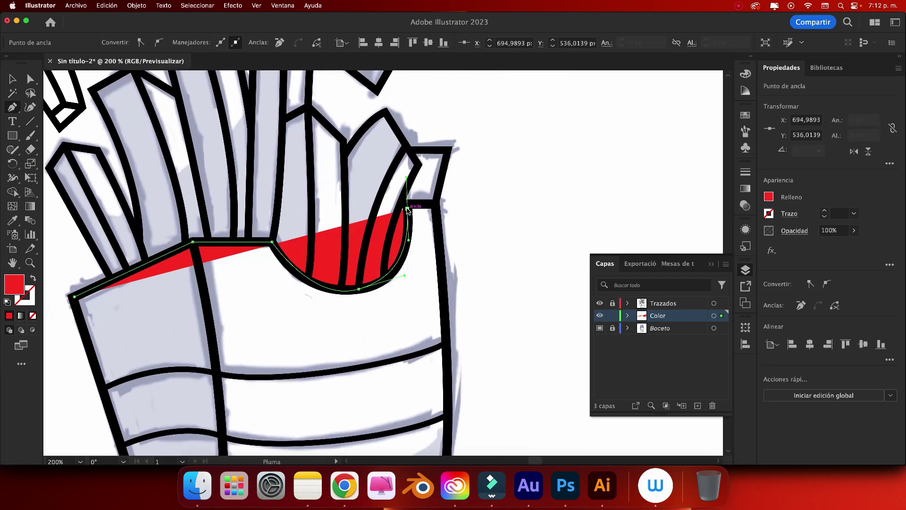
pyautogui.press('super+z')
pyautogui.press('super+z')
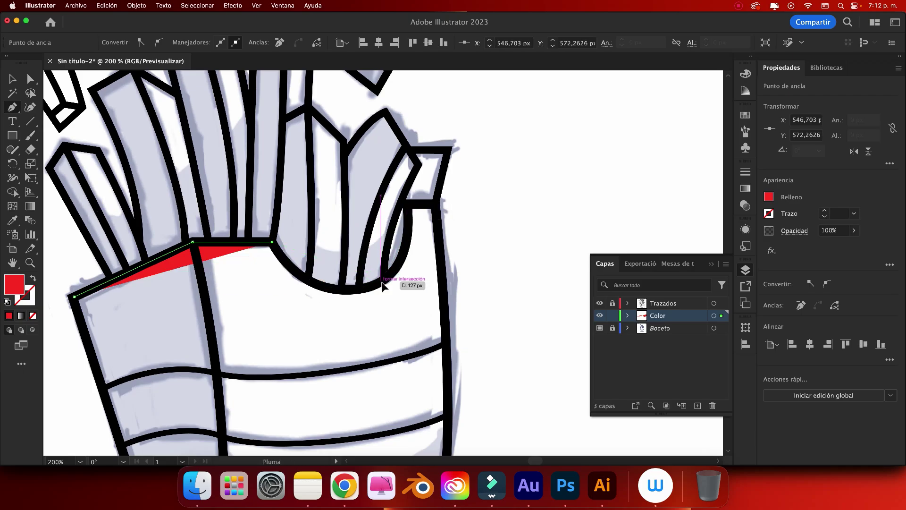
pyautogui.moveTo(381, 282); pyautogui.dragTo(439, 243)
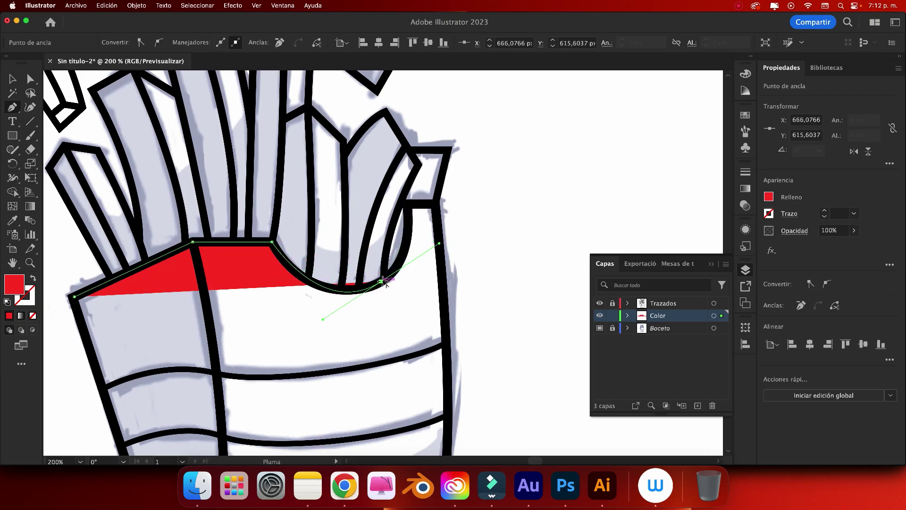
pyautogui.moveTo(407, 206); pyautogui.dragTo(406, 145)
pyautogui.click(434, 206)
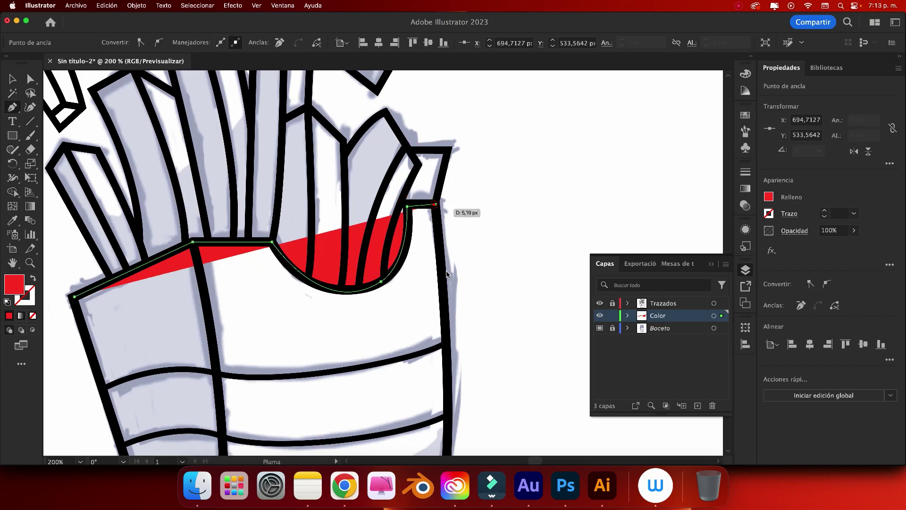
# - Continue the red fill down the right edge and bottom corners, close it and select it
pyautogui.scroll(-5, 445, 272)
pyautogui.scroll(5, 414, 375)
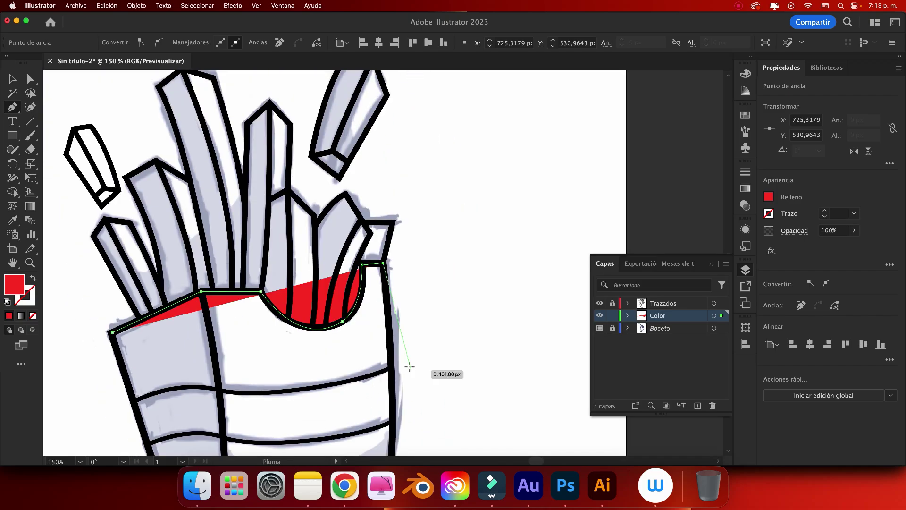
pyautogui.scroll(-5, 409, 368)
pyautogui.moveTo(382, 317); pyautogui.dragTo(362, 361)
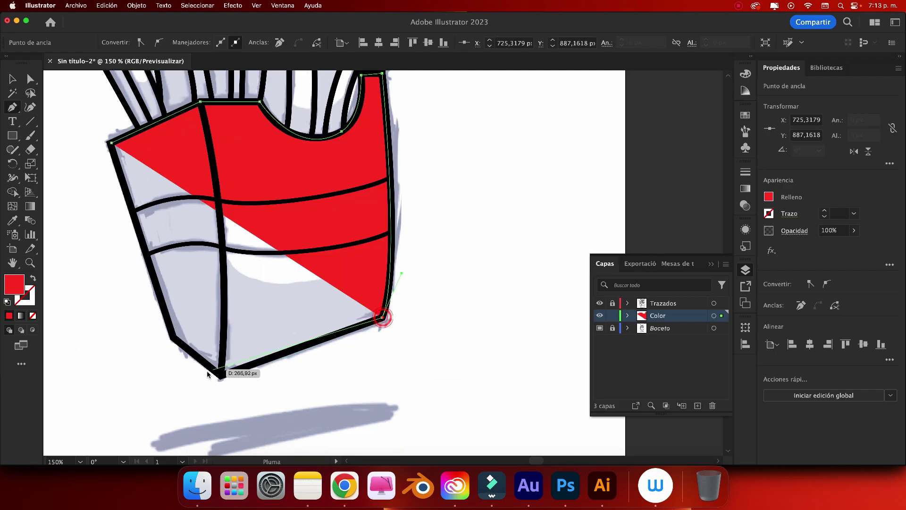
pyautogui.click(221, 376)
pyautogui.click(173, 336)
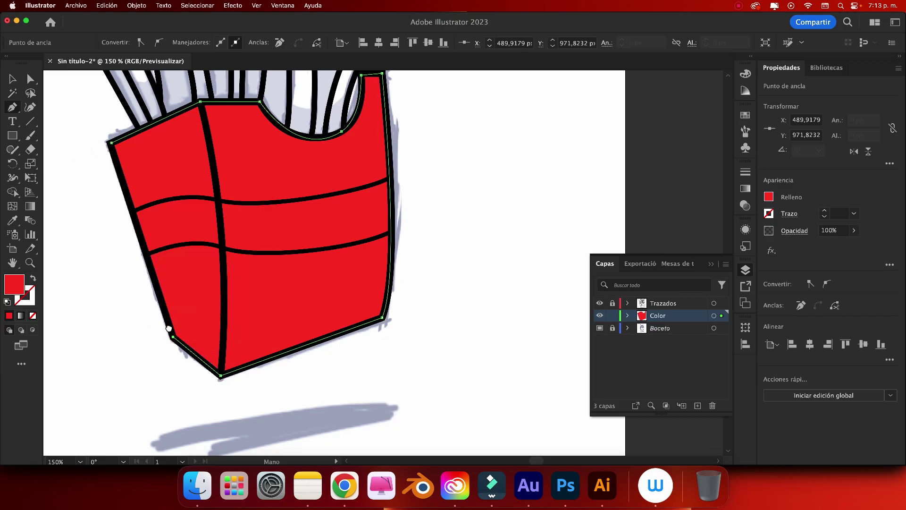
pyautogui.scroll(3, 166, 323)
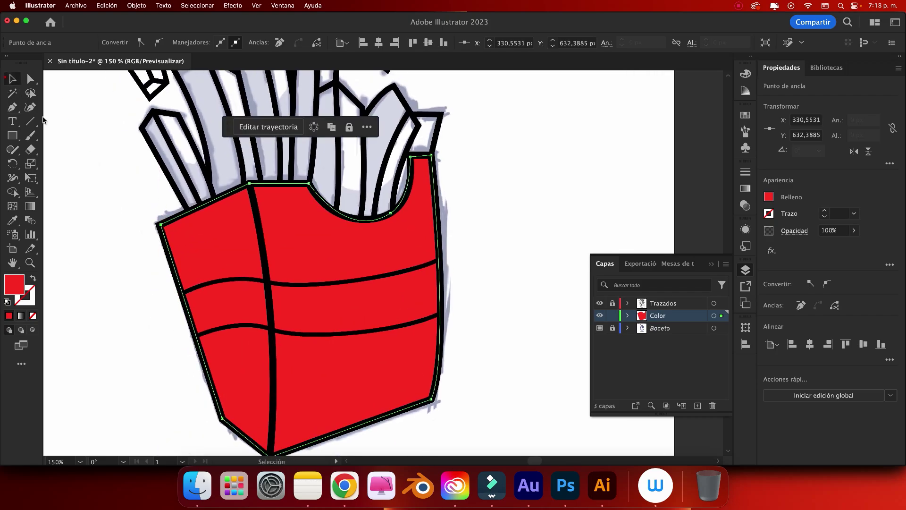
pyautogui.press('v')
pyautogui.click(69, 137)
pyautogui.click(313, 242)
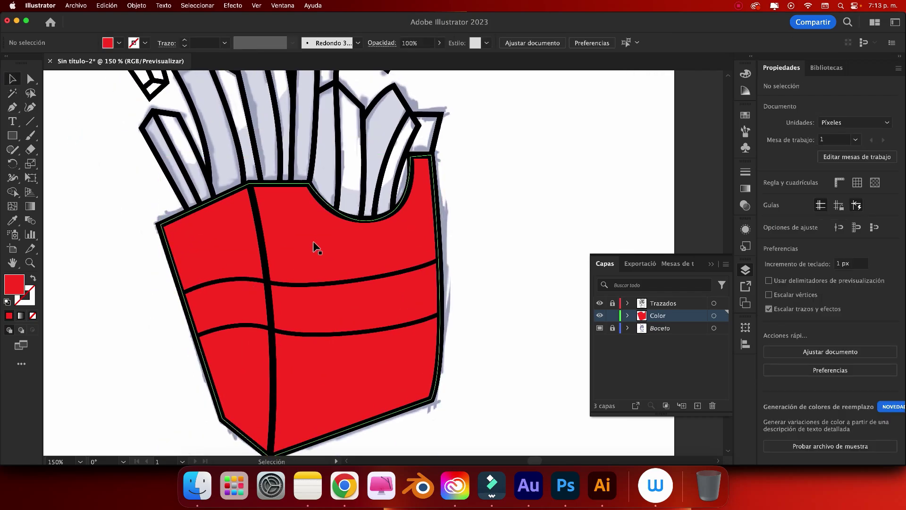
# - Change the box fill to the darker red e52c28
pyautogui.doubleClick(21, 283)
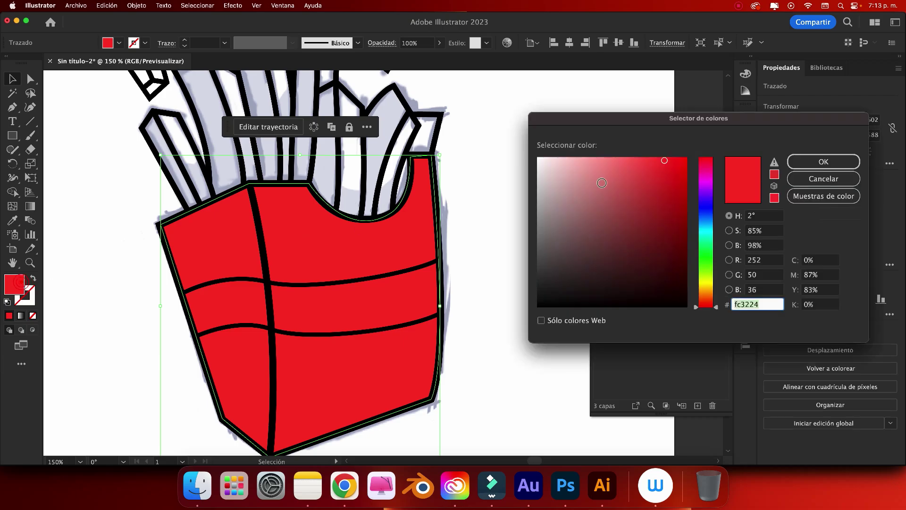
pyautogui.click(664, 172)
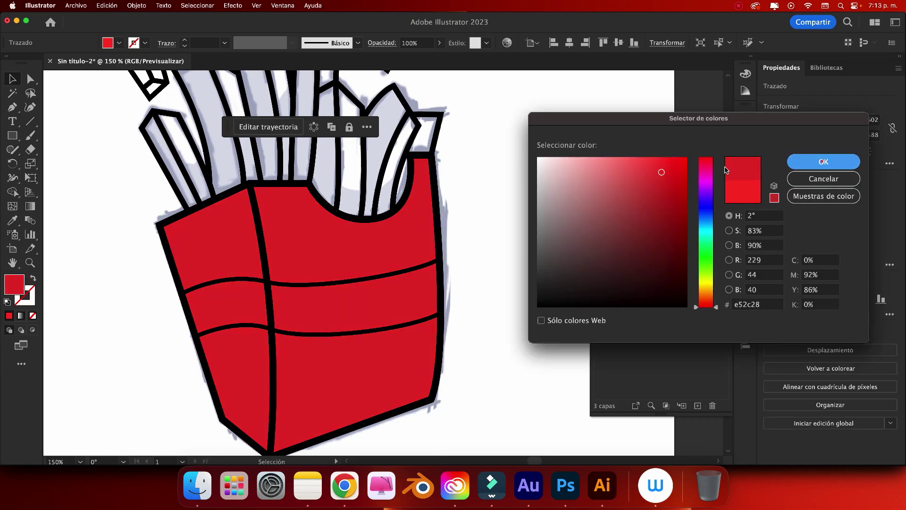
pyautogui.click(824, 161)
pyautogui.click(489, 192)
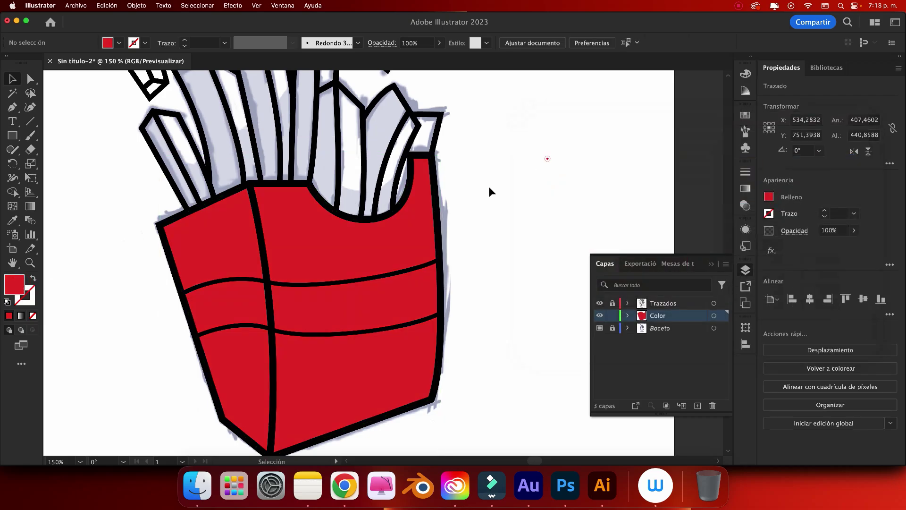
# - Set bright yellow ffd400 as the fill colour for new shapes
pyautogui.doubleClick(14, 286)
pyautogui.click(710, 289)
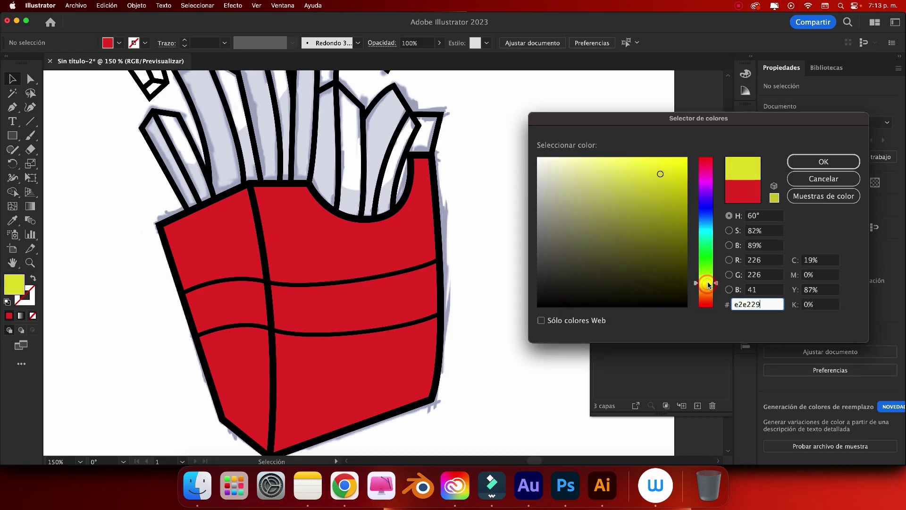
pyautogui.moveTo(680, 169); pyautogui.dragTo(691, 141)
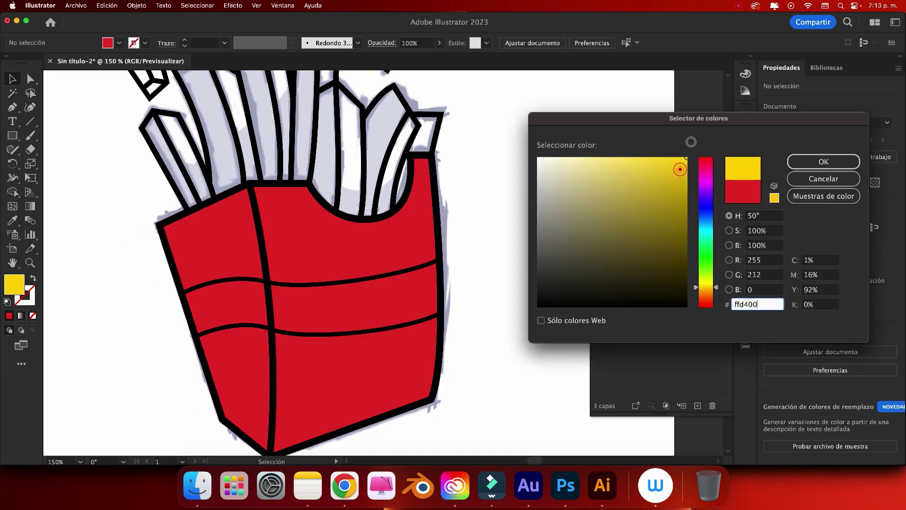
pyautogui.click(793, 162)
pyautogui.hscroll(-1, 137, 263)
# - Draw a closed, curved yellow band spanning the box between its two band lines
pyautogui.press('super+plus')
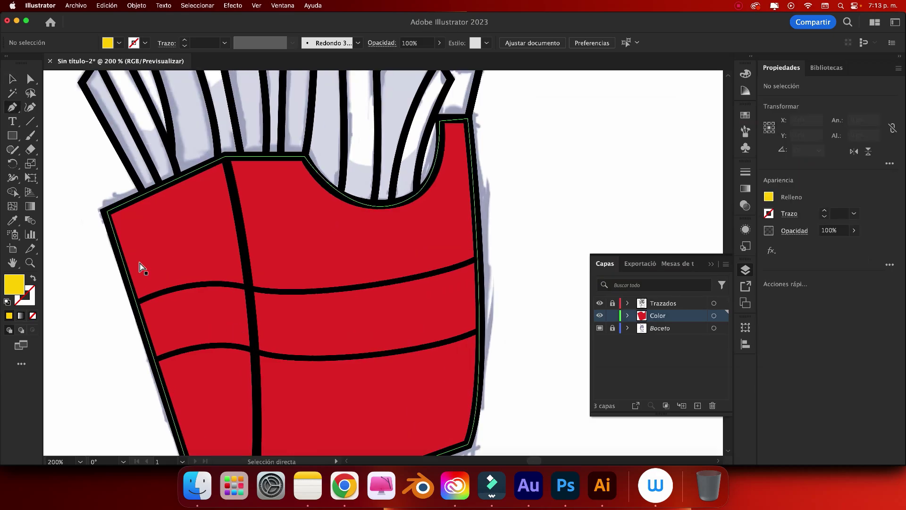
pyautogui.press('p')
pyautogui.click(133, 303)
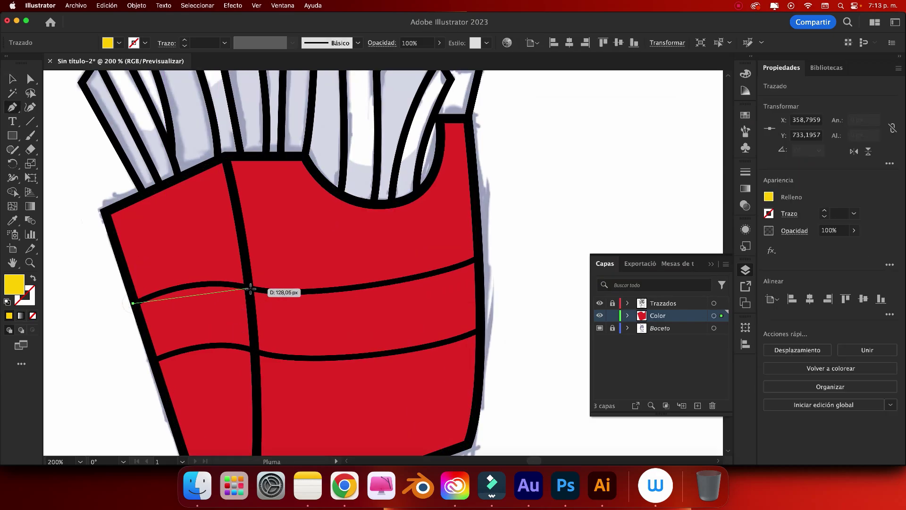
pyautogui.moveTo(313, 299); pyautogui.dragTo(316, 301)
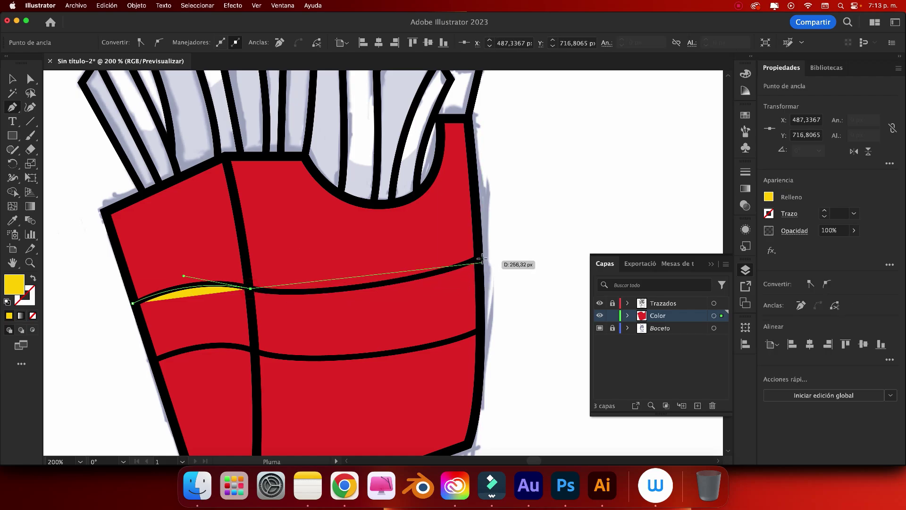
pyautogui.moveTo(477, 257); pyautogui.dragTo(585, 213)
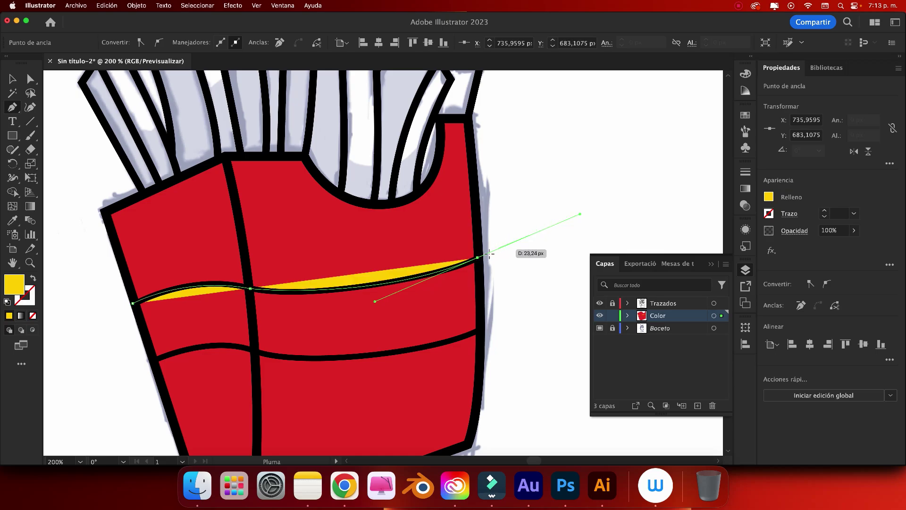
pyautogui.click(479, 329)
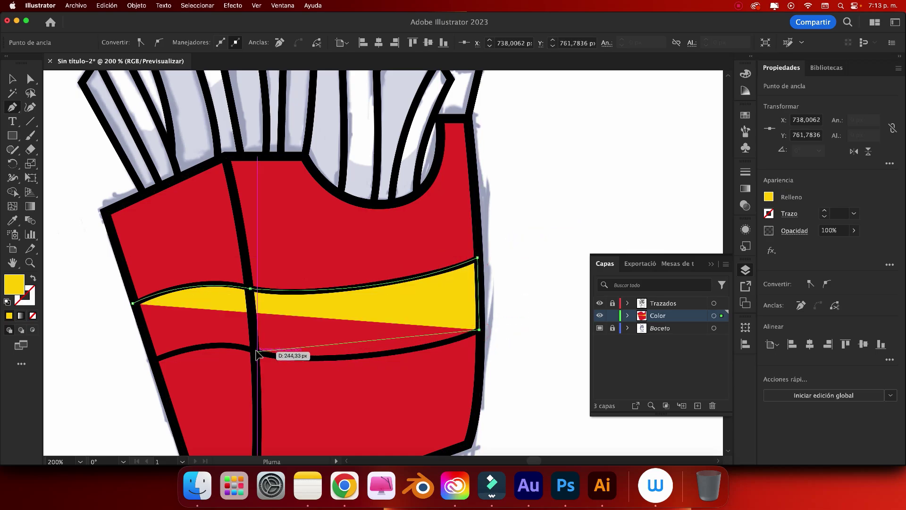
pyautogui.moveTo(256, 351)
pyautogui.mouseDown()
pyautogui.moveTo(157, 320)
pyautogui.moveTo(136, 329)
pyautogui.mouseUp()
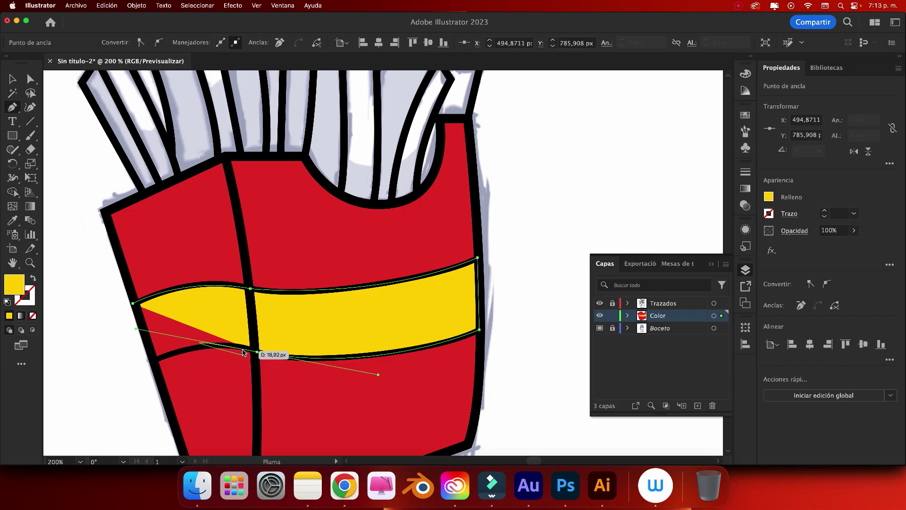
pyautogui.moveTo(155, 360); pyautogui.dragTo(98, 384)
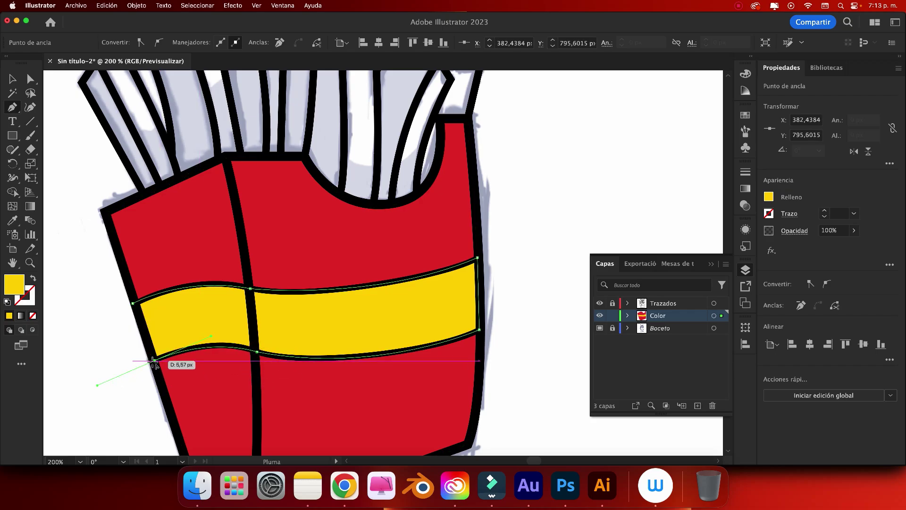
pyautogui.press('v')
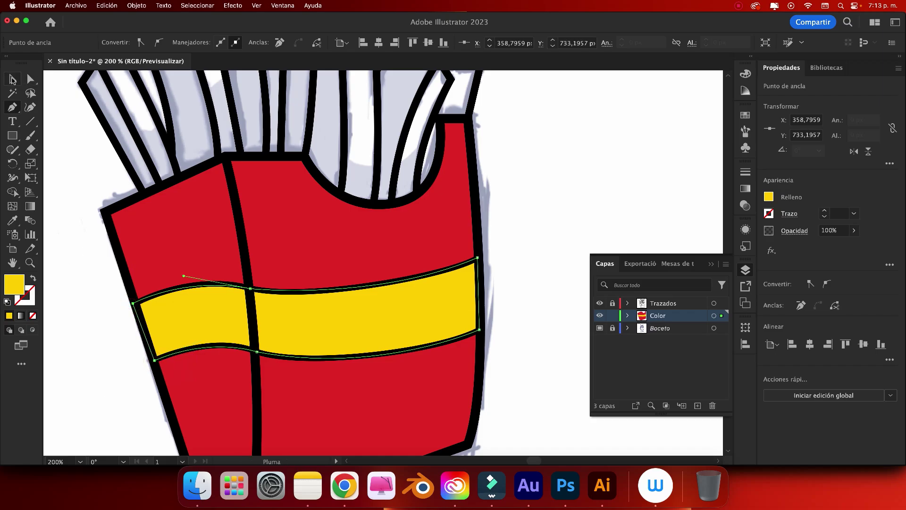
pyautogui.click(91, 161)
pyautogui.hotkey('ctrl', '-')
pyautogui.hotkey('ctrl', '-')
pyautogui.hotkey('ctrl', '-')
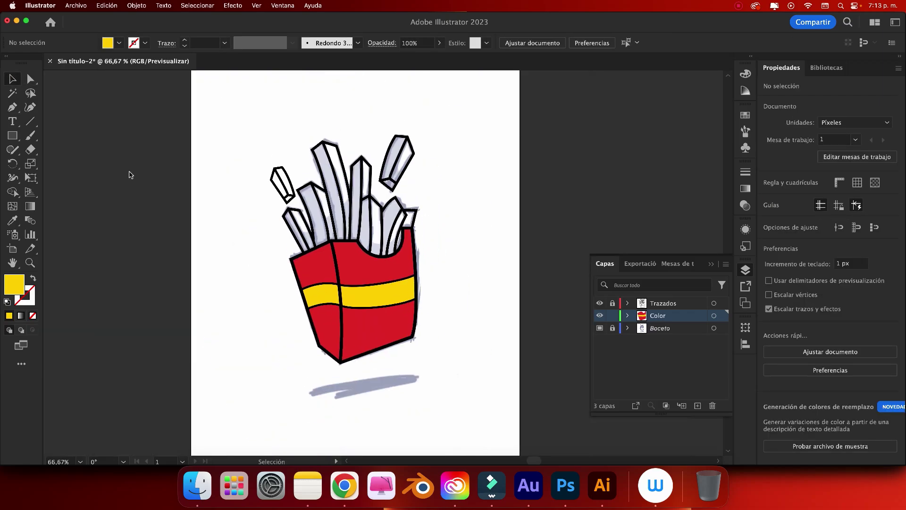
pyautogui.scroll(2, 129, 173)
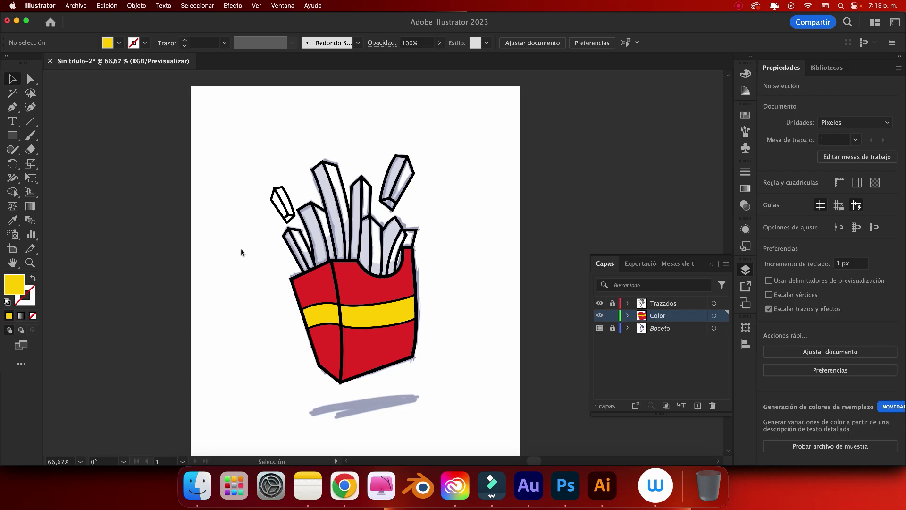
pyautogui.hotkey('ctrl', '+')
pyautogui.hotkey('ctrl', '+')
pyautogui.hotkey('ctrl', '+')
# - Fill the leftmost boxed fry with a closed yellow Pen shape behind its outline
pyautogui.press('p')
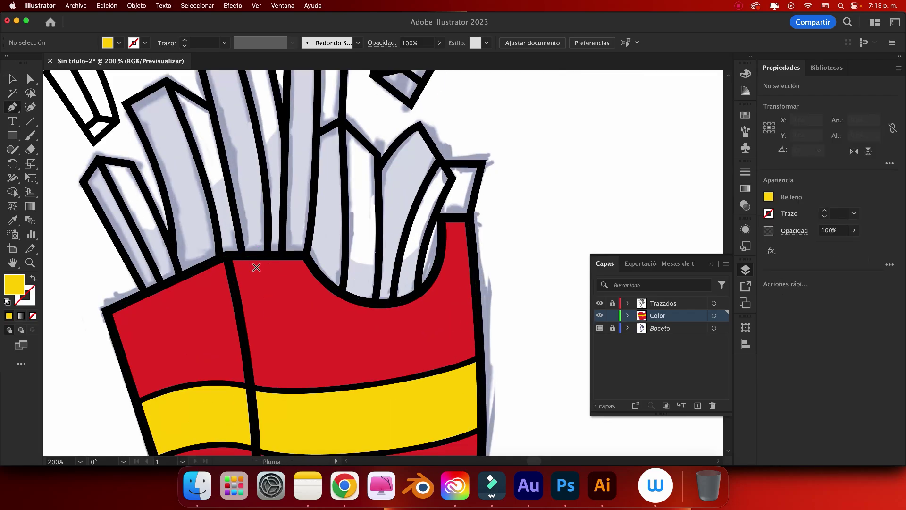
pyautogui.click(144, 291)
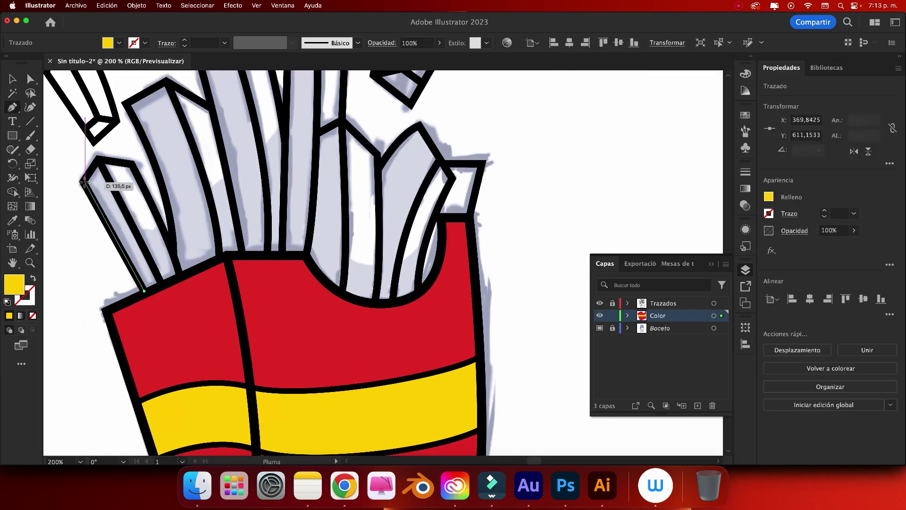
pyautogui.click(83, 181)
pyautogui.click(98, 159)
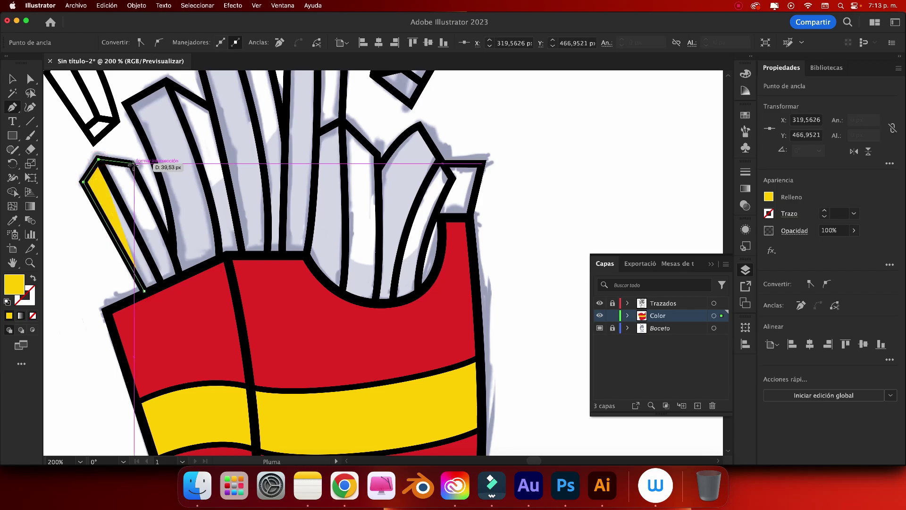
pyautogui.click(132, 164)
pyautogui.click(173, 250)
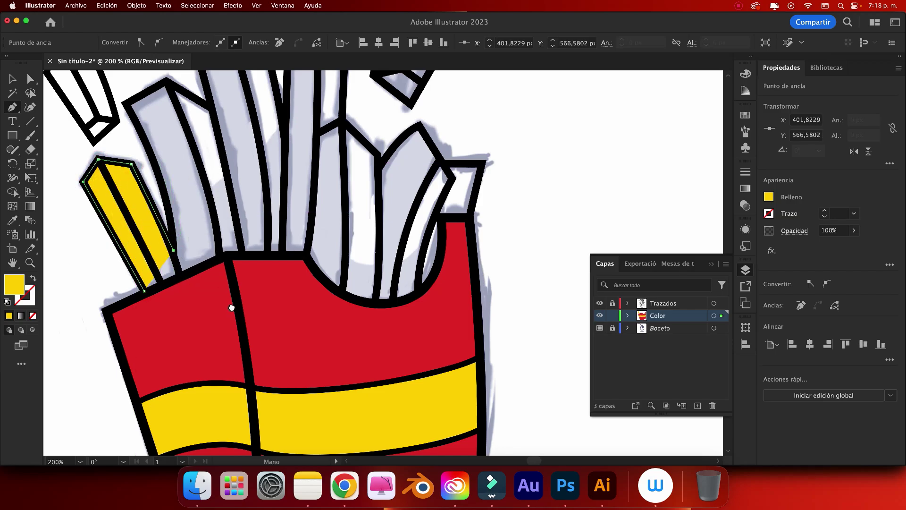
# - Trace a closed yellow fill shape over the large fry beside it
pyautogui.moveTo(190, 123); pyautogui.dragTo(228, 242)
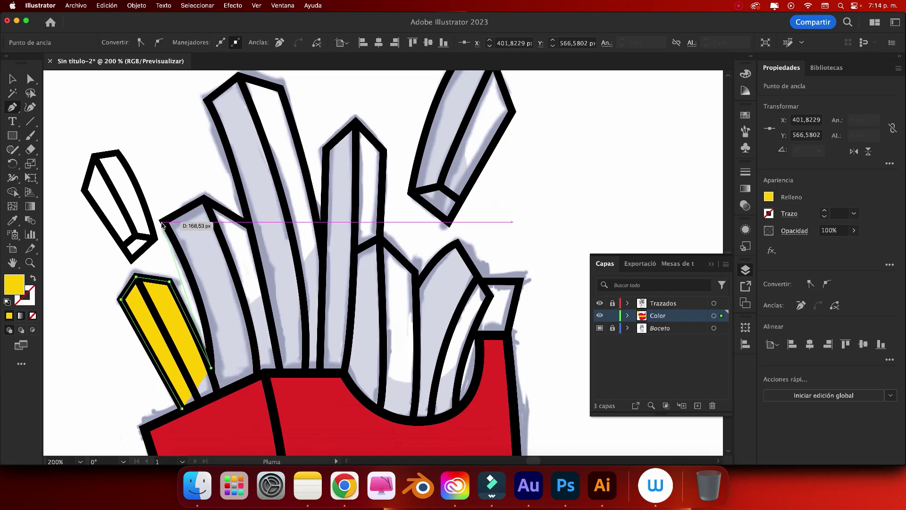
pyautogui.click(211, 367)
pyautogui.moveTo(163, 222); pyautogui.dragTo(123, 176)
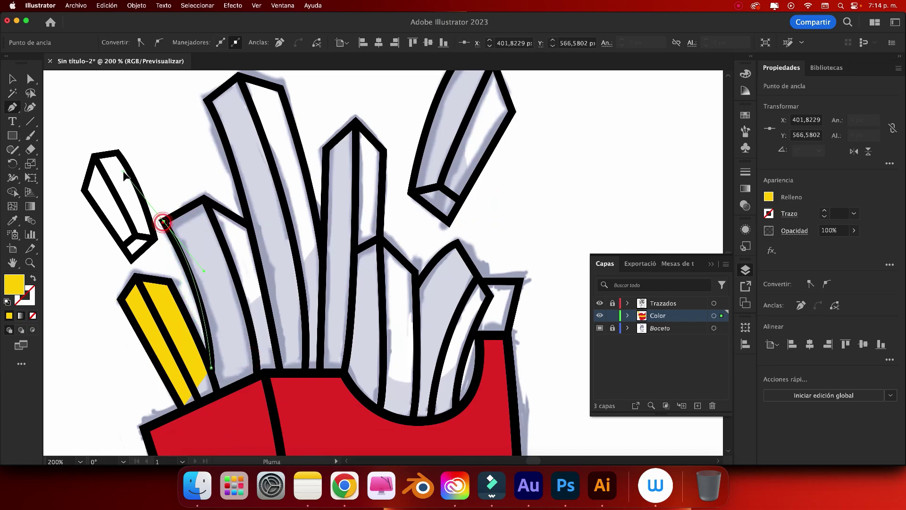
pyautogui.click(163, 222)
pyautogui.click(204, 198)
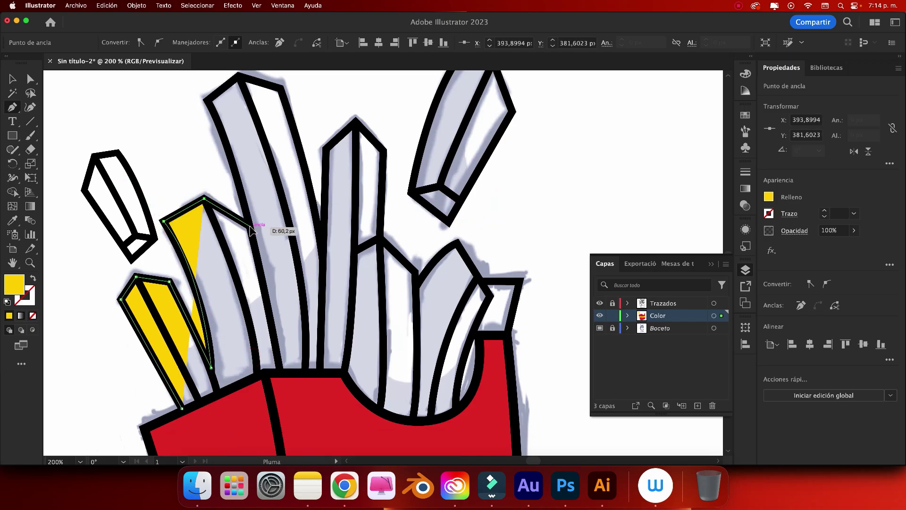
pyautogui.click(250, 227)
pyautogui.scroll(5, 251, 213)
pyautogui.hscroll(-1, 251, 212)
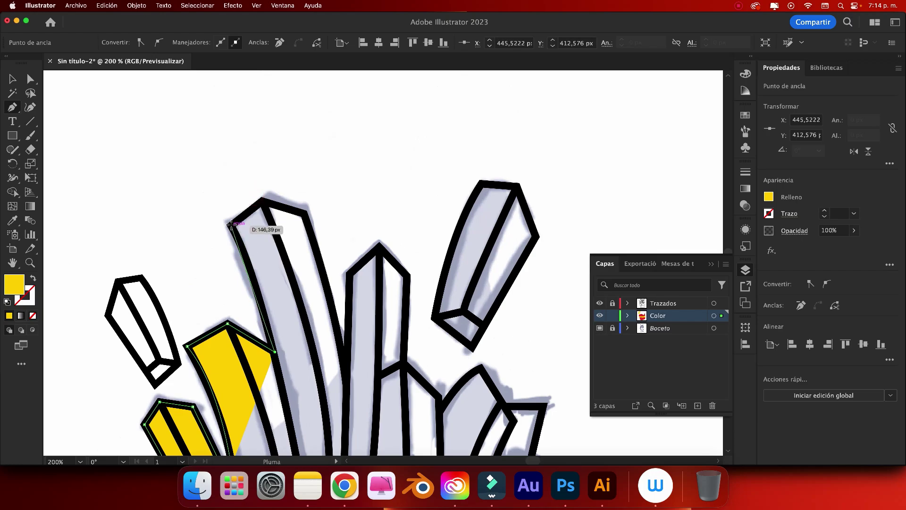
pyautogui.click(231, 223)
pyautogui.click(261, 201)
pyautogui.click(308, 215)
pyautogui.moveTo(312, 226); pyautogui.dragTo(240, 115)
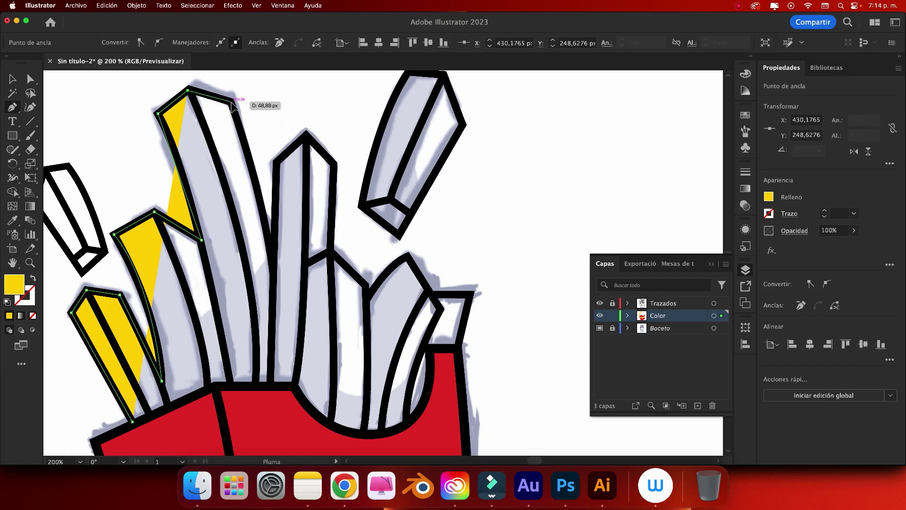
pyautogui.click(233, 103)
# - Trace a yellow fill up and across the remaining fries' tops to the rightmost fry
pyautogui.click(274, 260)
pyautogui.click(276, 164)
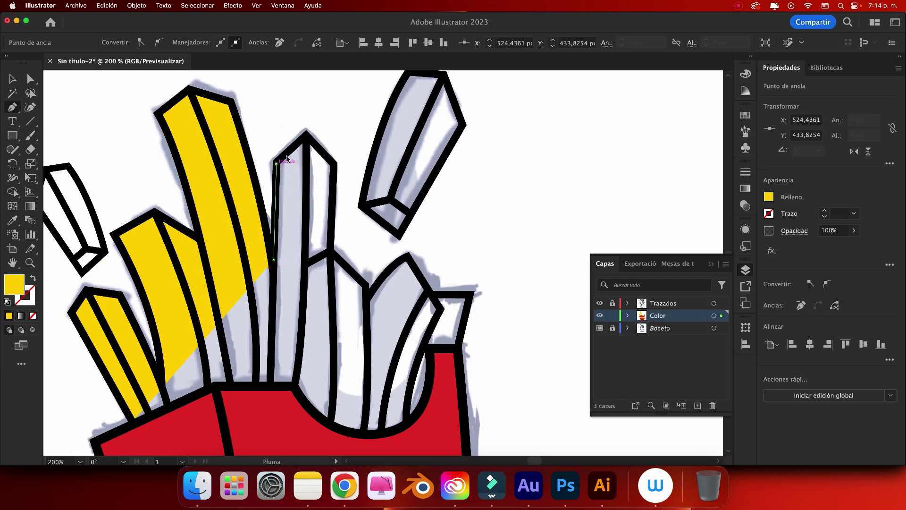
pyautogui.click(305, 135)
pyautogui.click(333, 165)
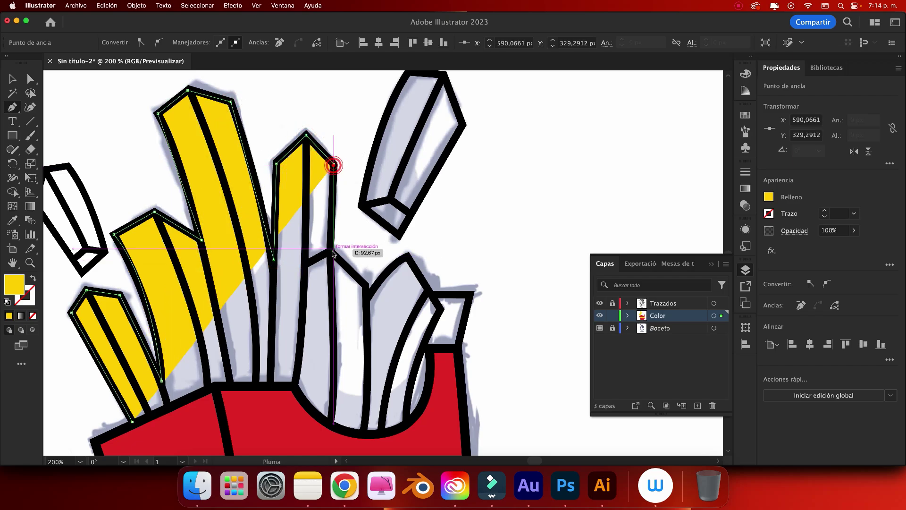
pyautogui.click(330, 254)
pyautogui.click(366, 286)
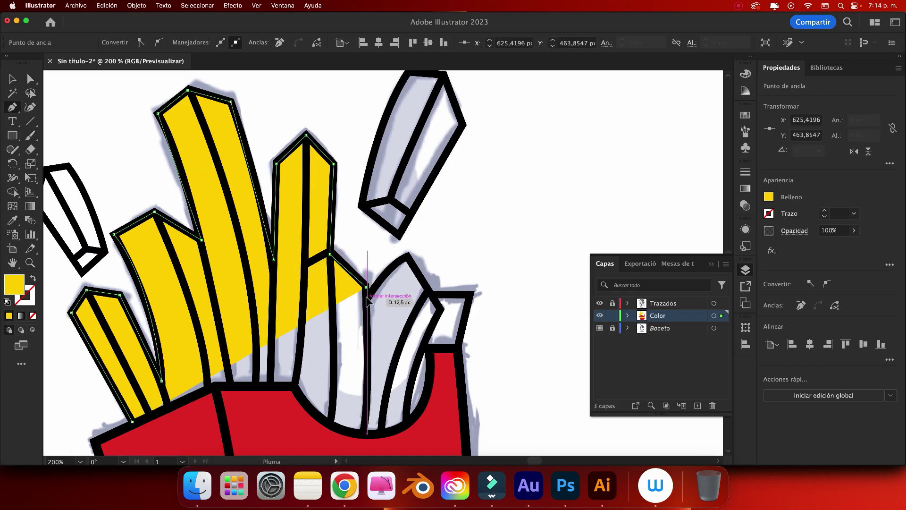
pyautogui.click(367, 298)
pyautogui.moveTo(407, 256); pyautogui.dragTo(419, 253)
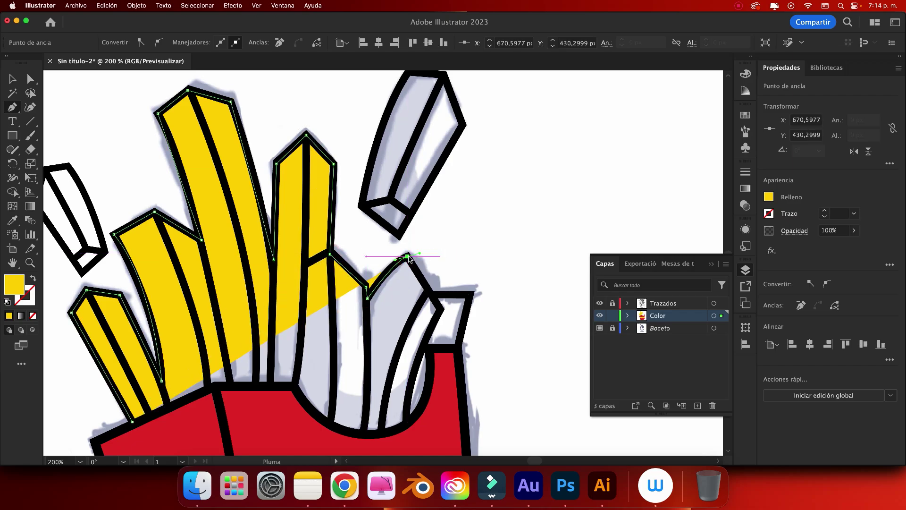
pyautogui.click(433, 294)
pyautogui.click(470, 296)
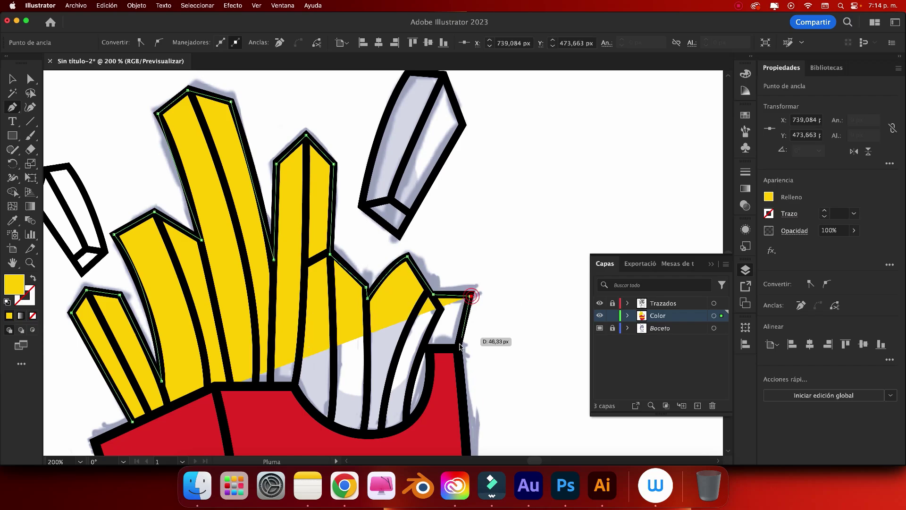
# - Run that fill back along the box's scooped rim and close it, turning those fries yellow
pyautogui.click(458, 348)
pyautogui.click(429, 351)
pyautogui.scroll(-5, 430, 352)
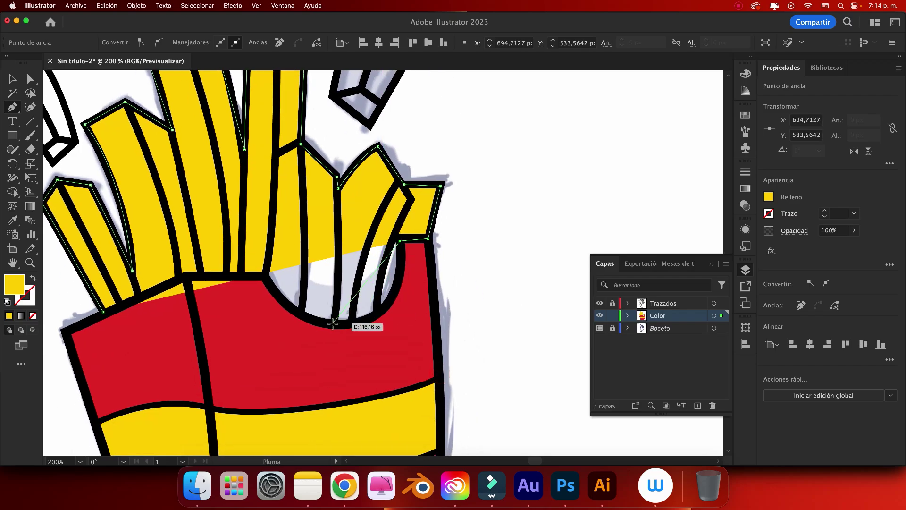
pyautogui.moveTo(333, 325); pyautogui.dragTo(246, 320)
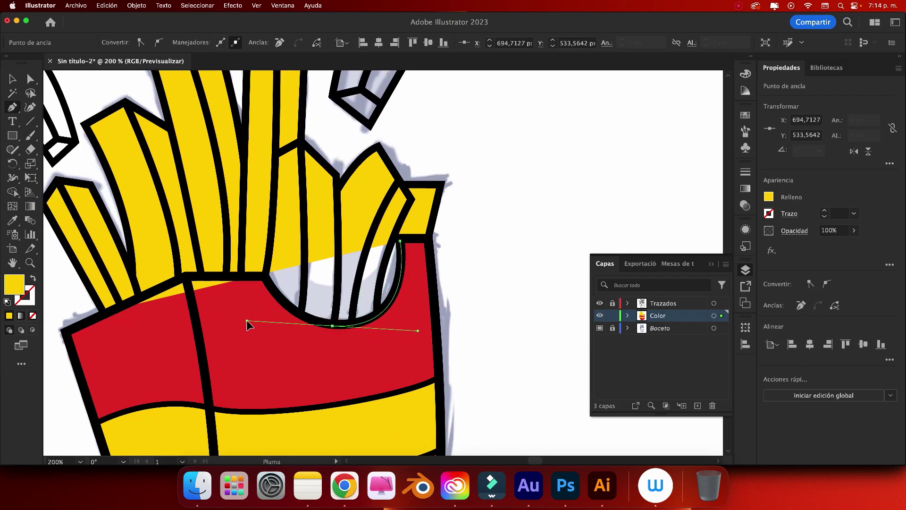
pyautogui.click(333, 326)
pyautogui.moveTo(265, 275); pyautogui.dragTo(246, 238)
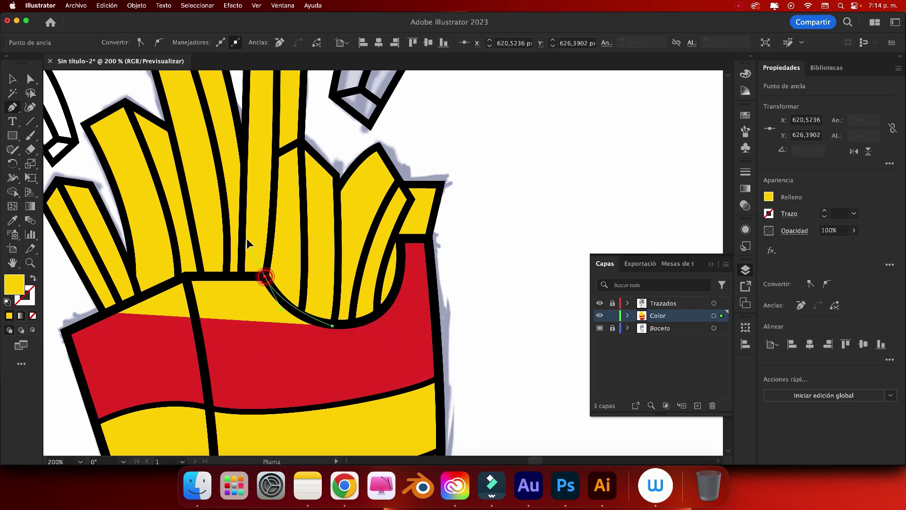
pyautogui.click(264, 275)
pyautogui.click(185, 276)
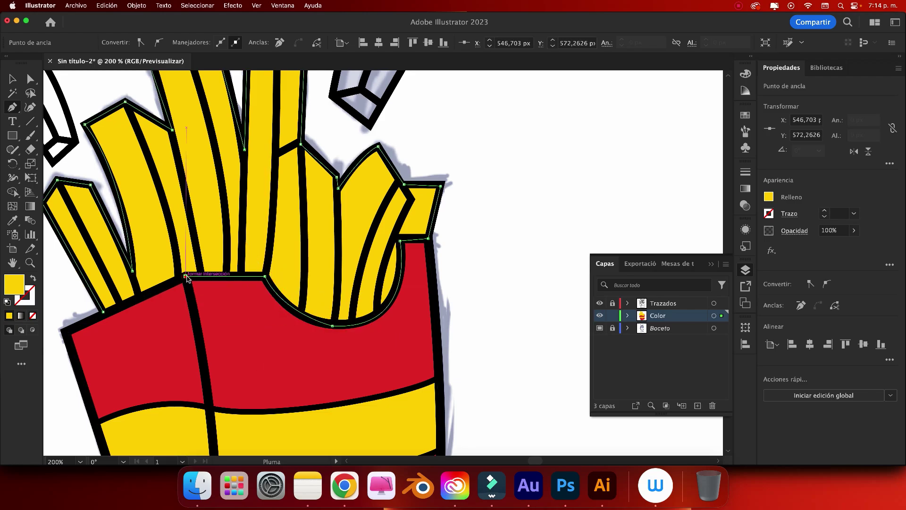
pyautogui.click(102, 310)
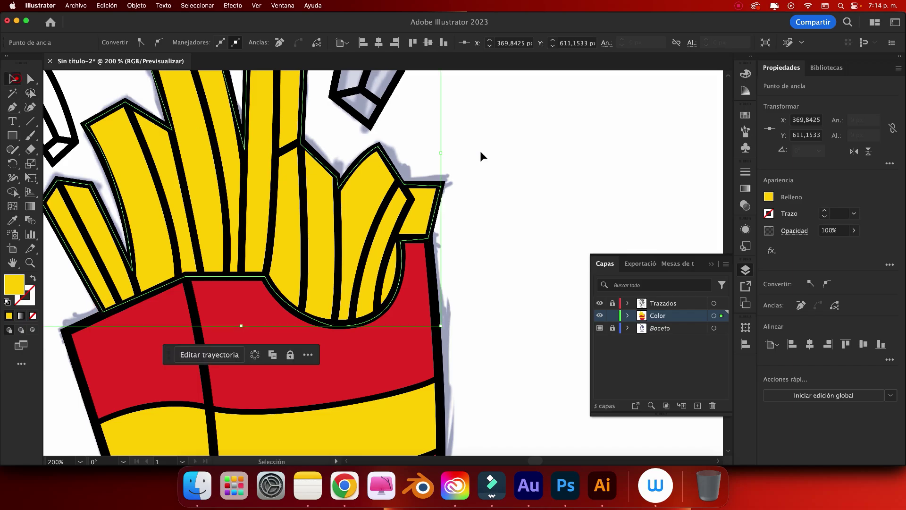
pyautogui.keyDown('super'); pyautogui.click(481, 152); pyautogui.keyUp('super')
# - Fill the flying right fry with a yellow shape
pyautogui.scroll(5, 482, 155)
pyautogui.scroll(1, 481, 156)
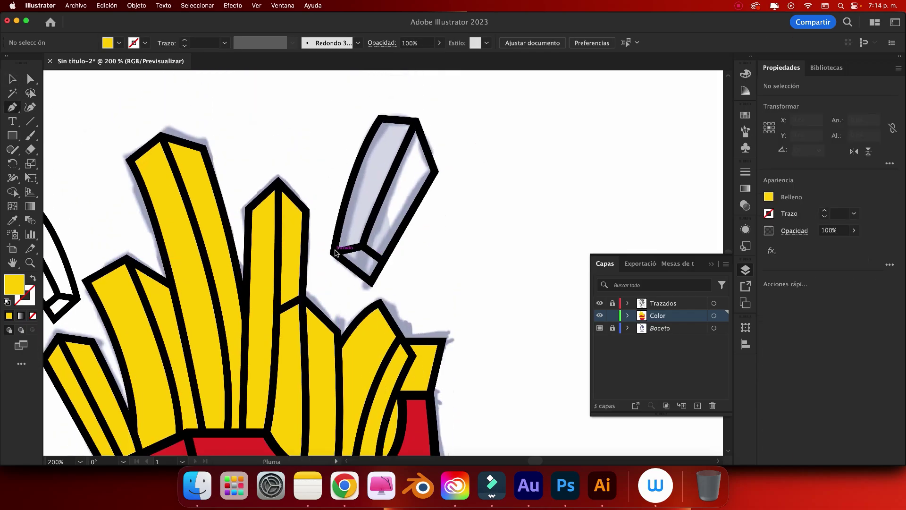
pyautogui.click(334, 250)
pyautogui.moveTo(381, 117); pyautogui.dragTo(401, 102)
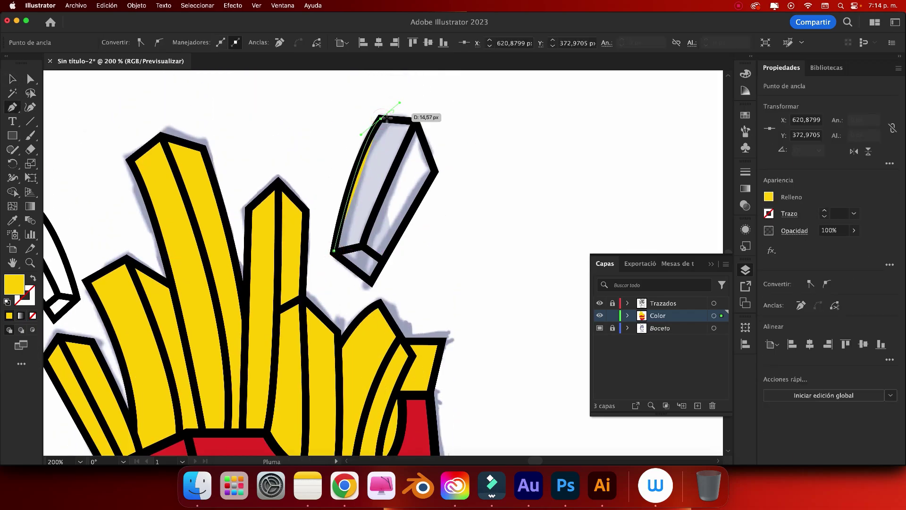
pyautogui.click(416, 121)
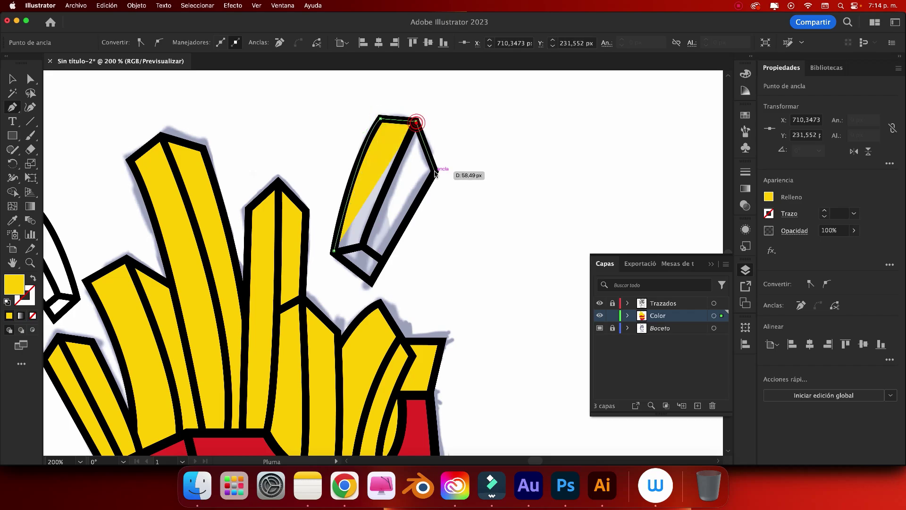
pyautogui.click(435, 171)
pyautogui.click(371, 282)
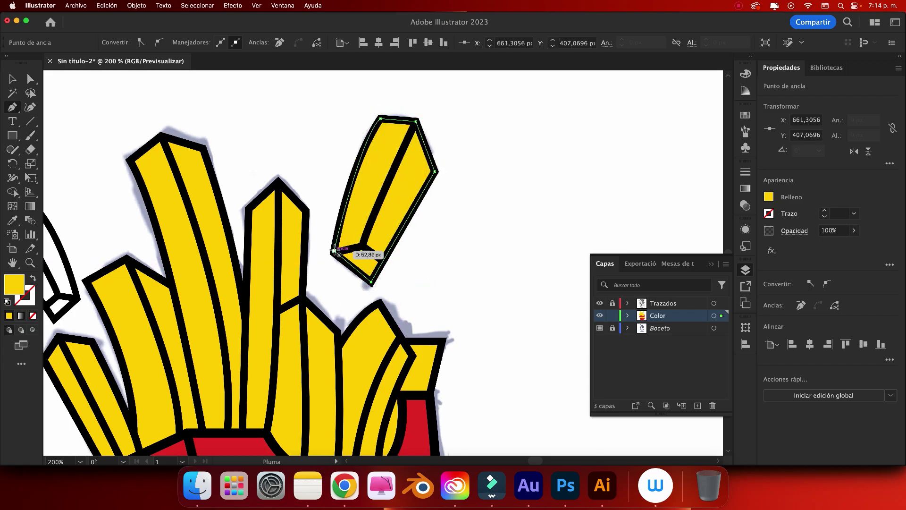
pyautogui.hscroll(-10, 297, 273)
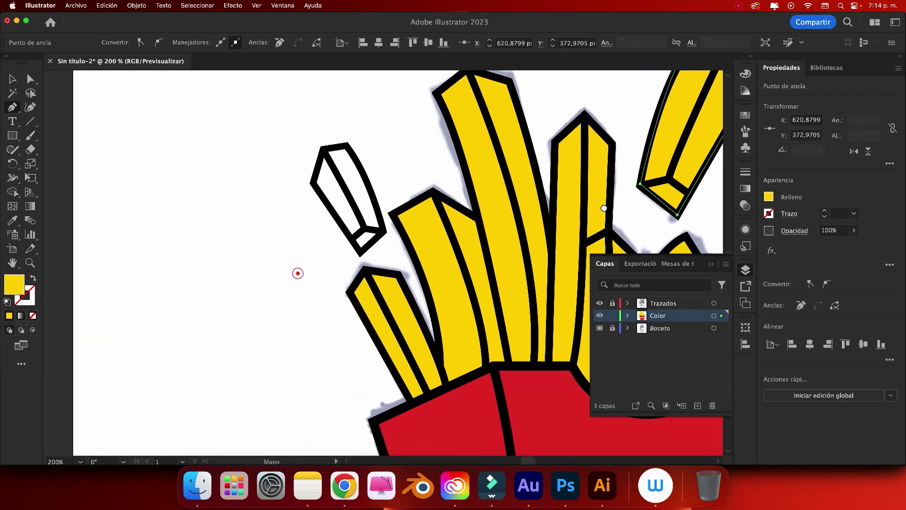
# - Fill the small flying left fry with a yellow shape and deselect
pyautogui.click(310, 183)
pyautogui.click(321, 149)
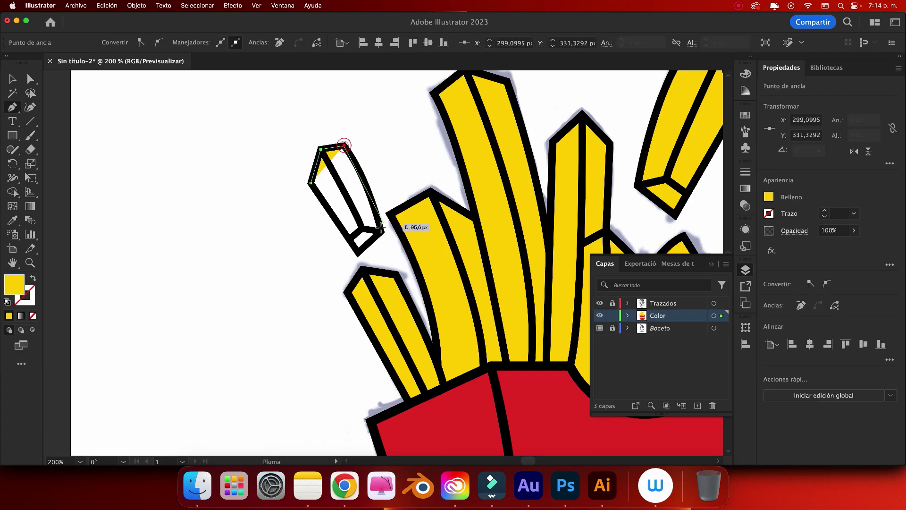
pyautogui.moveTo(380, 230); pyautogui.dragTo(381, 247)
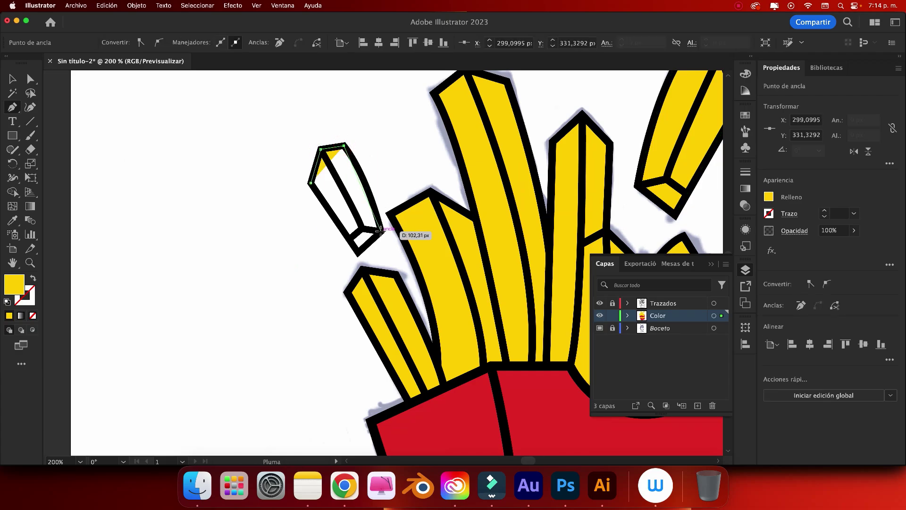
pyautogui.click(358, 253)
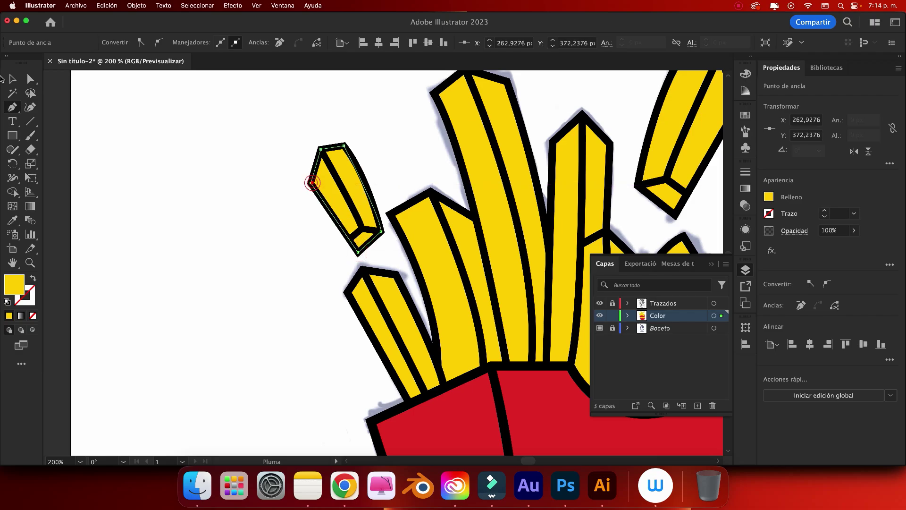
pyautogui.click(310, 183)
pyautogui.press('v')
pyautogui.click(129, 139)
# - Fit the whole artboard in the window and review the coloured artwork
pyautogui.press('super+0')
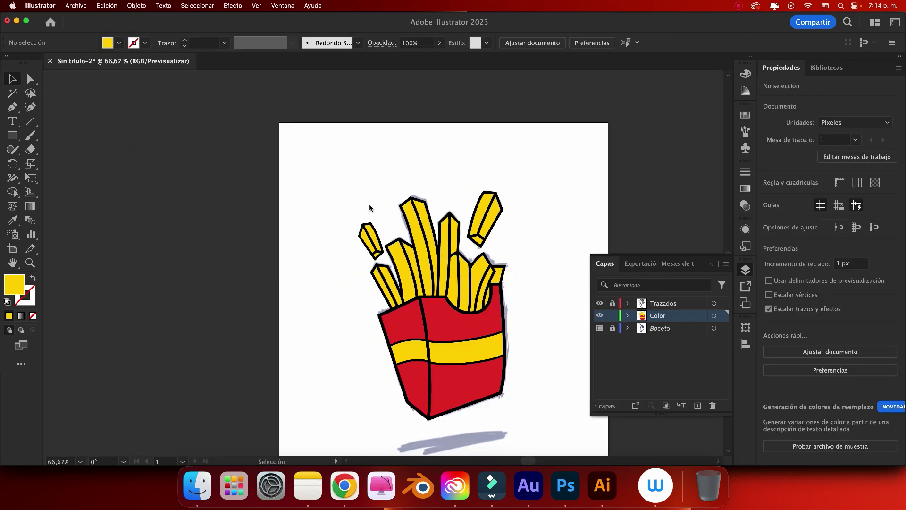
pyautogui.hscroll(3, 350, 206)
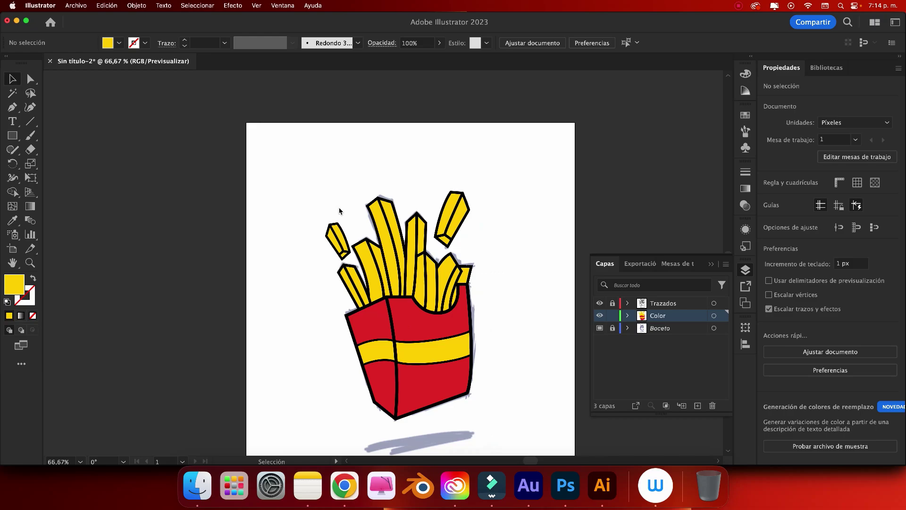
pyautogui.scroll(-2, 339, 211)
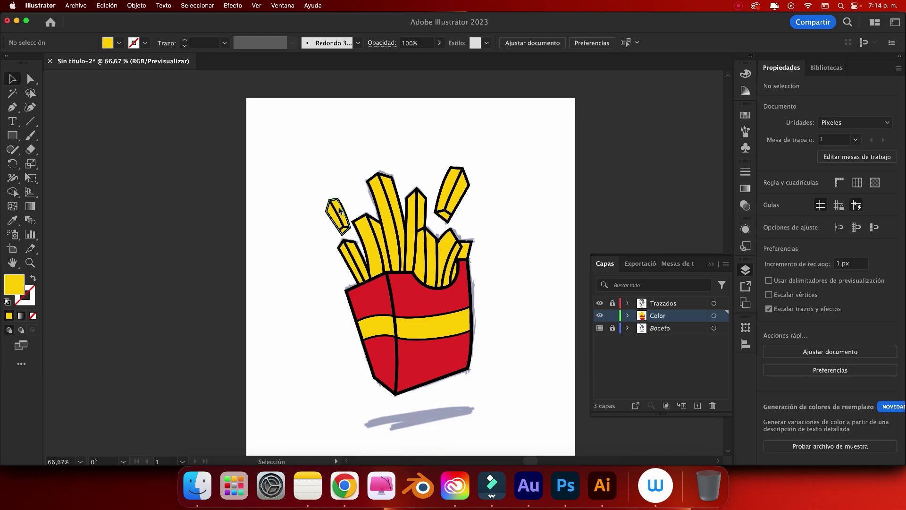
pyautogui.hscroll(3, 324, 241)
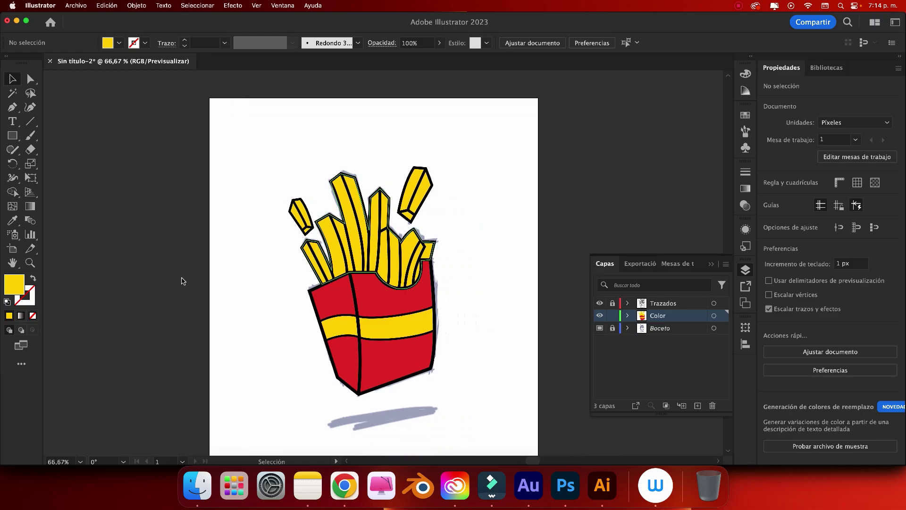
pyautogui.scroll(-3, 360, 299)
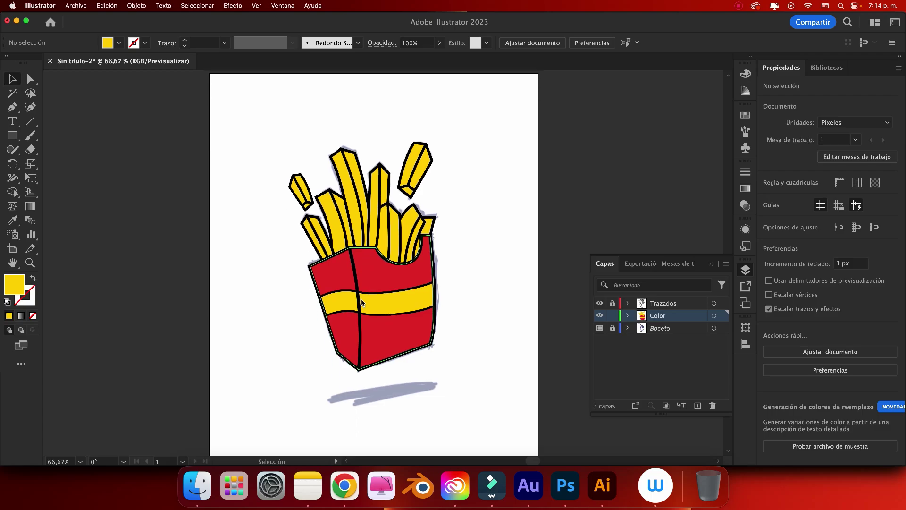
# - Set the fill colour to black and zoom in on the fries box
pyautogui.doubleClick(15, 280)
pyautogui.moveTo(551, 292); pyautogui.dragTo(512, 324)
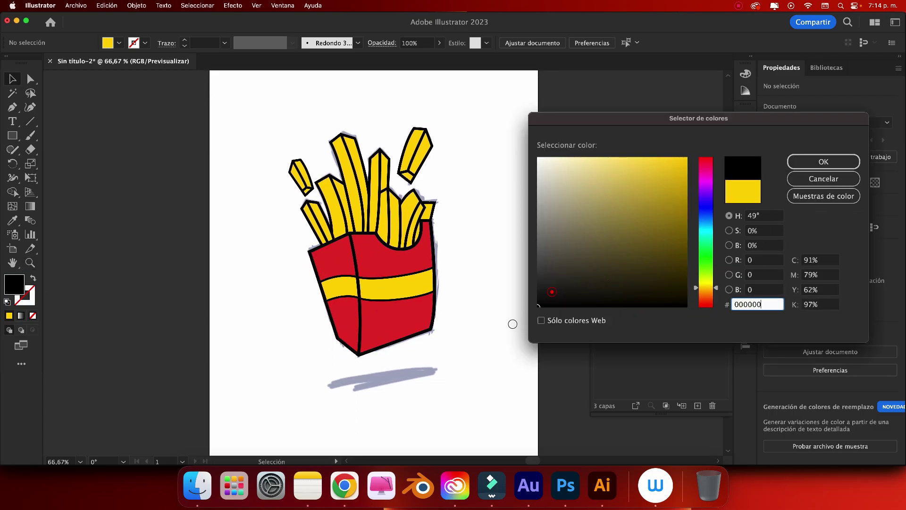
pyautogui.click(844, 160)
pyautogui.press('super+equal')
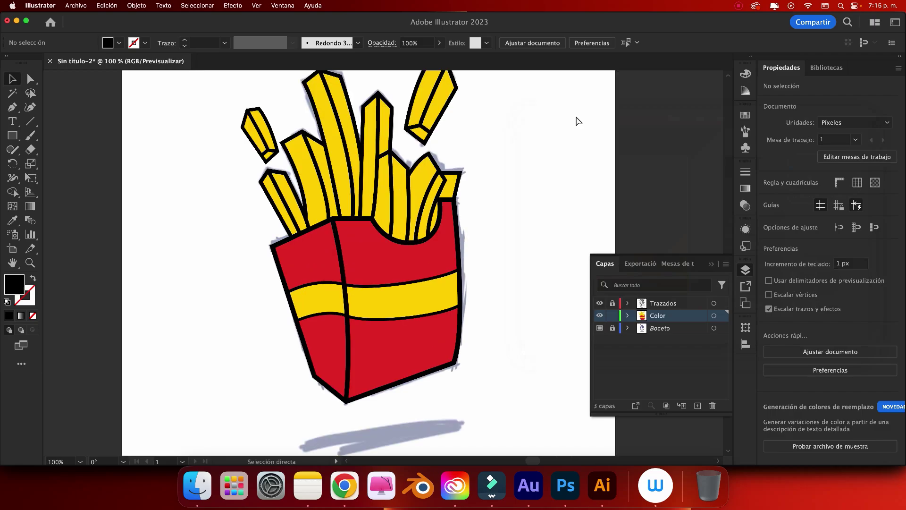
pyautogui.press('super+equal')
# - Trace the shading outline from the box's left corner down its centre line
pyautogui.press('p')
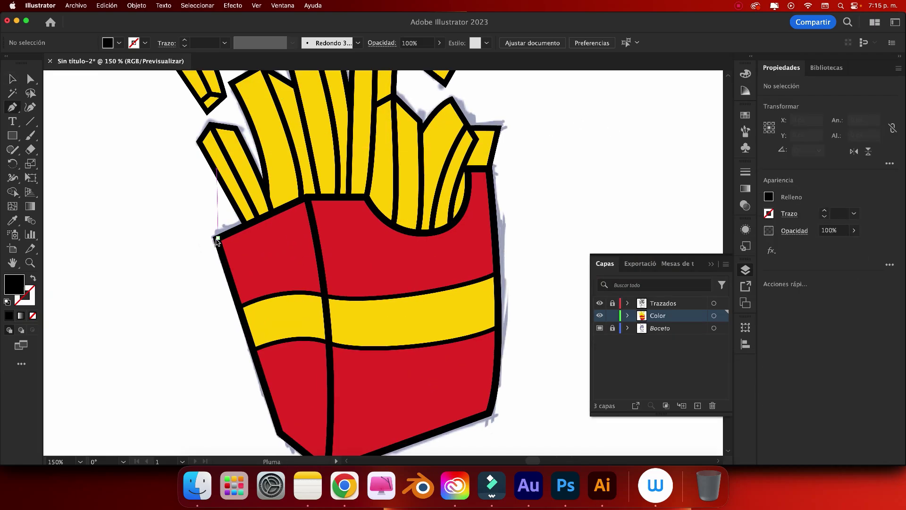
pyautogui.click(218, 238)
pyautogui.click(307, 195)
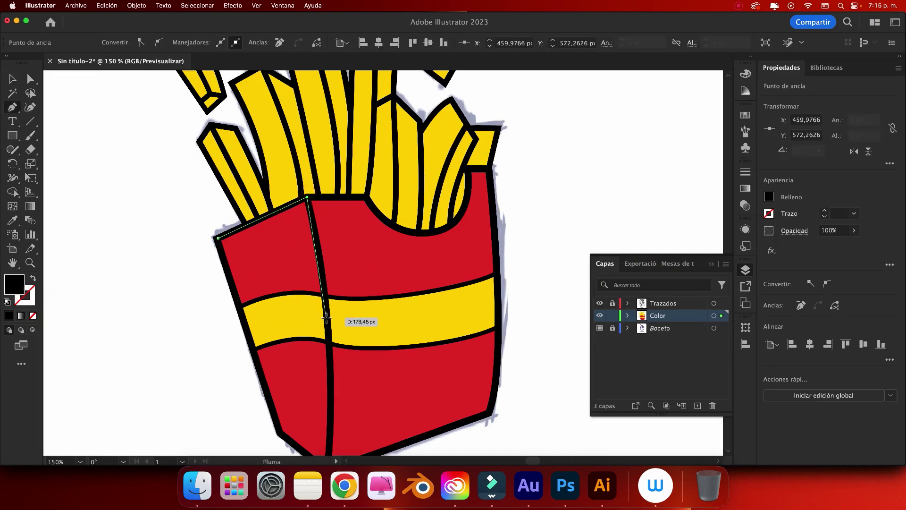
pyautogui.click(328, 297)
pyautogui.click(329, 350)
pyautogui.click(330, 403)
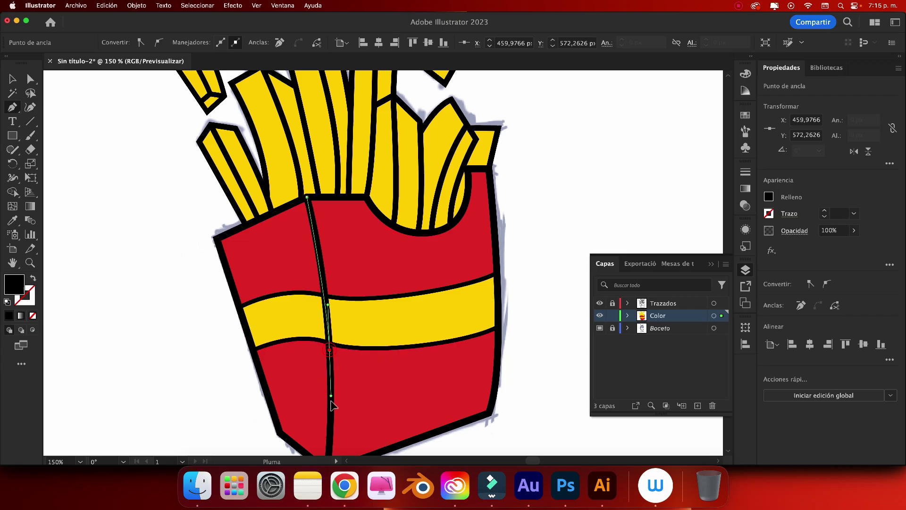
pyautogui.click(330, 371)
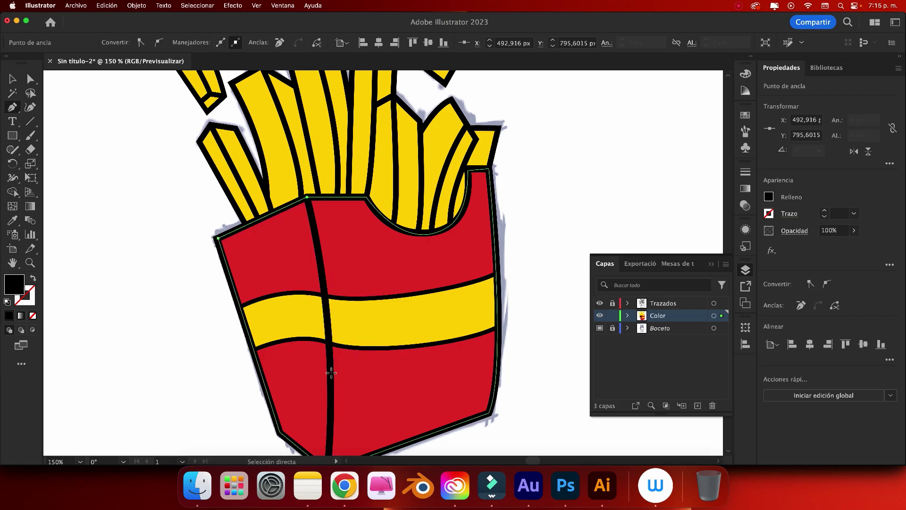
pyautogui.click(331, 372)
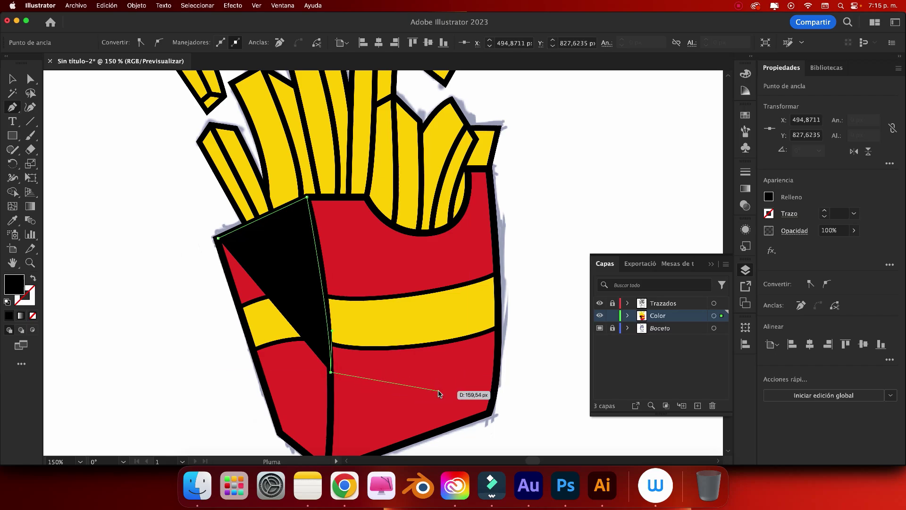
# - Continue the outline along the lower red band and bottom, closing the shading shape
pyautogui.moveTo(439, 391); pyautogui.dragTo(465, 385)
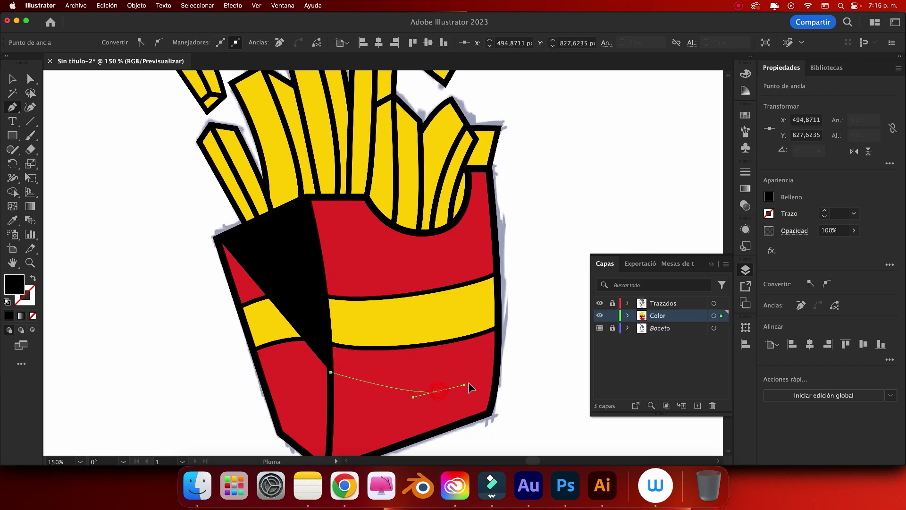
pyautogui.click(498, 356)
pyautogui.click(488, 412)
pyautogui.scroll(-5, 489, 410)
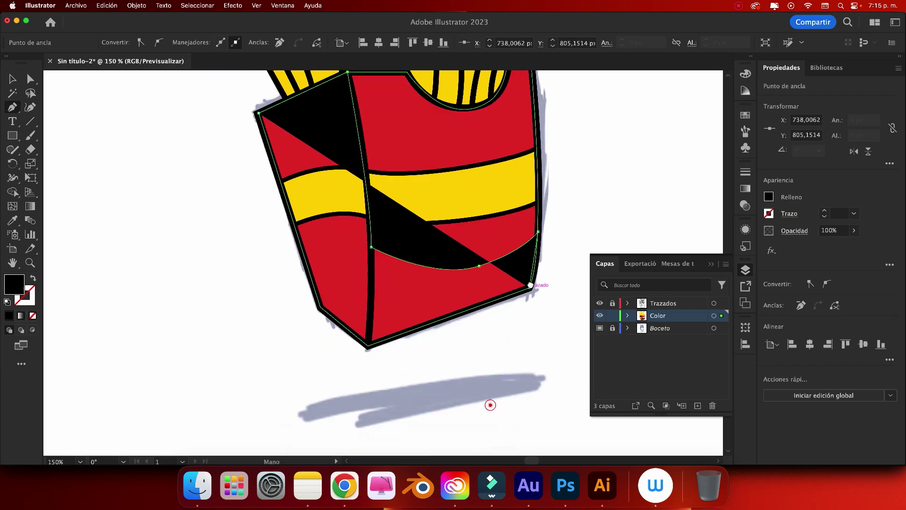
pyautogui.click(368, 346)
pyautogui.click(319, 308)
pyautogui.scroll(4, 316, 272)
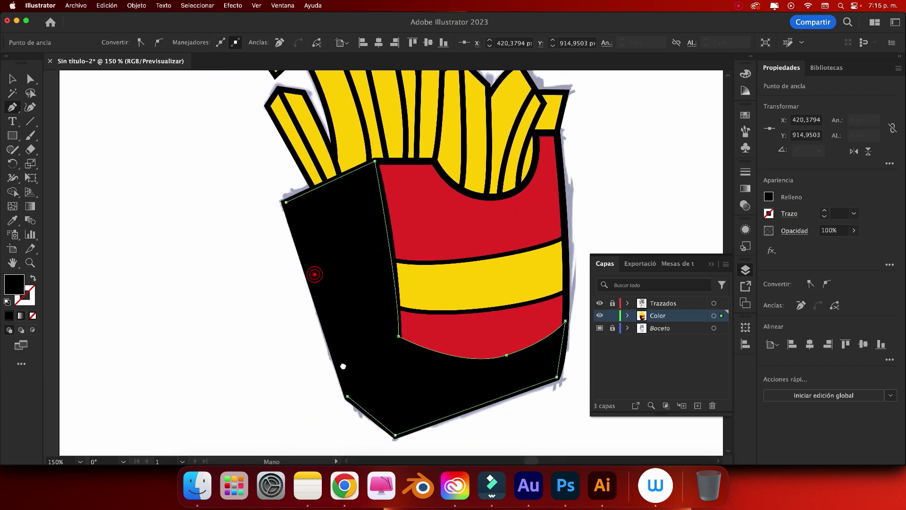
pyautogui.click(287, 202)
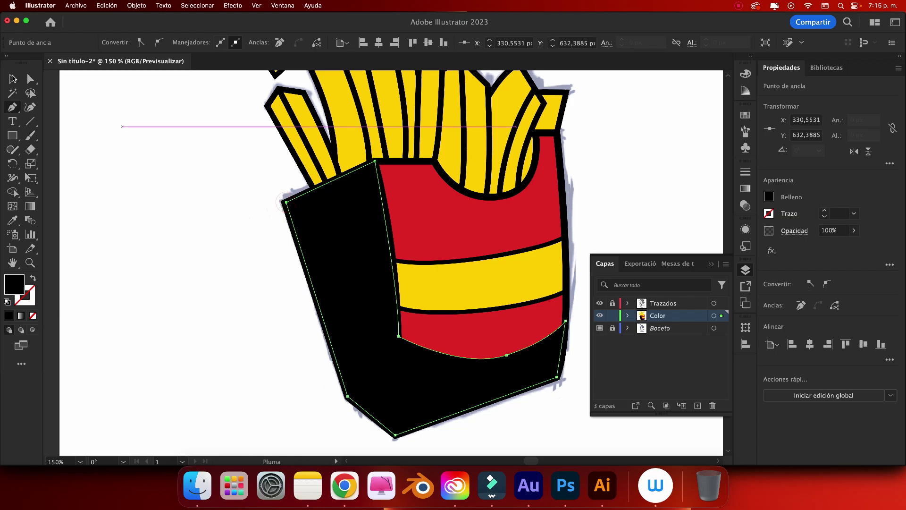
# - Set the shading shape's opacity to 50%
pyautogui.press('v')
pyautogui.click(331, 229)
pyautogui.click(439, 43)
pyautogui.moveTo(439, 57); pyautogui.dragTo(419, 57)
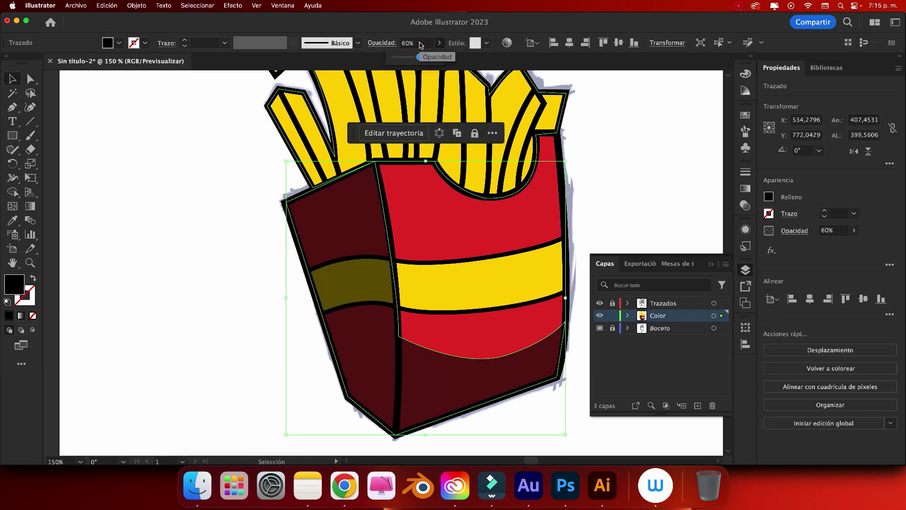
pyautogui.click(419, 43)
pyautogui.write('50')
pyautogui.press('Return')
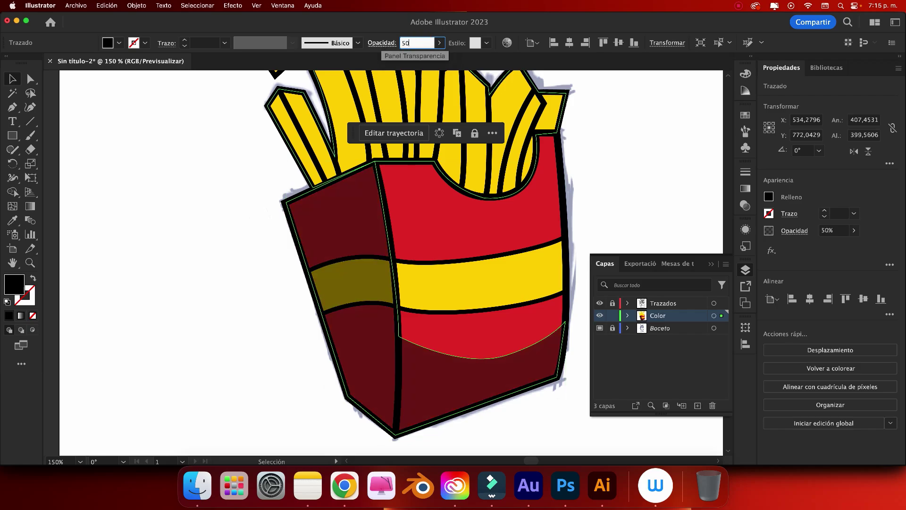
pyautogui.click(175, 206)
# - Sample the fries' yellow as the fill colour with the Eyedropper
pyautogui.hscroll(3, 195, 207)
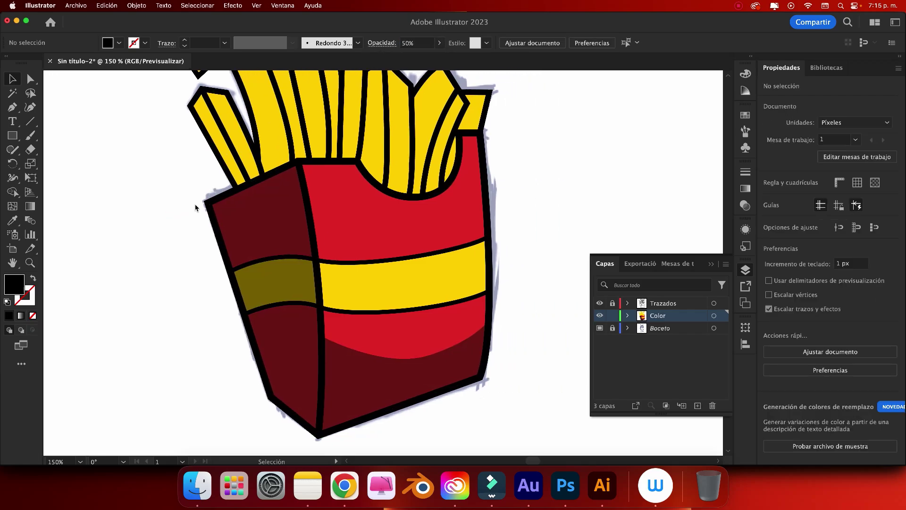
pyautogui.scroll(-3, 196, 206)
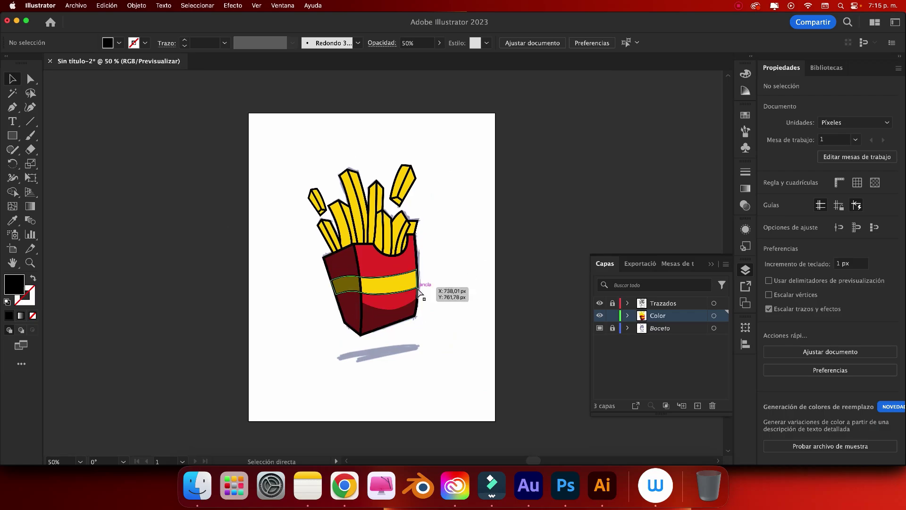
pyautogui.scroll(3, 421, 295)
pyautogui.scroll(2, 421, 295)
pyautogui.press('i')
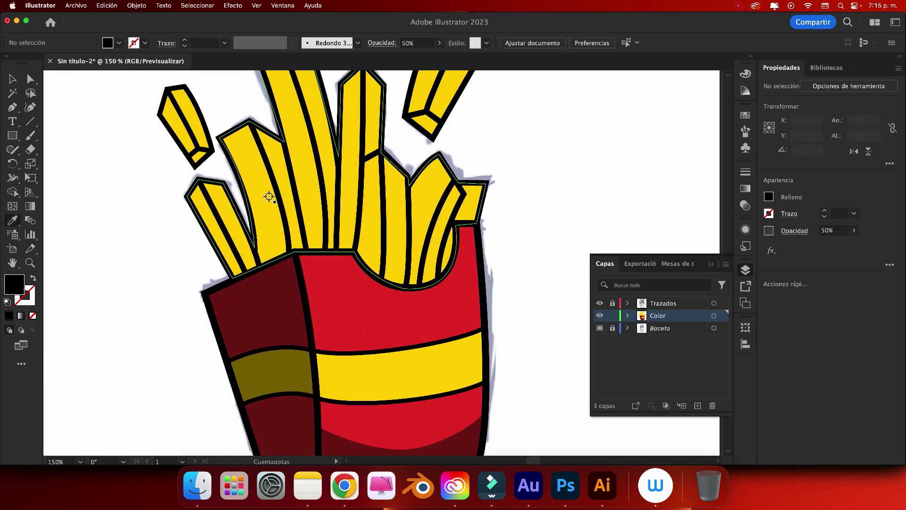
pyautogui.click(269, 197)
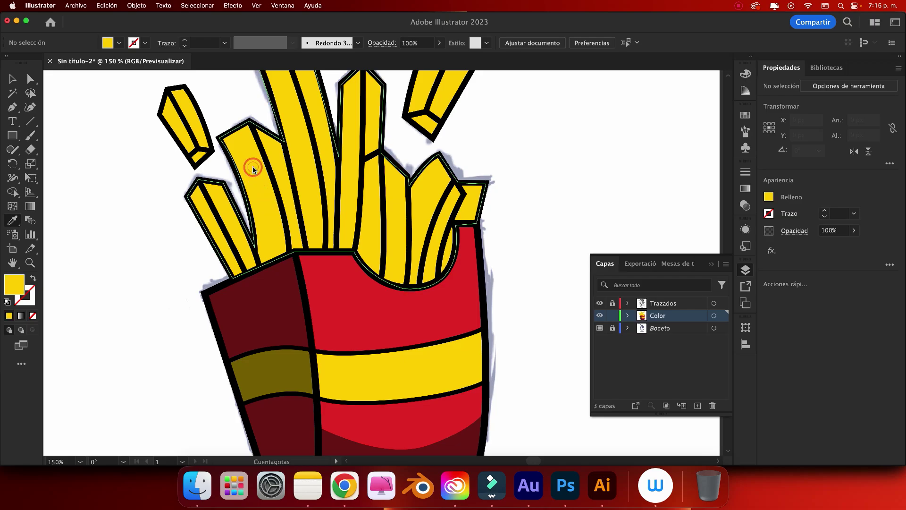
# - Shift the hue and darken the fill to gold c69426 in the Color Picker
pyautogui.scroll(2, 250, 172)
pyautogui.scroll(2, 250, 174)
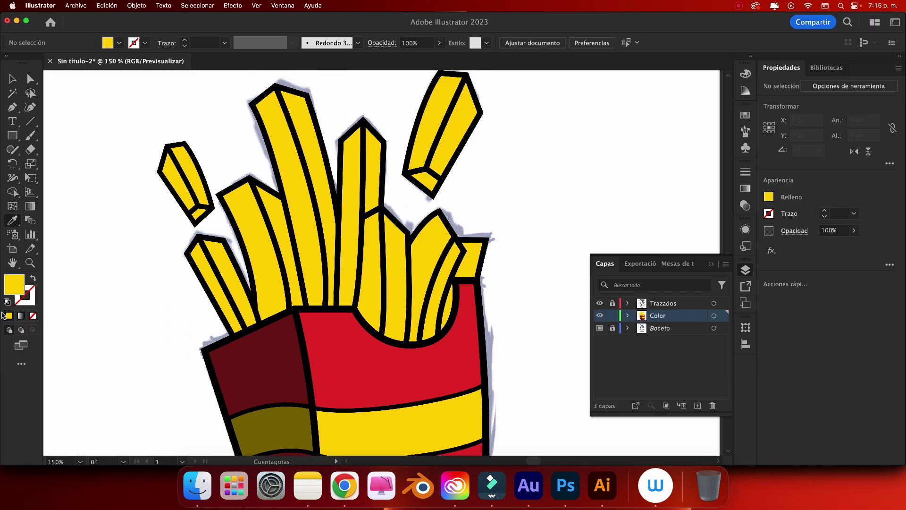
pyautogui.doubleClick(15, 283)
pyautogui.moveTo(708, 289); pyautogui.dragTo(708, 291)
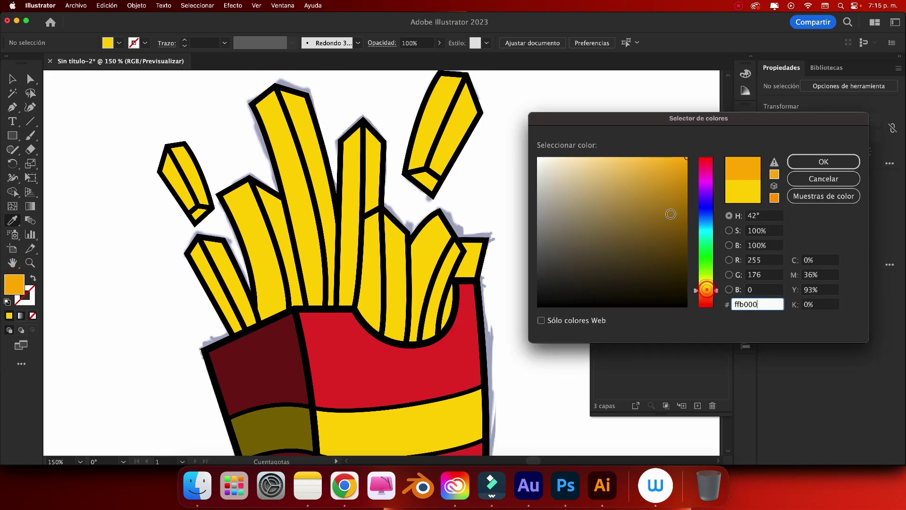
pyautogui.moveTo(654, 180); pyautogui.dragTo(659, 189)
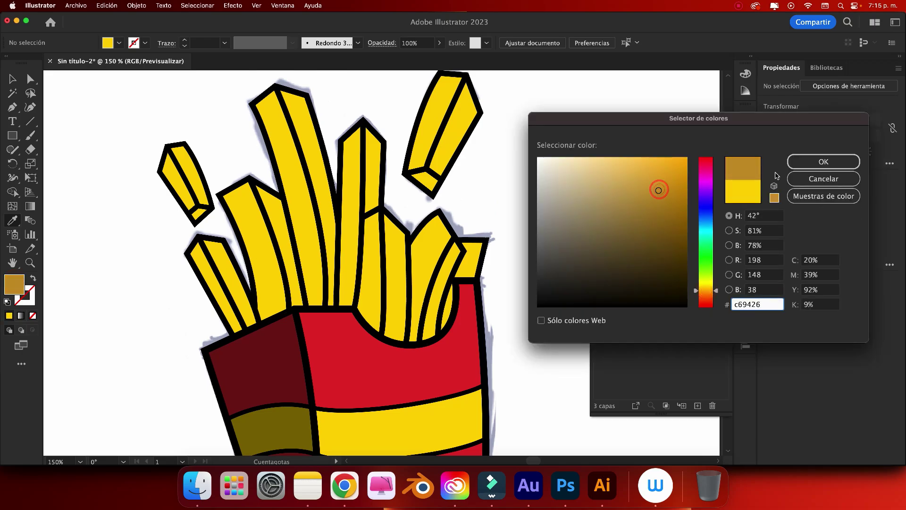
pyautogui.click(797, 164)
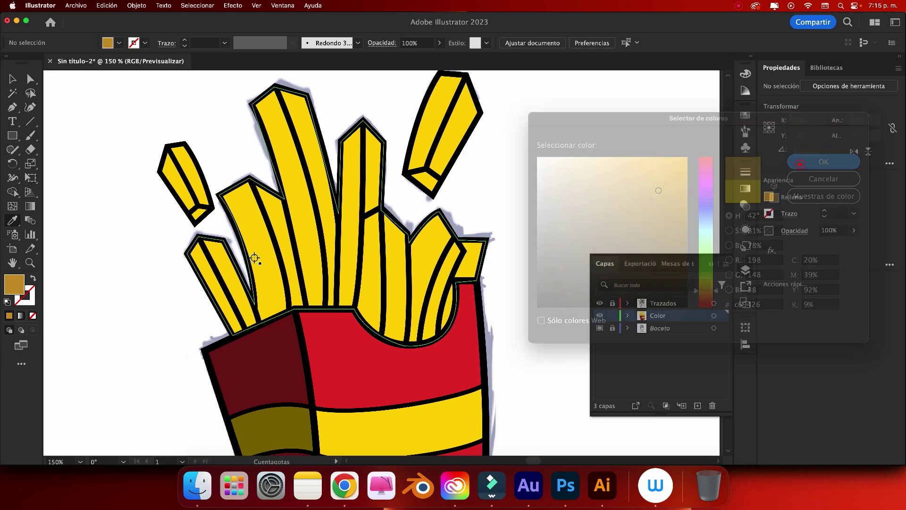
# - At 200% zoom, draw a closed gold strip along the lower-left fry's left edge
pyautogui.press('p')
pyautogui.hotkey('ctrl', '+')
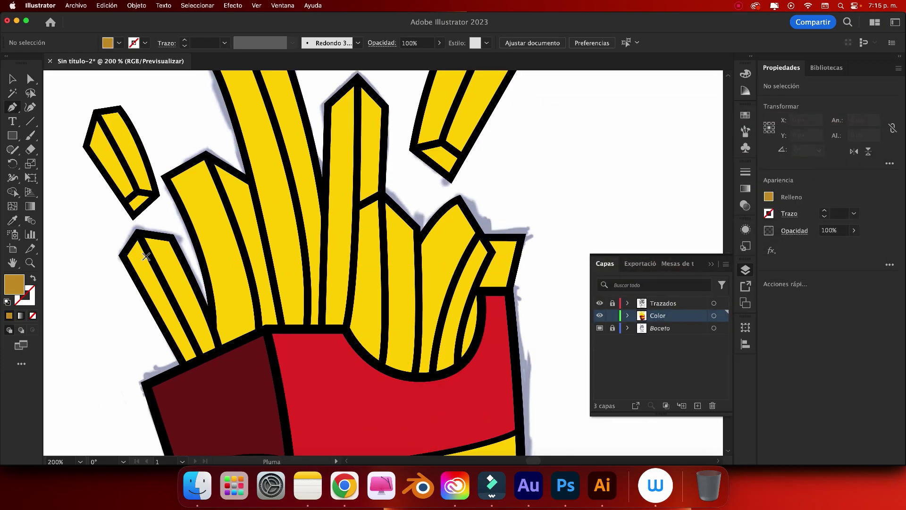
pyautogui.click(122, 255)
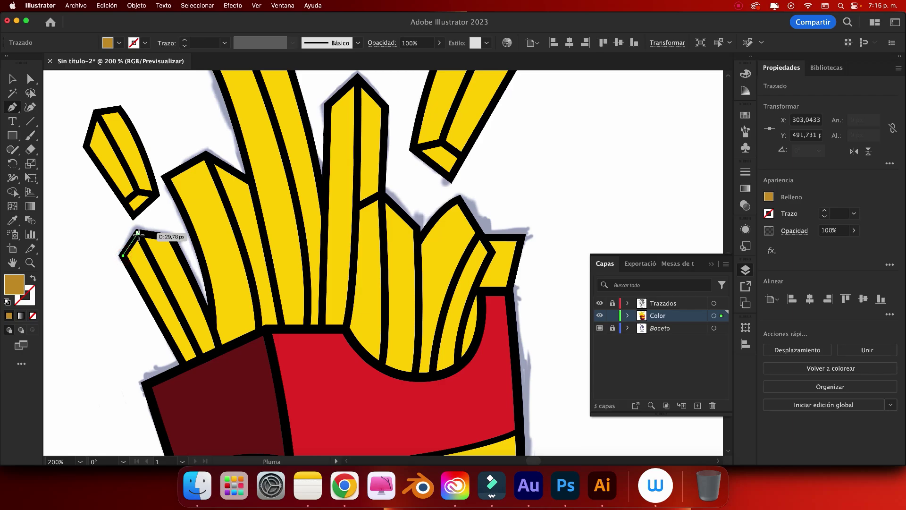
pyautogui.click(138, 233)
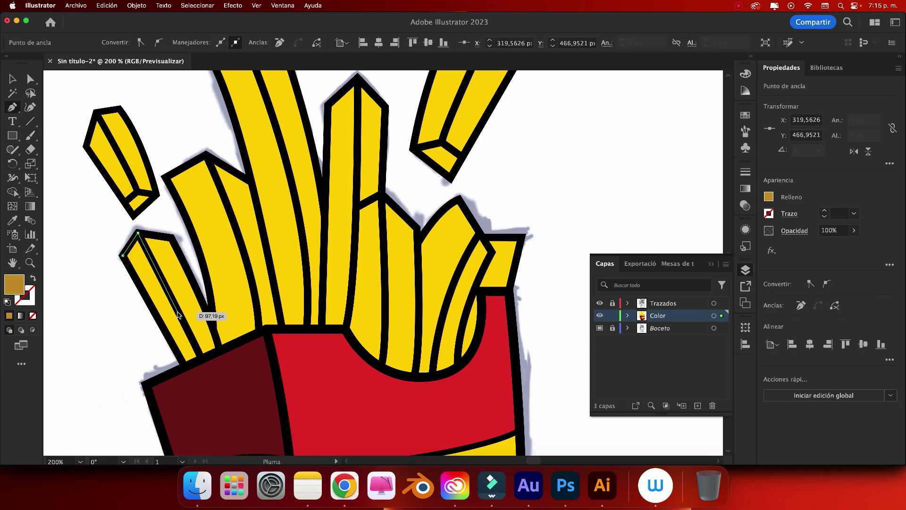
pyautogui.click(177, 313)
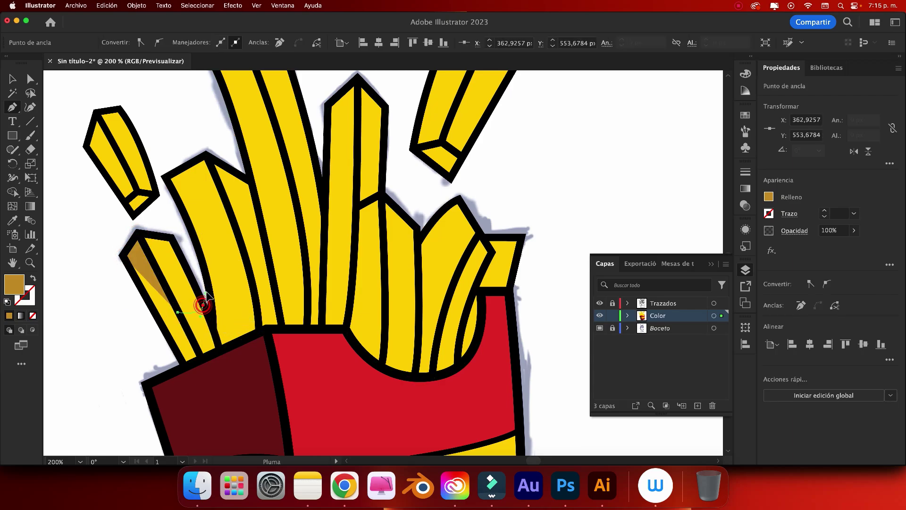
pyautogui.press('cmd+z')
pyautogui.click(187, 329)
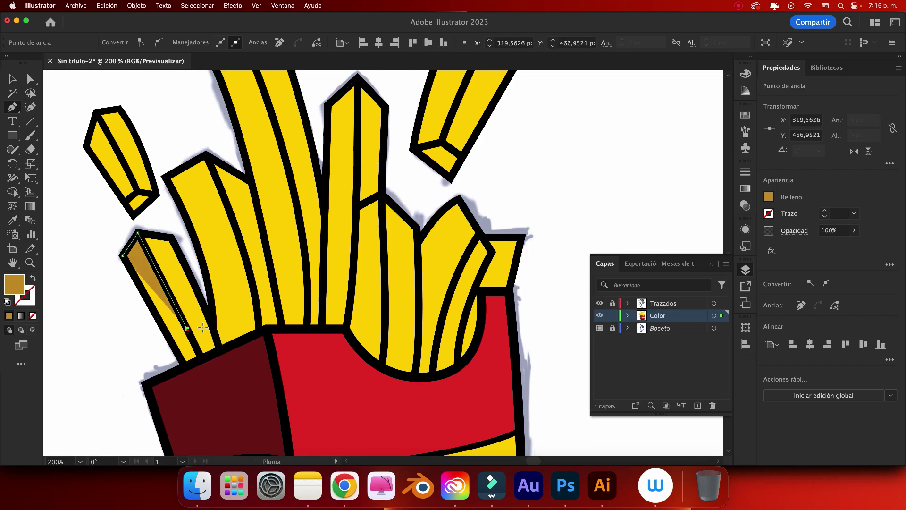
pyautogui.moveTo(187, 328)
pyautogui.mouseDown()
pyautogui.moveTo(213, 315)
pyautogui.moveTo(209, 299)
pyautogui.mouseUp()
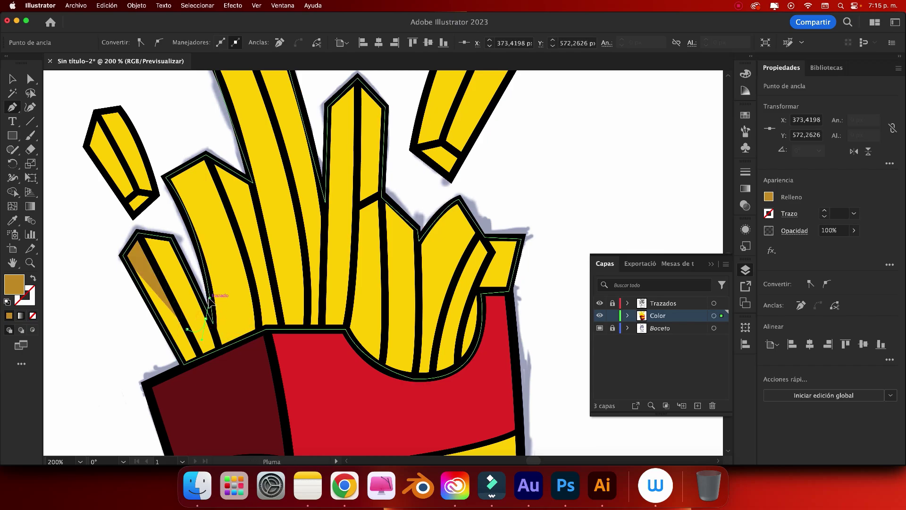
pyautogui.click(220, 349)
pyautogui.click(183, 363)
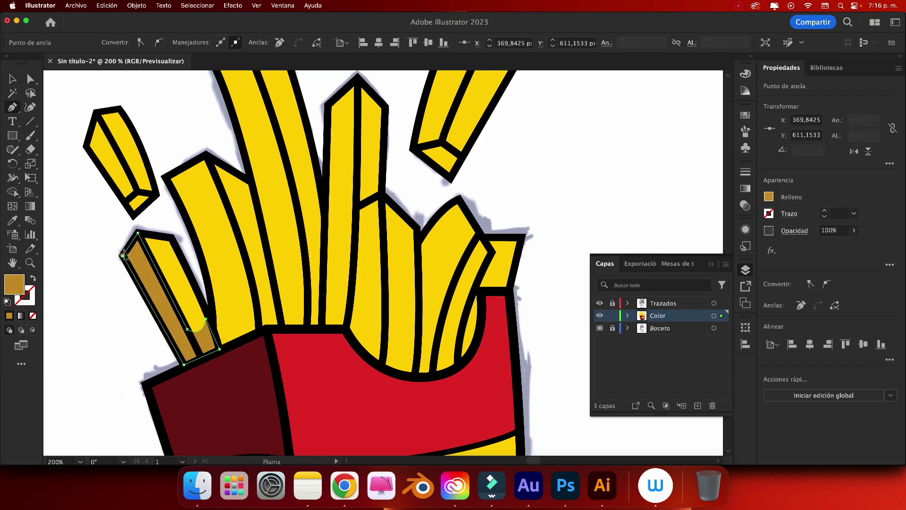
pyautogui.click(7, 83)
pyautogui.click(84, 105)
# - Zoom out and paint short gold Paintbrush strokes right of the upper-right fry
pyautogui.press('super+minus')
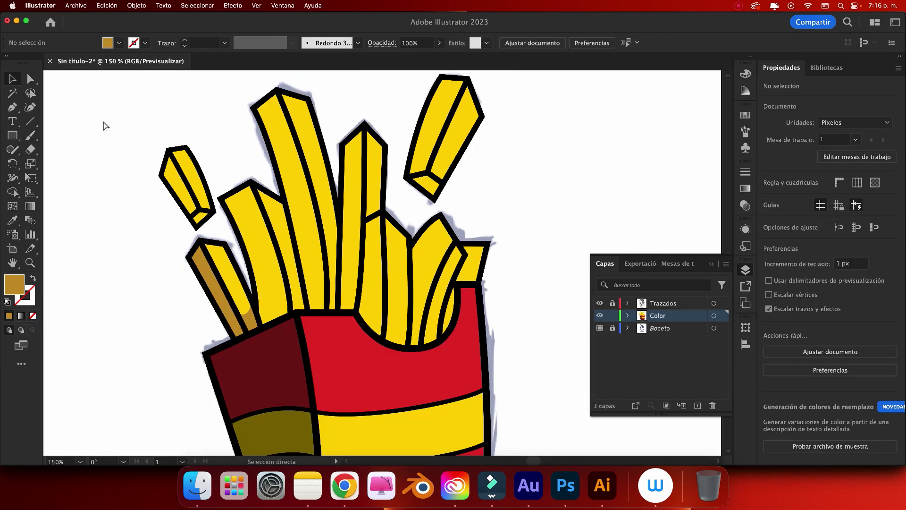
pyautogui.press('super+minus')
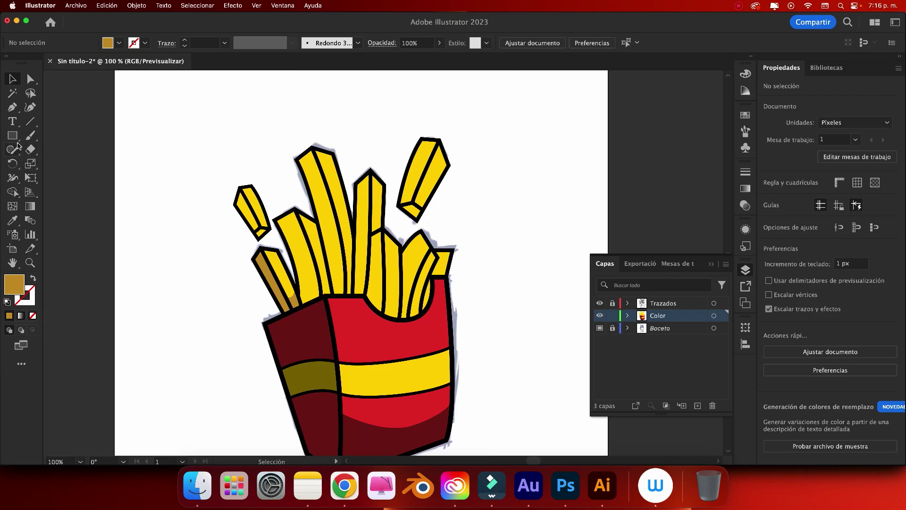
pyautogui.click(30, 136)
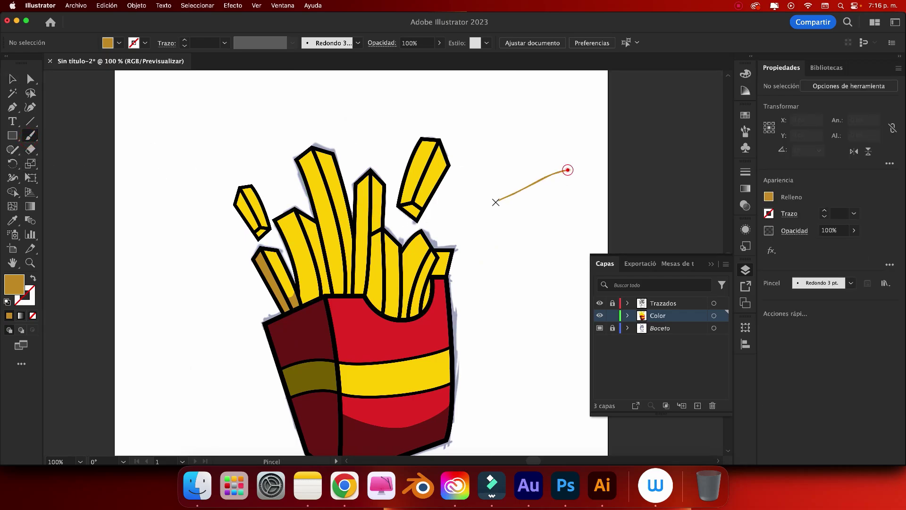
pyautogui.moveTo(495, 202); pyautogui.dragTo(526, 212)
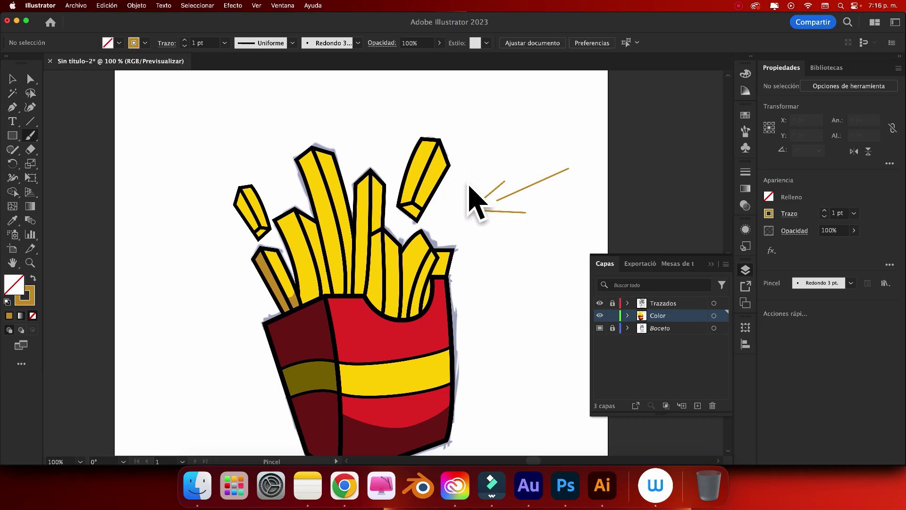
pyautogui.click(446, 187)
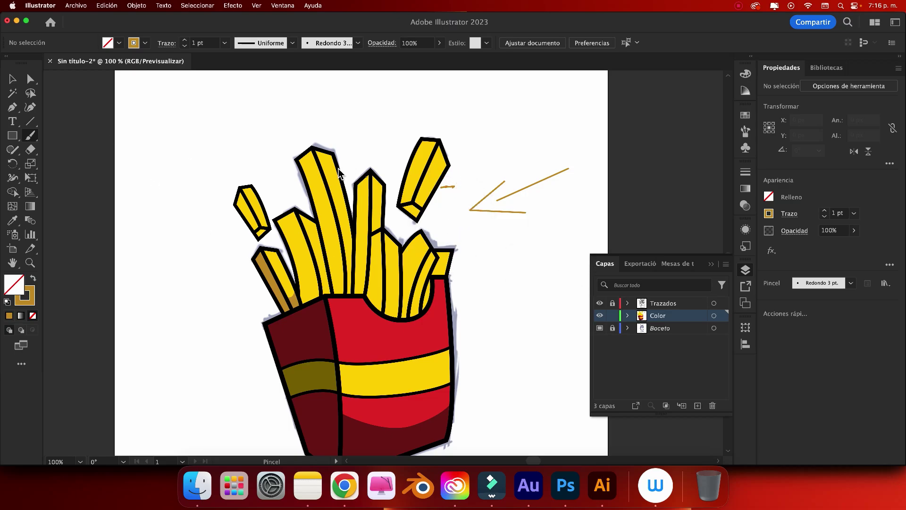
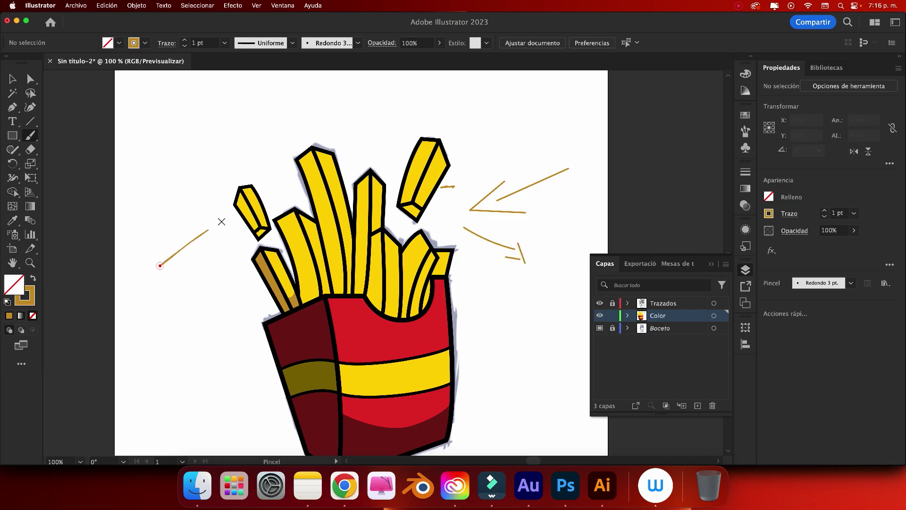
# - Draw the motion arrow strokes to the left of the fries
pyautogui.moveTo(221, 222); pyautogui.dragTo(216, 223)
pyautogui.moveTo(177, 277); pyautogui.dragTo(176, 279)
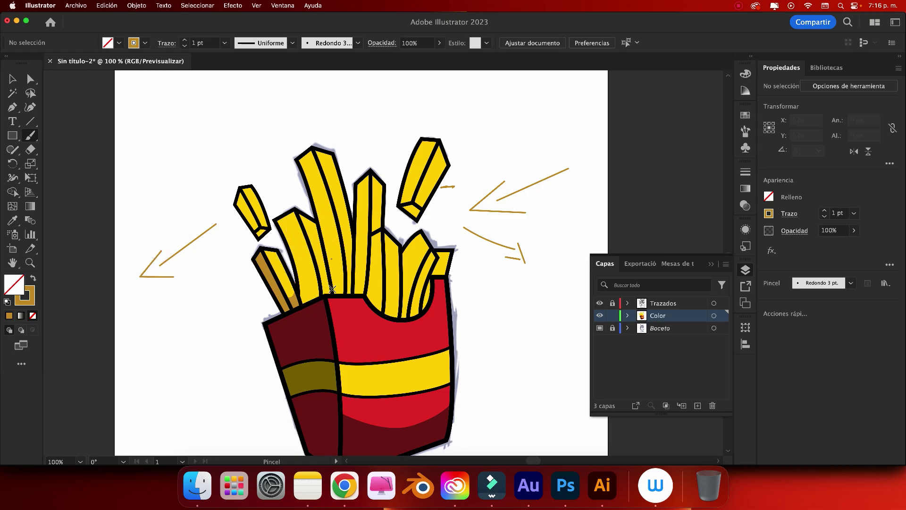
pyautogui.scroll(-3, 330, 326)
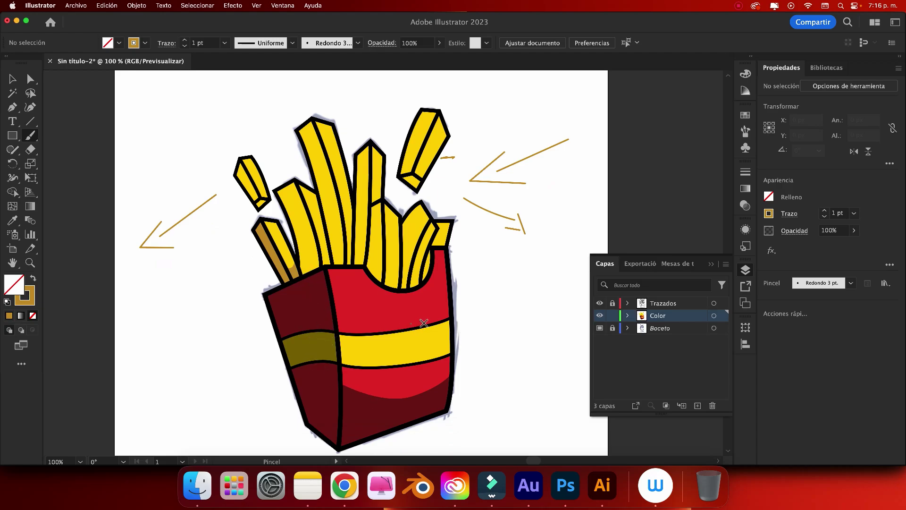
# - Delete the left arrow, the brown arrows on the right and the leftover small stroke
pyautogui.click(12, 81)
pyautogui.moveTo(197, 262); pyautogui.dragTo(198, 277)
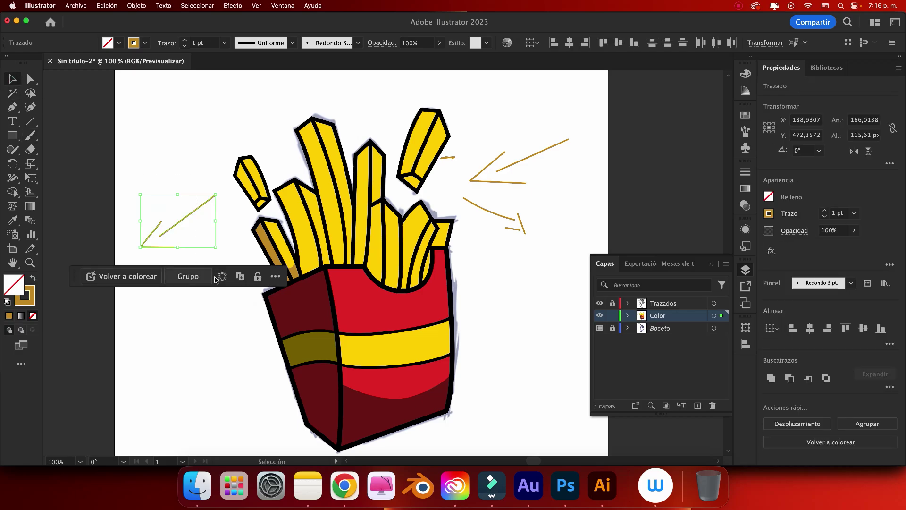
pyautogui.press('Delete')
pyautogui.moveTo(465, 136); pyautogui.dragTo(552, 269)
pyautogui.press('Delete')
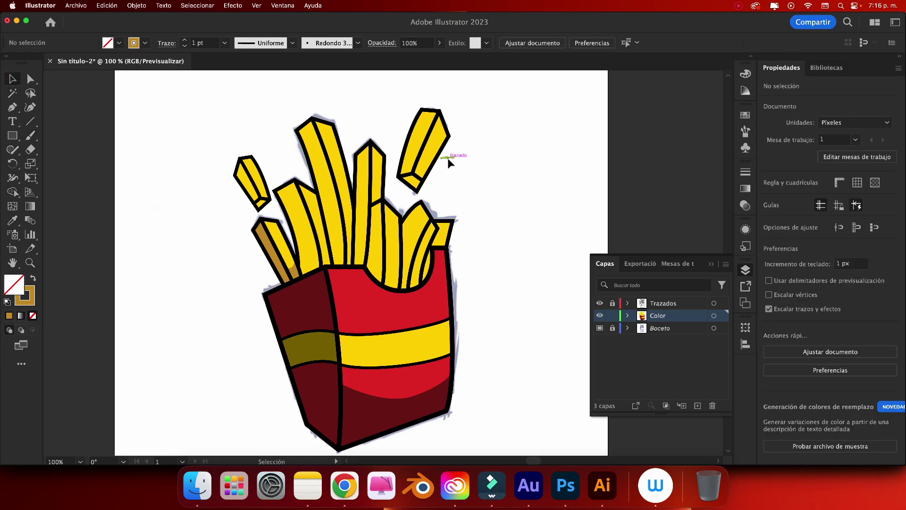
pyautogui.click(448, 158)
pyautogui.press('Delete')
pyautogui.hotkey('ctrl', '+')
pyautogui.hotkey('ctrl', '+')
pyautogui.scroll(3, 483, 199)
# - Sample the shaded fry's brown and draw a brown shading shape on the left floating fry
pyautogui.press('i')
pyautogui.click(147, 254)
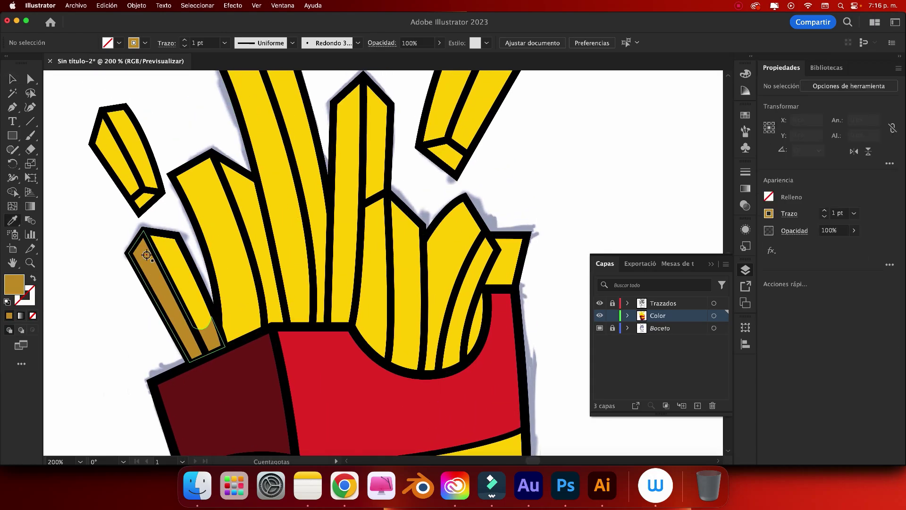
pyautogui.press('p')
pyautogui.hotkey('ctrl', 'shift', 'a')
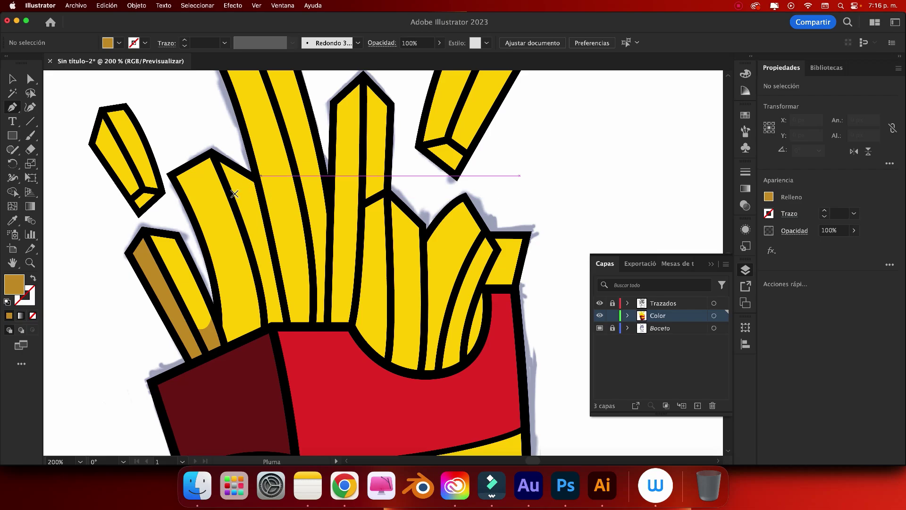
pyautogui.click(91, 143)
pyautogui.click(102, 110)
pyautogui.click(144, 190)
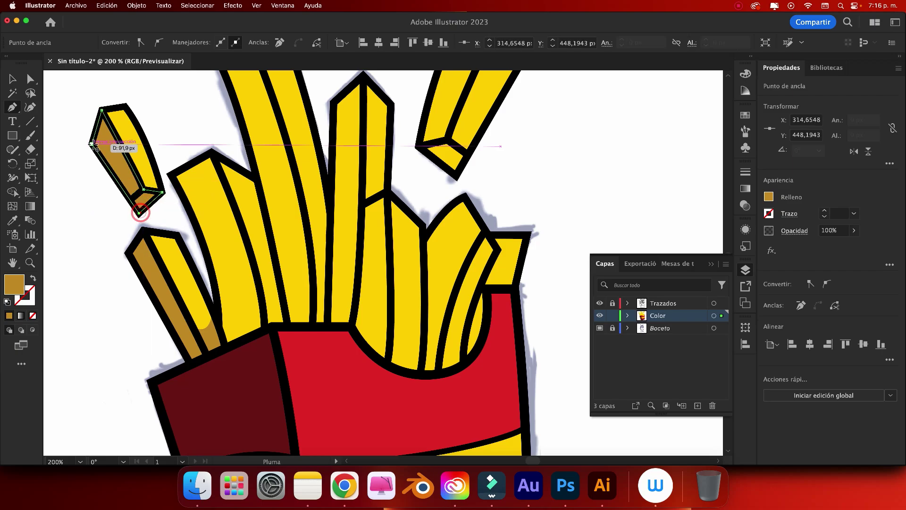
pyautogui.scroll(5, 445, 172)
# - Trace a closed brown shading shape over the left face of the top-right floating fry
pyautogui.click(444, 119)
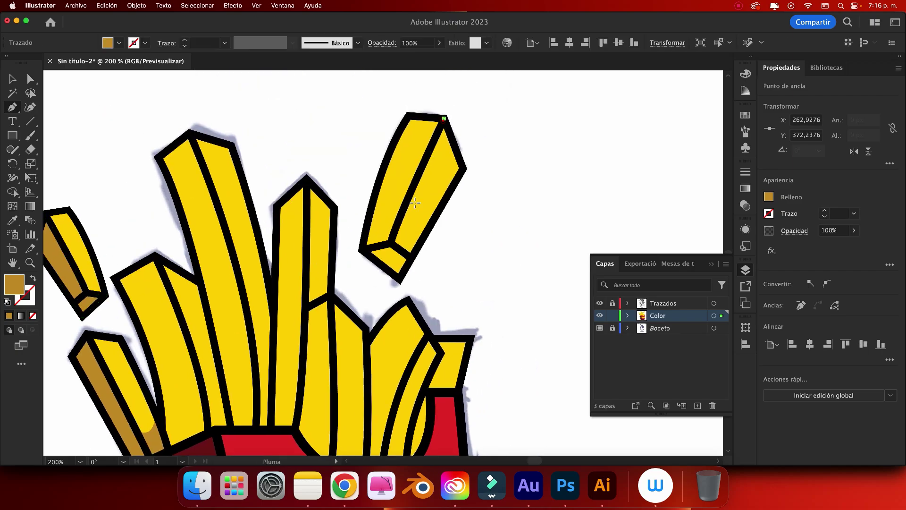
pyautogui.click(392, 243)
pyautogui.click(411, 258)
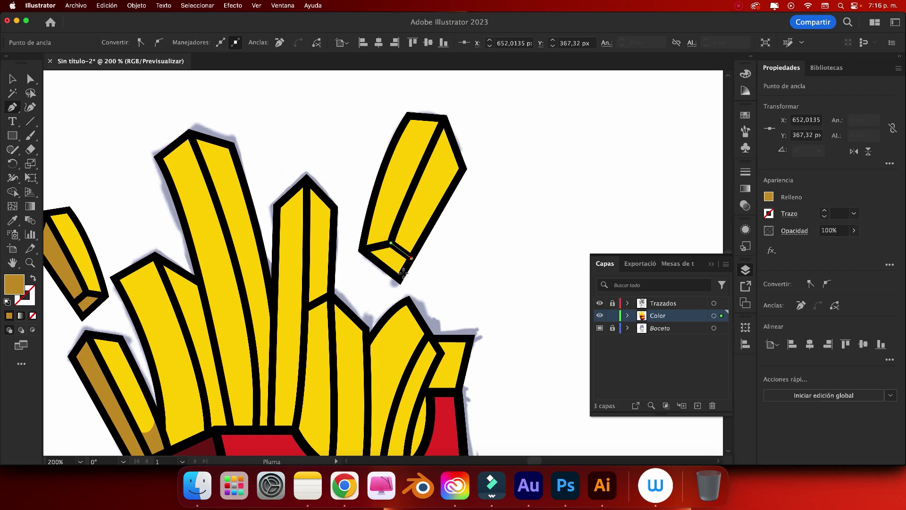
pyautogui.click(399, 278)
pyautogui.click(362, 247)
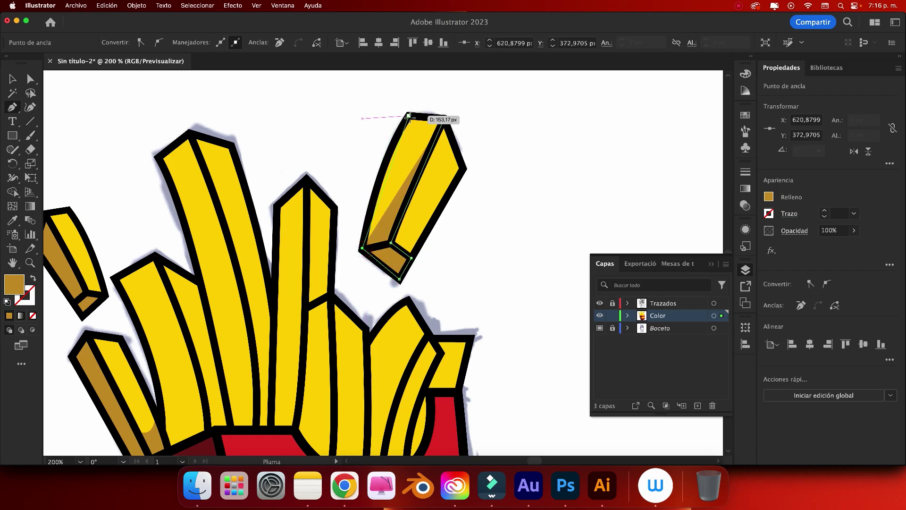
pyautogui.moveTo(408, 115); pyautogui.dragTo(427, 95)
pyautogui.click(409, 115)
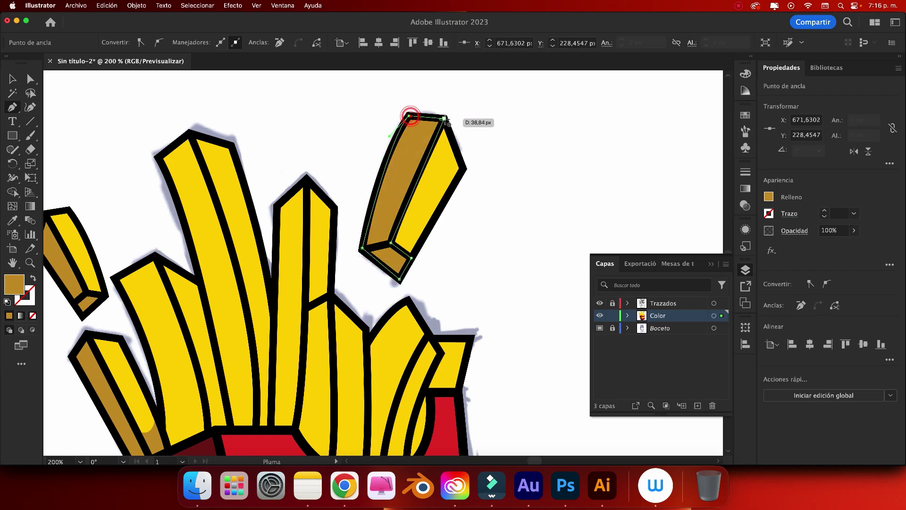
pyautogui.click(444, 119)
pyautogui.keyDown('ctrl'); pyautogui.click(385, 140); pyautogui.keyUp('ctrl')
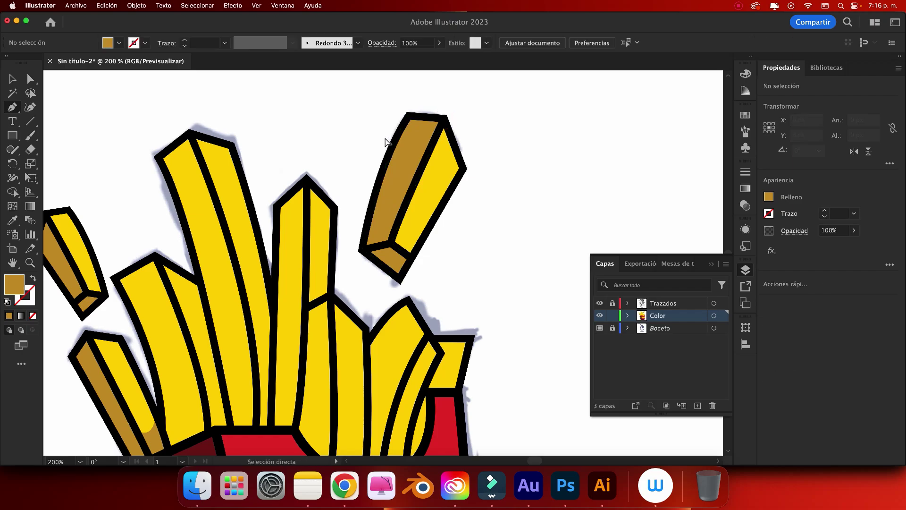
pyautogui.hotkey('ctrl', '-')
# - Draw a brown shading shape down the left side of the next fry to the box edge
pyautogui.scroll(-1, 316, 181)
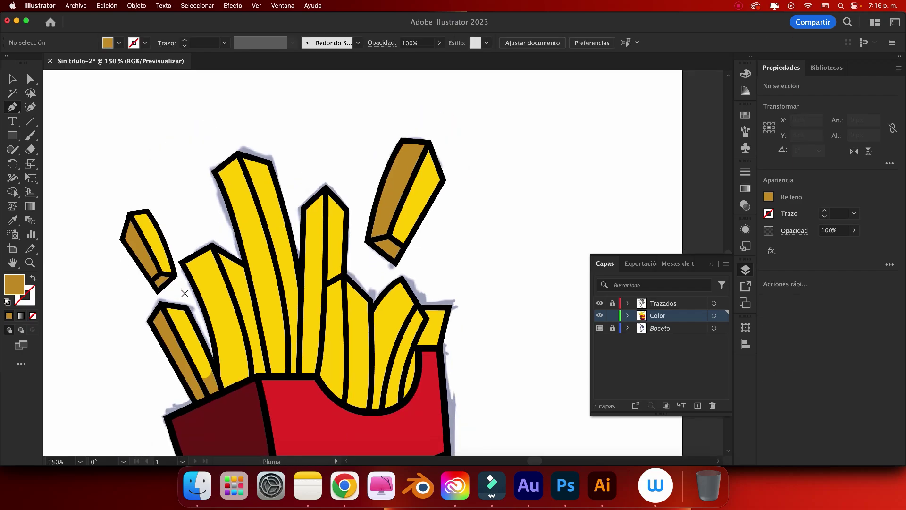
pyautogui.click(182, 262)
pyautogui.click(212, 245)
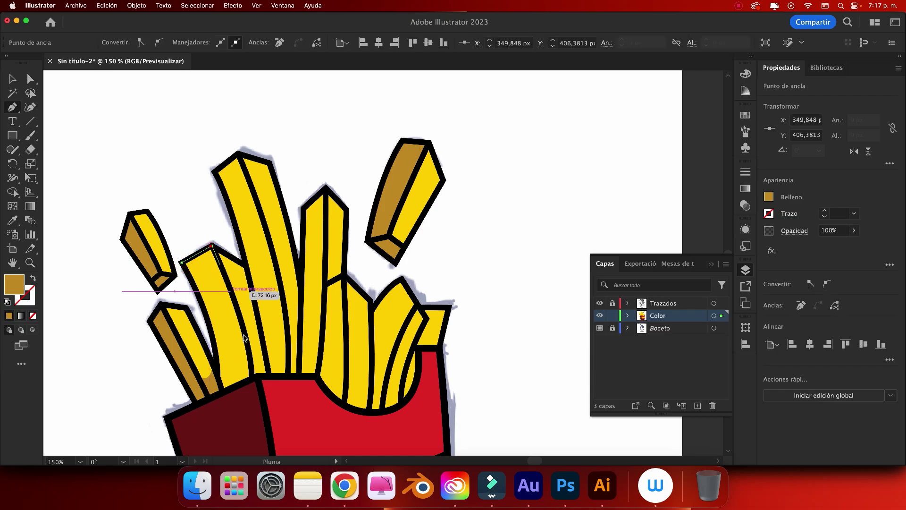
pyautogui.moveTo(247, 344); pyautogui.dragTo(252, 367)
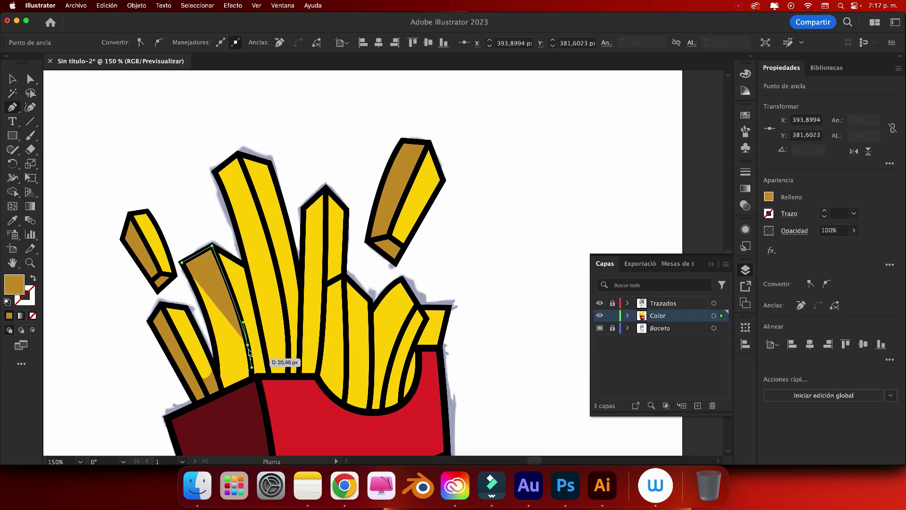
pyautogui.click(264, 340)
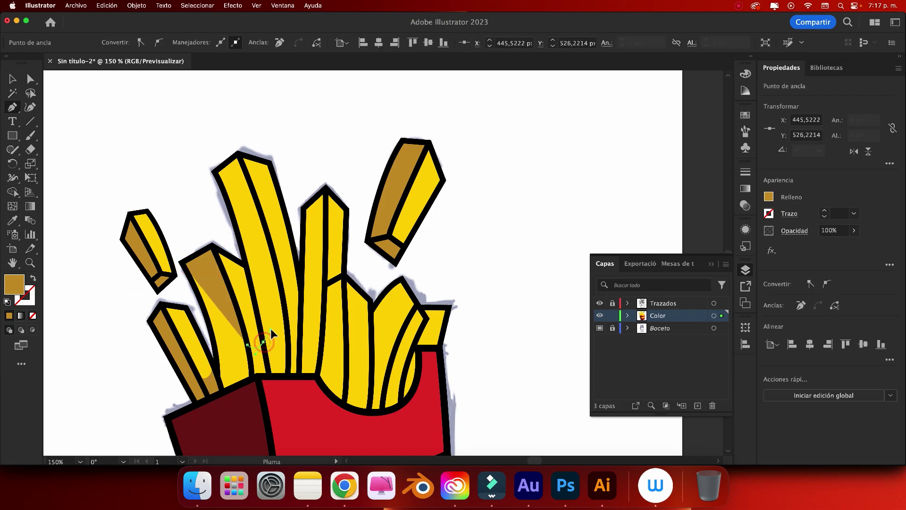
pyautogui.click(269, 376)
pyautogui.click(256, 376)
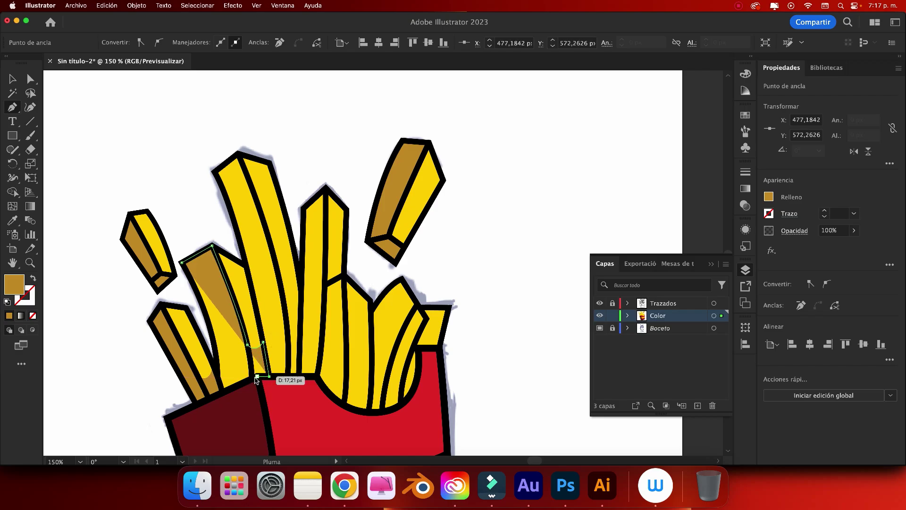
pyautogui.click(222, 391)
pyautogui.click(217, 372)
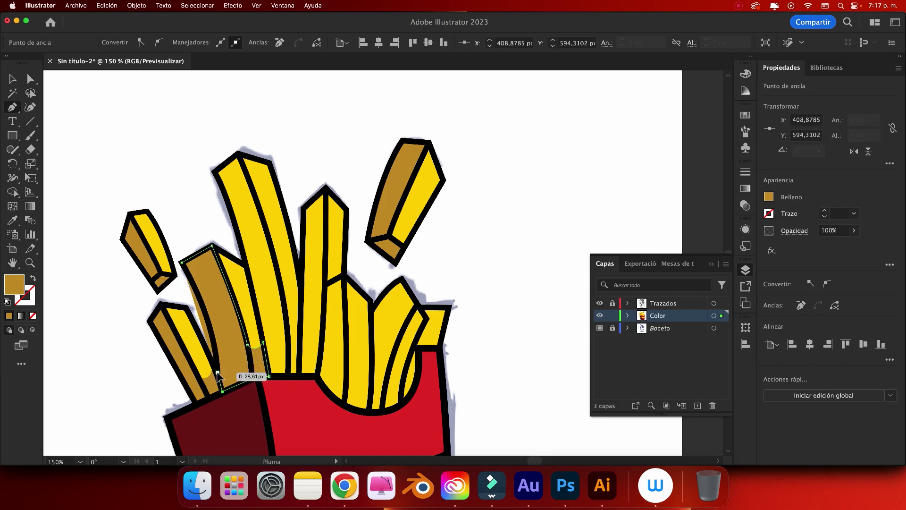
pyautogui.click(182, 263)
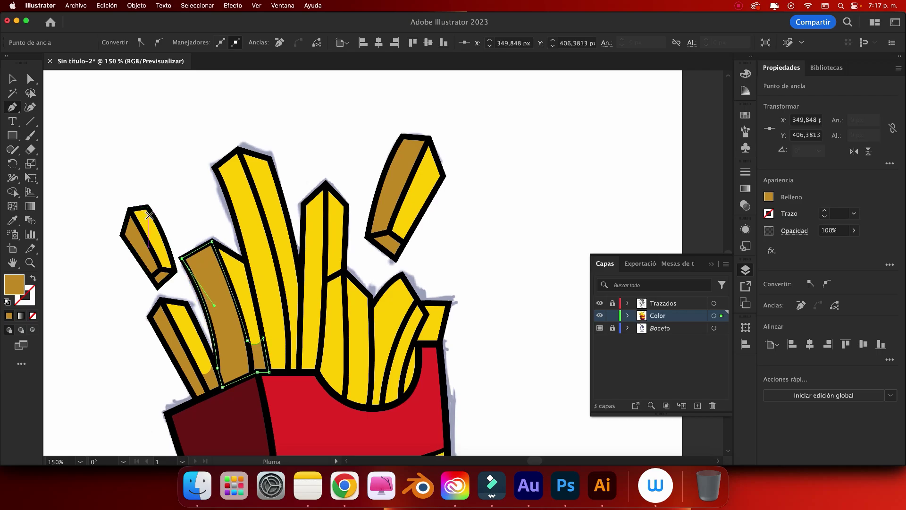
pyautogui.press('shift+super+a')
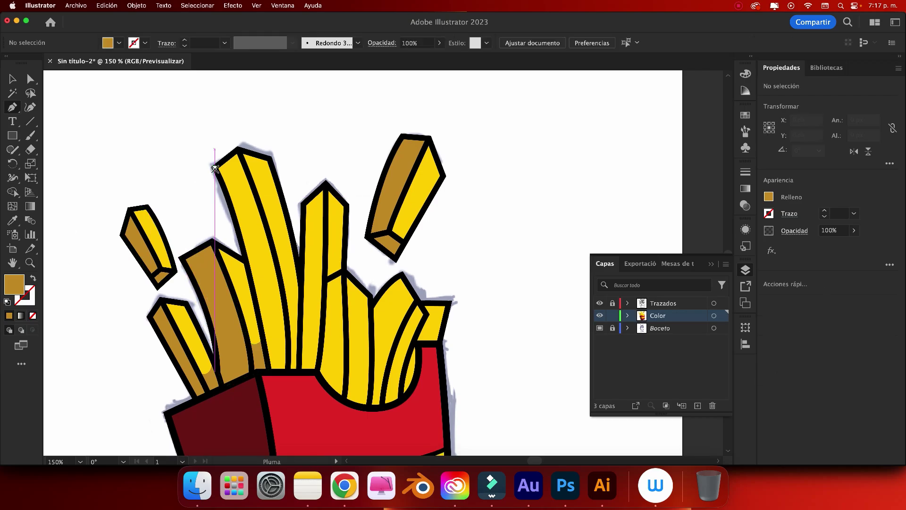
# - Shade the tall fry's left face from its tip to the box edge in brown
pyautogui.click(214, 168)
pyautogui.click(237, 150)
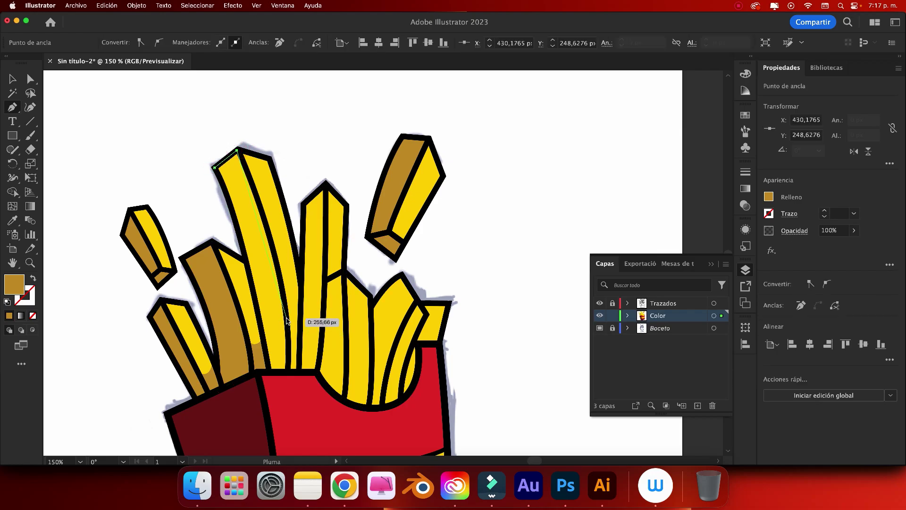
pyautogui.moveTo(286, 324); pyautogui.dragTo(293, 396)
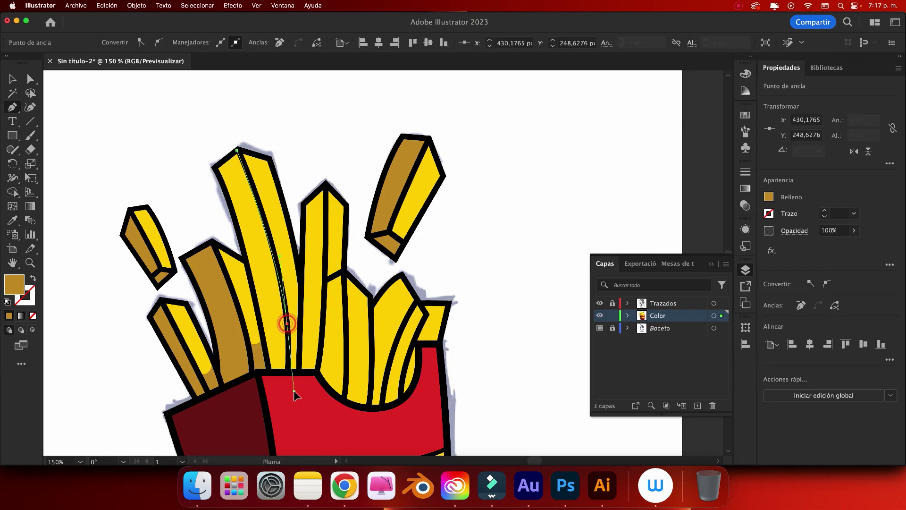
pyautogui.click(287, 323)
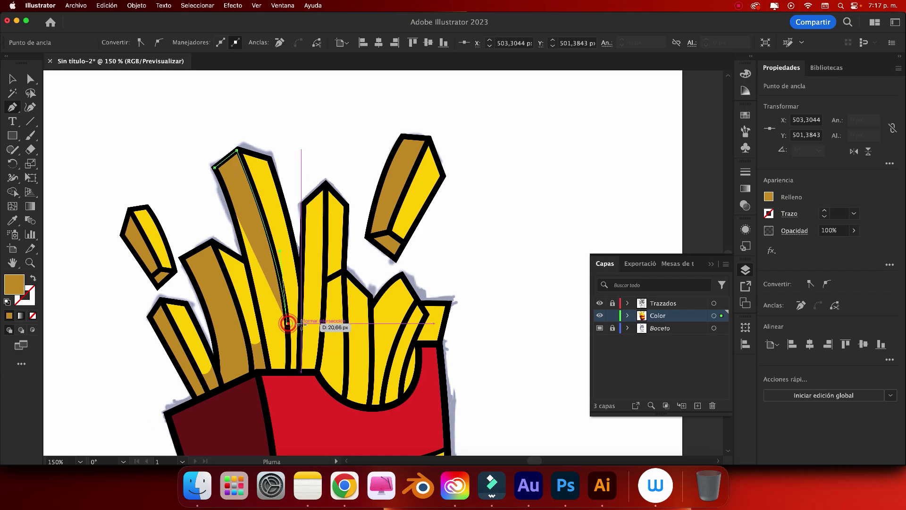
pyautogui.keyDown('super'); pyautogui.click(304, 322); pyautogui.keyUp('super')
pyautogui.click(300, 323)
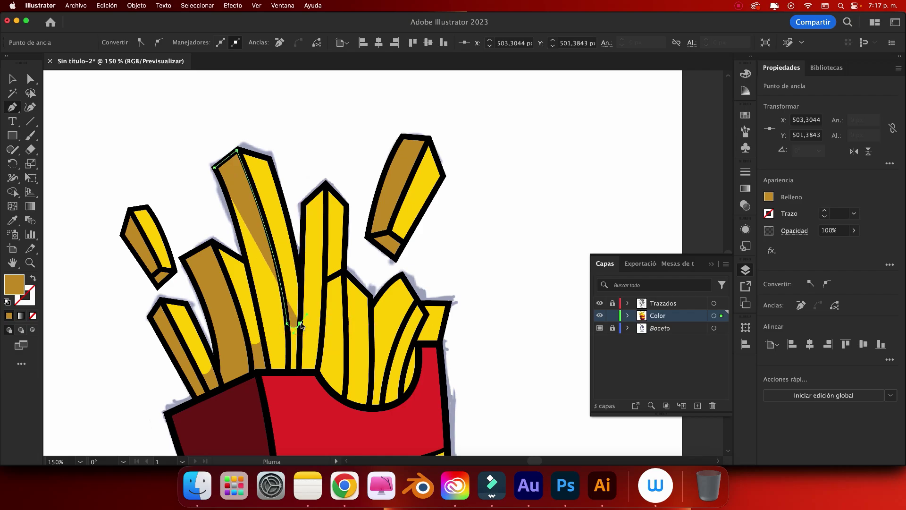
pyautogui.click(301, 368)
pyautogui.click(269, 370)
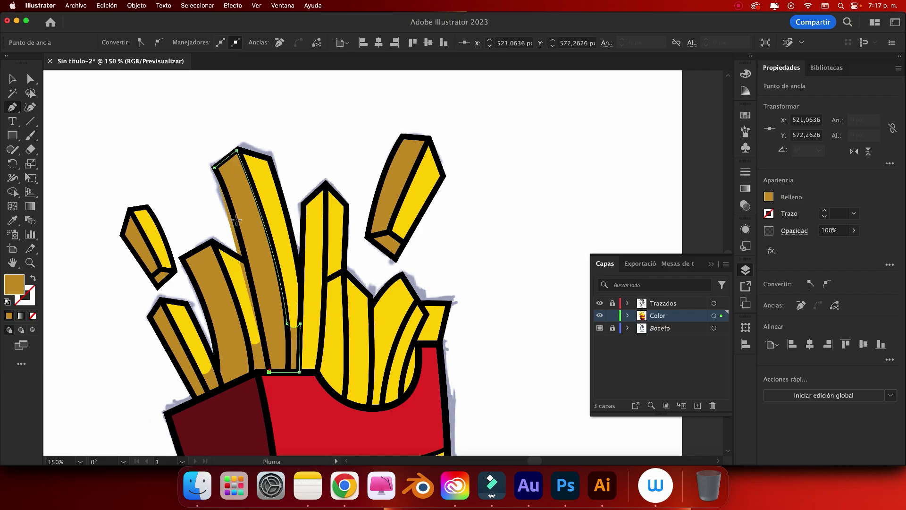
pyautogui.moveTo(214, 167); pyautogui.dragTo(192, 133)
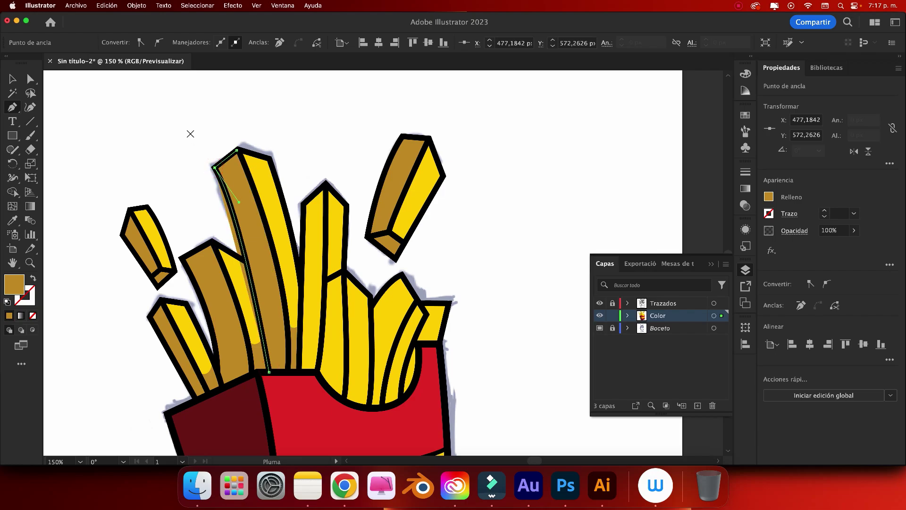
pyautogui.keyDown('super'); pyautogui.click(190, 134); pyautogui.keyUp('super')
# - Draw a brown shading shape from the middle fry's tip down to its base
pyautogui.hscroll(2, 421, 285)
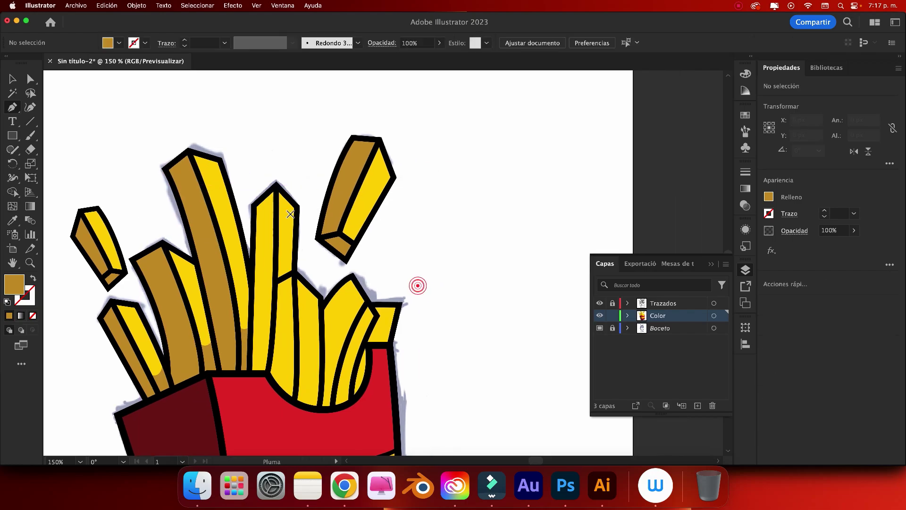
pyautogui.click(253, 206)
pyautogui.click(276, 185)
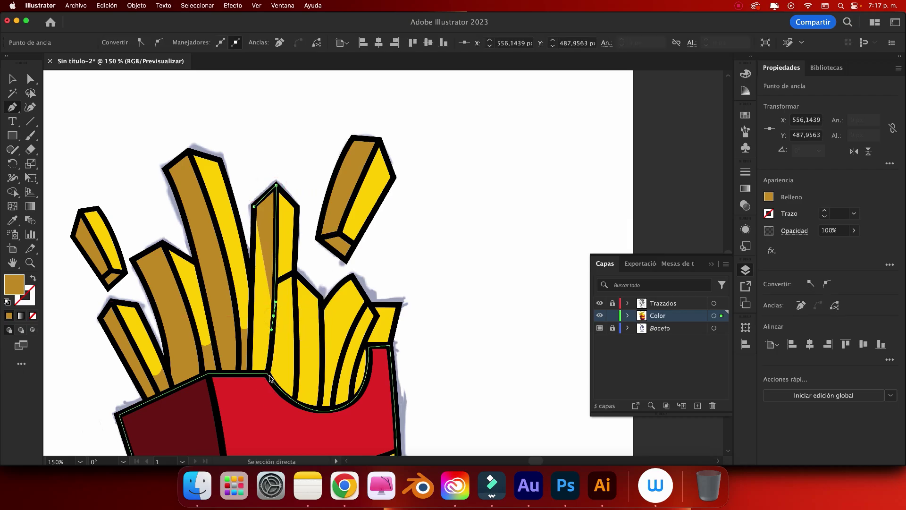
pyautogui.moveTo(267, 373); pyautogui.dragTo(261, 403)
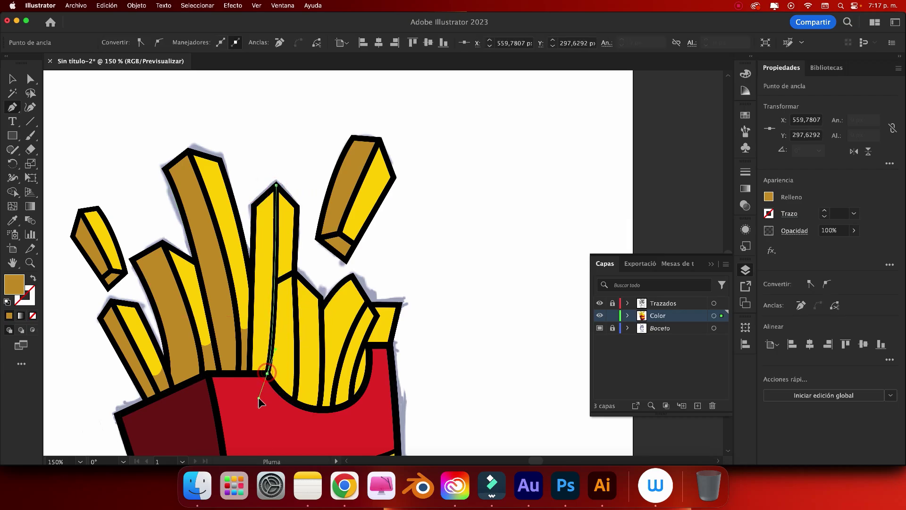
pyautogui.click(267, 373)
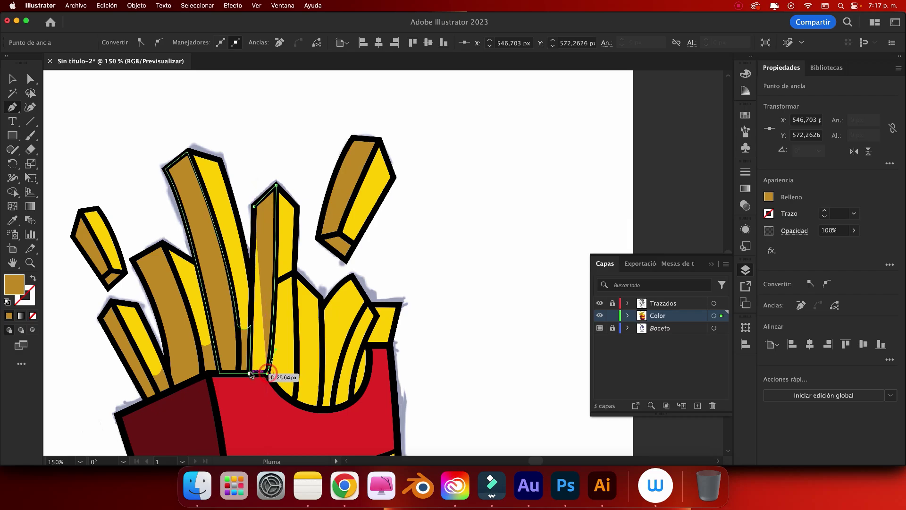
pyautogui.click(254, 206)
pyautogui.press('v')
pyautogui.click(259, 125)
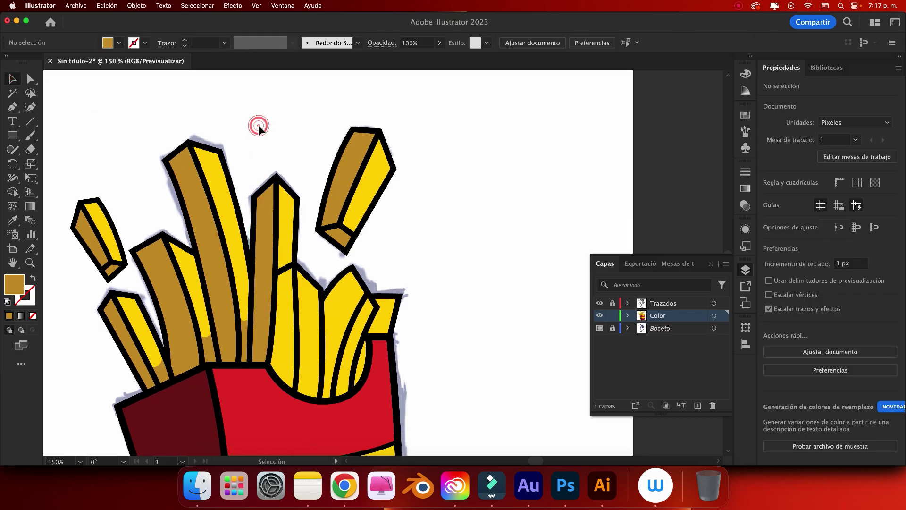
# - Add a second brown shading shape along the middle fry's base
pyautogui.scroll(-2, 259, 128)
pyautogui.press('p')
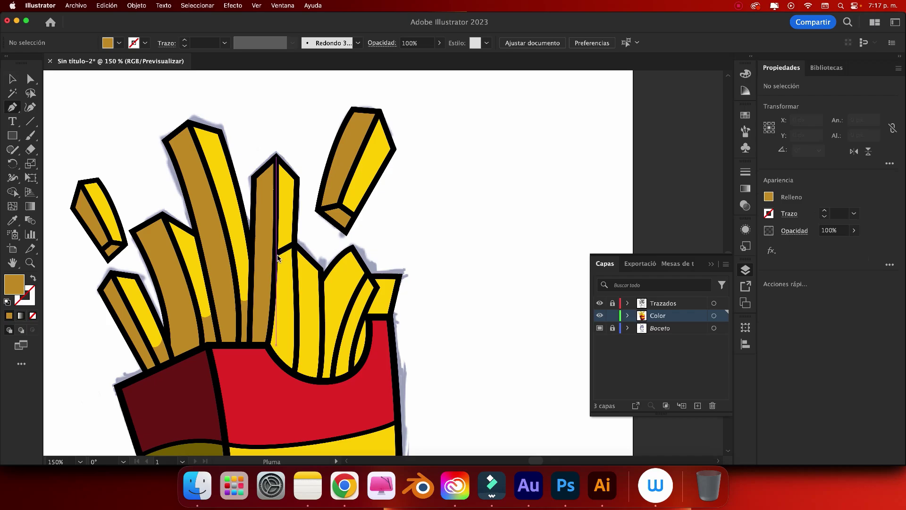
pyautogui.click(277, 256)
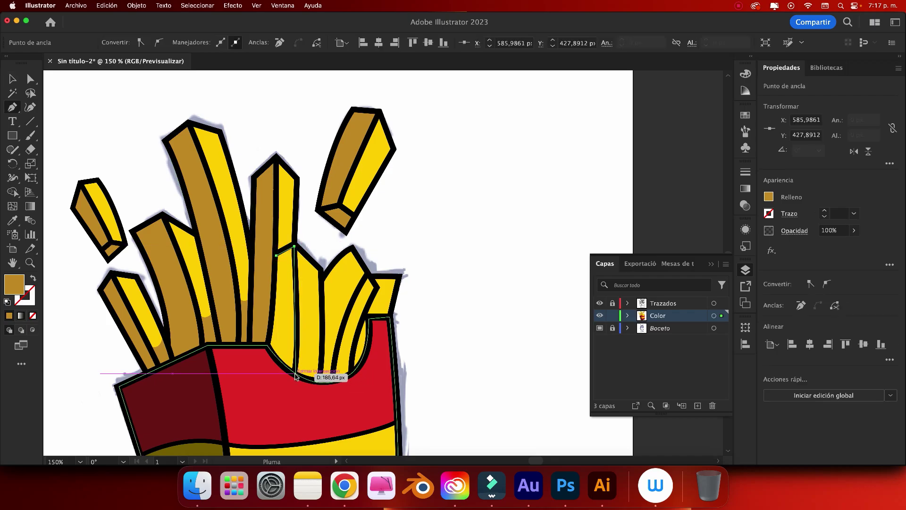
pyautogui.moveTo(291, 371); pyautogui.dragTo(279, 389)
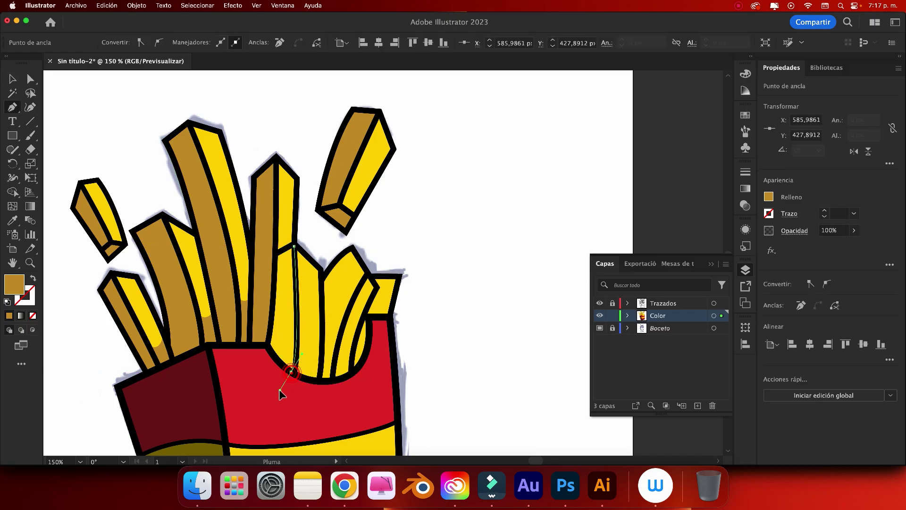
pyautogui.click(267, 346)
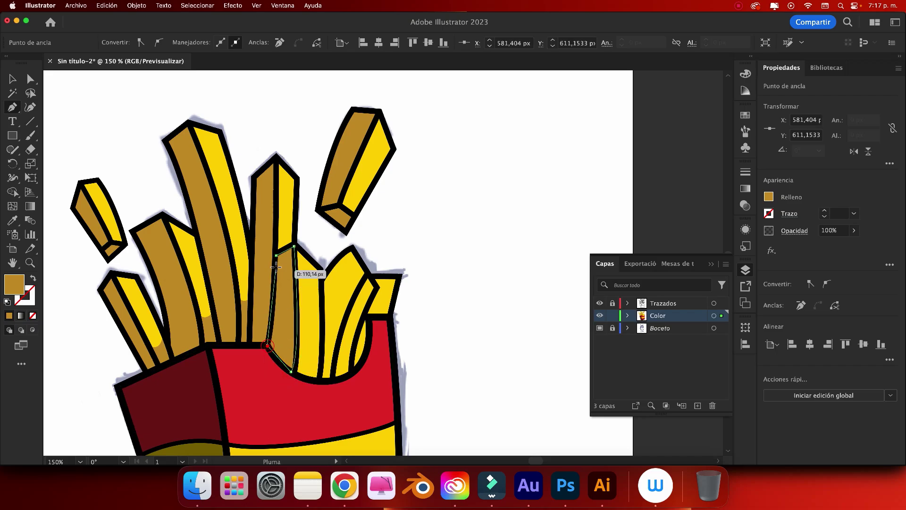
pyautogui.click(276, 255)
pyautogui.press('super+shift+a')
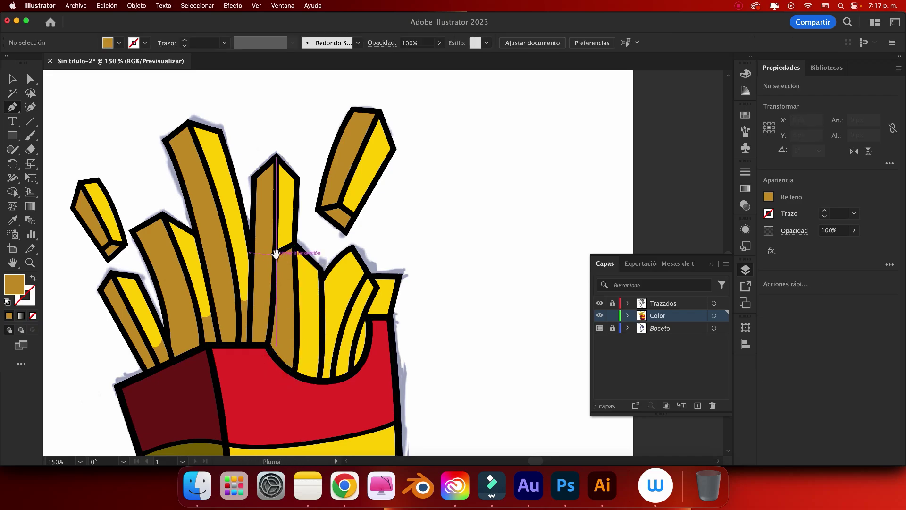
# - Shade the fry to the right of the middle fry with a curved brown shape
pyautogui.moveTo(276, 254); pyautogui.dragTo(245, 281)
pyautogui.click(292, 304)
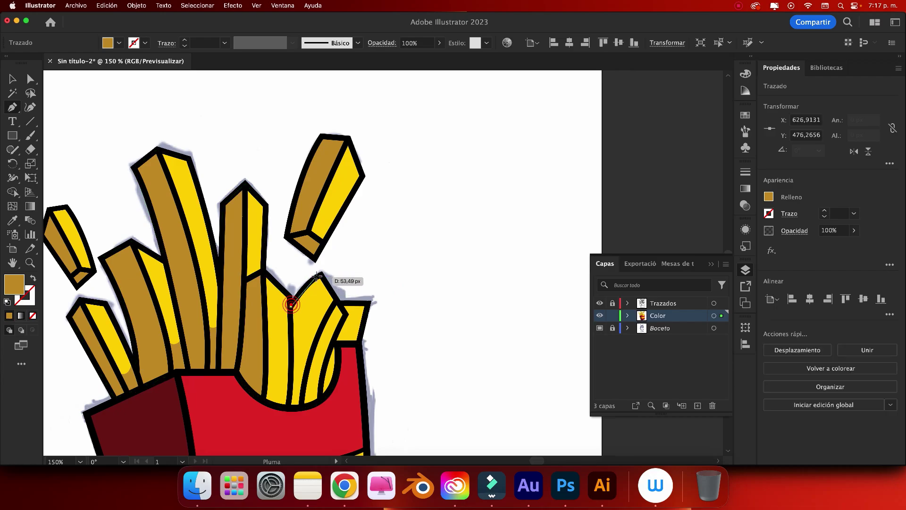
pyautogui.moveTo(321, 274); pyautogui.dragTo(330, 268)
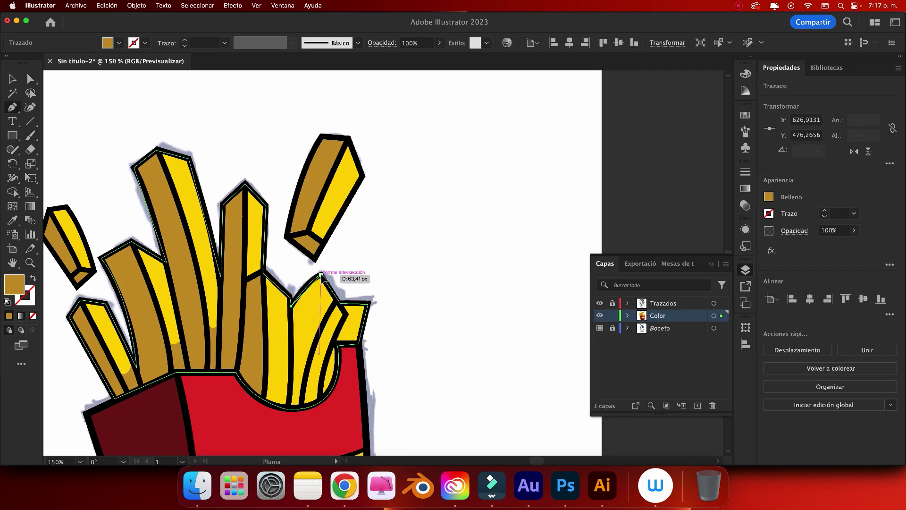
pyautogui.click(335, 302)
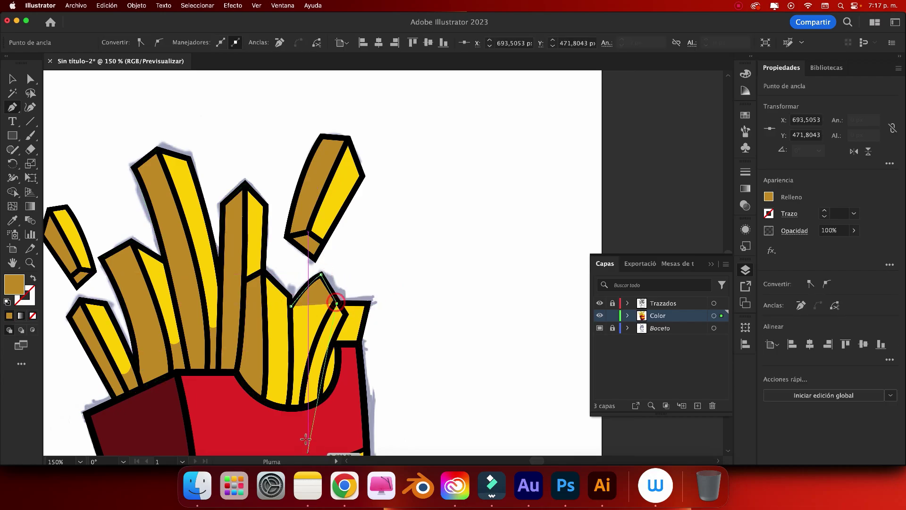
pyautogui.moveTo(305, 408); pyautogui.dragTo(311, 454)
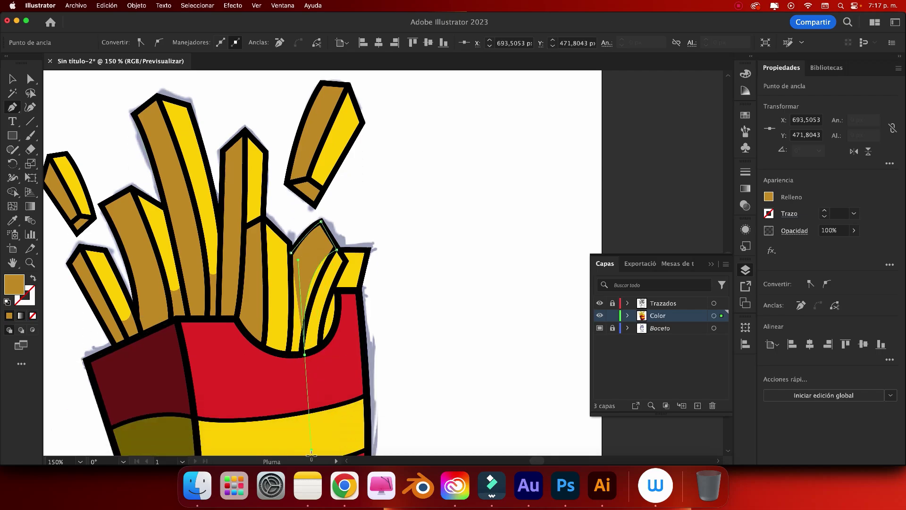
pyautogui.moveTo(302, 355); pyautogui.dragTo(308, 411)
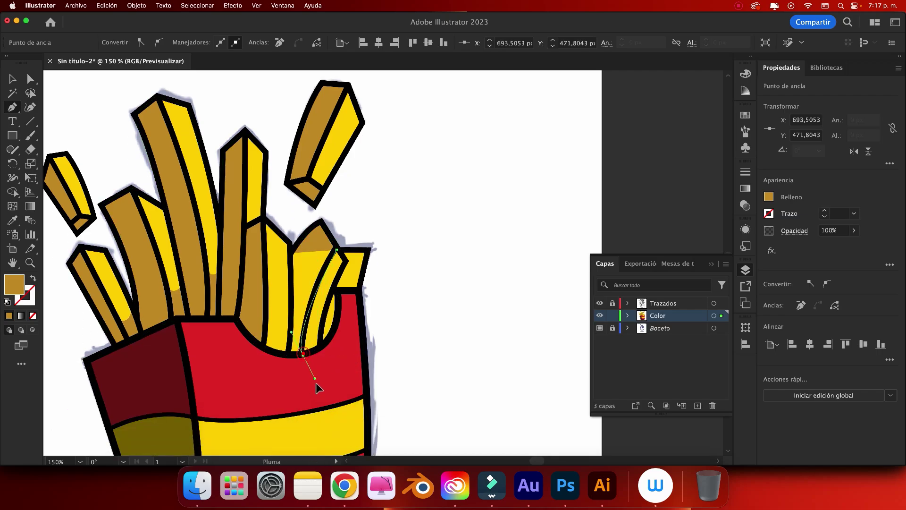
pyautogui.click(287, 355)
pyautogui.moveTo(290, 253); pyautogui.dragTo(281, 226)
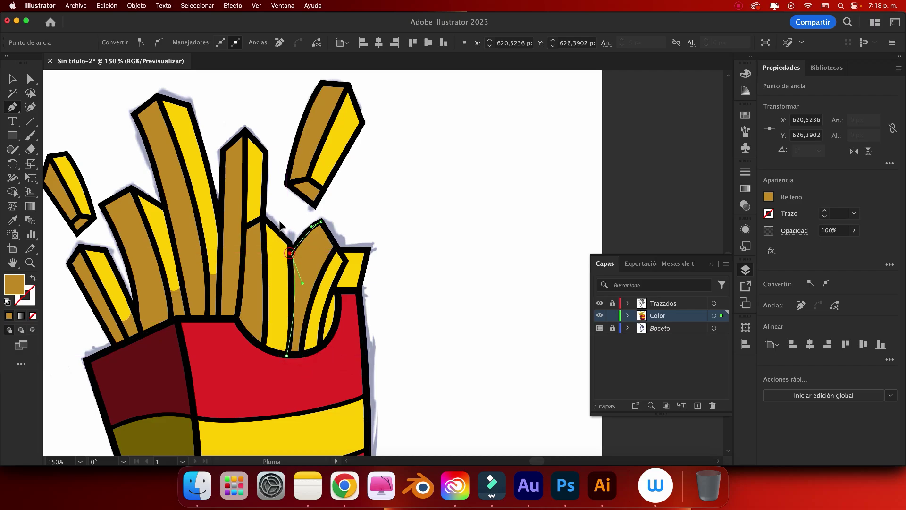
pyautogui.keyDown('ctrl'); pyautogui.click(288, 207); pyautogui.keyUp('ctrl')
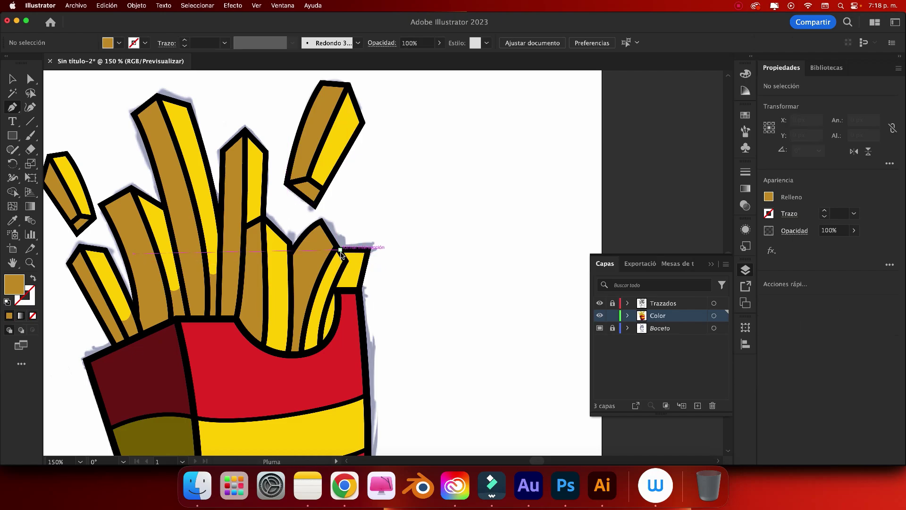
# - Draw brown shading along the curved rightmost fry beside the box's right edge
pyautogui.click(333, 289)
pyautogui.moveTo(341, 329); pyautogui.dragTo(336, 334)
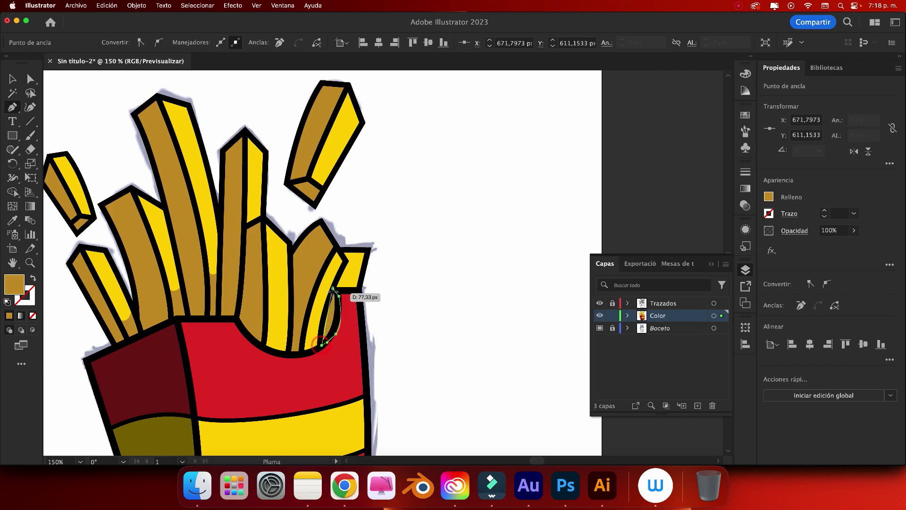
pyautogui.hotkey('ctrl', 'z')
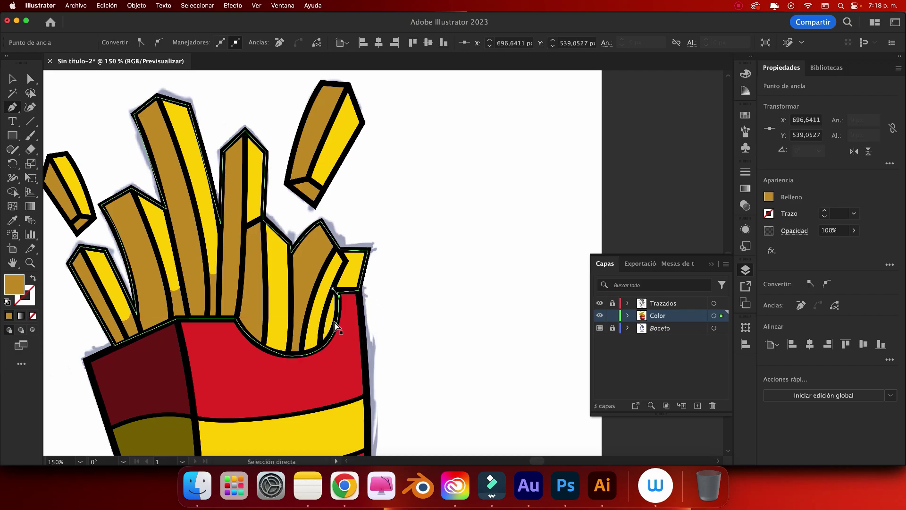
pyautogui.hotkey('ctrl', '+')
pyautogui.hotkey('ctrl', '+')
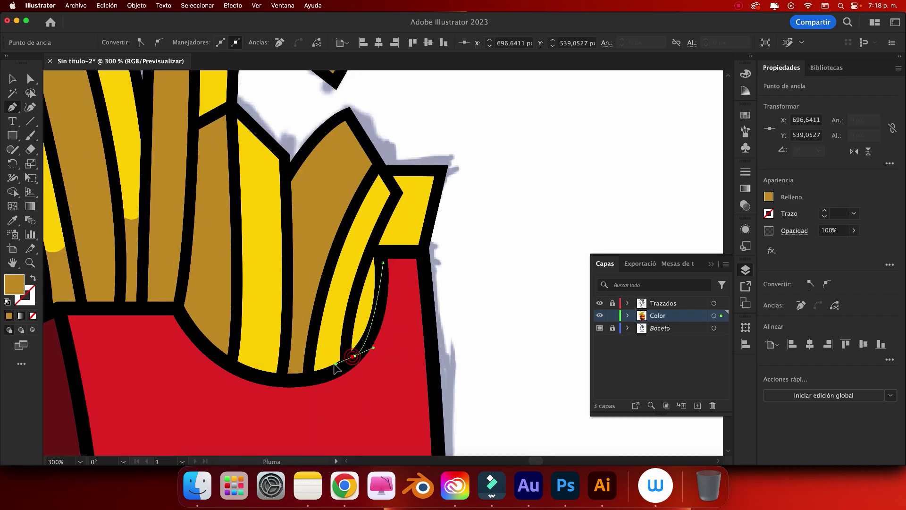
pyautogui.click(354, 354)
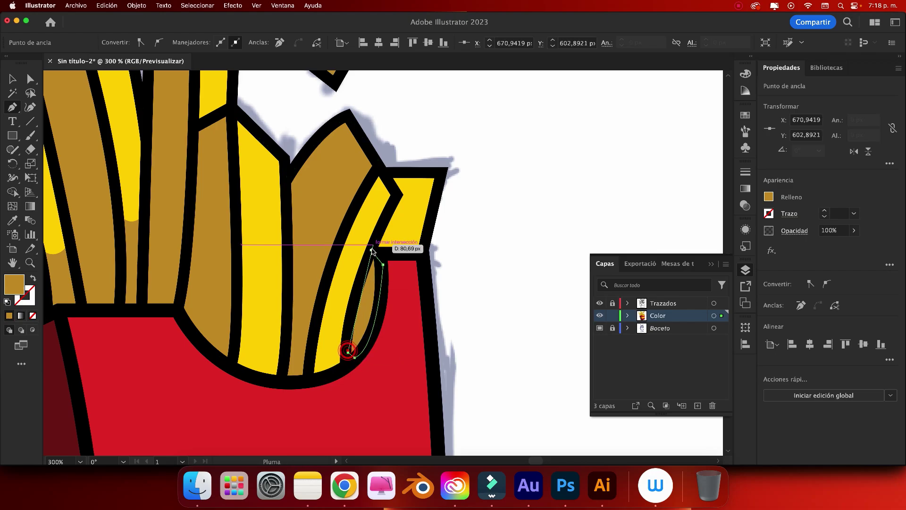
pyautogui.moveTo(371, 250); pyautogui.dragTo(383, 264)
pyautogui.press('super+shift+a')
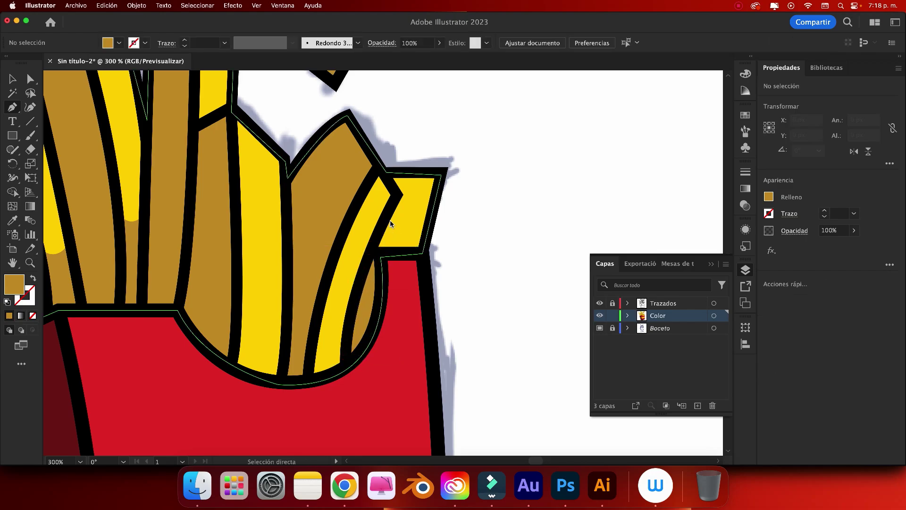
pyautogui.press('super+1')
pyautogui.press('super+minus')
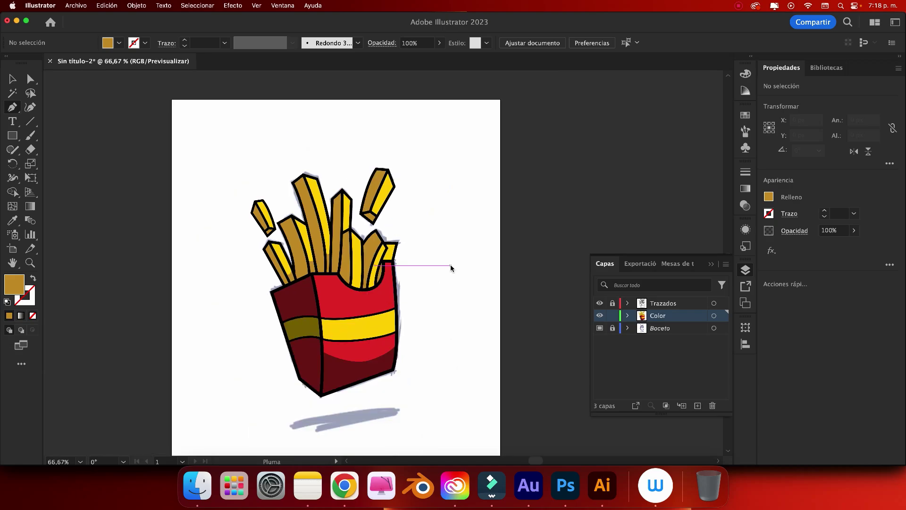
# - Select every shape with the brown fry fill and recolour them to hex b28222
pyautogui.click(12, 79)
pyautogui.click(261, 213)
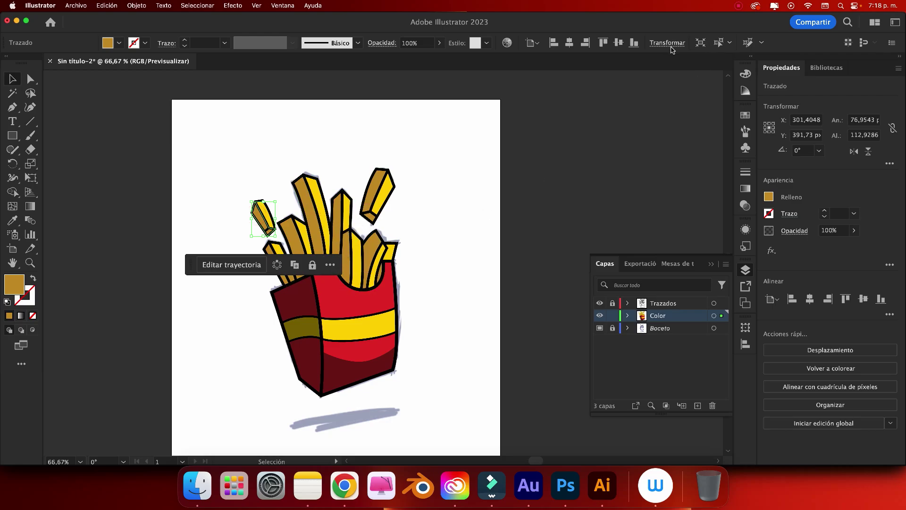
pyautogui.click(732, 43)
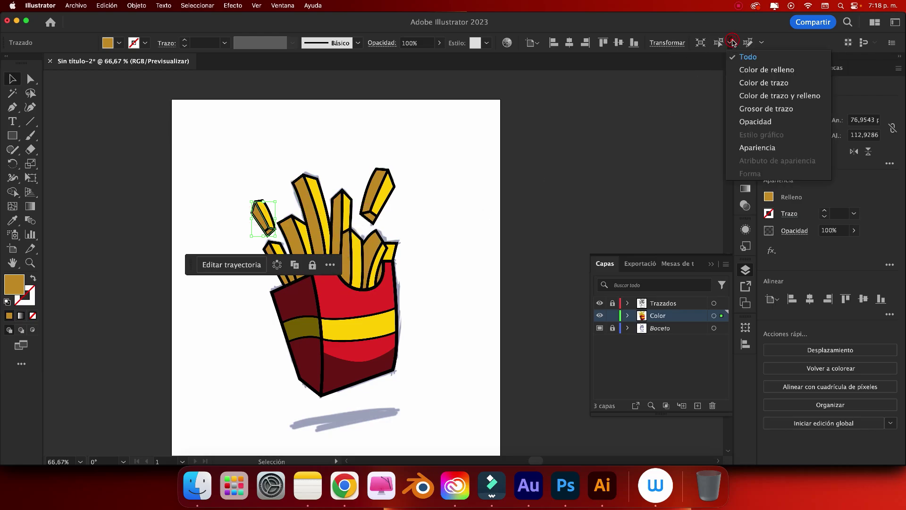
pyautogui.click(748, 70)
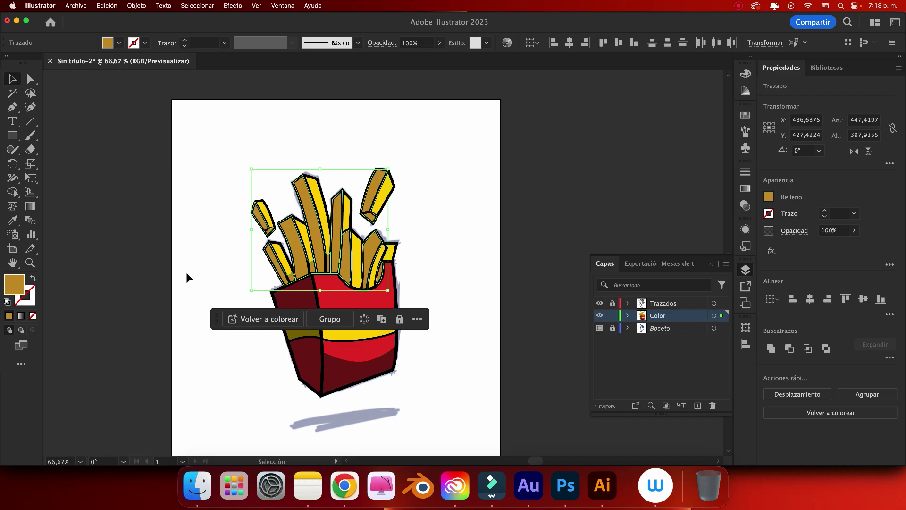
pyautogui.doubleClick(16, 284)
pyautogui.write('b28222')
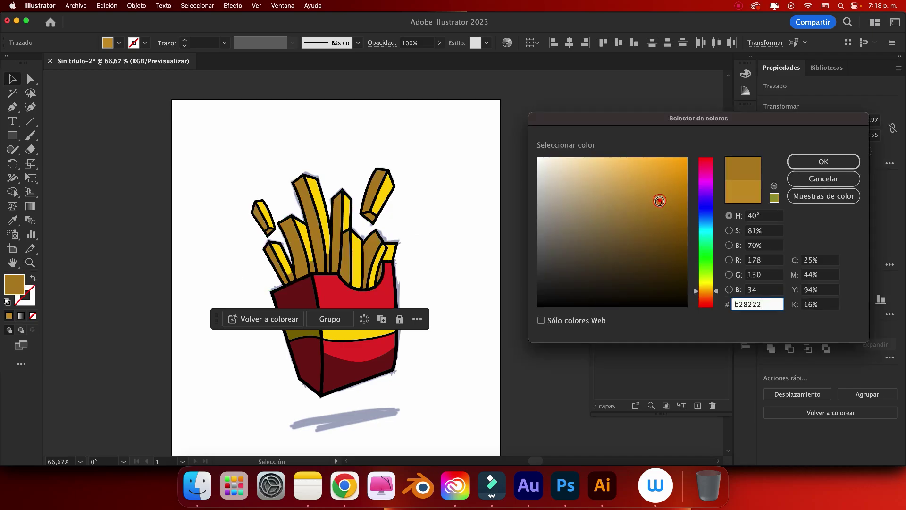
pyautogui.press('Return')
pyautogui.click(493, 153)
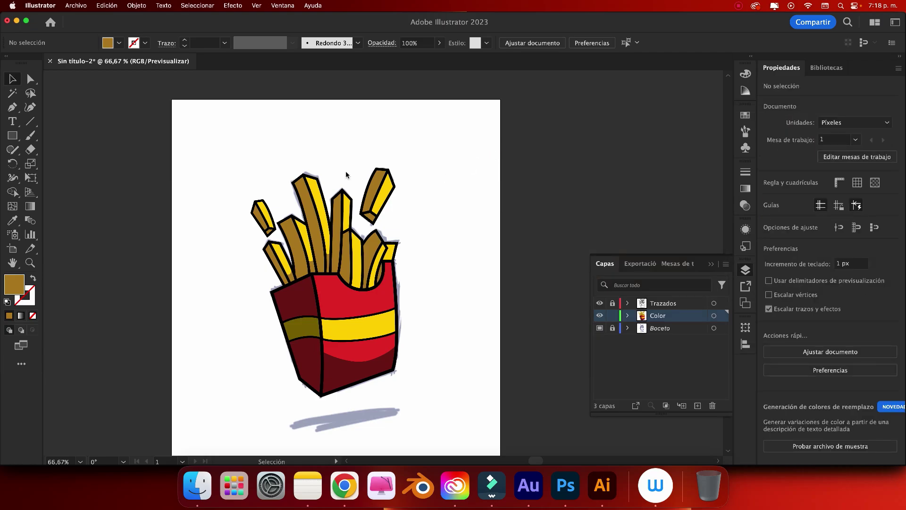
# - Sample the highlight colour from the artwork and zoom in on the fries with the Pen tool
pyautogui.press('i')
pyautogui.click(436, 167)
pyautogui.press('super+1')
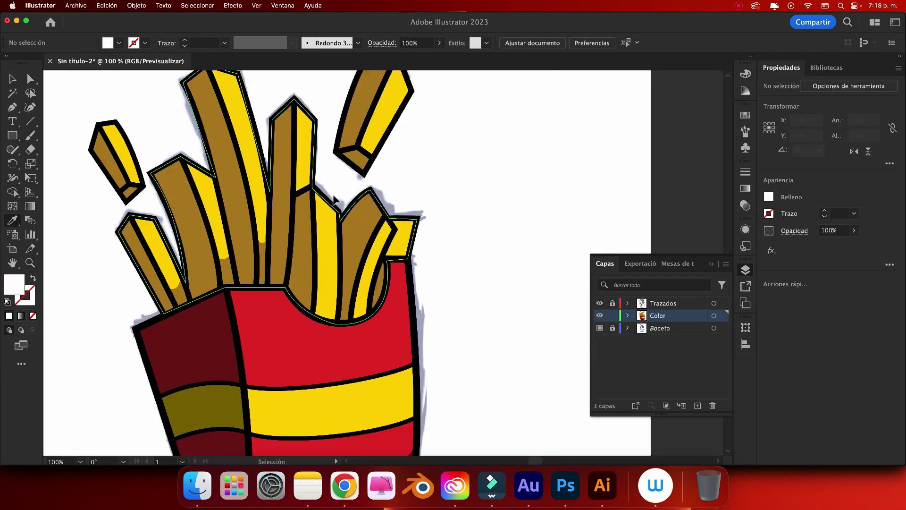
pyautogui.press('super+plus')
pyautogui.press('super+plus')
pyautogui.press('p')
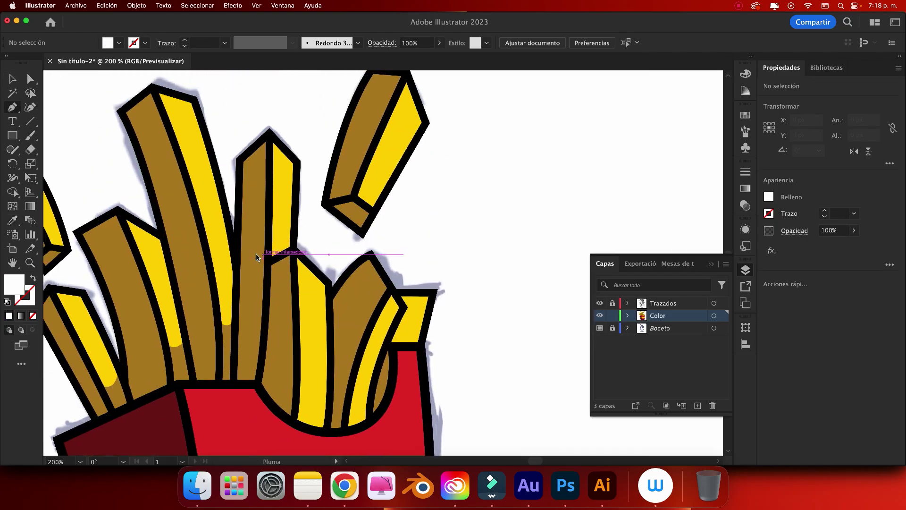
pyautogui.hscroll(-3, 256, 258)
# - Draw a closed, curved highlight shape on the small left fry
pyautogui.click(84, 173)
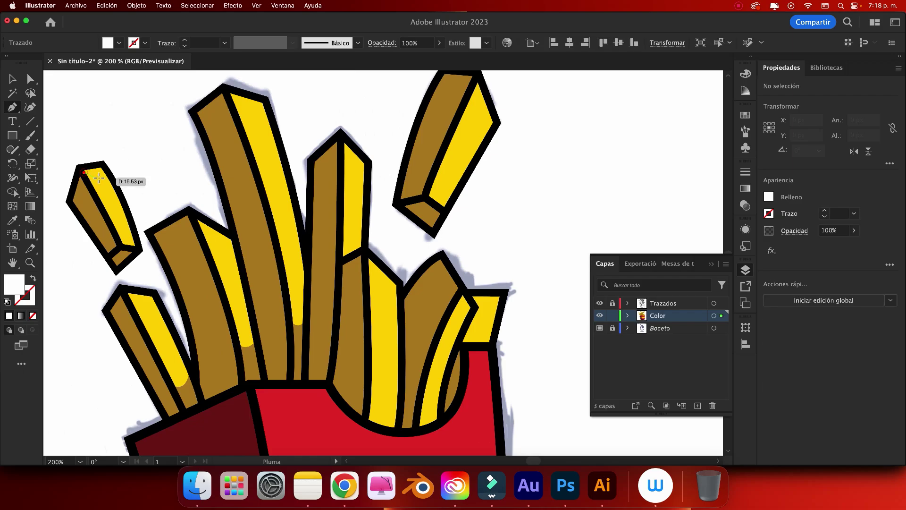
pyautogui.click(101, 171)
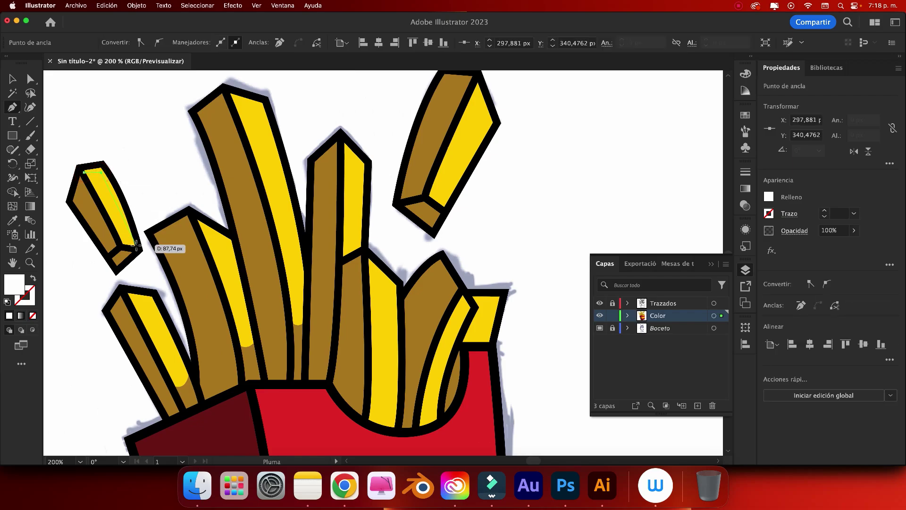
pyautogui.click(138, 247)
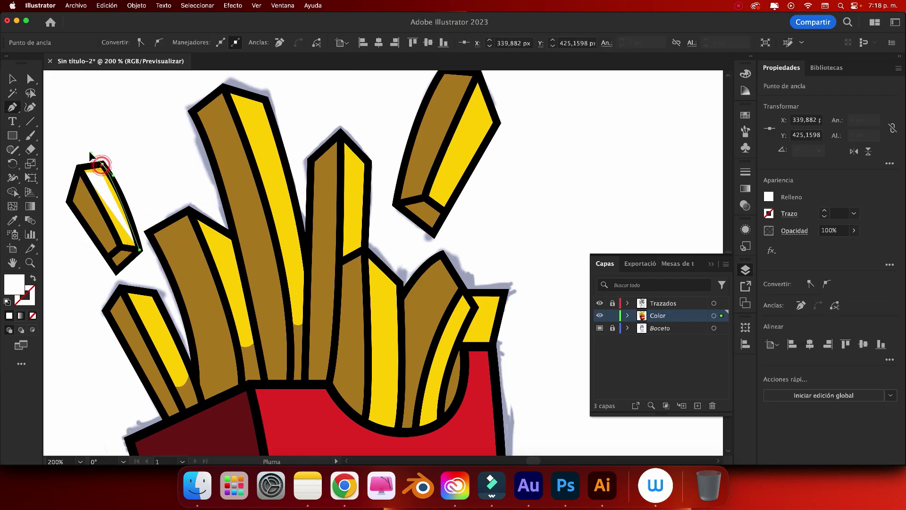
pyautogui.moveTo(102, 164); pyautogui.dragTo(86, 149)
pyautogui.click(102, 163)
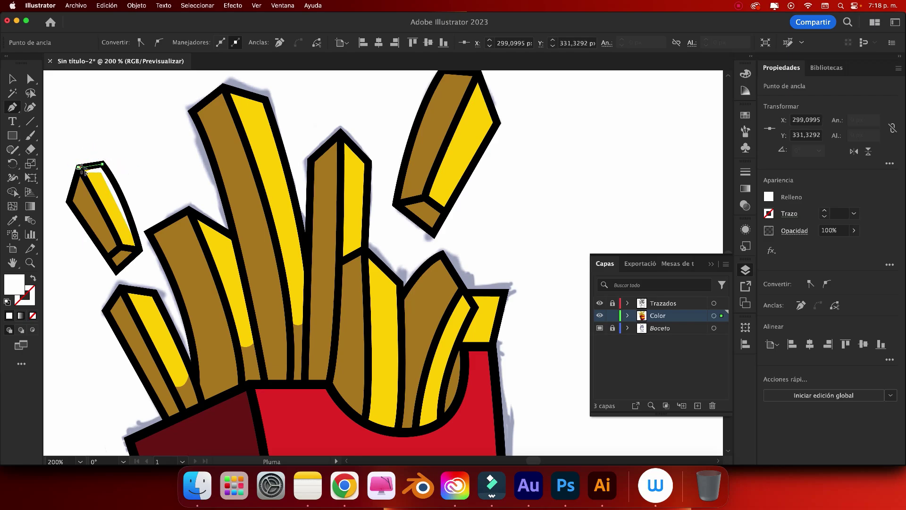
pyautogui.click(84, 173)
pyautogui.press('super+shift+a')
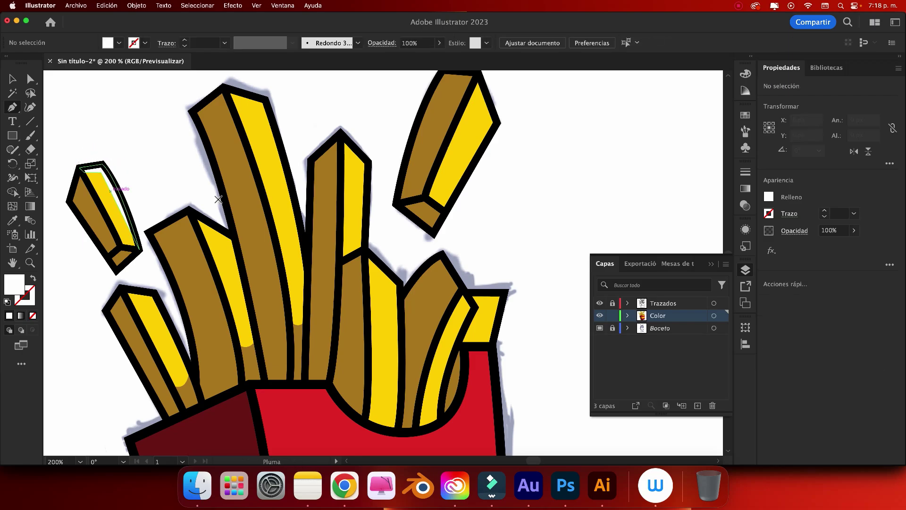
# - Draw curved highlight shapes on the next fry and along the tall fry's edge
pyautogui.click(128, 299)
pyautogui.moveTo(151, 302)
pyautogui.mouseDown()
pyautogui.moveTo(189, 366)
pyautogui.moveTo(122, 292)
pyautogui.mouseUp()
pyautogui.press('super+shift+a')
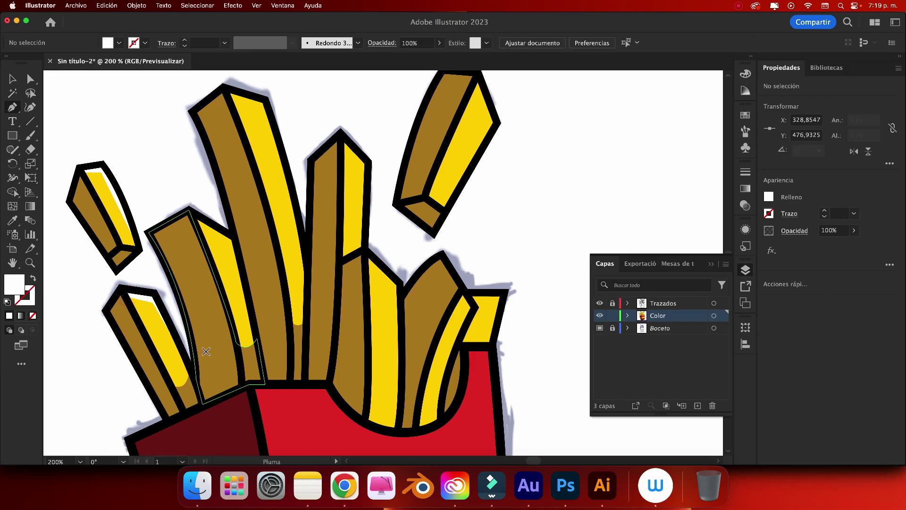
pyautogui.moveTo(200, 228)
pyautogui.mouseDown()
pyautogui.moveTo(229, 247)
pyautogui.moveTo(252, 326)
pyautogui.mouseUp()
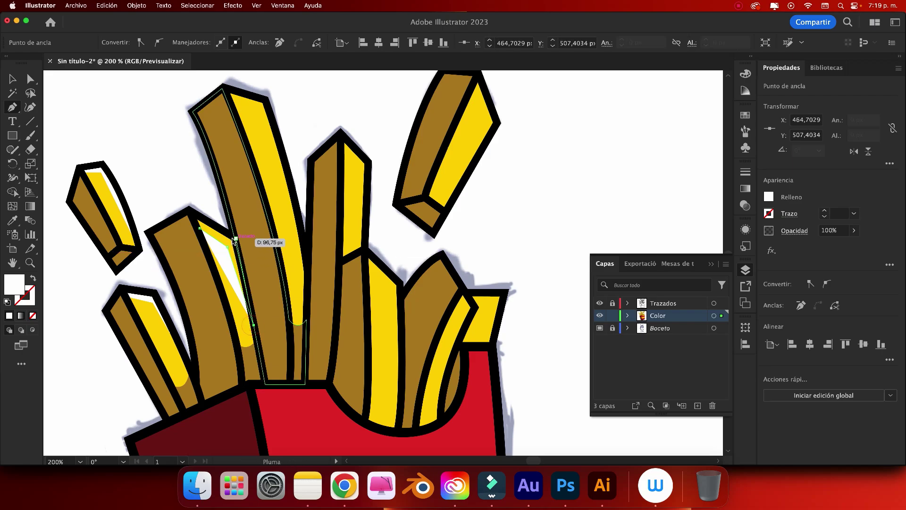
pyautogui.click(189, 209)
pyautogui.click(200, 229)
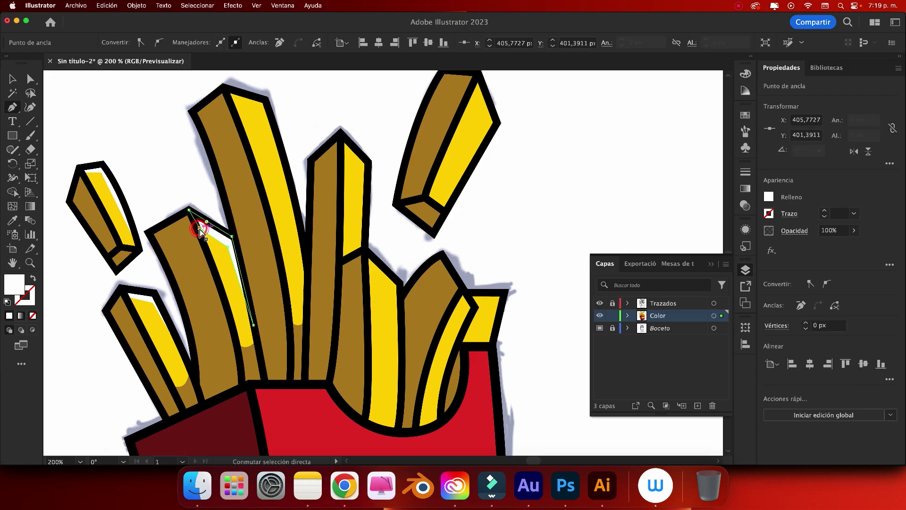
pyautogui.press('super+shift+a')
# - Trace a highlight from the tall fry's tip down its yellow side
pyautogui.scroll(5, 213, 215)
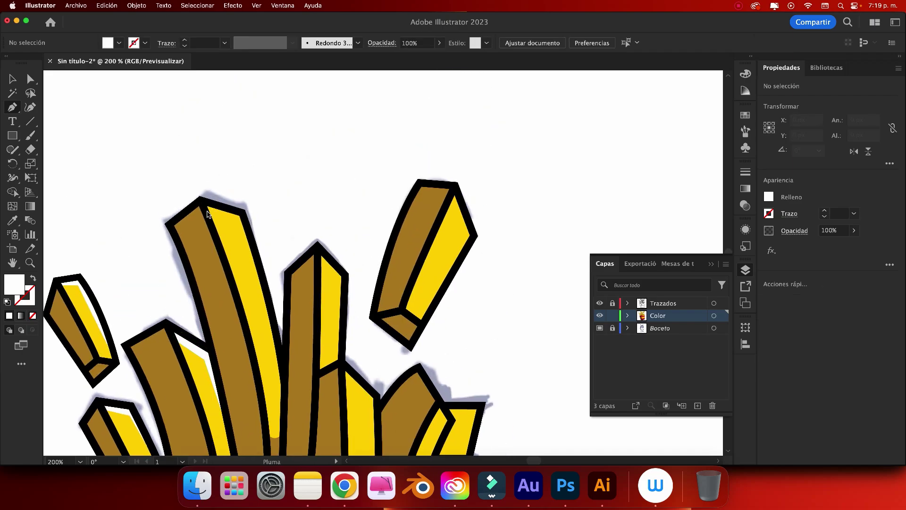
pyautogui.click(207, 212)
pyautogui.click(237, 224)
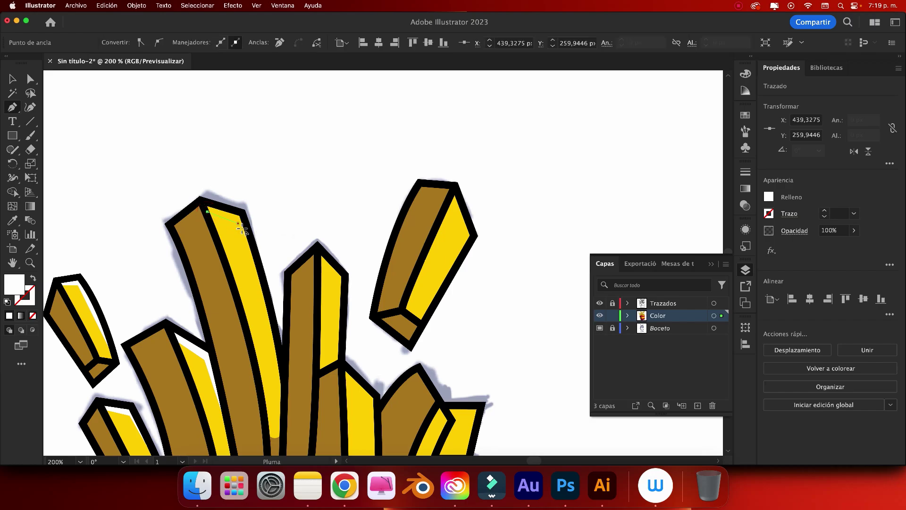
pyautogui.click(282, 390)
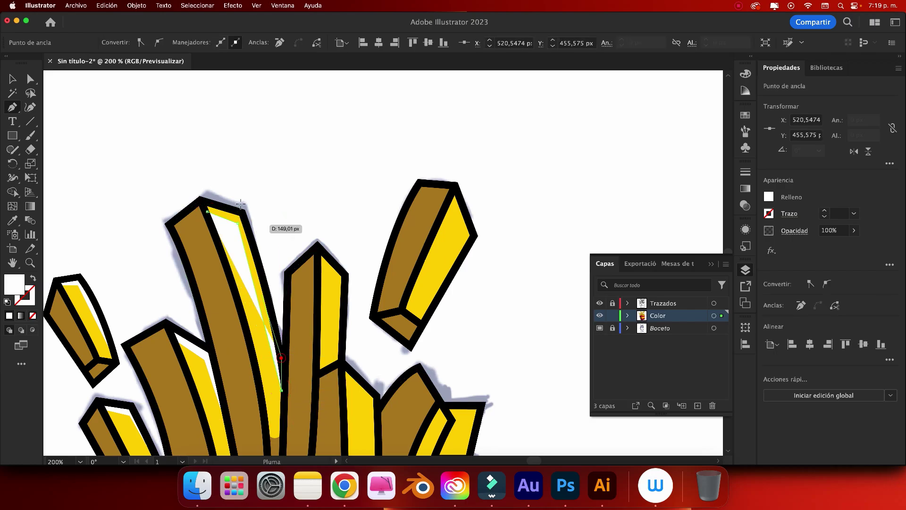
pyautogui.click(204, 200)
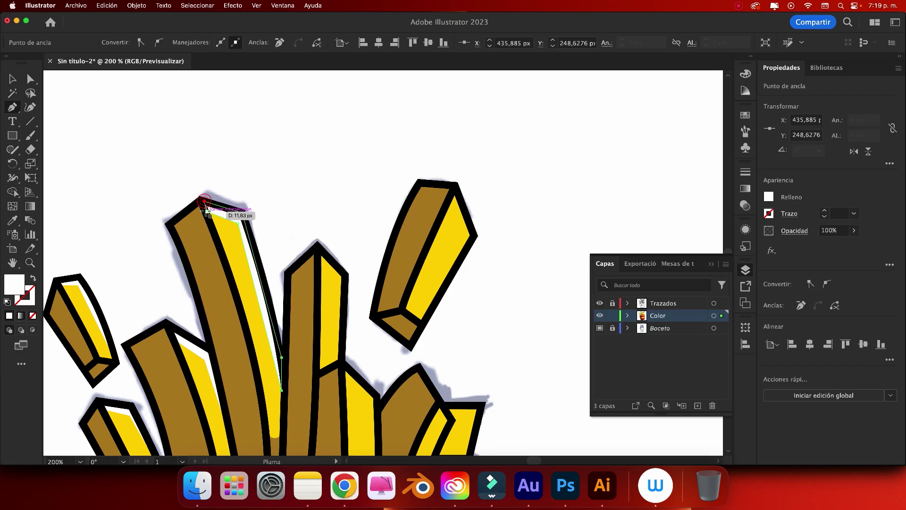
pyautogui.scroll(-5, 226, 189)
pyautogui.hscroll(4, 227, 188)
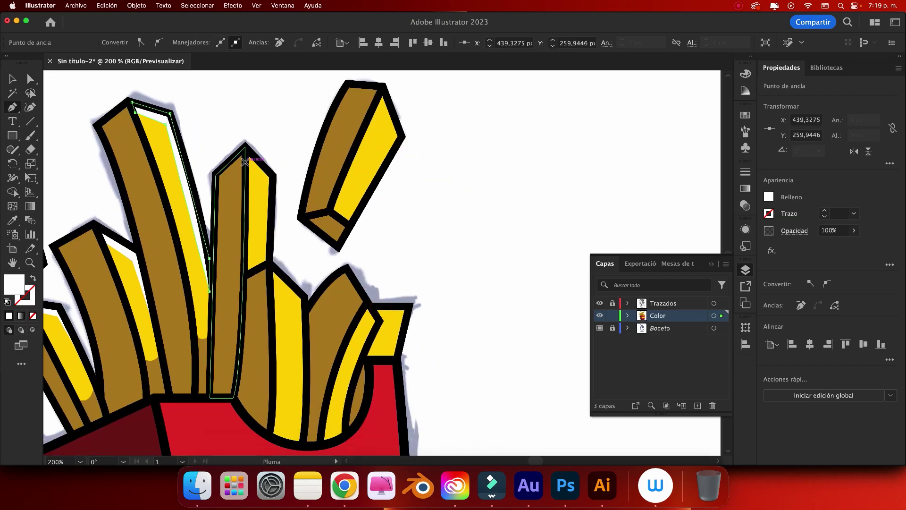
pyautogui.click(245, 161)
# - Outline a highlight on the middle fry's tip and side
pyautogui.click(262, 182)
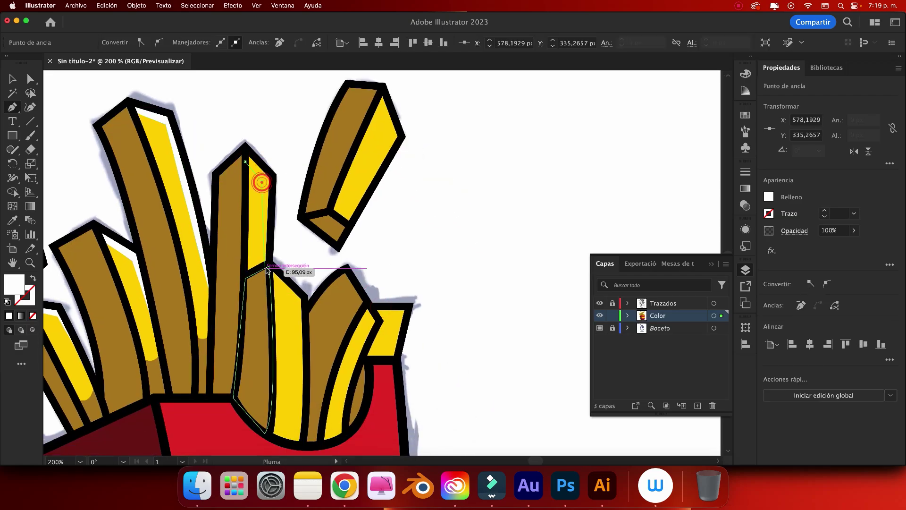
pyautogui.click(266, 267)
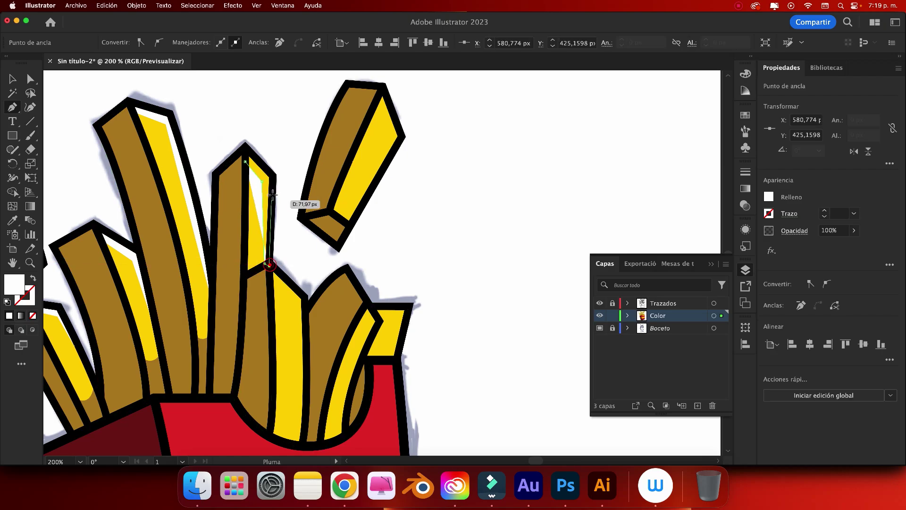
pyautogui.click(273, 176)
pyautogui.click(245, 147)
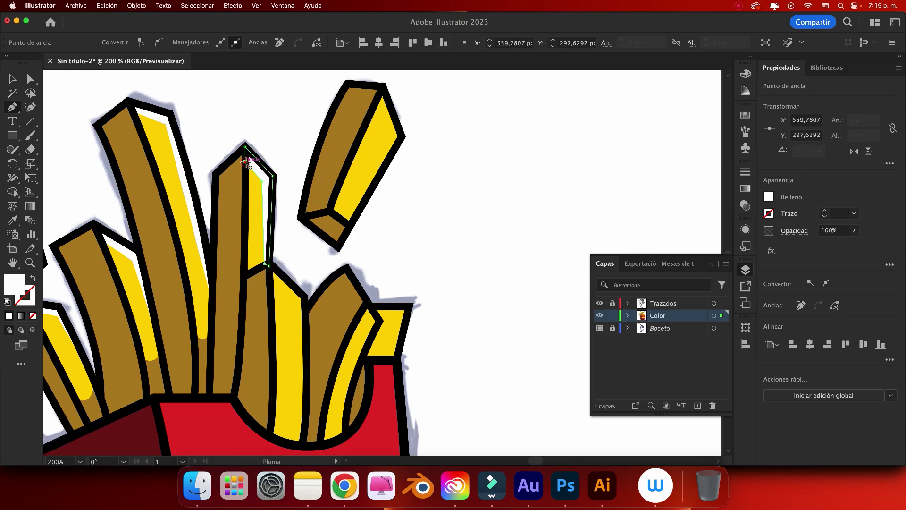
pyautogui.scroll(-5, 439, 257)
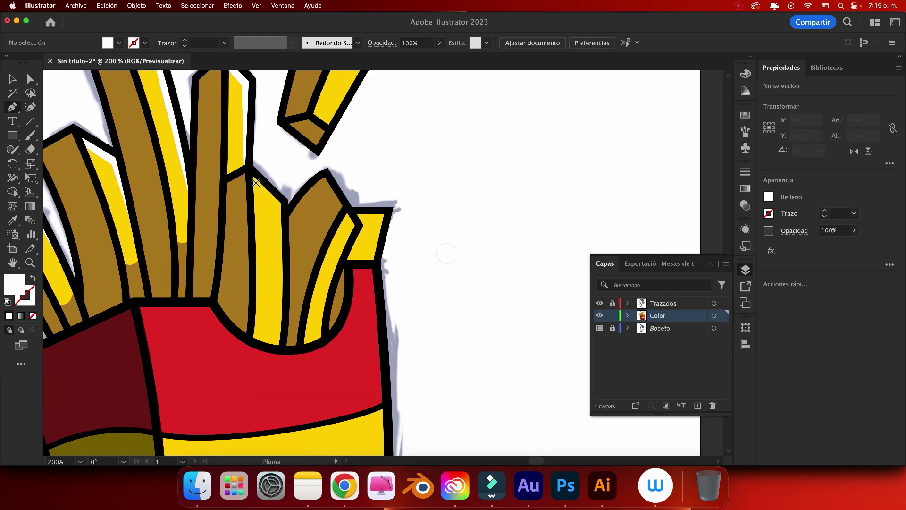
# - Draw a curved highlight on the fry above the box, running down to the box edge
pyautogui.click(249, 178)
pyautogui.click(274, 209)
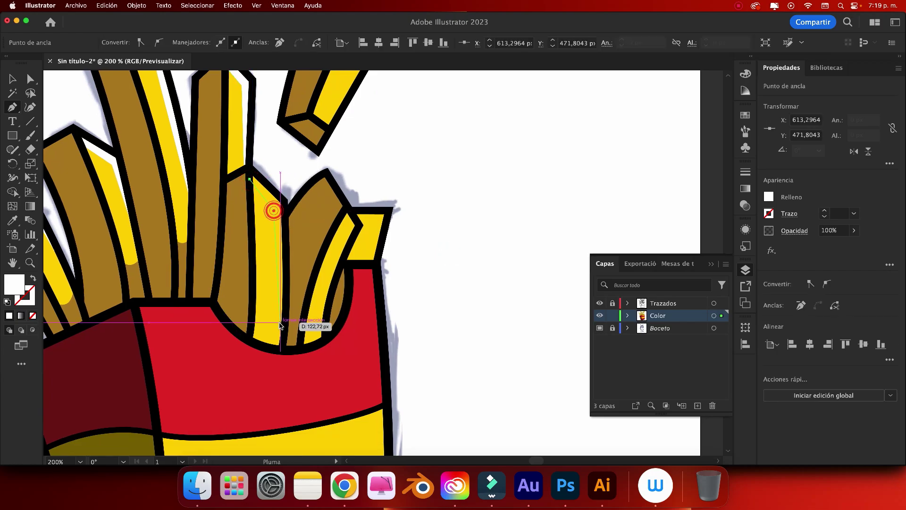
pyautogui.click(282, 332)
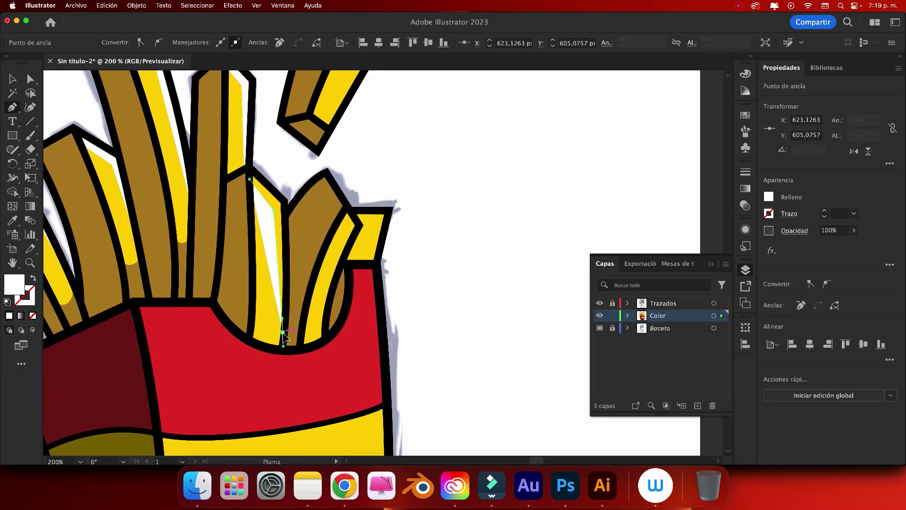
pyautogui.moveTo(284, 203); pyautogui.dragTo(290, 226)
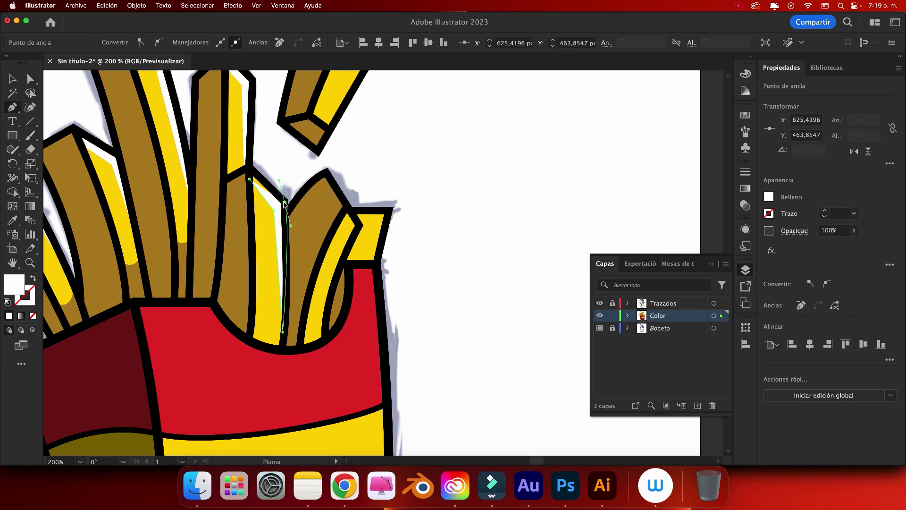
pyautogui.click(251, 179)
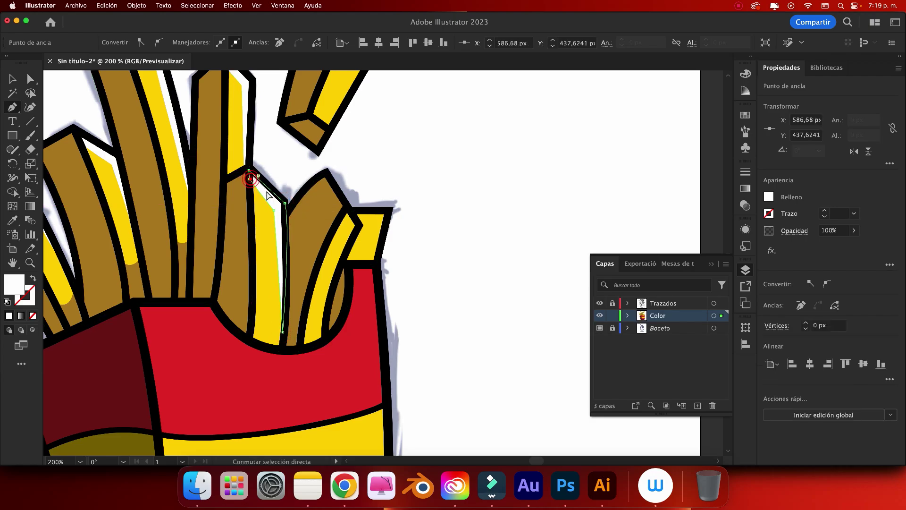
pyautogui.press('super+shift+a')
# - Outline a closed highlight shape on the flying fry
pyautogui.scroll(5, 375, 162)
pyautogui.hscroll(2, 375, 161)
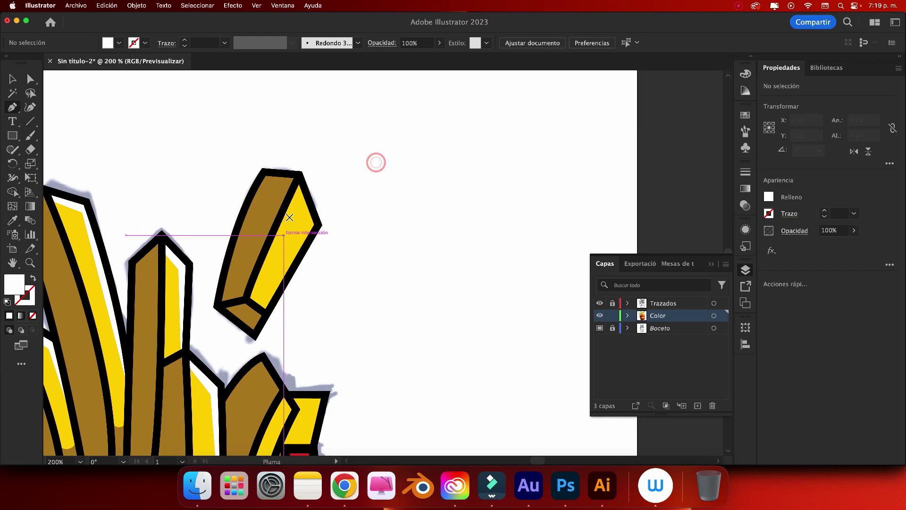
pyautogui.click(294, 190)
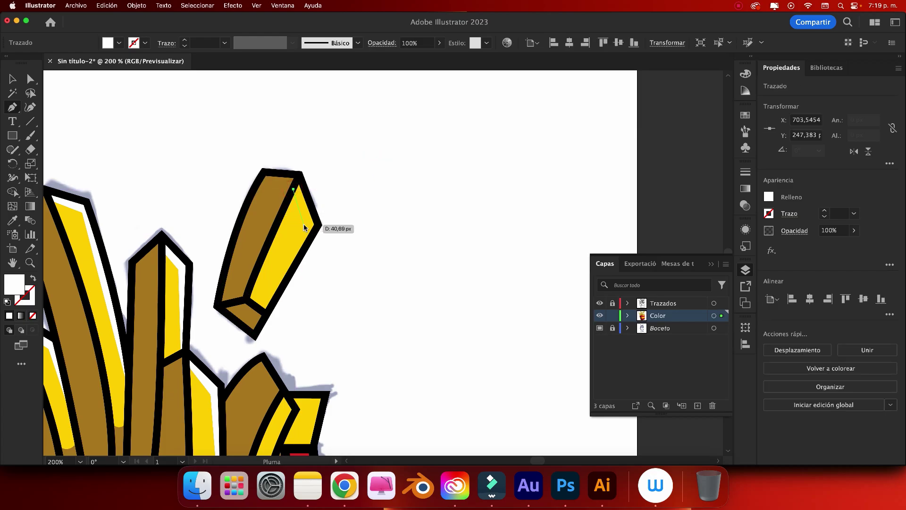
pyautogui.click(304, 228)
pyautogui.click(272, 306)
pyautogui.click(318, 225)
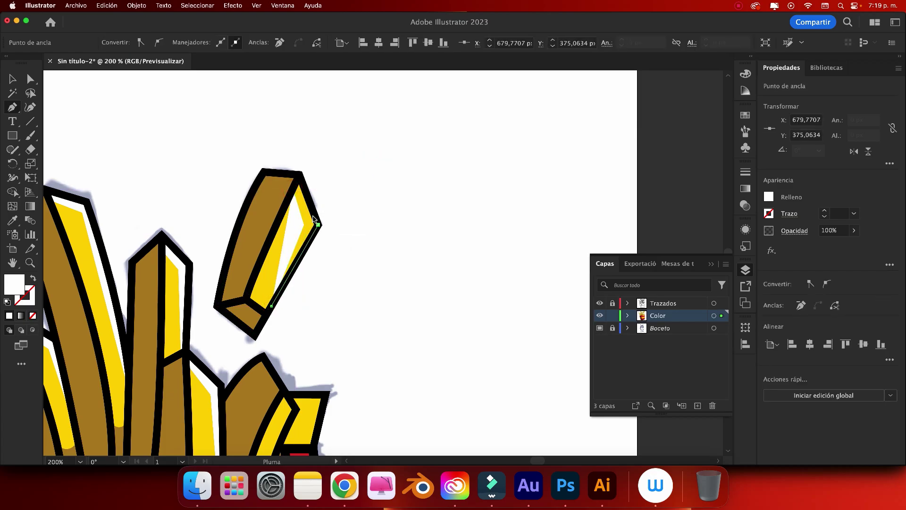
pyautogui.click(299, 174)
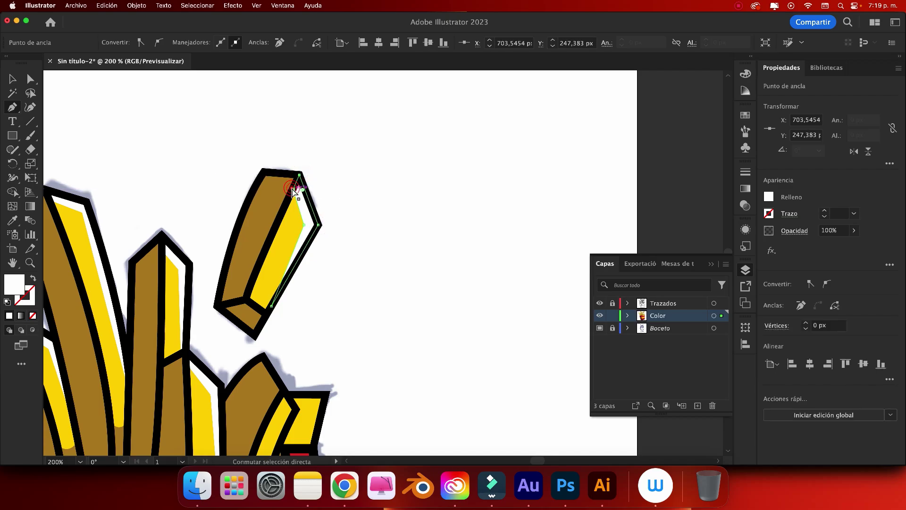
pyautogui.click(293, 190)
pyautogui.scroll(-5, 406, 142)
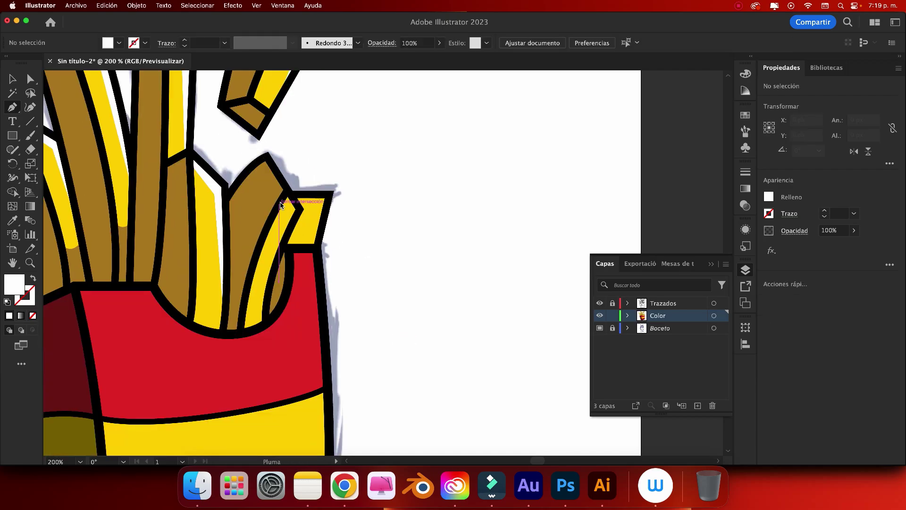
# - Start a curved highlight on the rightmost fry's tip, redoing a misplaced anchor
pyautogui.click(280, 203)
pyautogui.hotkey('ctrl', 'z')
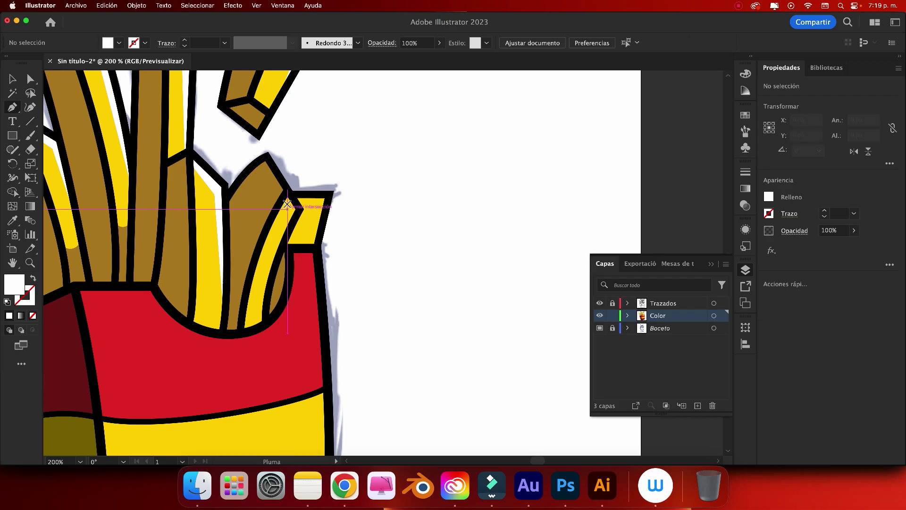
pyautogui.moveTo(287, 211); pyautogui.dragTo(273, 273)
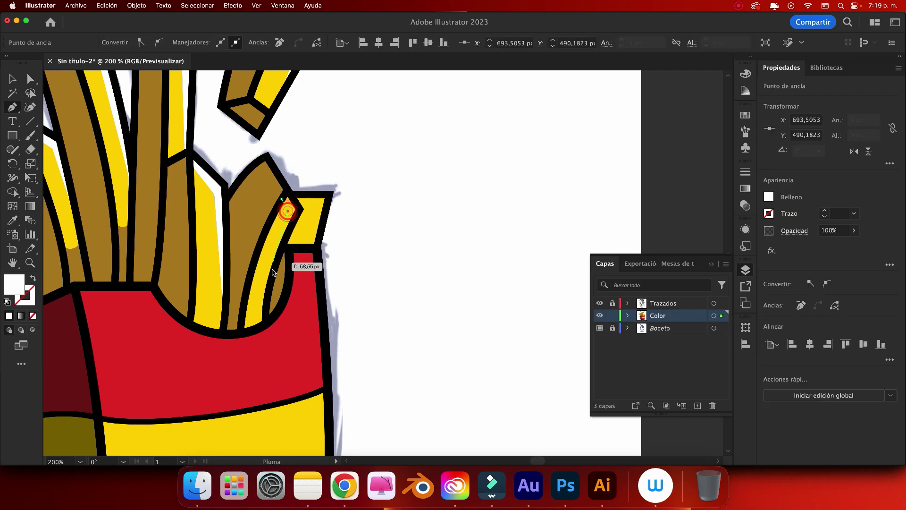
pyautogui.click(270, 284)
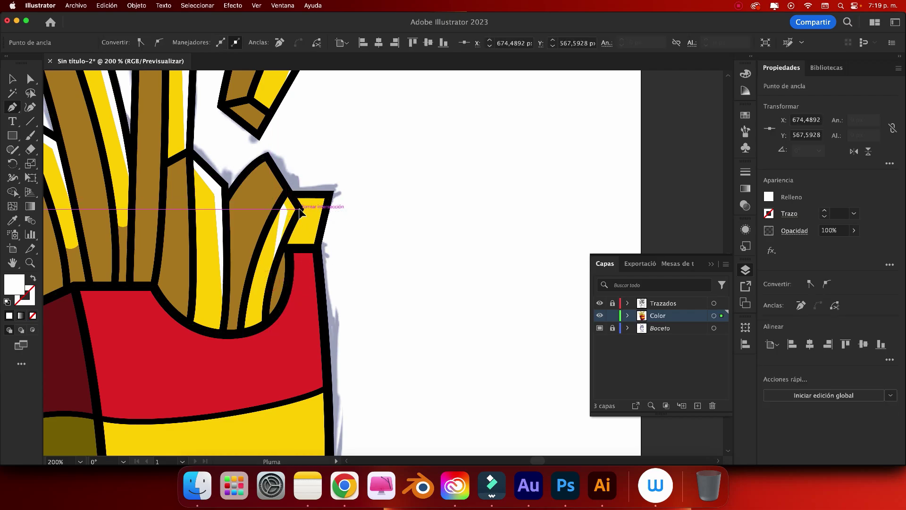
pyautogui.click(300, 209)
pyautogui.click(287, 191)
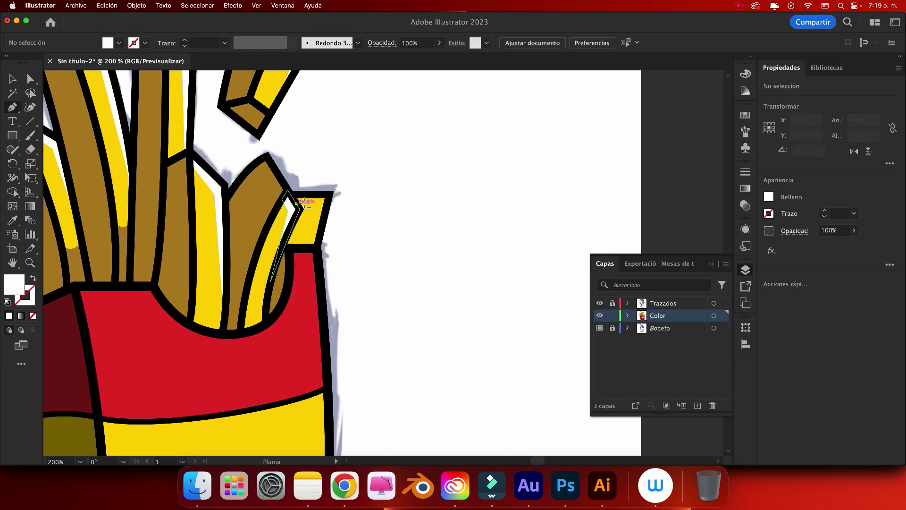
# - Outline a closed highlight along the box's top-right rim, then fit the artboard
pyautogui.click(296, 204)
pyautogui.click(328, 202)
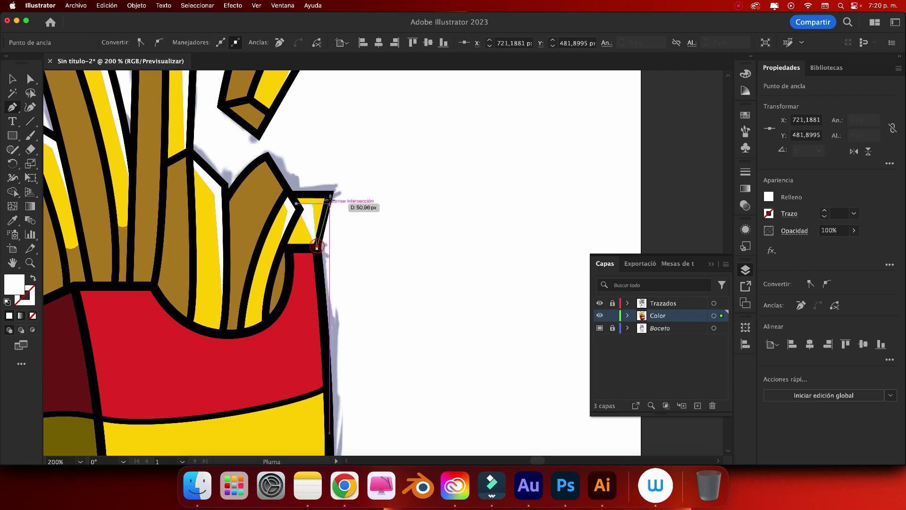
pyautogui.click(317, 246)
pyautogui.click(313, 203)
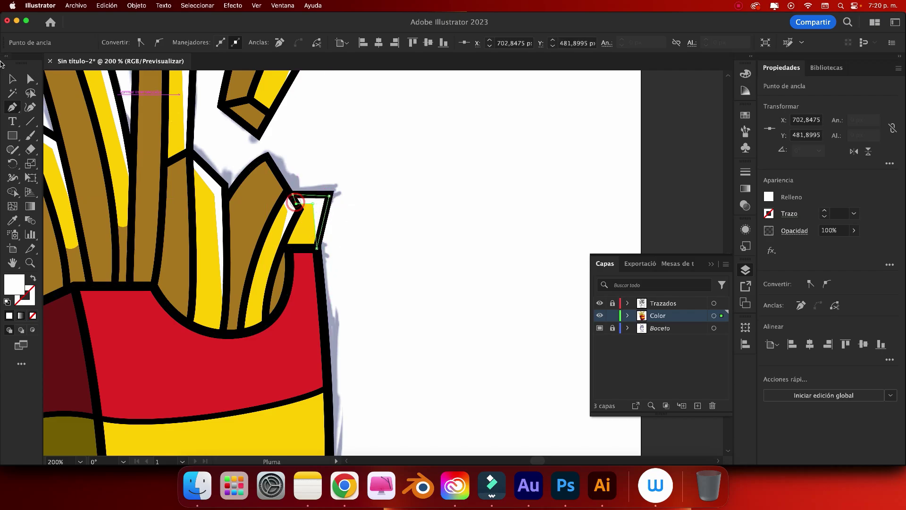
pyautogui.click(296, 202)
pyautogui.press('v')
pyautogui.click(458, 202)
pyautogui.press('super+0')
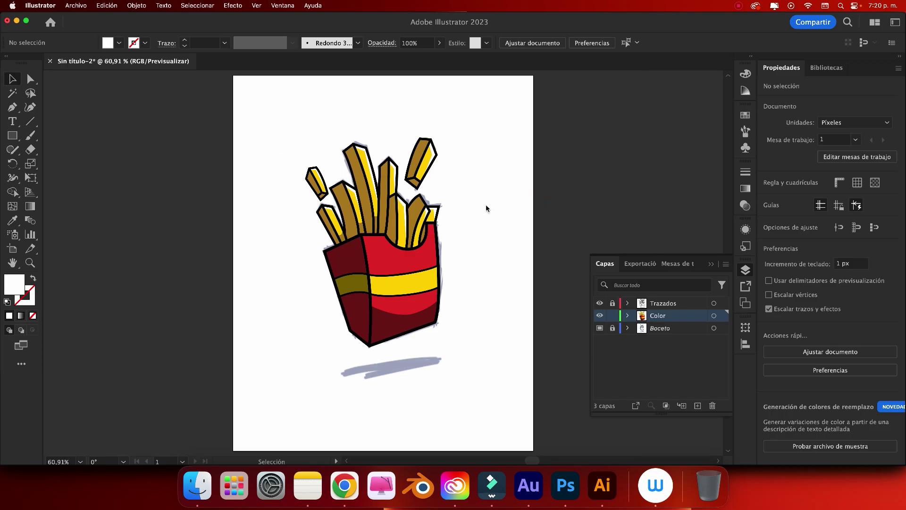
# - Zoom in and begin a highlight along the box's top edge, undoing the misplaced anchors
pyautogui.press('a')
pyautogui.press('super+equal')
pyautogui.press('super+equal')
pyautogui.press('super+equal')
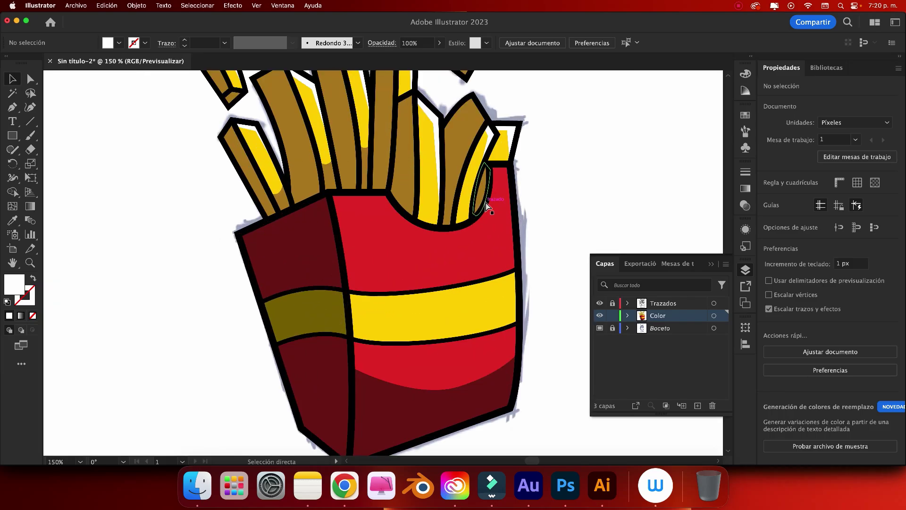
pyautogui.press('p')
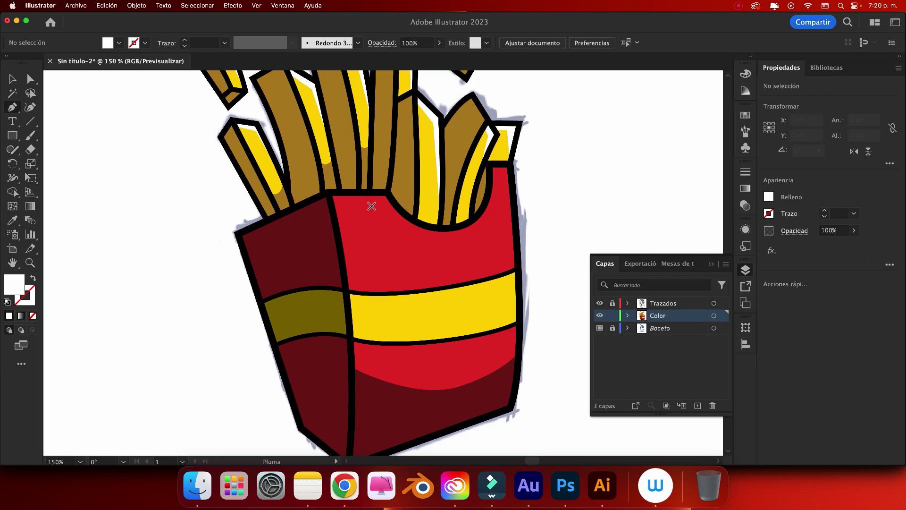
pyautogui.click(332, 201)
pyautogui.click(377, 201)
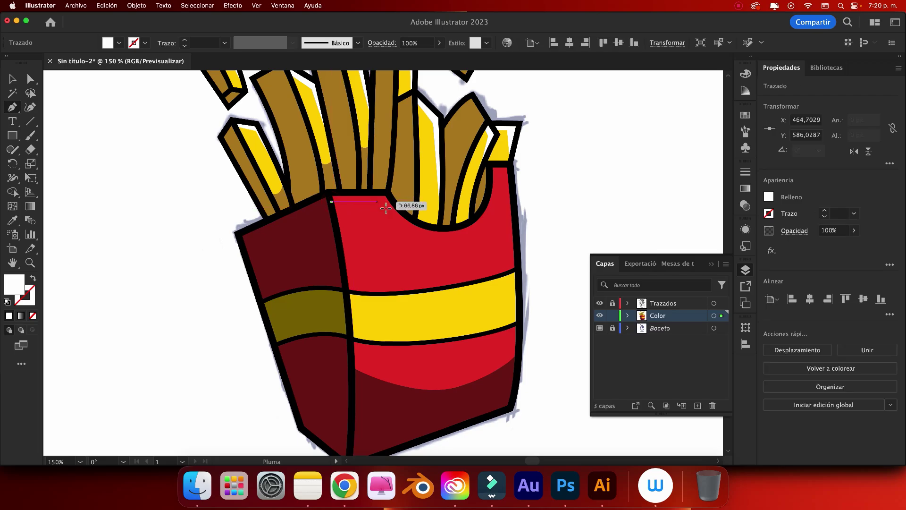
pyautogui.moveTo(454, 229); pyautogui.dragTo(456, 232)
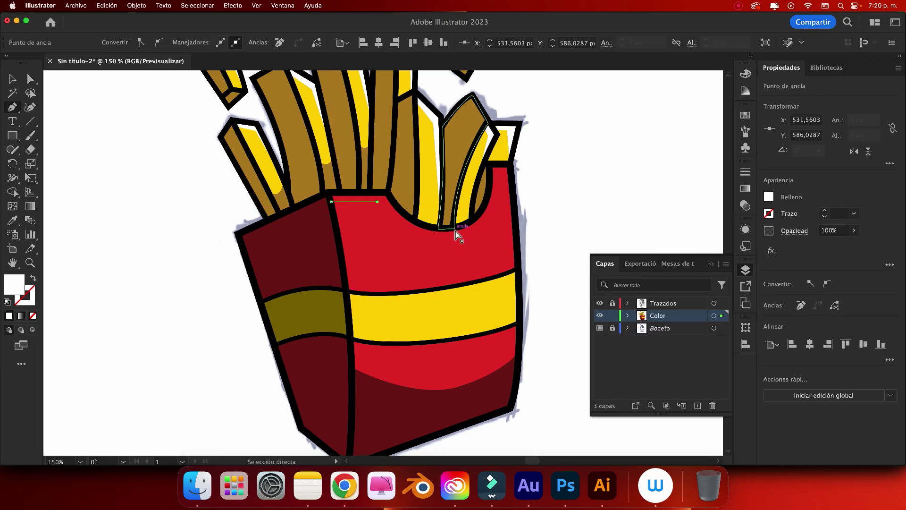
pyautogui.press('super+z')
pyautogui.press('super+z')
pyautogui.press('super+z')
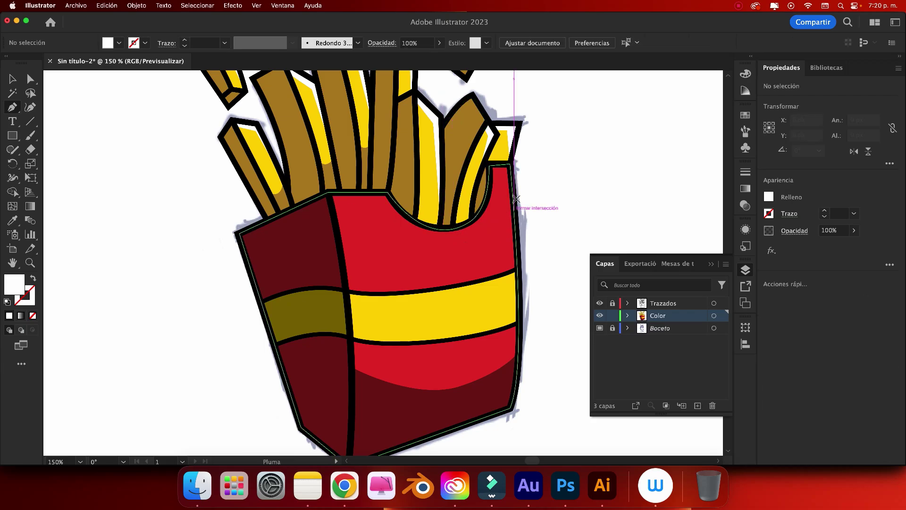
# - Draw a curved highlight from the right rim down into the scoop and back up
pyautogui.moveTo(511, 173); pyautogui.dragTo(499, 176)
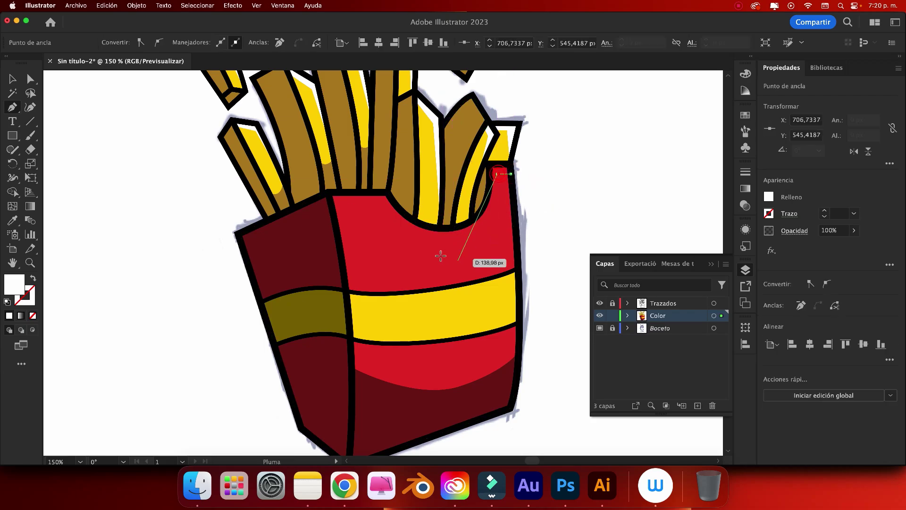
pyautogui.moveTo(443, 232)
pyautogui.mouseDown()
pyautogui.moveTo(398, 232)
pyautogui.moveTo(449, 230)
pyautogui.moveTo(417, 225)
pyautogui.mouseUp()
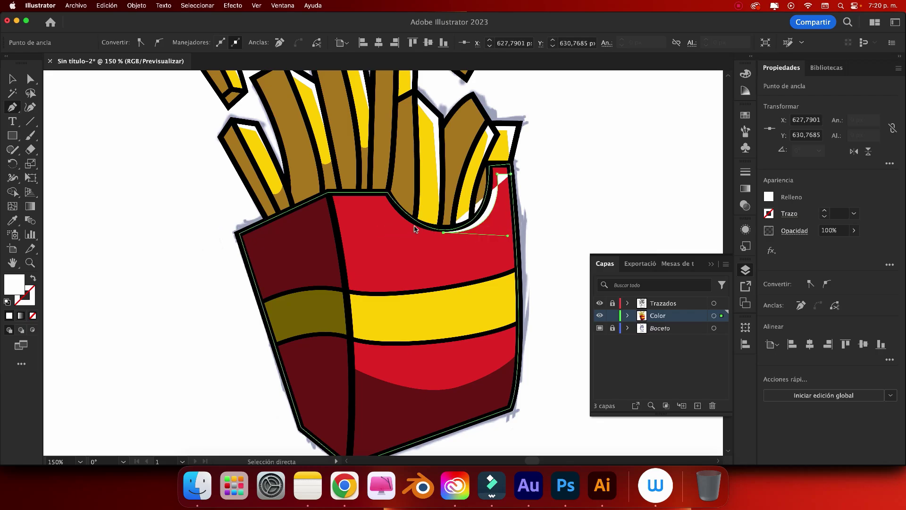
pyautogui.hotkey('ctrl', 'z')
pyautogui.moveTo(420, 226); pyautogui.dragTo(334, 195)
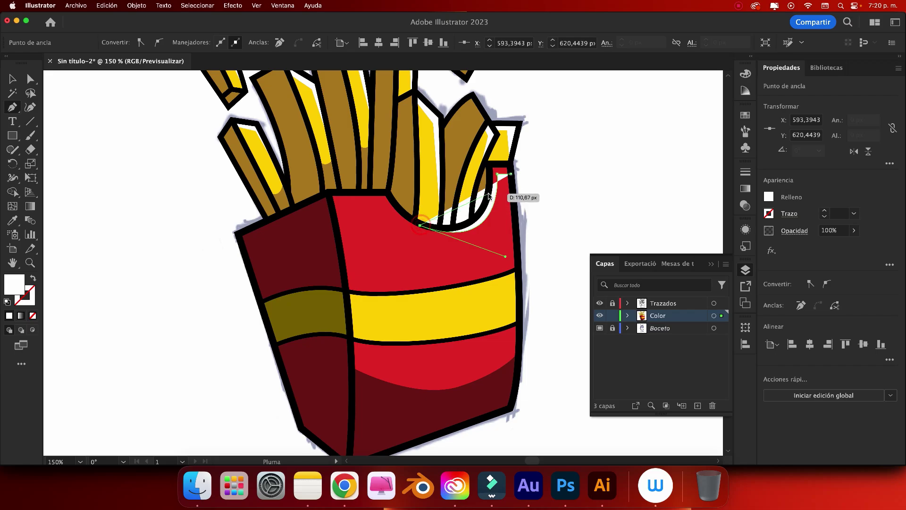
pyautogui.moveTo(486, 195)
pyautogui.mouseDown()
pyautogui.moveTo(501, 150)
pyautogui.moveTo(505, 163)
pyautogui.mouseUp()
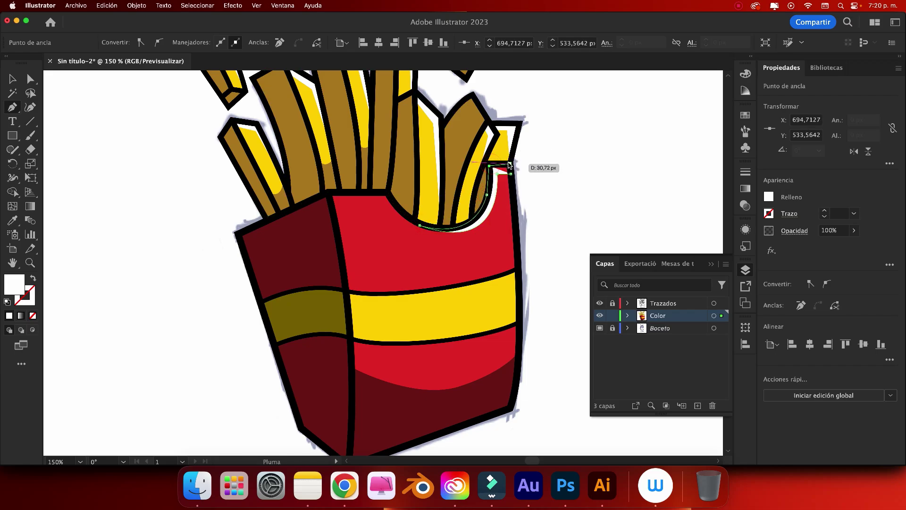
pyautogui.click(510, 164)
pyautogui.press('v')
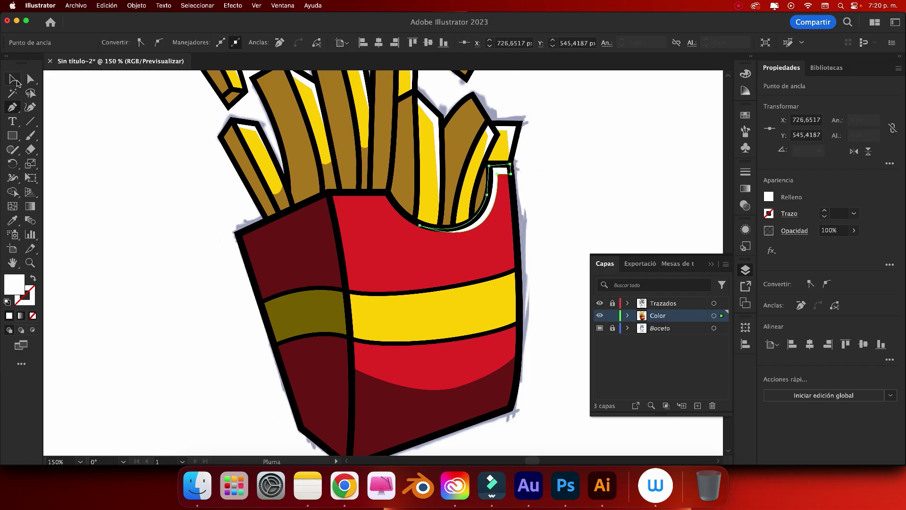
pyautogui.click(126, 148)
pyautogui.press('super+0')
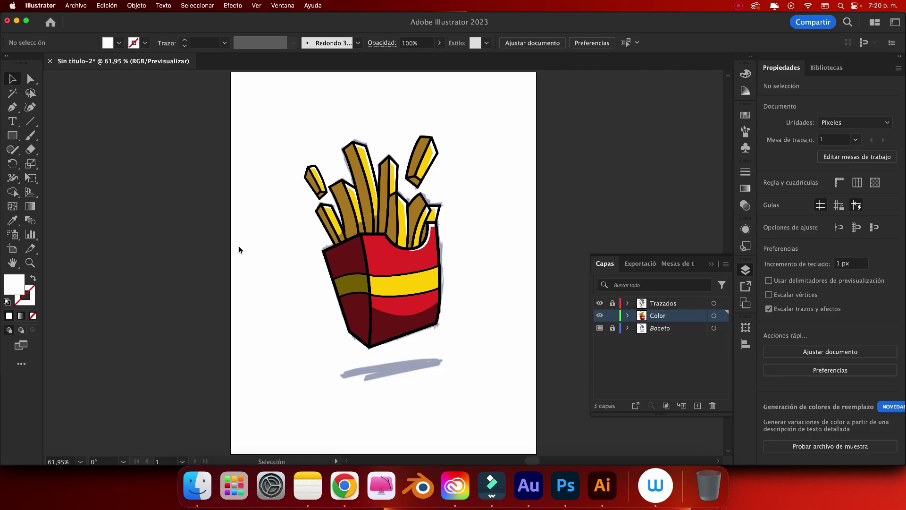
# - Start a highlight along the front panel's top edge, undoing an overlong curve
pyautogui.press('super+equal')
pyautogui.press('super+equal')
pyautogui.press('super+equal')
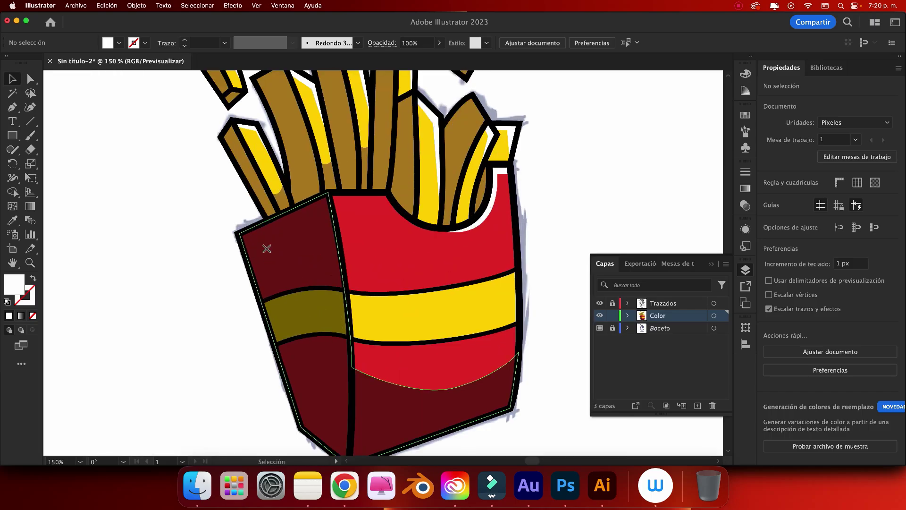
pyautogui.press('p')
pyautogui.click(332, 201)
pyautogui.click(379, 201)
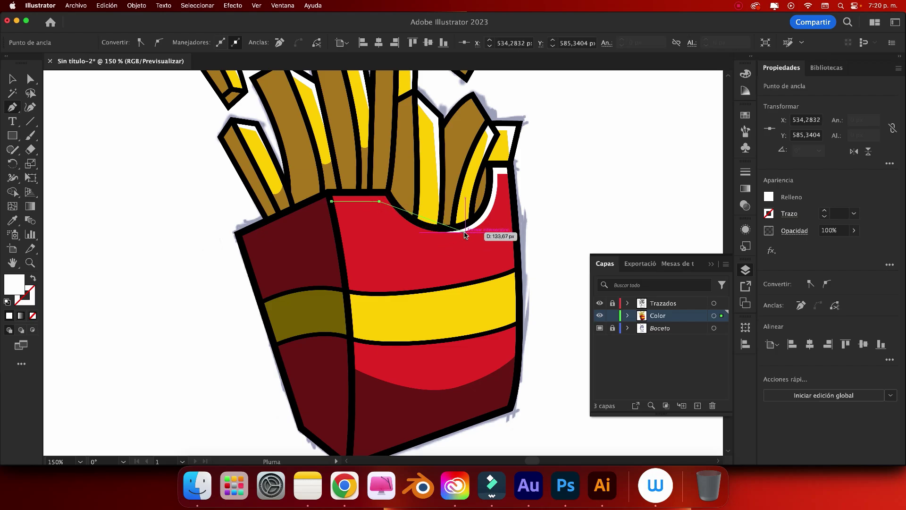
pyautogui.moveTo(465, 231)
pyautogui.mouseDown()
pyautogui.moveTo(557, 192)
pyautogui.moveTo(528, 188)
pyautogui.mouseUp()
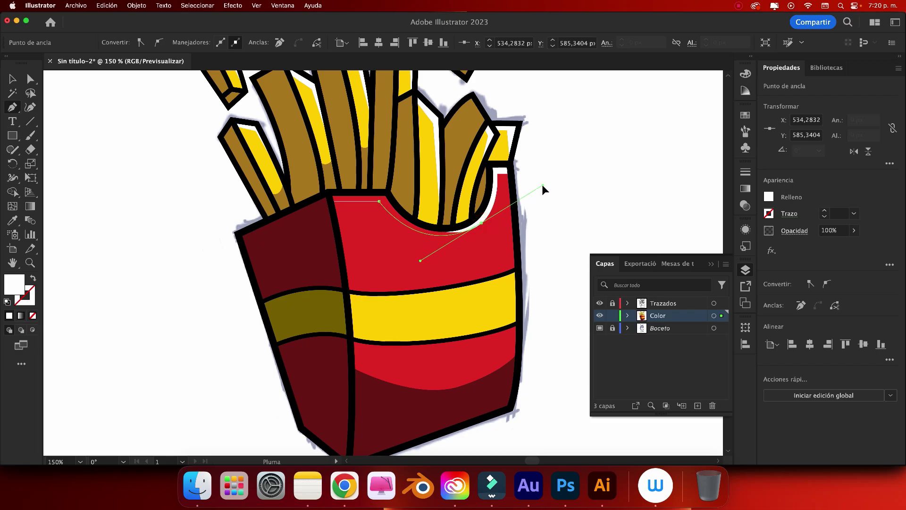
pyautogui.press('super+z')
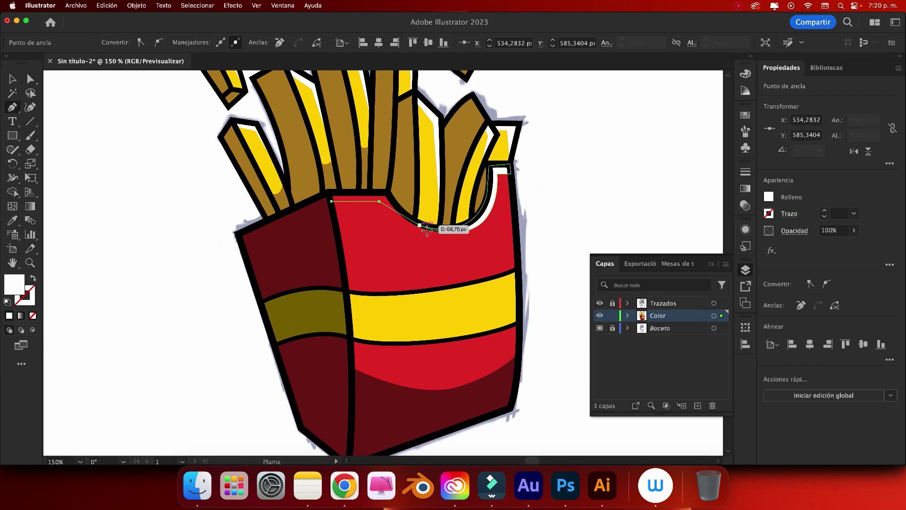
pyautogui.press('super+z')
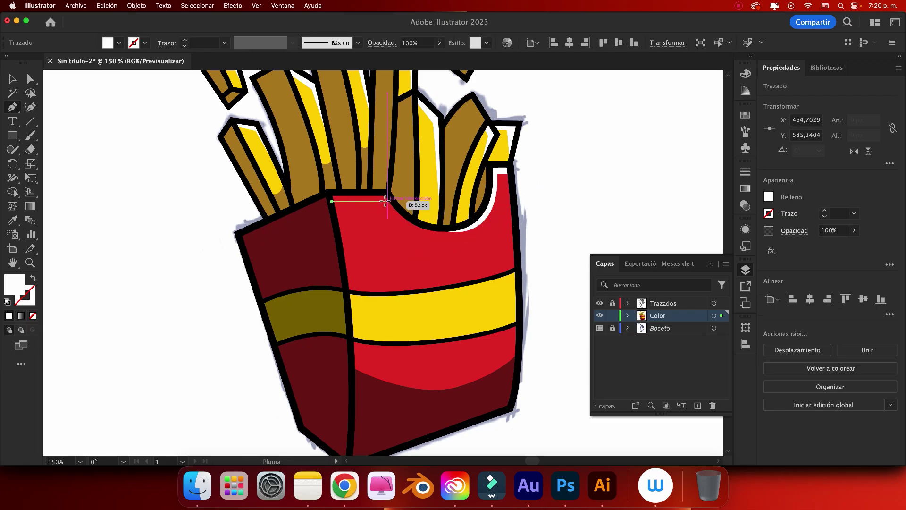
# - Close the top-edge highlight around the dip in the edge, then zoom out
pyautogui.click(383, 202)
pyautogui.click(407, 219)
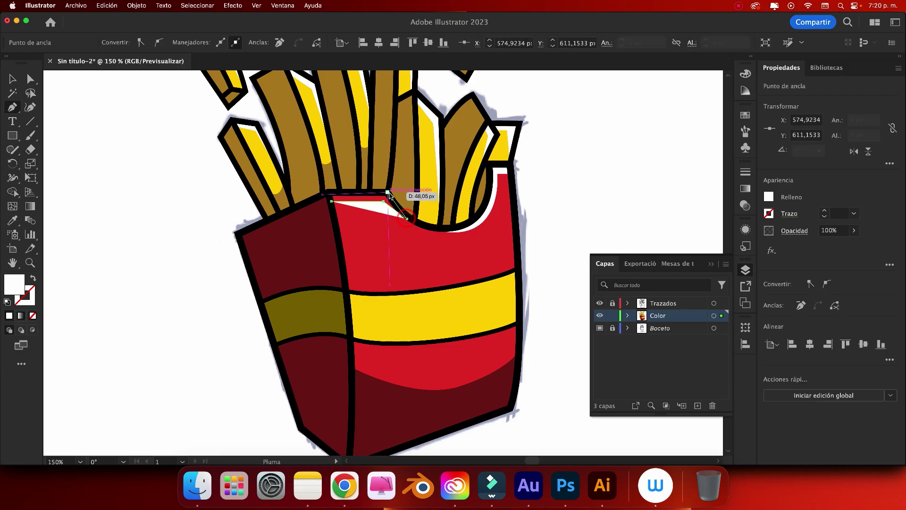
pyautogui.click(387, 192)
pyautogui.click(328, 192)
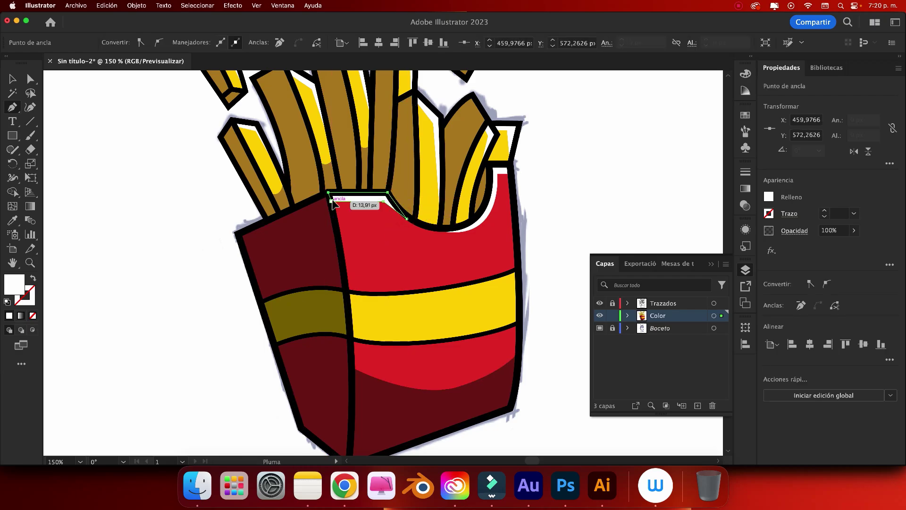
pyautogui.click(332, 200)
pyautogui.press('v')
pyautogui.click(121, 124)
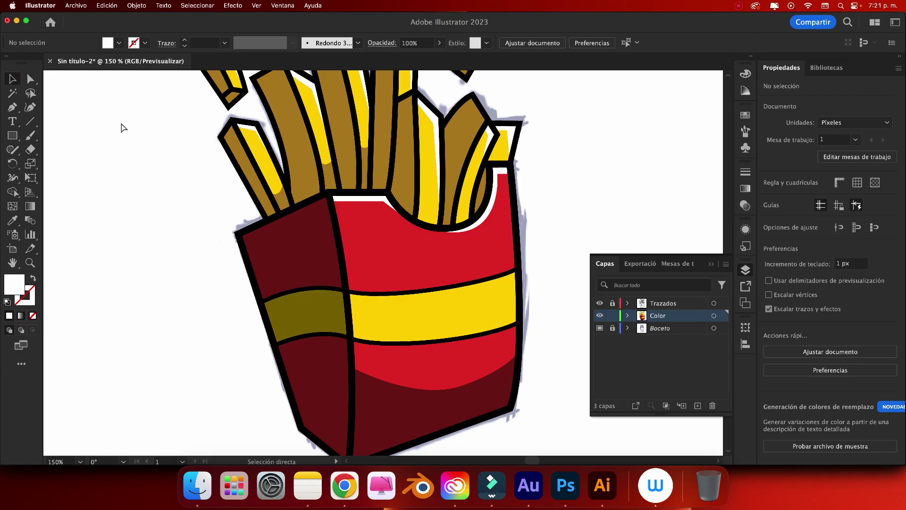
pyautogui.press('super+minus')
pyautogui.press('super+minus')
pyautogui.press('super+minus')
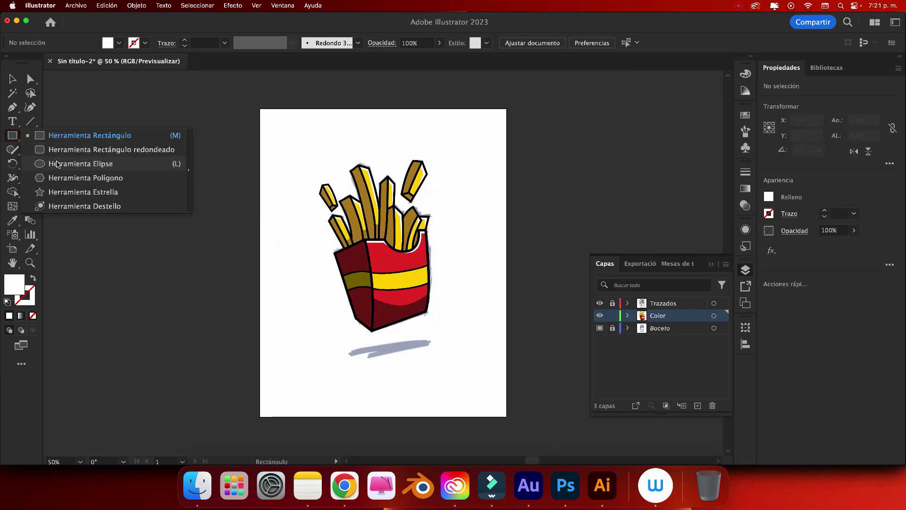
# - Draw a #000000 black oval beneath the fries box, tilted slightly and stretched to fit
pyautogui.moveTo(13, 136); pyautogui.dragTo(57, 163)
pyautogui.doubleClick(15, 285)
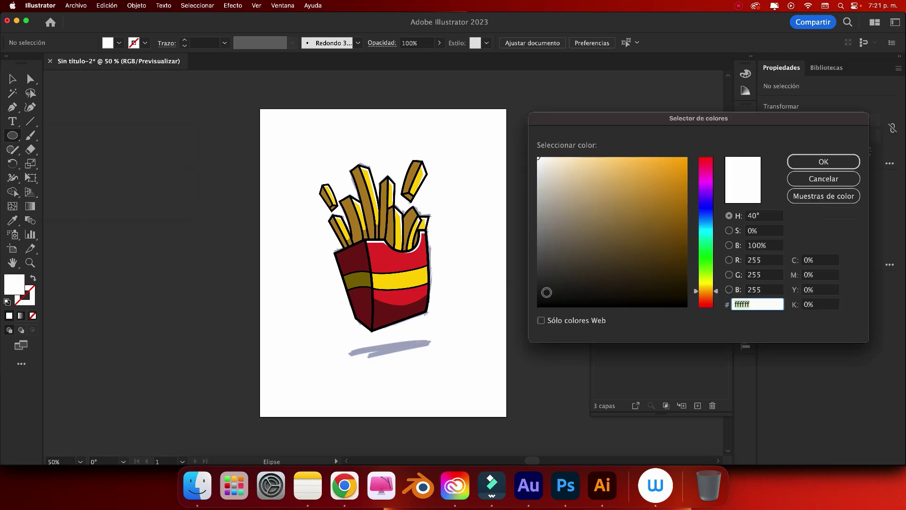
pyautogui.moveTo(543, 290); pyautogui.dragTo(538, 306)
pyautogui.press('Return')
pyautogui.moveTo(343, 347); pyautogui.dragTo(447, 359)
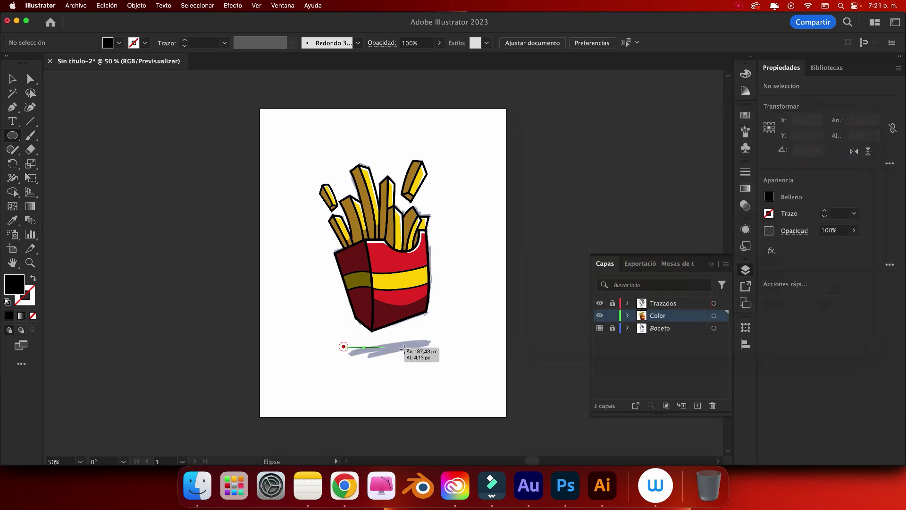
pyautogui.press('v')
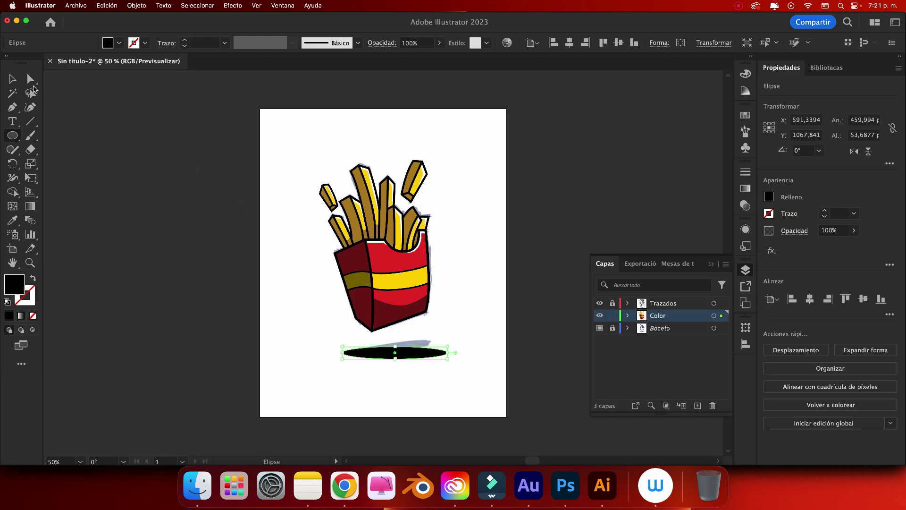
pyautogui.moveTo(456, 348)
pyautogui.mouseDown()
pyautogui.moveTo(423, 348)
pyautogui.moveTo(441, 333)
pyautogui.mouseUp()
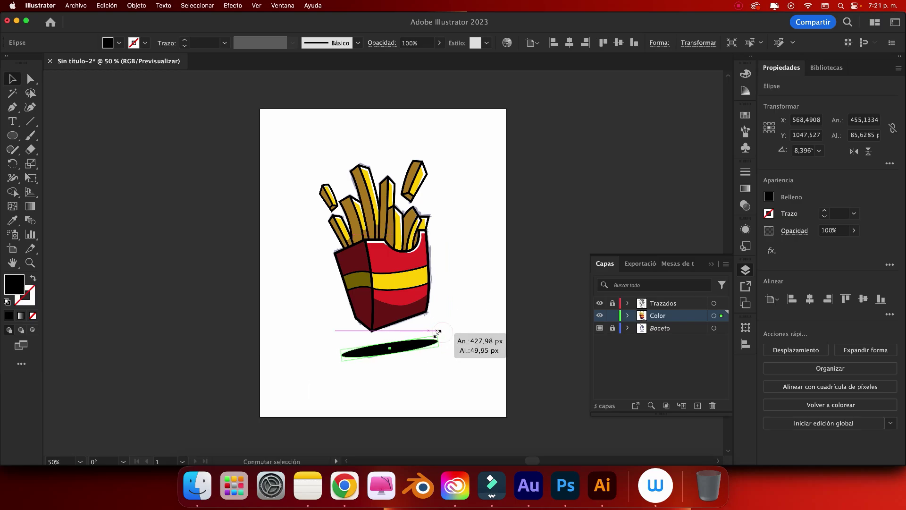
pyautogui.click(475, 307)
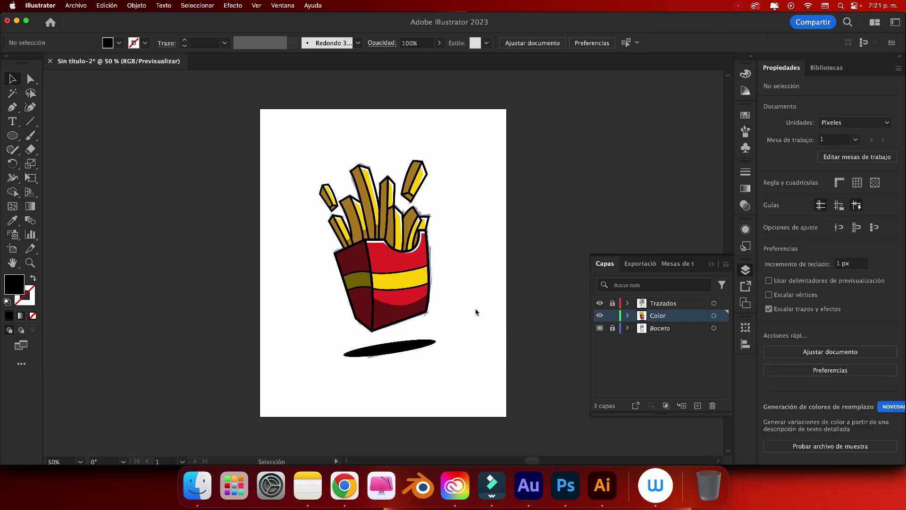
# - Sample the brown colour from a fry and move it onto the stroke
pyautogui.scroll(5, 476, 312)
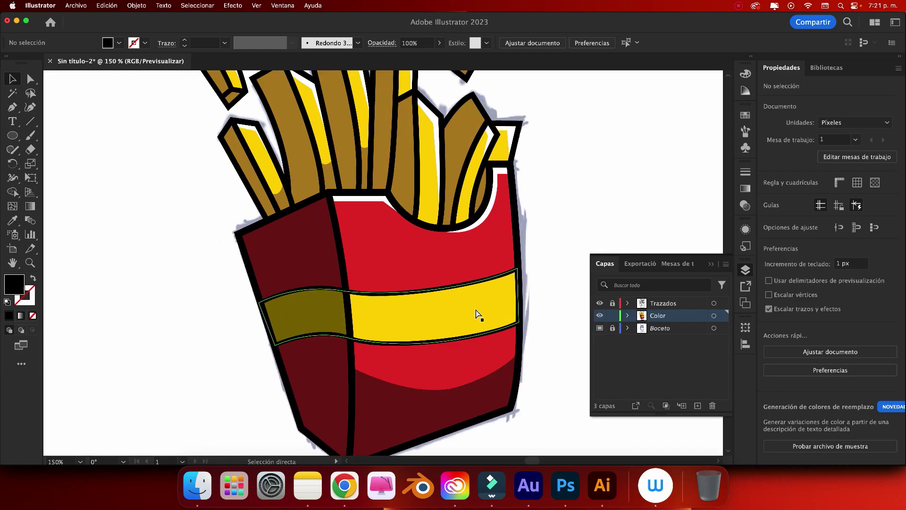
pyautogui.scroll(3, 476, 312)
pyautogui.press('i')
pyautogui.click(326, 201)
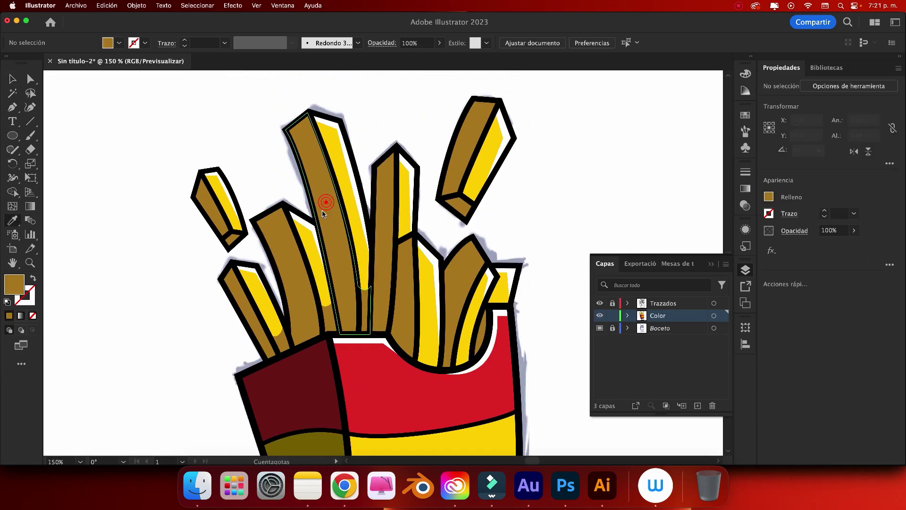
pyautogui.click(33, 279)
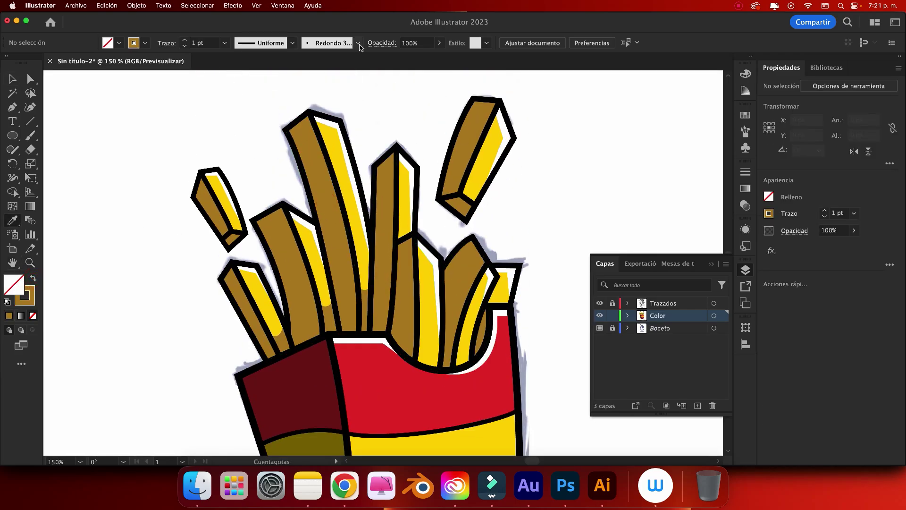
# - Choose the 3 pt round brush with the Paintbrush tool and raise the stroke weight
pyautogui.click(359, 44)
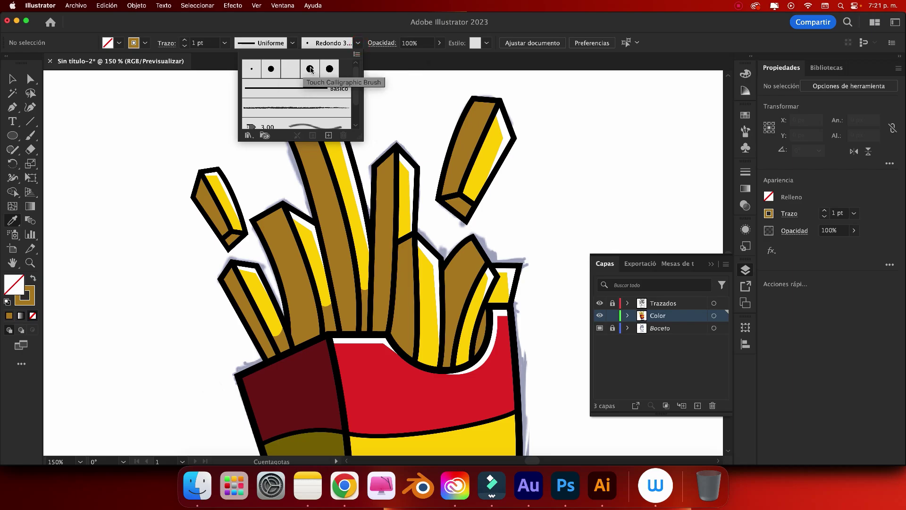
pyautogui.click(270, 72)
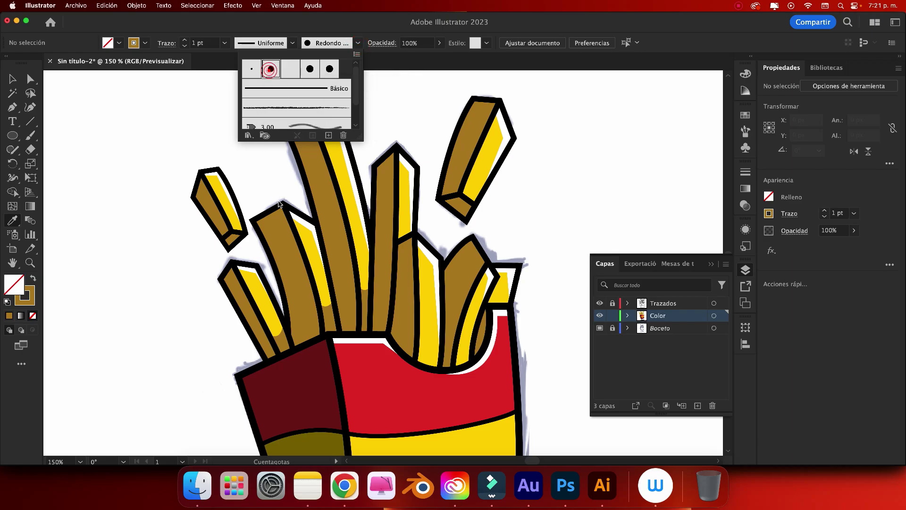
pyautogui.click(277, 179)
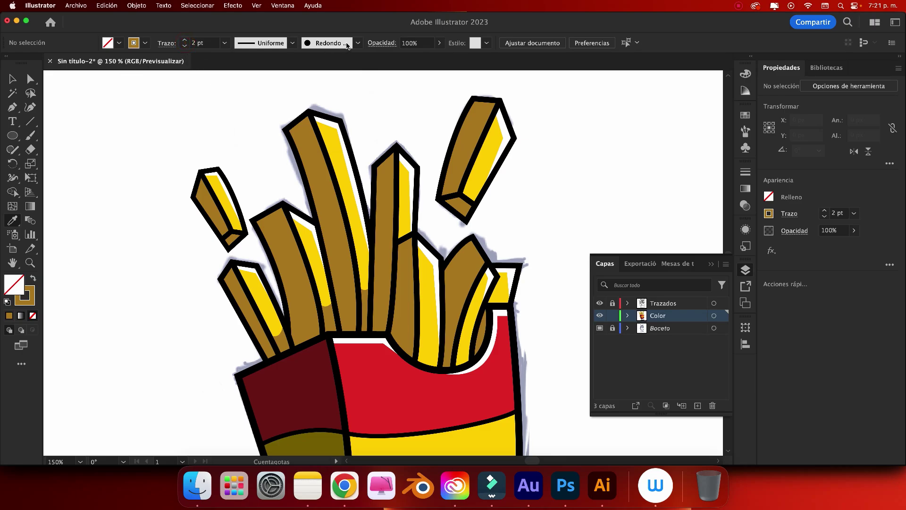
pyautogui.click(348, 45)
pyautogui.click(250, 70)
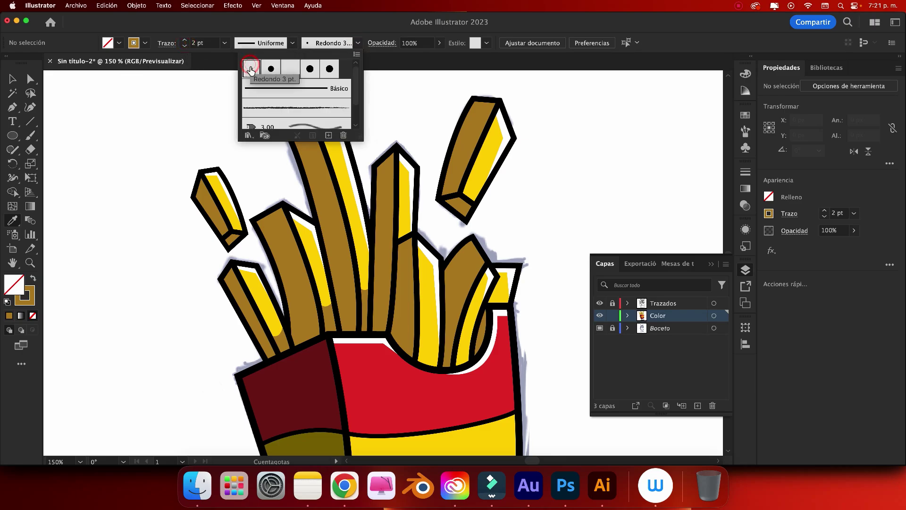
pyautogui.click(184, 39)
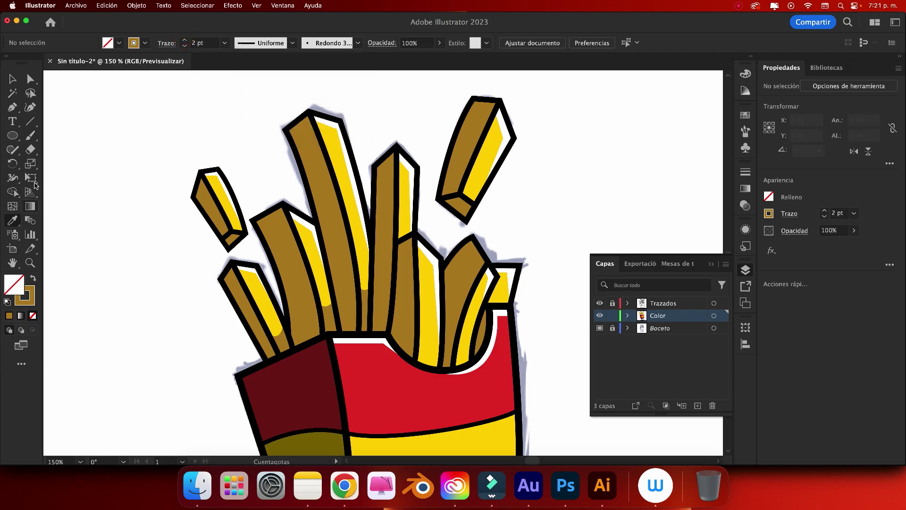
pyautogui.click(30, 136)
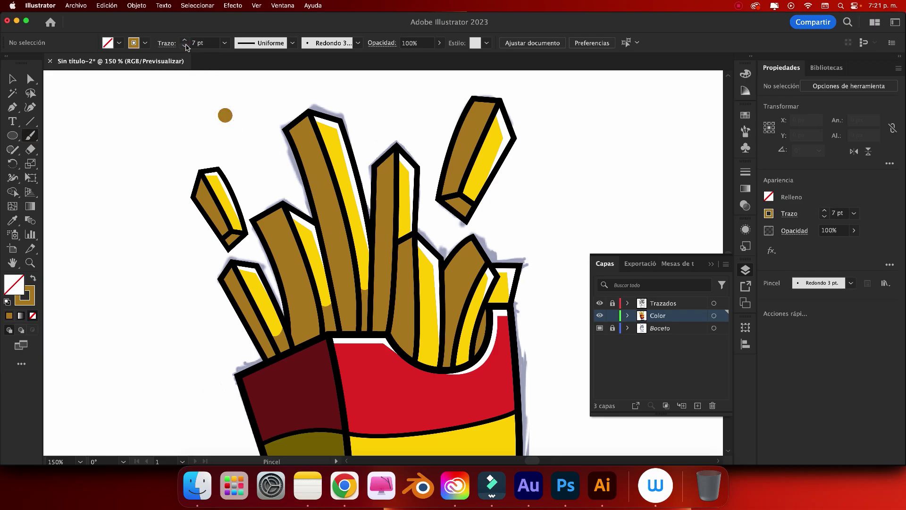
pyautogui.click(185, 46)
pyautogui.click(184, 46)
pyautogui.press(']')
# - Set opacity to 60% and paint small brown dots on the tall and right fries
pyautogui.click(419, 42)
pyautogui.write('6')
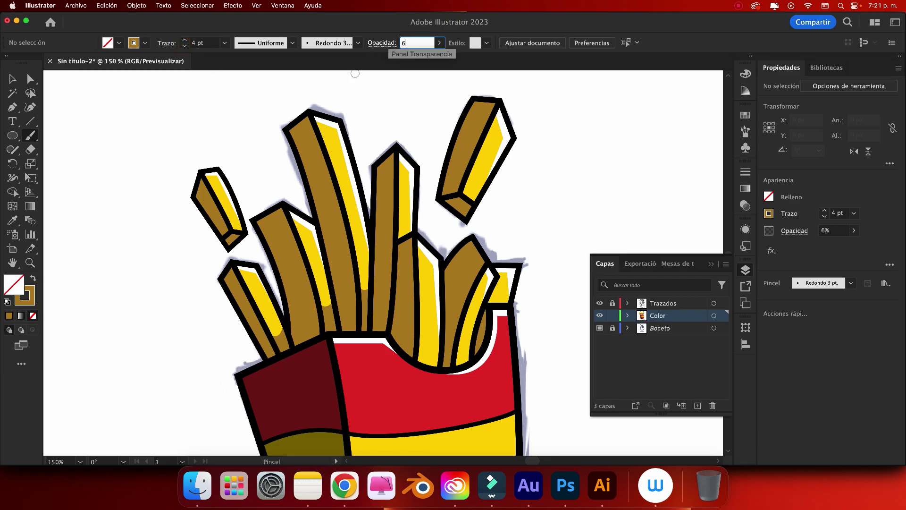
pyautogui.write('0')
pyautogui.press('Return')
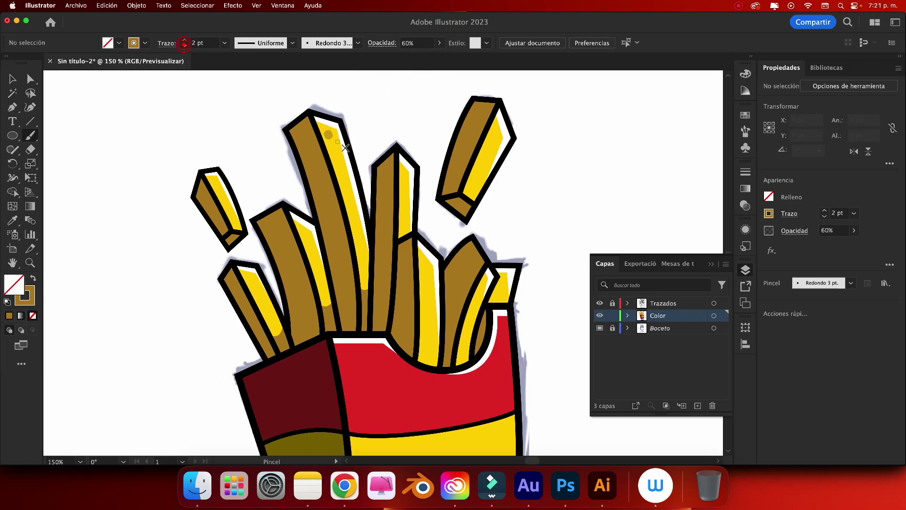
pyautogui.click(333, 141)
pyautogui.click(495, 133)
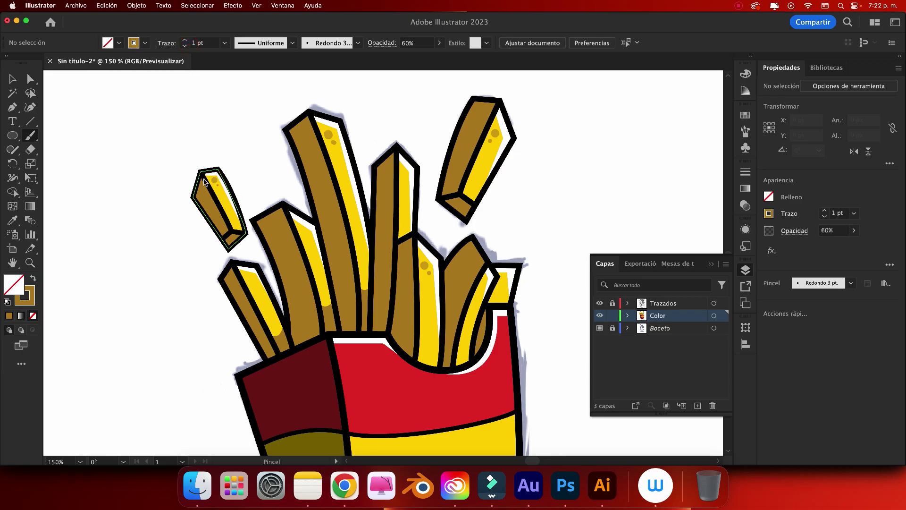
# - Adjust the brush between 2 and 4 pt and paint a shading stroke on the middle-left fry
pyautogui.click(184, 39)
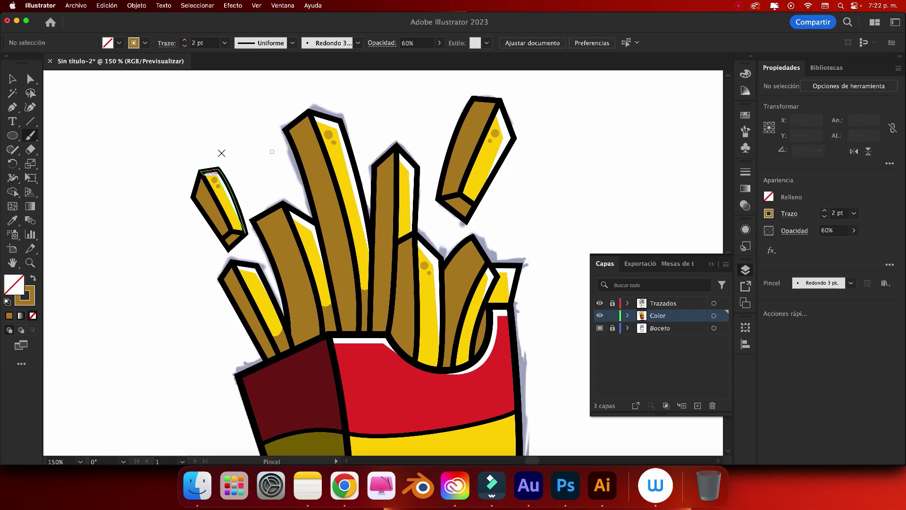
pyautogui.scroll(-3, 187, 72)
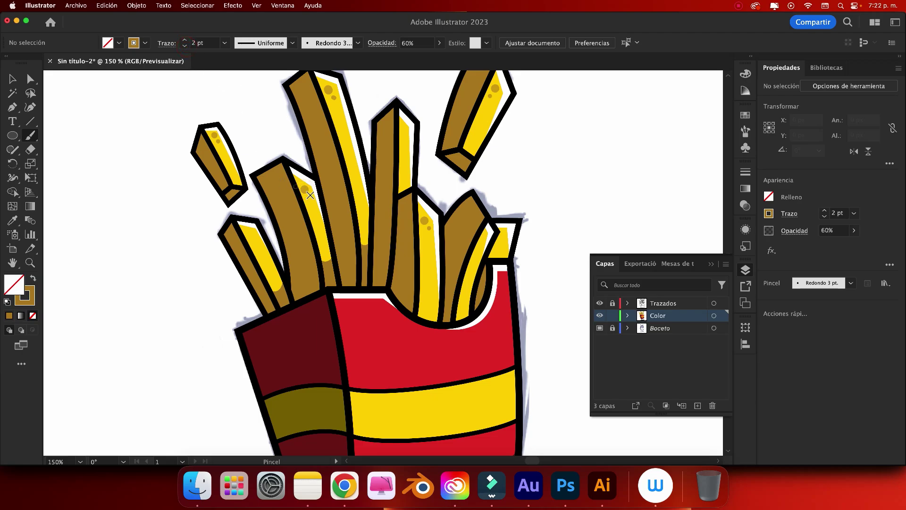
pyautogui.scroll(2, 336, 211)
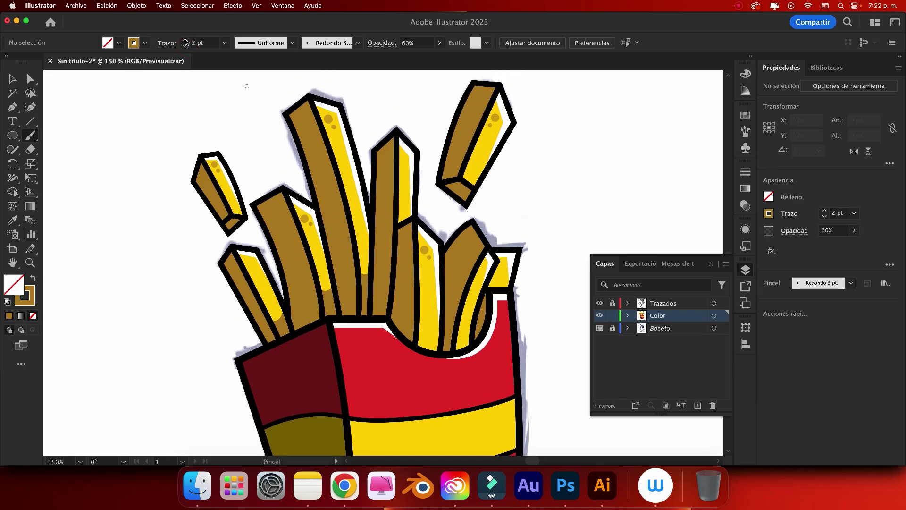
pyautogui.click(184, 45)
pyautogui.click(184, 46)
pyautogui.click(184, 40)
pyautogui.click(184, 40)
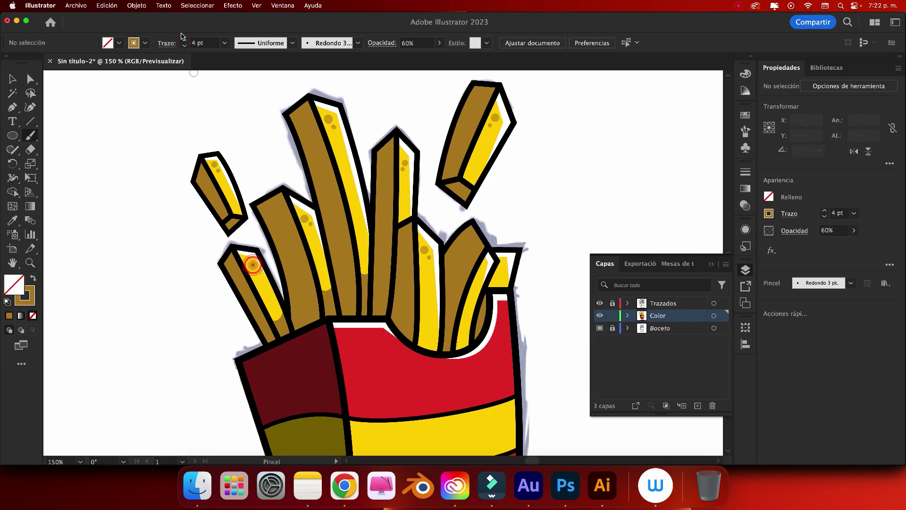
pyautogui.click(184, 46)
pyautogui.moveTo(326, 286); pyautogui.dragTo(333, 289)
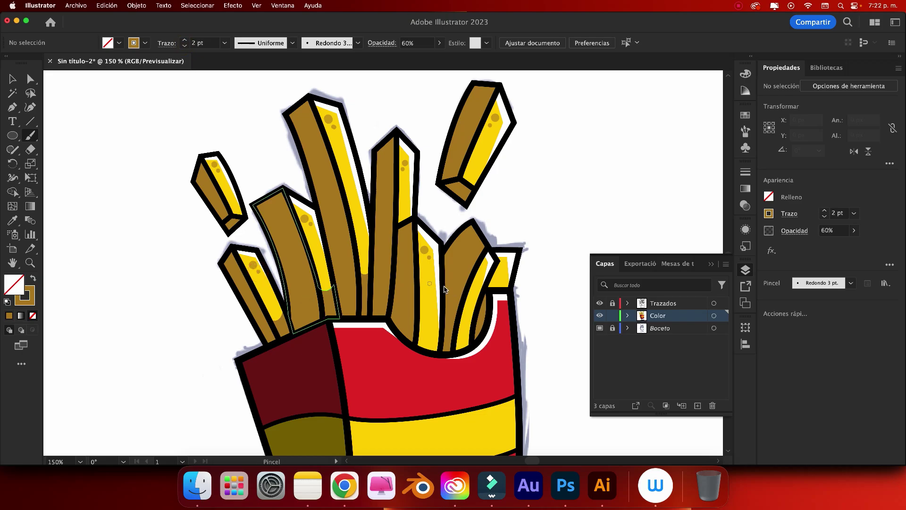
# - Dab more 4 pt dots on the right fries, return to 2 pt, and fit the artboard
pyautogui.click(184, 40)
pyautogui.click(184, 40)
pyautogui.click(502, 272)
pyautogui.click(184, 45)
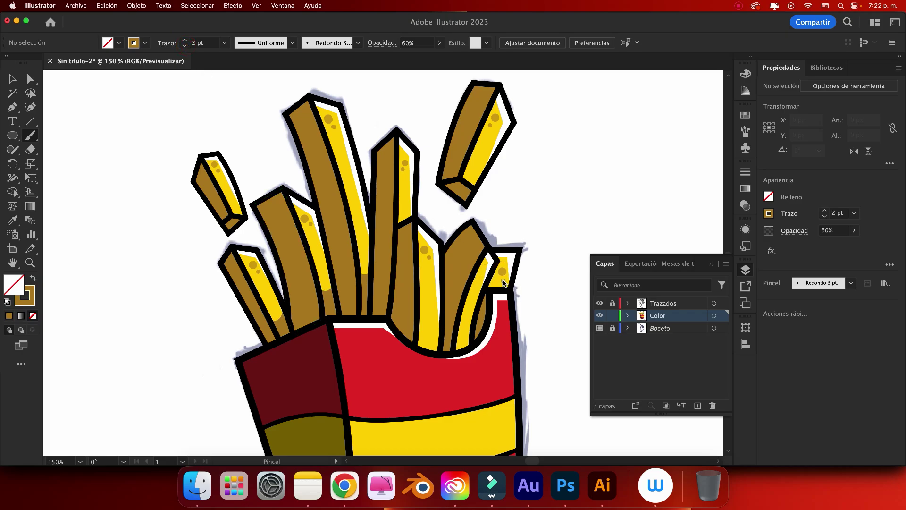
pyautogui.click(184, 40)
pyautogui.click(184, 40)
pyautogui.click(476, 285)
pyautogui.click(183, 46)
pyautogui.press('super')
pyautogui.press('super+0')
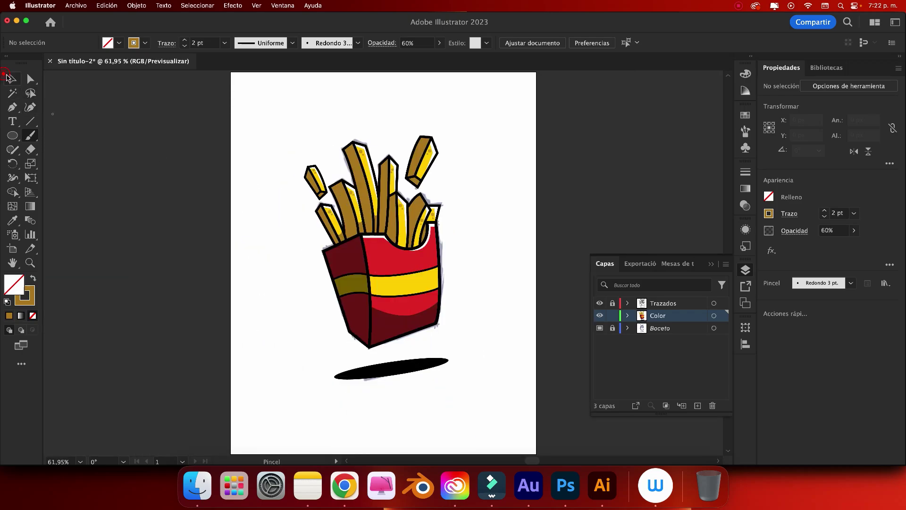
# - Lock the Color layer and add a new layer named Fondo beneath it
pyautogui.click(11, 78)
pyautogui.click(613, 315)
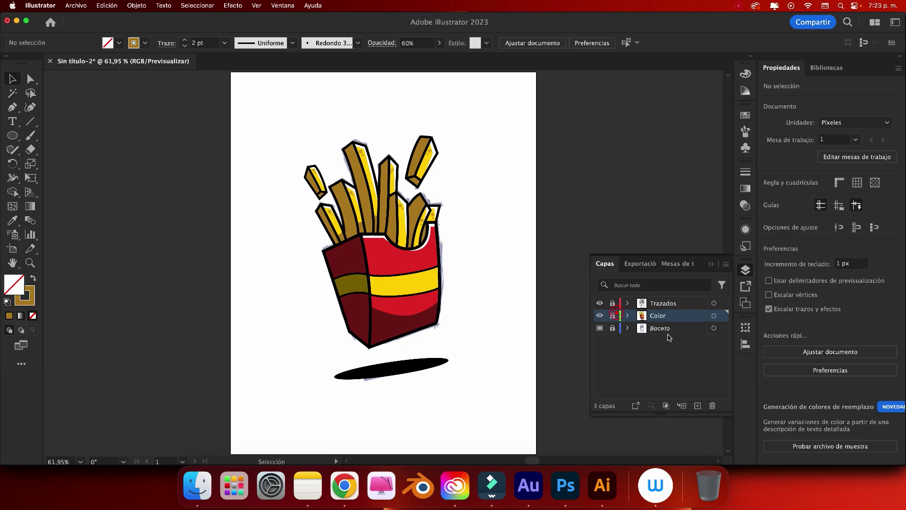
pyautogui.click(669, 329)
pyautogui.press('super+l')
pyautogui.doubleClick(668, 329)
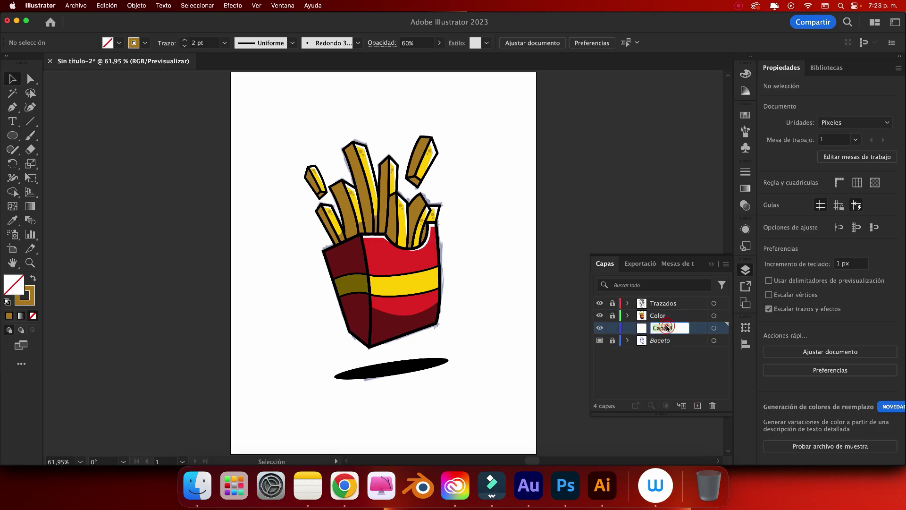
pyautogui.press('BackSpace')
pyautogui.write('ond')
pyautogui.press('Return')
# - Eyedrop the fries box's red as the fill colour for the Rectangle tool
pyautogui.moveTo(12, 135); pyautogui.dragTo(70, 134)
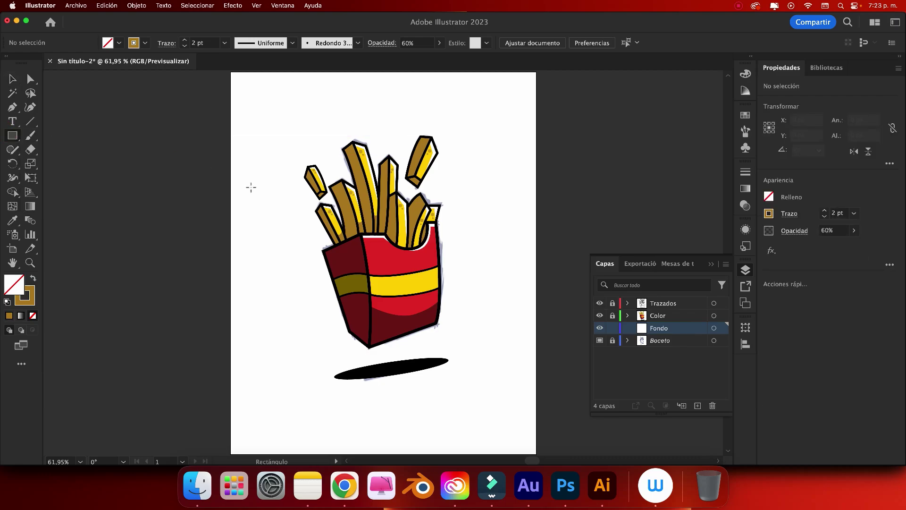
pyautogui.press('i')
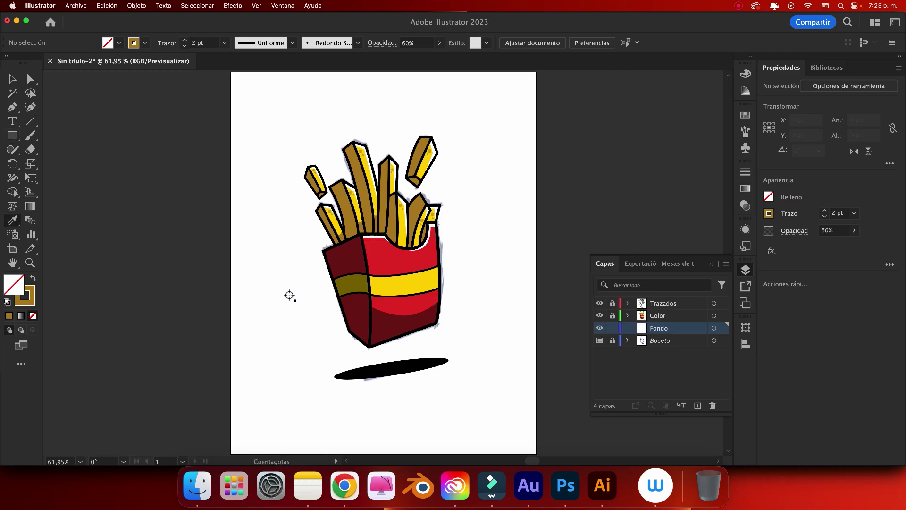
pyautogui.click(394, 261)
pyautogui.press('v')
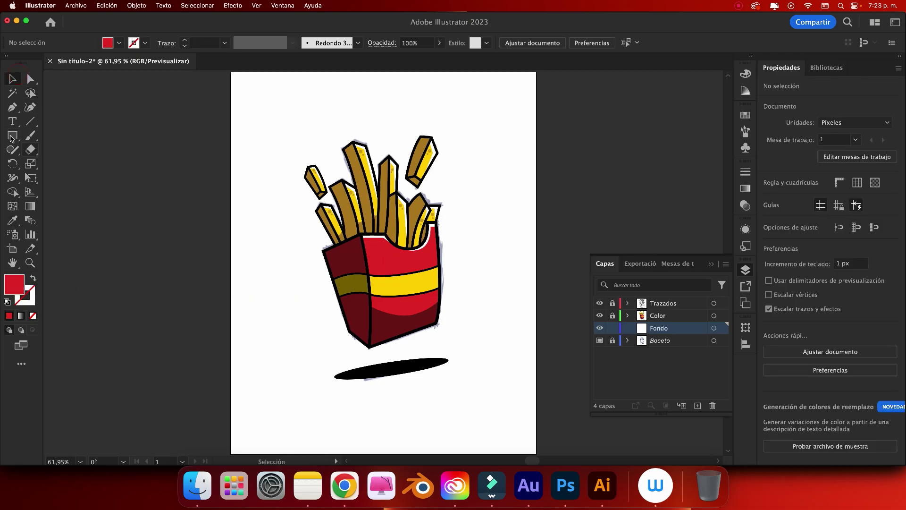
pyautogui.press('m')
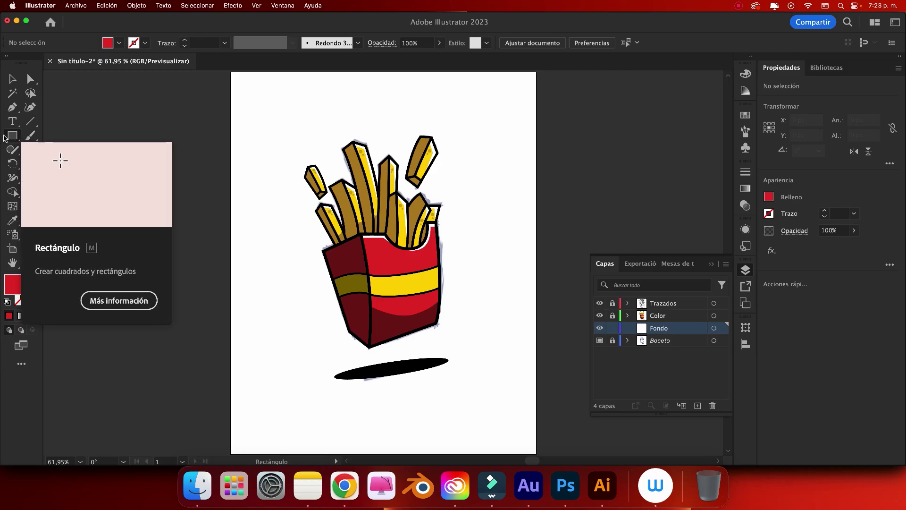
# - Draw a 1080 × 1350 px red rectangle and centre it on the artboard
pyautogui.click(272, 263)
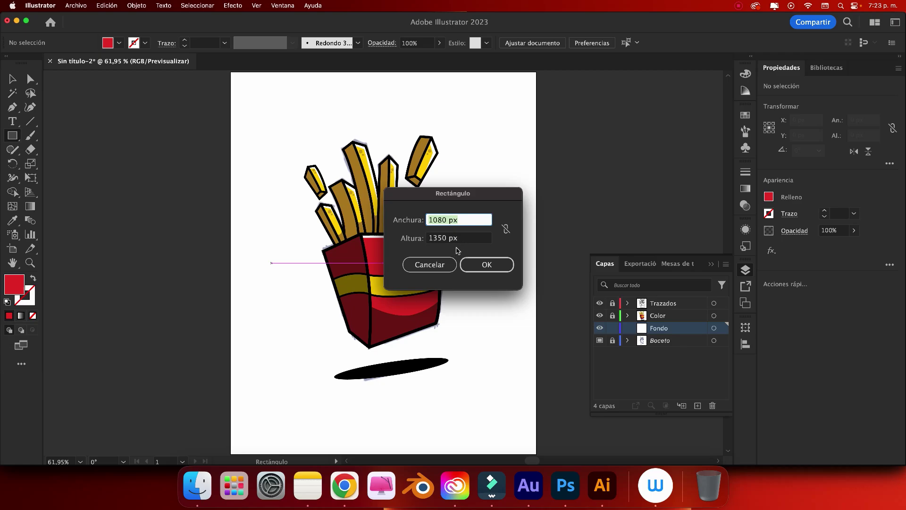
pyautogui.click(477, 264)
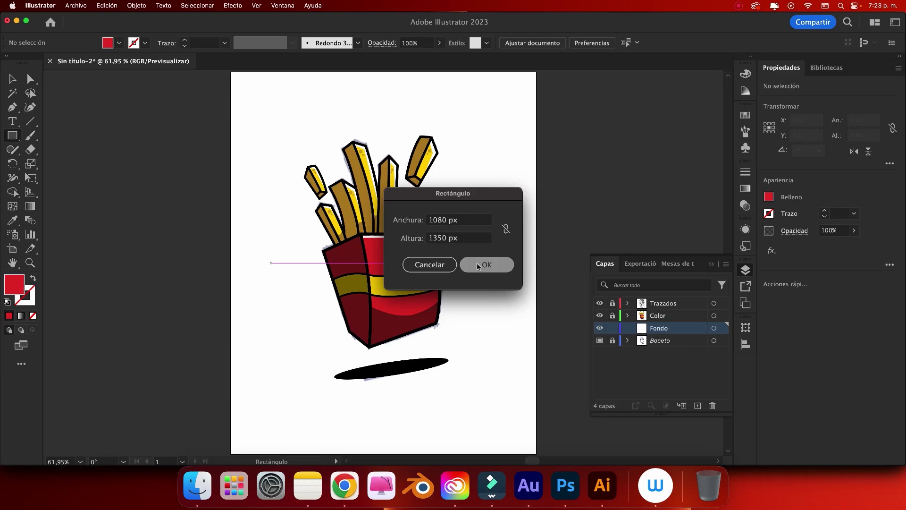
pyautogui.click(14, 76)
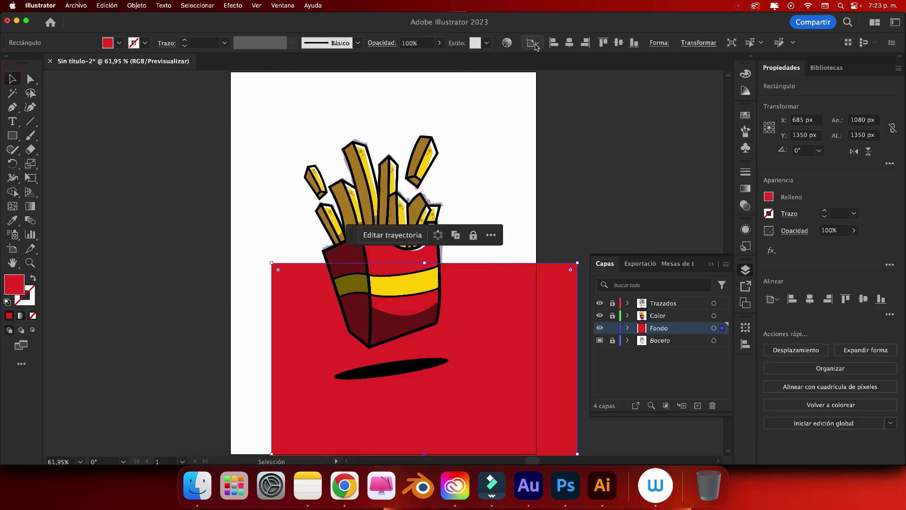
pyautogui.click(569, 42)
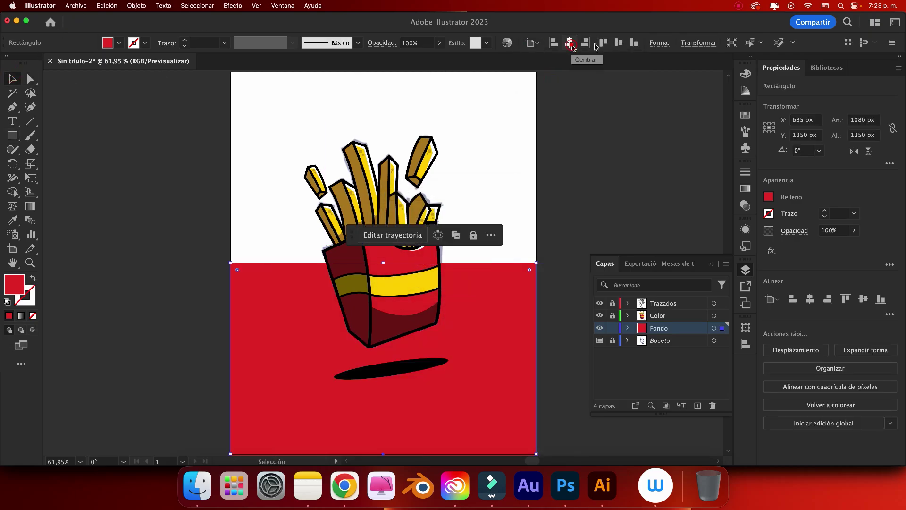
pyautogui.click(615, 42)
pyautogui.hotkey('ctrl', '-')
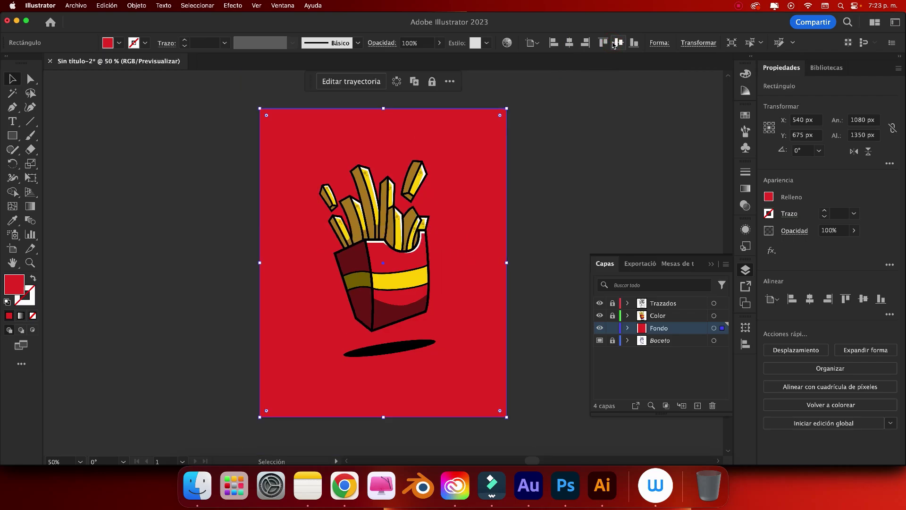
# - Lock Fondo, unlock Color, and set the shadow ellipse's opacity to 50%
pyautogui.click(612, 328)
pyautogui.click(612, 315)
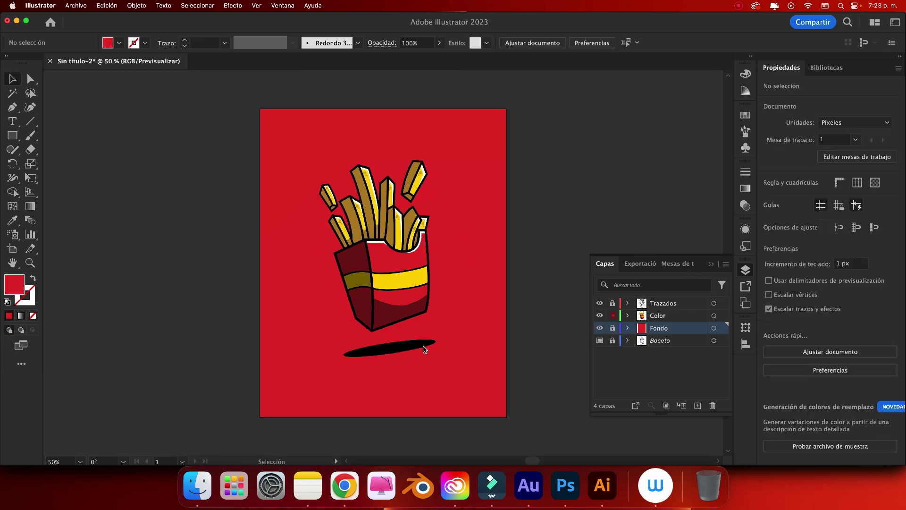
pyautogui.click(424, 346)
pyautogui.click(422, 43)
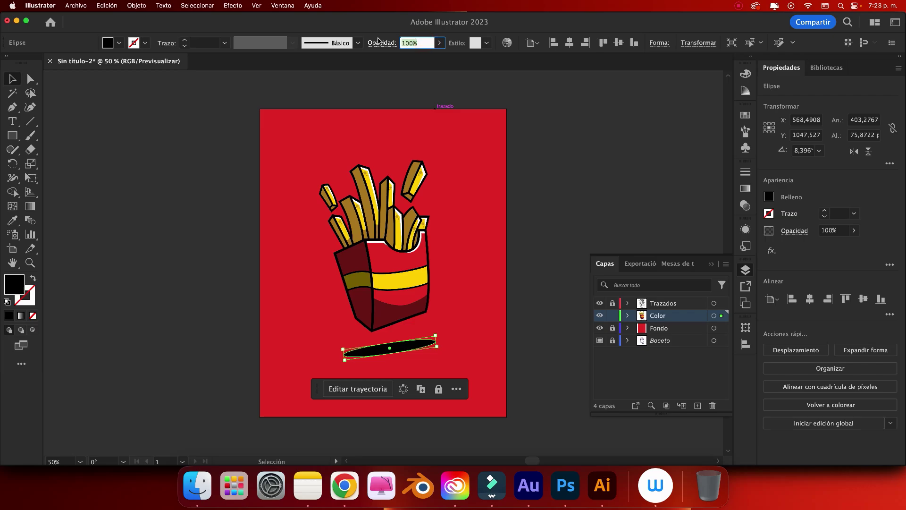
pyautogui.press('BackSpace')
pyautogui.write('50')
pyautogui.press('Return')
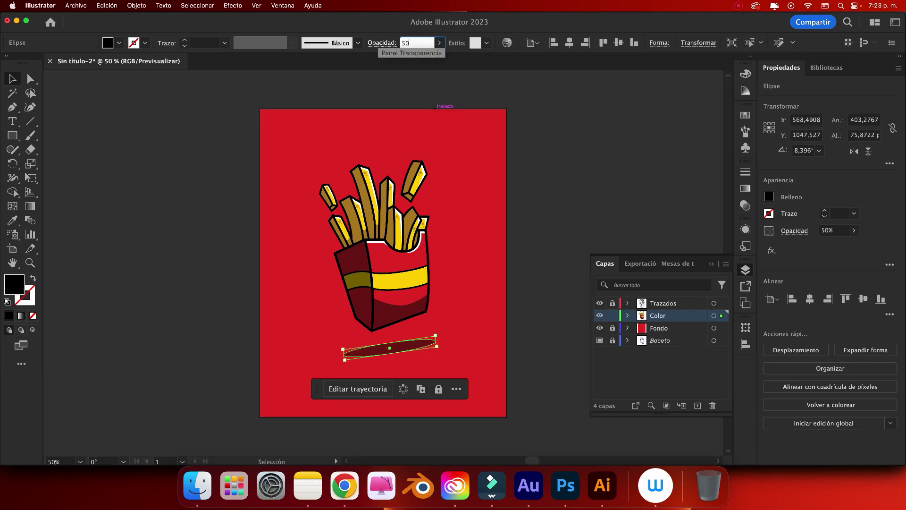
# - Deselect, zoom in on the fries, and switch to the Adobe Fonts page
pyautogui.click(538, 89)
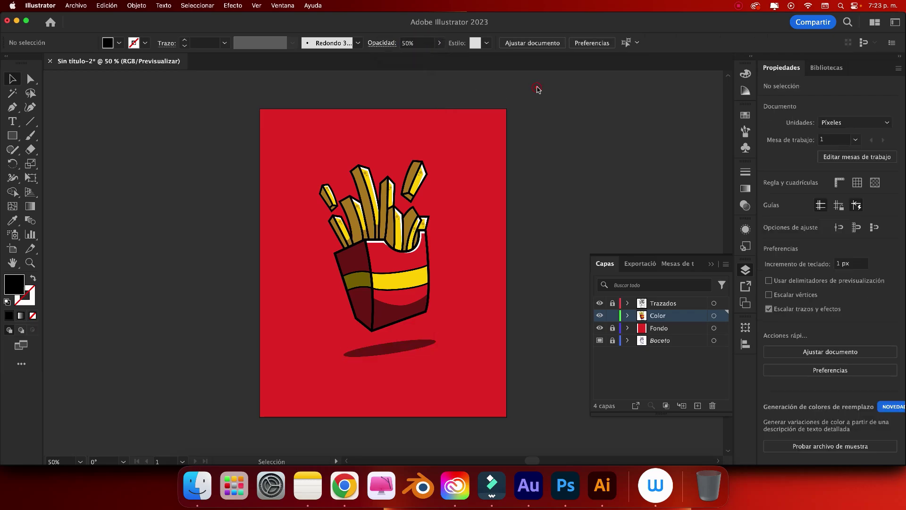
pyautogui.press('super+plus')
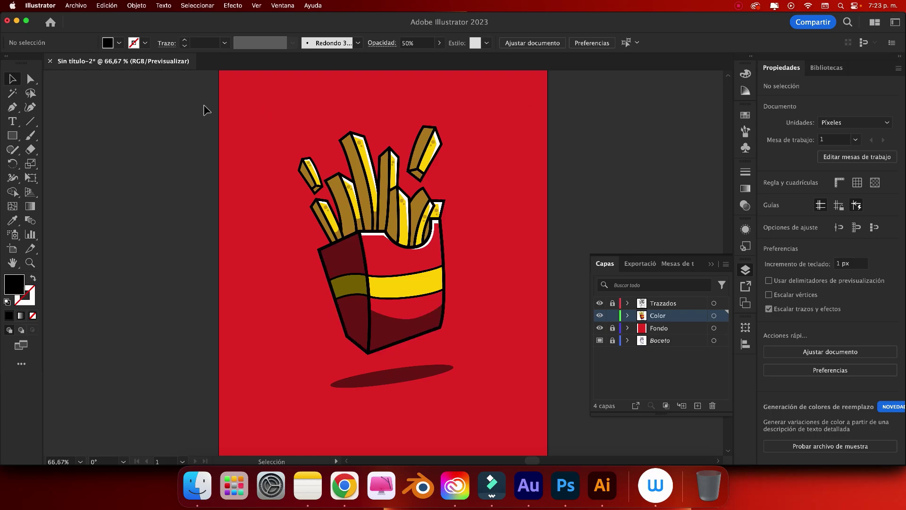
pyautogui.click(343, 481)
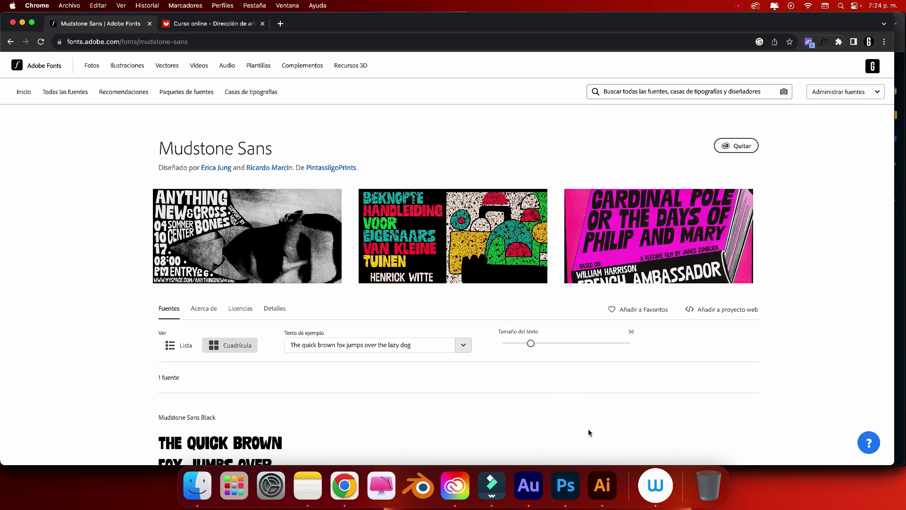
# - Leave the Mudstone Sans page in Chrome and return to Illustrator
pyautogui.click(602, 479)
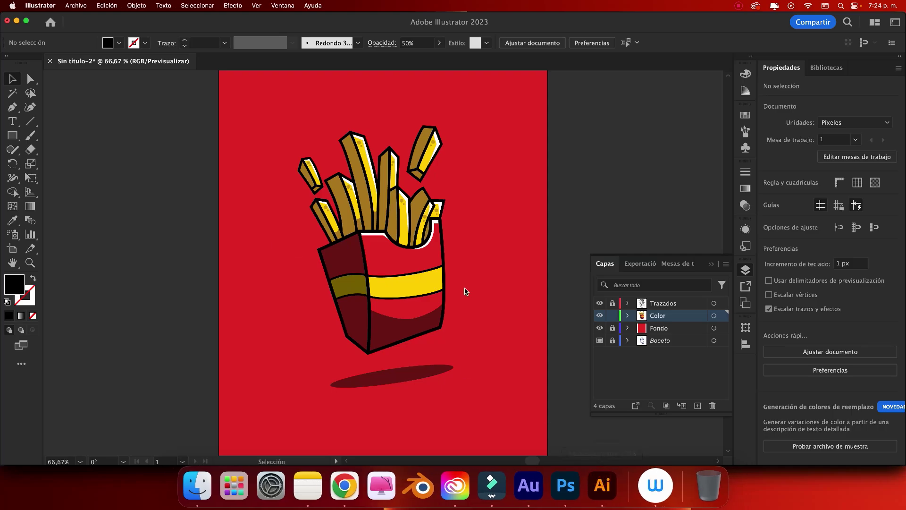
# - Lock Color, unlock Fondo, and try Mudstone Sans Black on placeholder text, then delete it
pyautogui.click(612, 315)
pyautogui.click(653, 328)
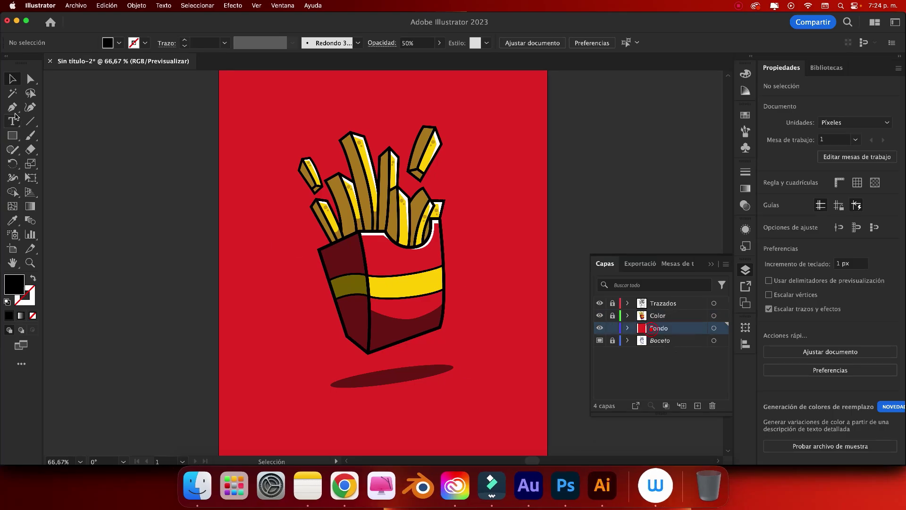
pyautogui.click(19, 123)
pyautogui.click(119, 42)
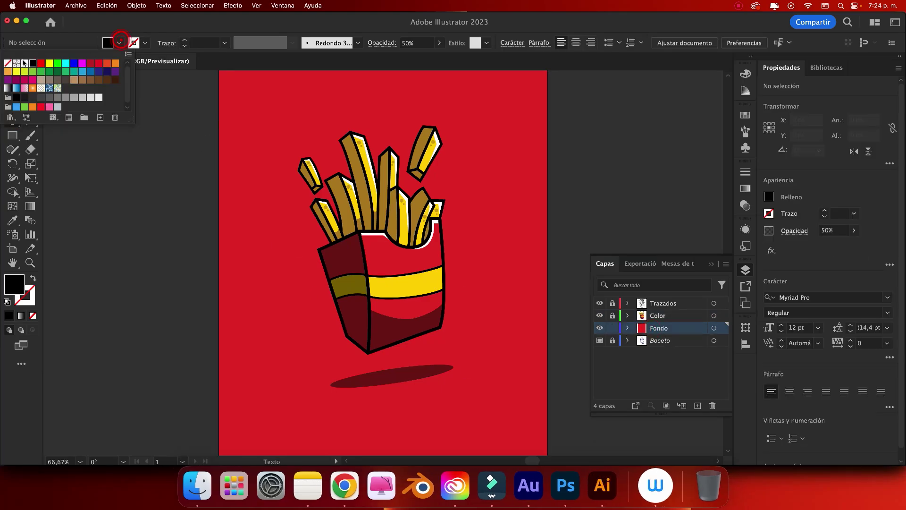
pyautogui.click(23, 62)
pyautogui.click(315, 327)
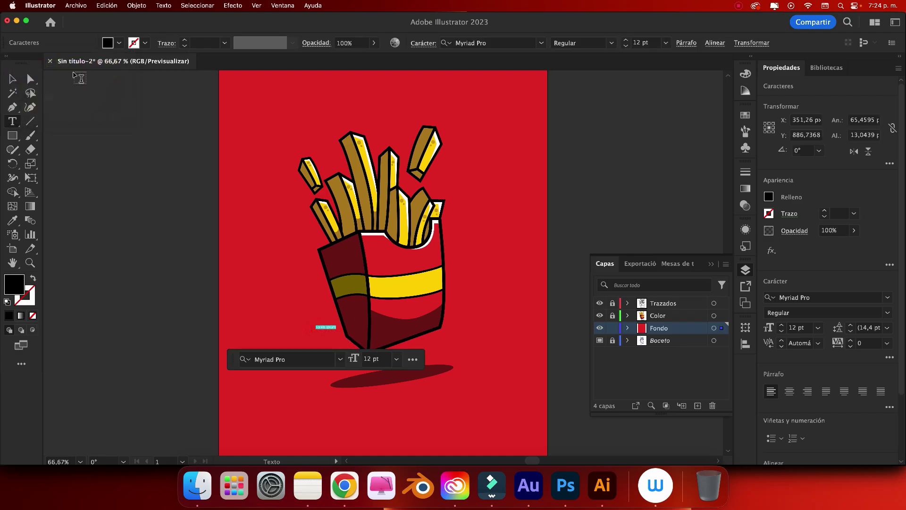
pyautogui.press('Escape')
pyautogui.moveTo(336, 324); pyautogui.dragTo(452, 301)
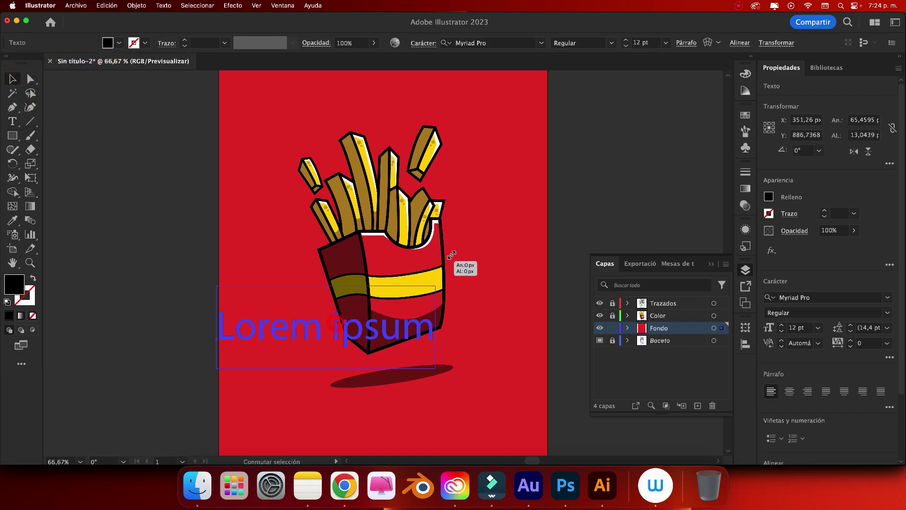
pyautogui.rightClick(291, 326)
pyautogui.moveTo(322, 283)
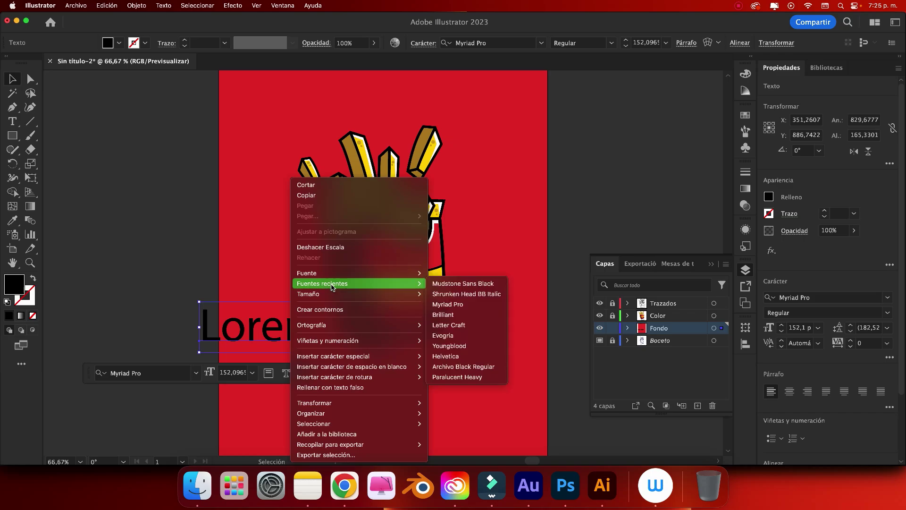
pyautogui.click(462, 283)
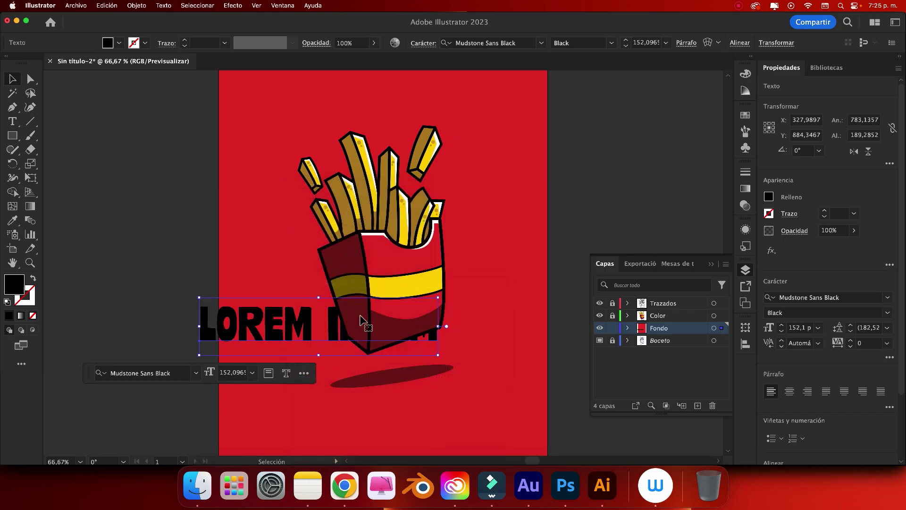
pyautogui.press('Delete')
pyautogui.press('c')
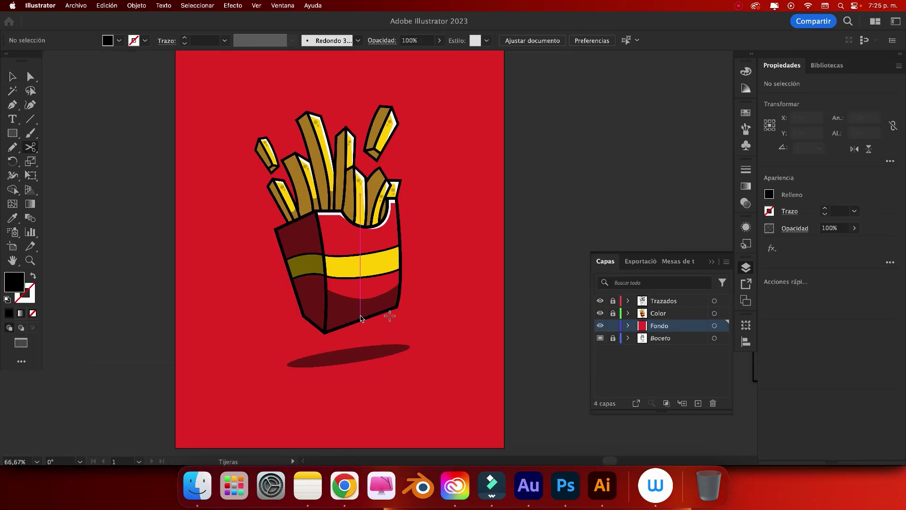
# - Place enlarged text at the poster bottom reading FRENCH and FRIES on two lines
pyautogui.click(13, 119)
pyautogui.click(236, 329)
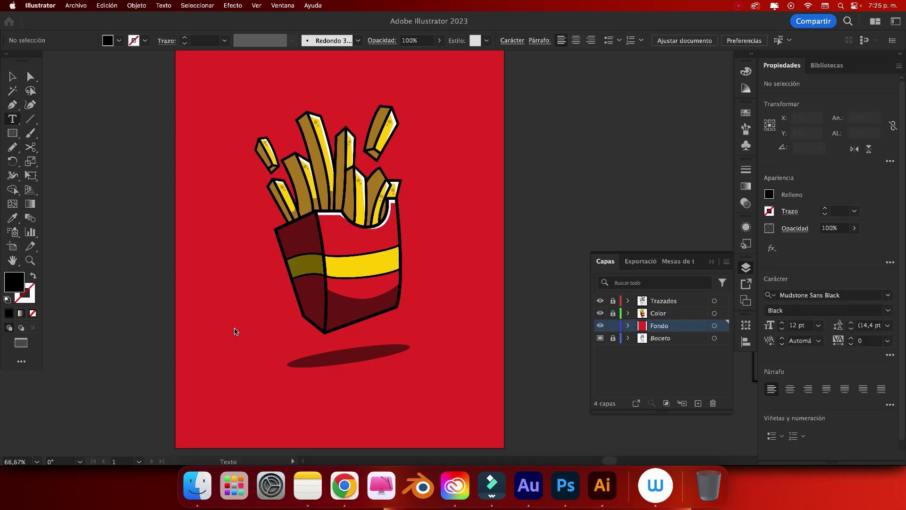
pyautogui.click(12, 76)
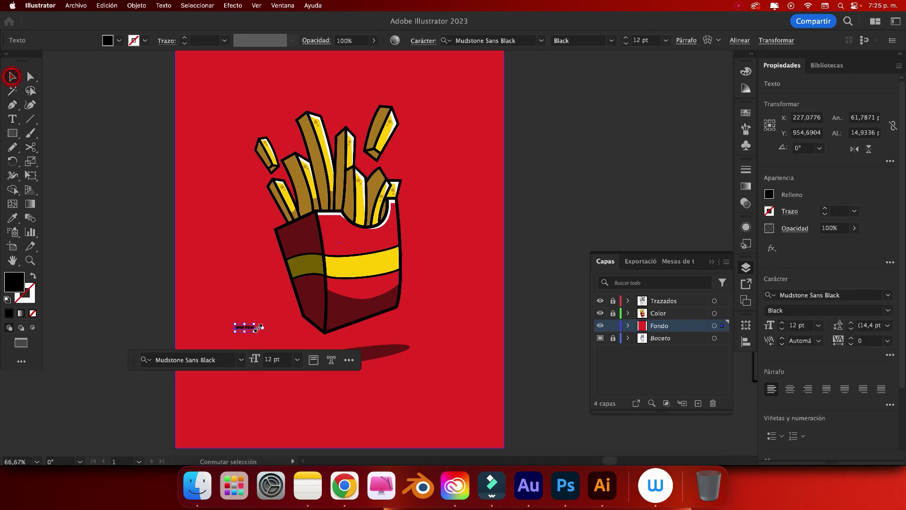
pyautogui.moveTo(262, 327)
pyautogui.mouseDown()
pyautogui.moveTo(364, 347)
pyautogui.moveTo(409, 415)
pyautogui.moveTo(233, 406)
pyautogui.mouseUp()
pyautogui.doubleClick(438, 407)
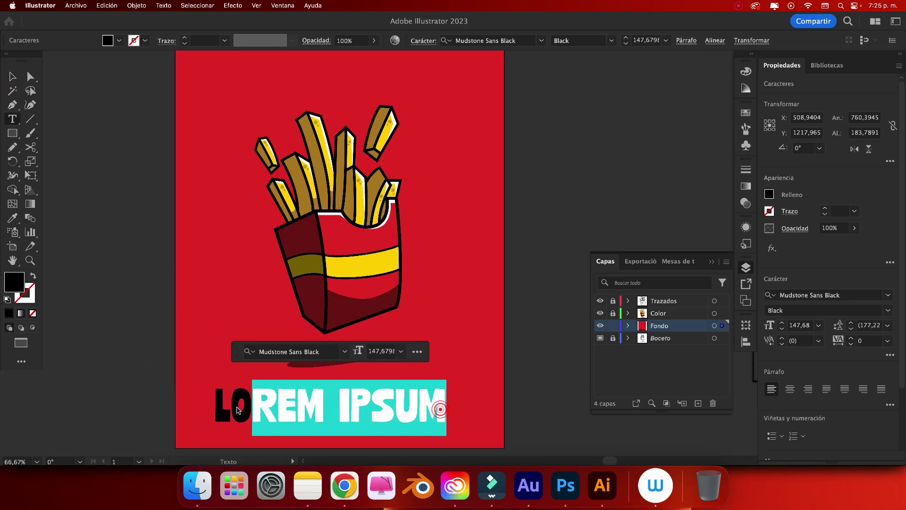
pyautogui.press('BackSpace')
pyautogui.press('BackSpace')
pyautogui.write('FRE')
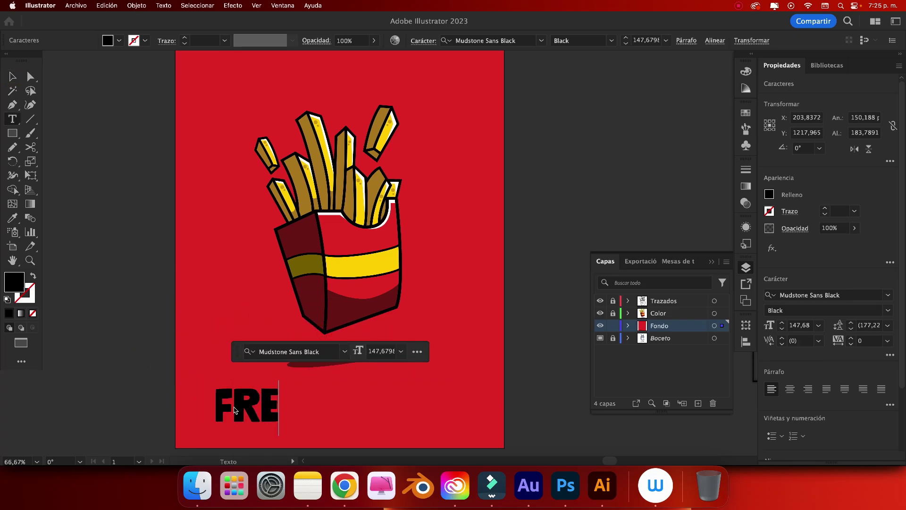
pyautogui.write('NCH')
pyautogui.press('Return')
pyautogui.write('FRIES')
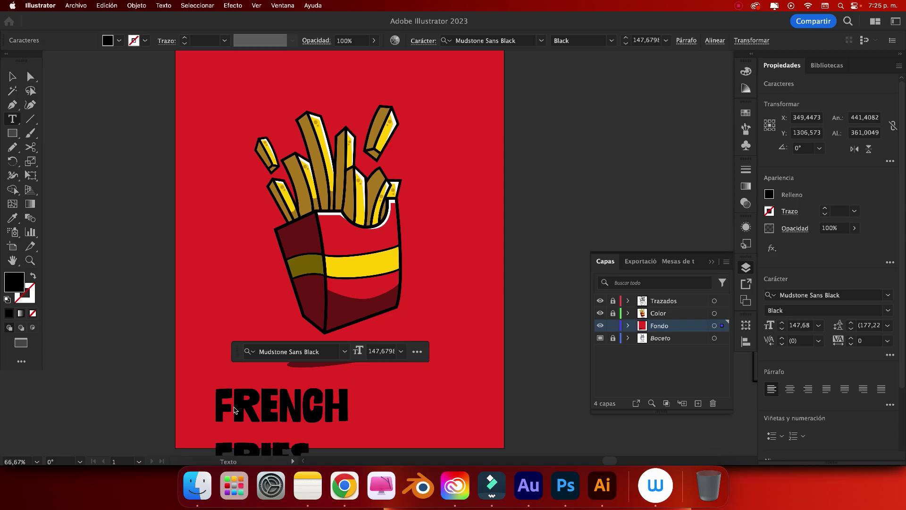
# - Enlarge the word FRIES to 211 pt
pyautogui.scroll(-3, 95, 165)
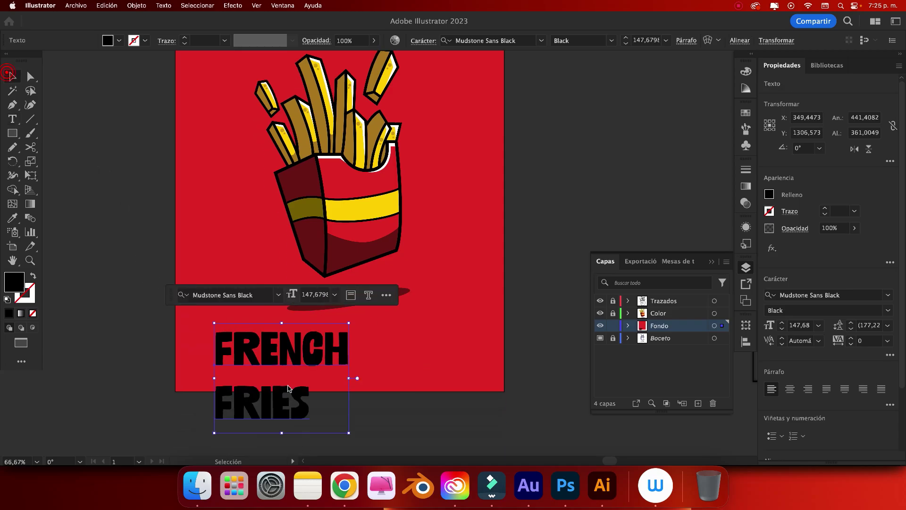
pyautogui.doubleClick(304, 401)
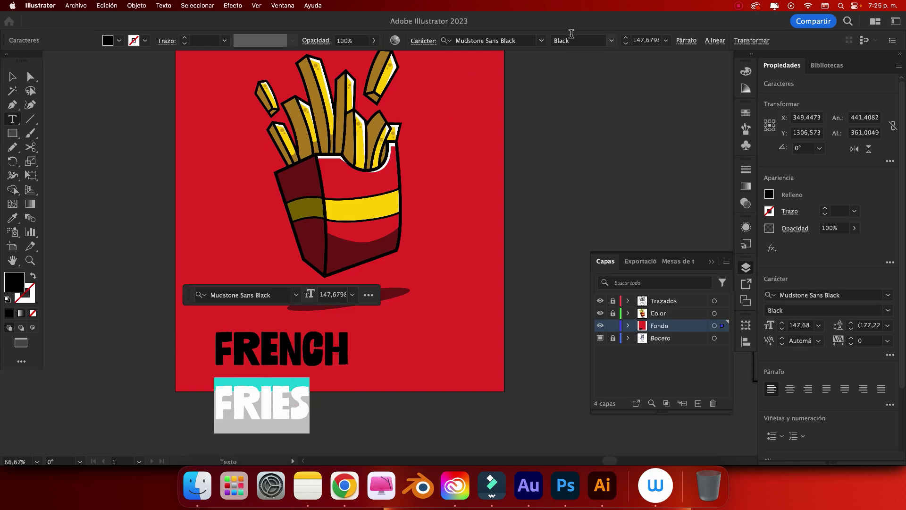
pyautogui.click(625, 39)
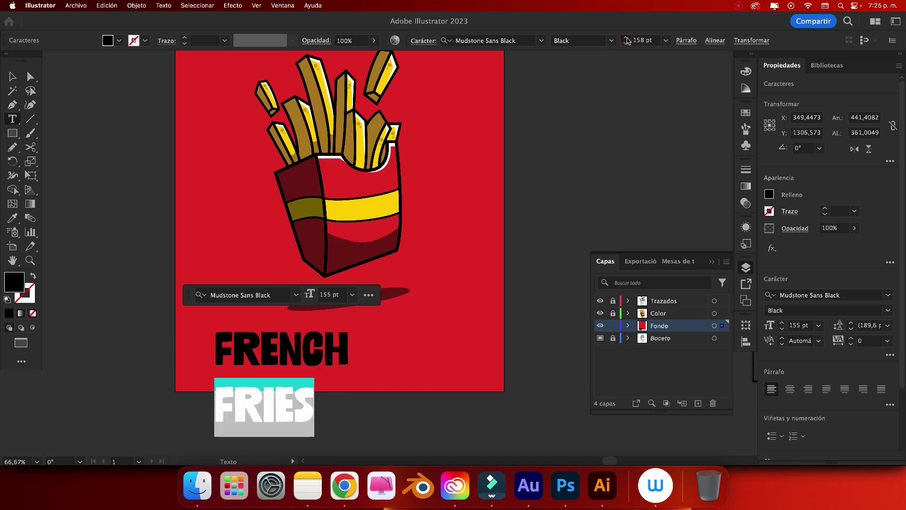
pyautogui.click(627, 39)
pyautogui.click(627, 40)
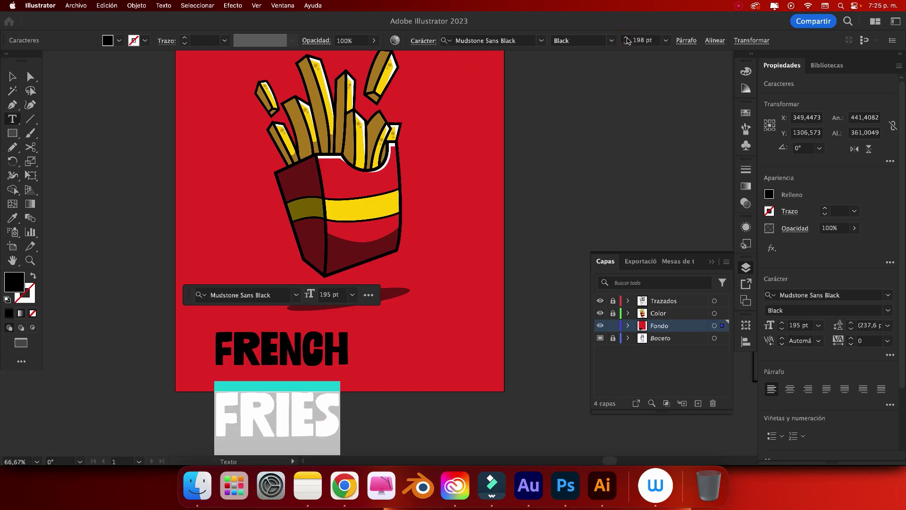
pyautogui.click(628, 40)
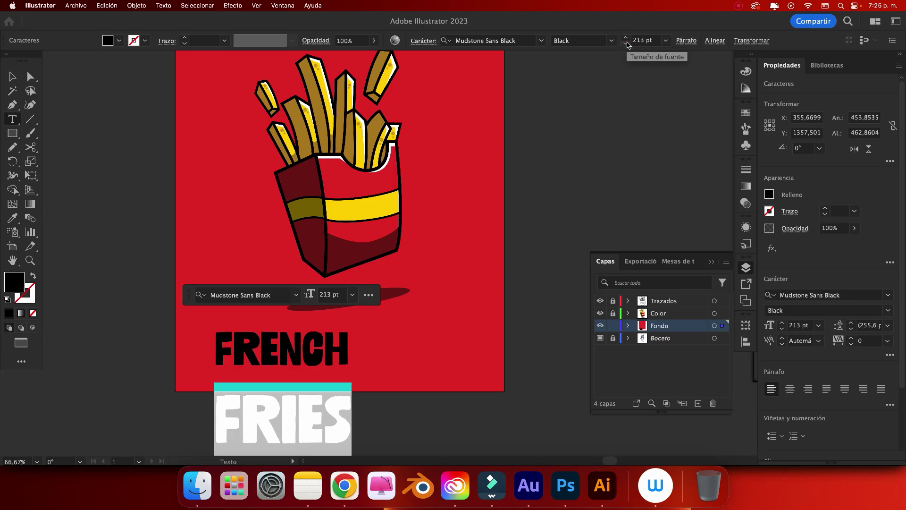
# - Tighten the leading to about 175 pt and make FRIES white
pyautogui.click(423, 40)
pyautogui.click(388, 98)
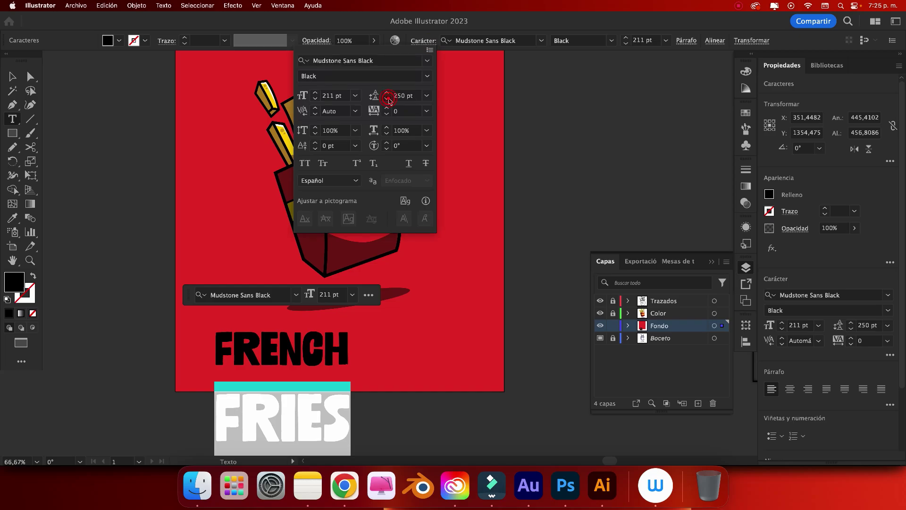
pyautogui.moveTo(388, 99); pyautogui.dragTo(389, 101)
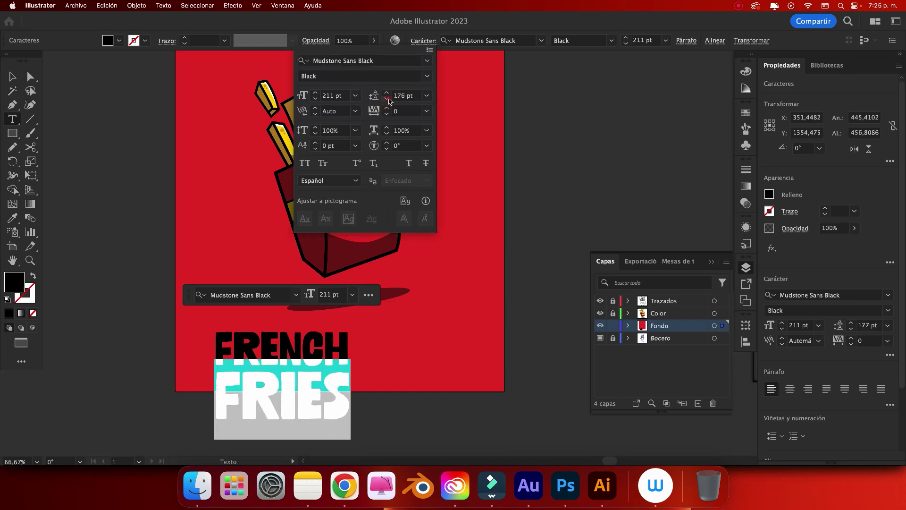
pyautogui.click(119, 40)
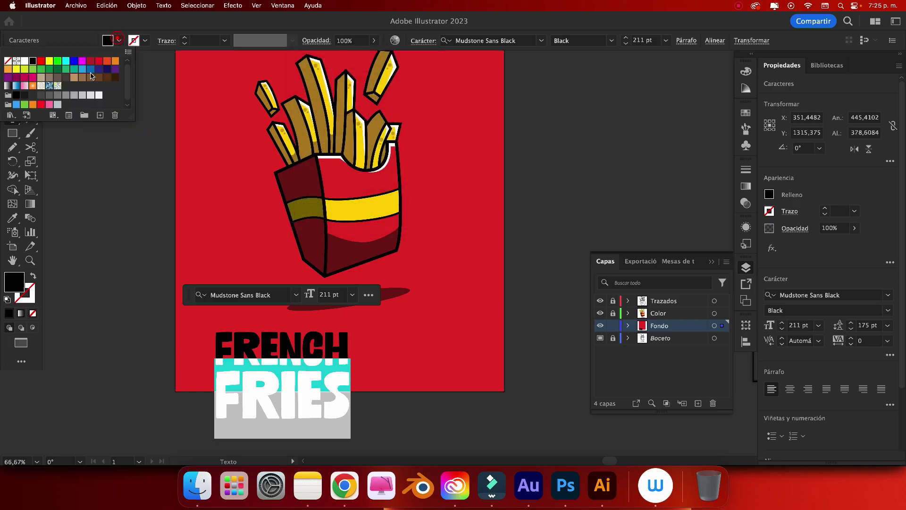
pyautogui.click(25, 61)
pyautogui.press('Escape')
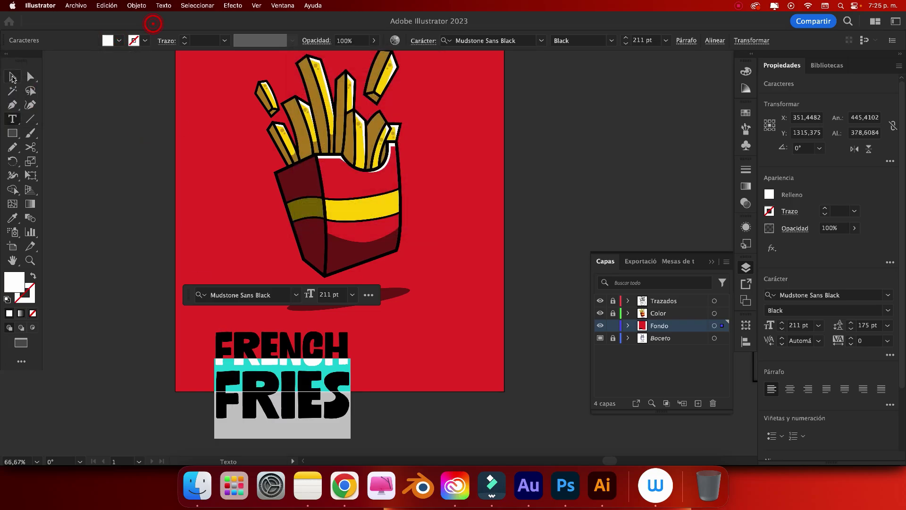
pyautogui.press('Escape')
# - Select all of the FRENCH line of the title
pyautogui.click(122, 300)
pyautogui.doubleClick(223, 358)
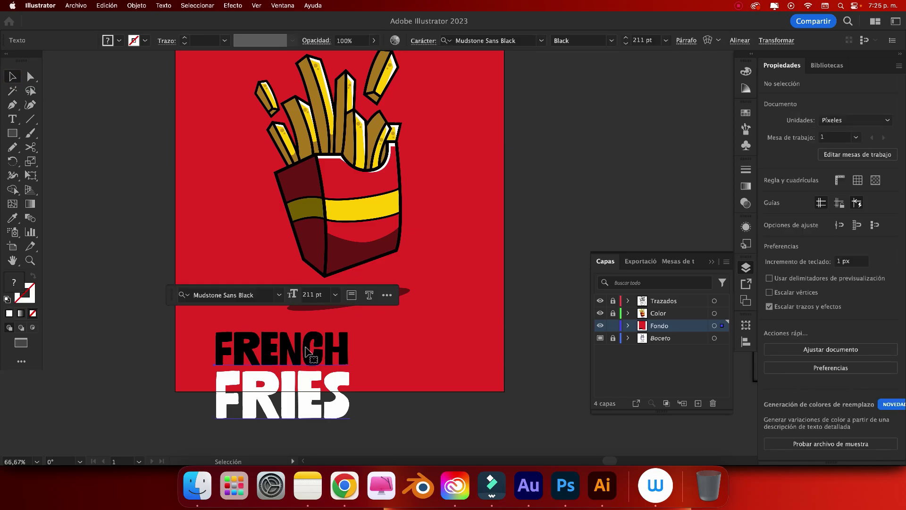
pyautogui.moveTo(348, 350); pyautogui.dragTo(111, 148)
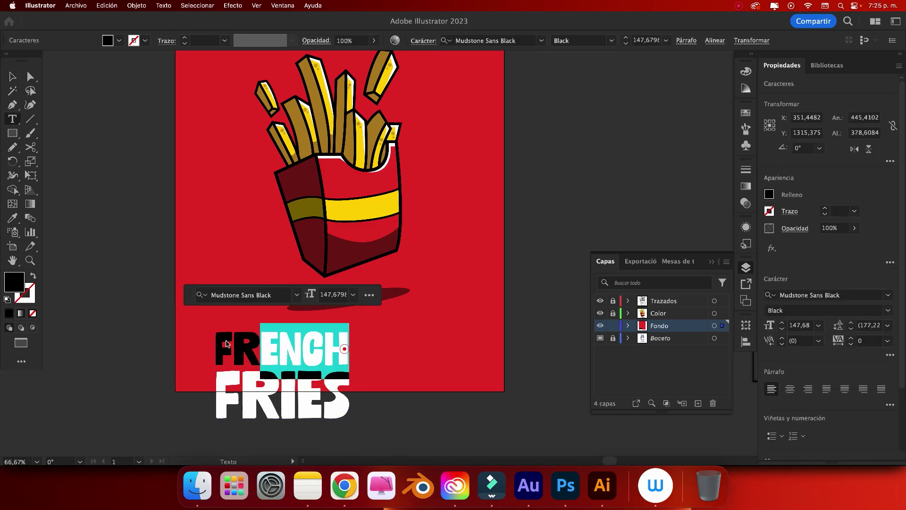
# - Colour FRENCH with the fries box's yellow using the Eyedropper
pyautogui.click(12, 217)
pyautogui.click(372, 206)
pyautogui.press('v')
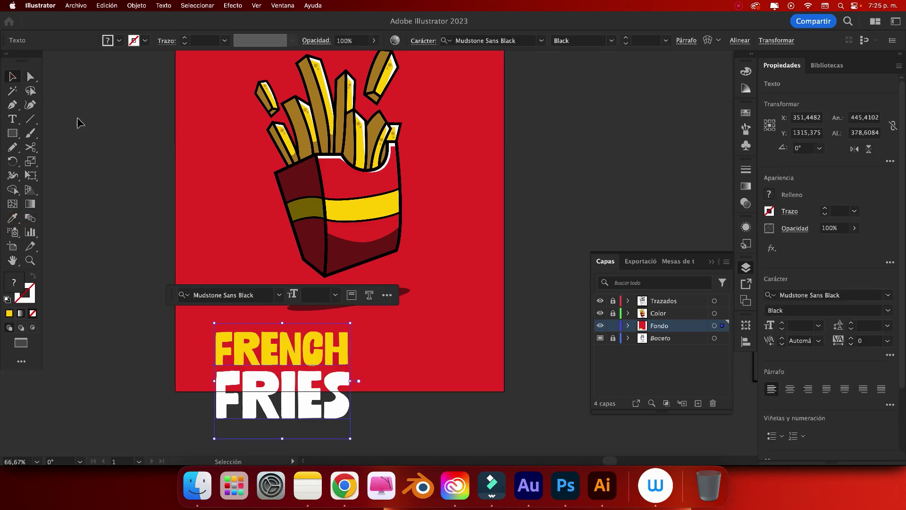
pyautogui.click(77, 122)
pyautogui.press('super+minus')
# - Enlarge the FRENCH FRIES title, place it at the poster top, and lock Fondo
pyautogui.click(295, 312)
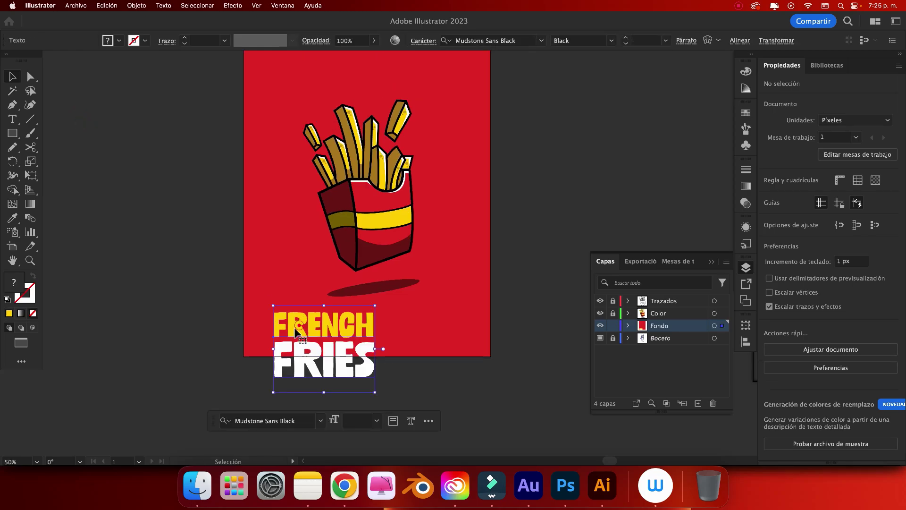
pyautogui.moveTo(376, 309); pyautogui.dragTo(446, 259)
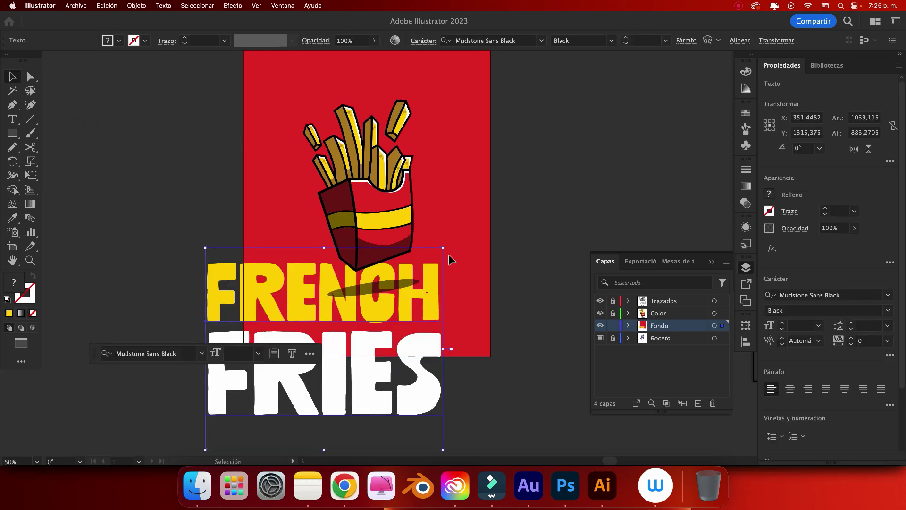
pyautogui.moveTo(424, 296); pyautogui.dragTo(469, 119)
pyautogui.scroll(3, 461, 185)
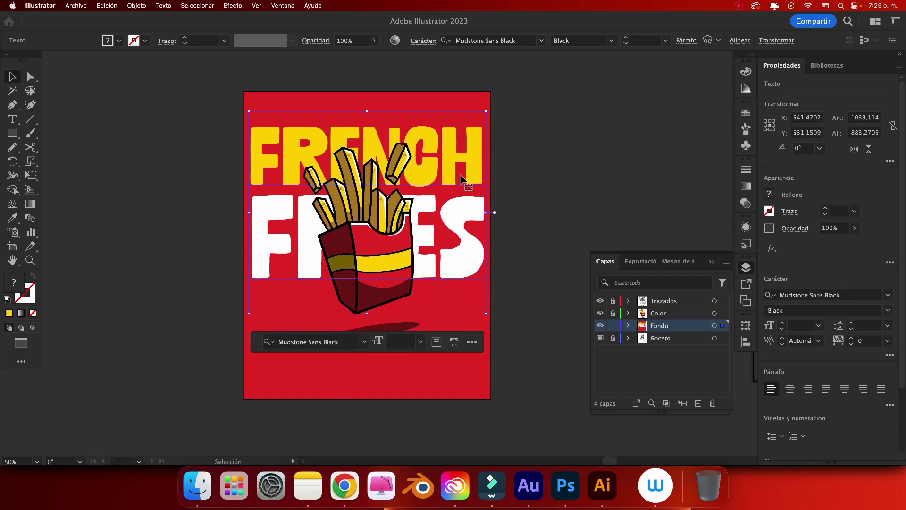
pyautogui.moveTo(461, 182); pyautogui.dragTo(463, 142)
pyautogui.click(562, 149)
pyautogui.click(613, 326)
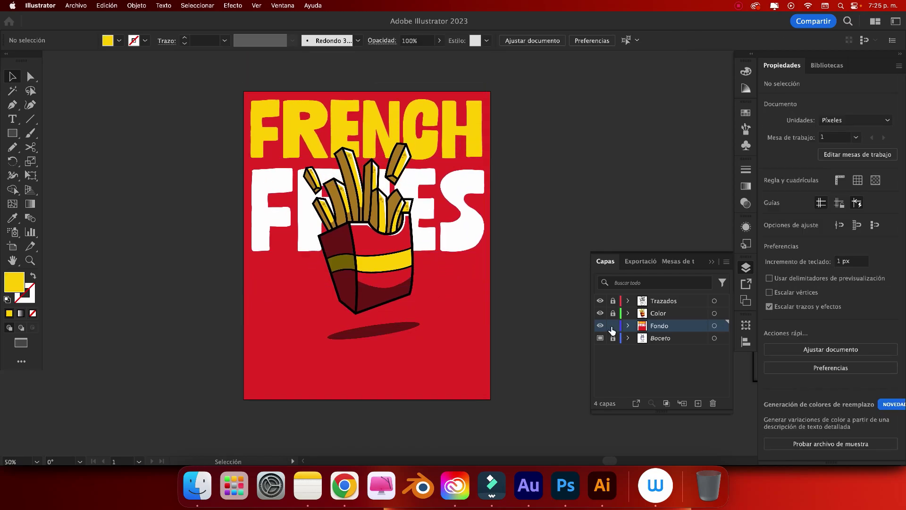
pyautogui.click(613, 313)
# - Expand the Trazados fries outlines and unite them into one shape with Pathfinder
pyautogui.press('super+a')
pyautogui.click(551, 263)
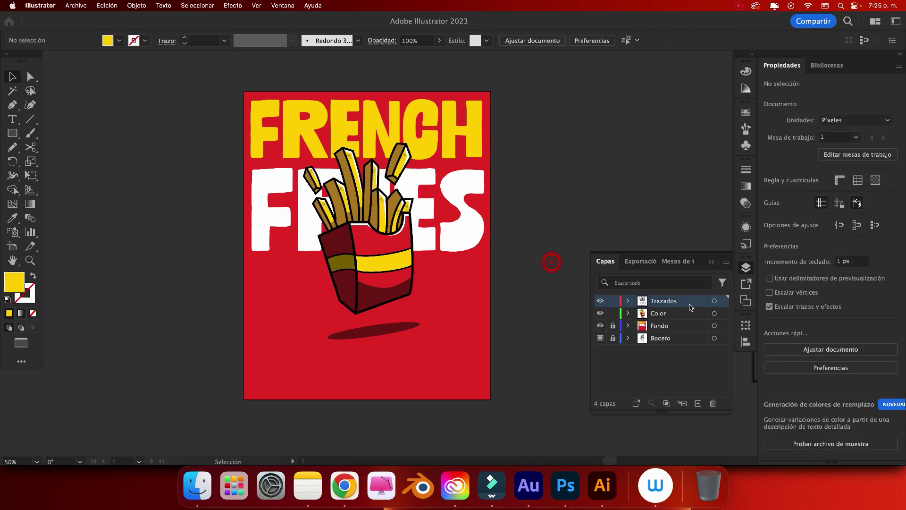
pyautogui.click(714, 300)
pyautogui.click(136, 6)
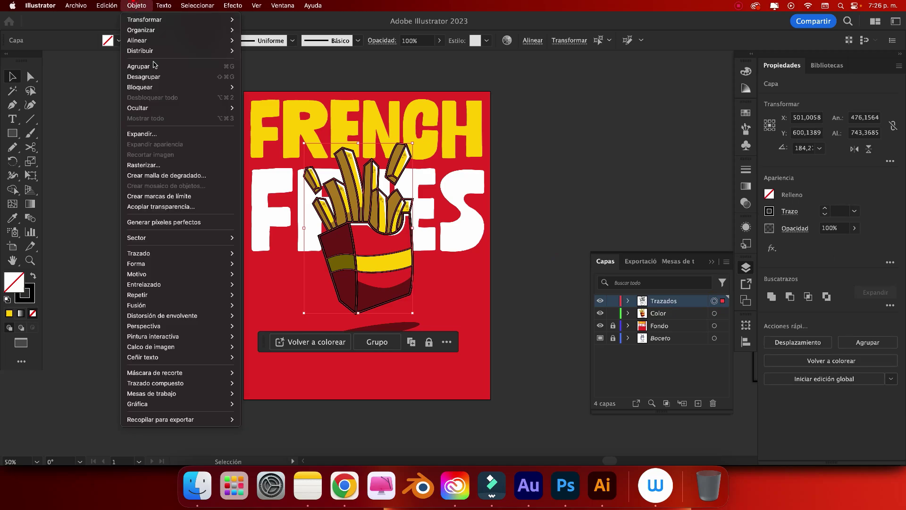
pyautogui.click(141, 133)
pyautogui.click(493, 313)
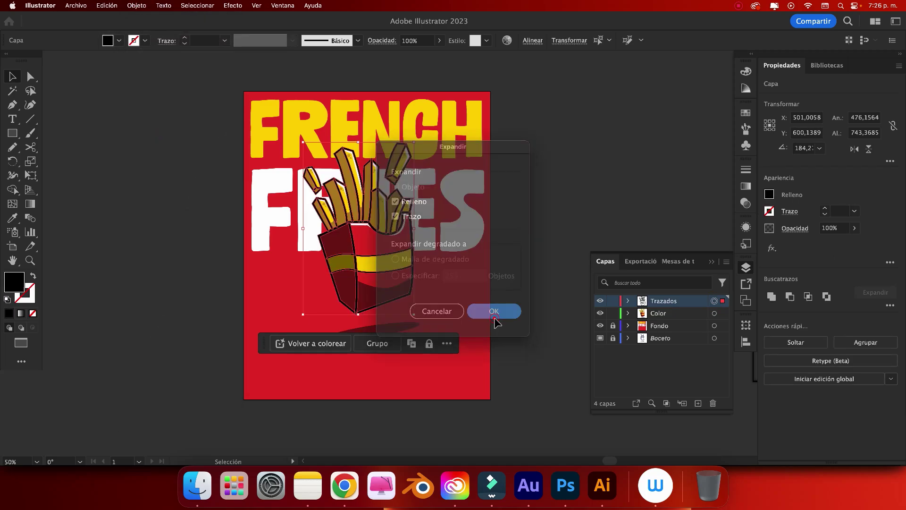
pyautogui.click(279, 5)
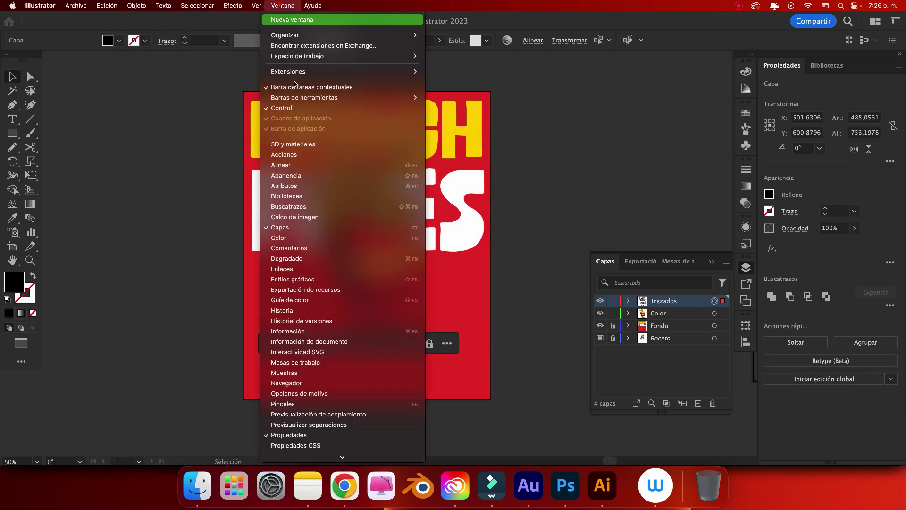
pyautogui.click(302, 206)
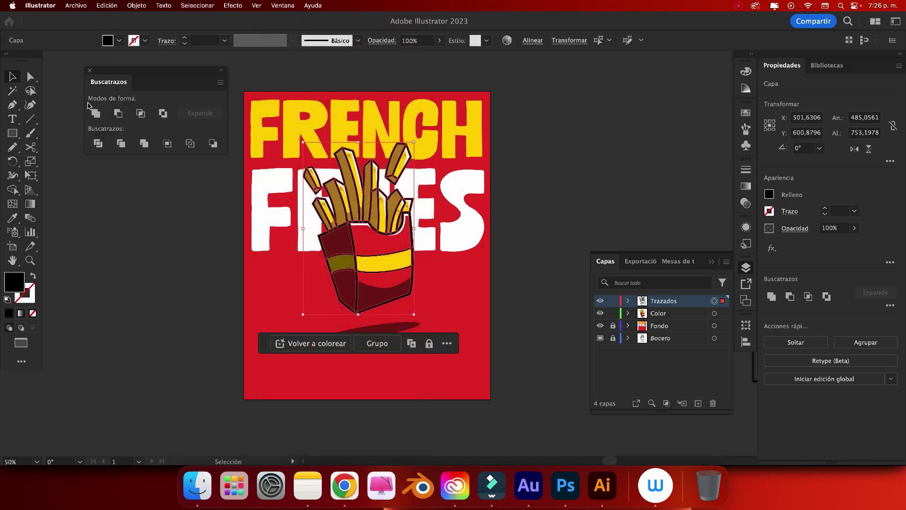
pyautogui.click(94, 112)
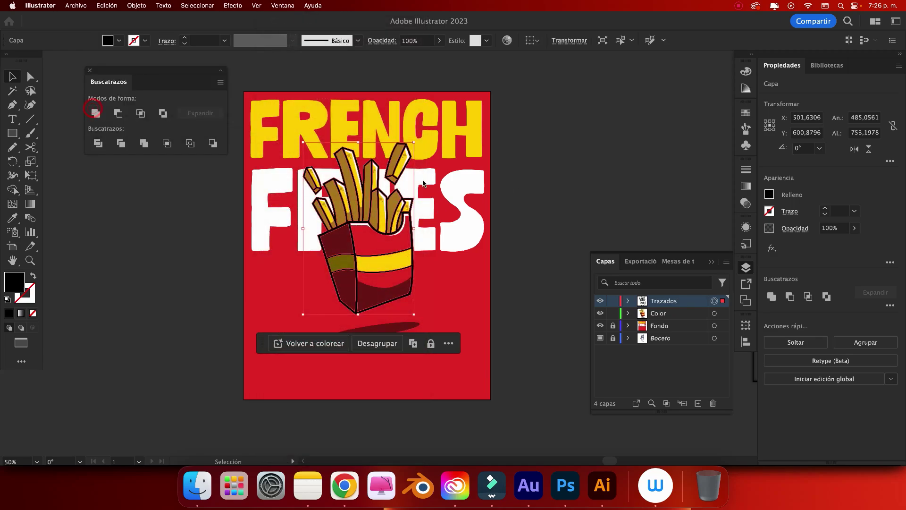
# - Recolour the merged fries outlines to dark brown #441a09
pyautogui.click(533, 171)
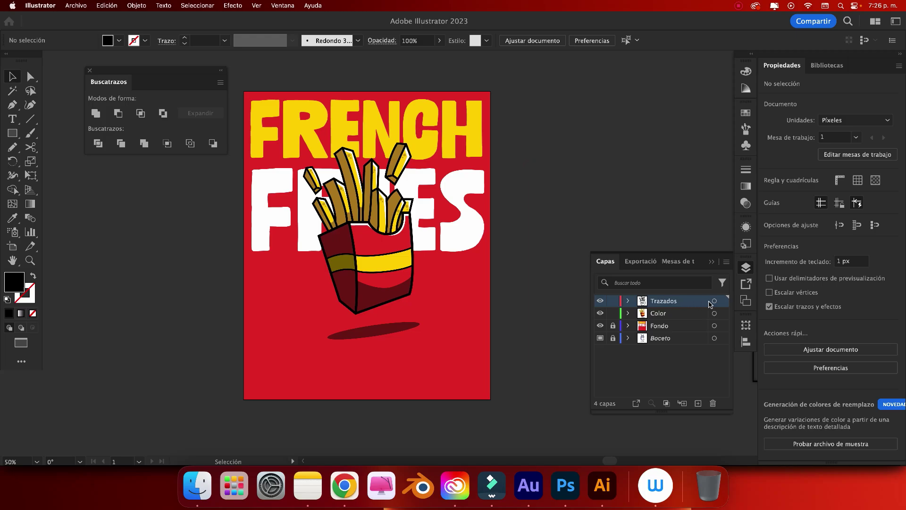
pyautogui.click(714, 300)
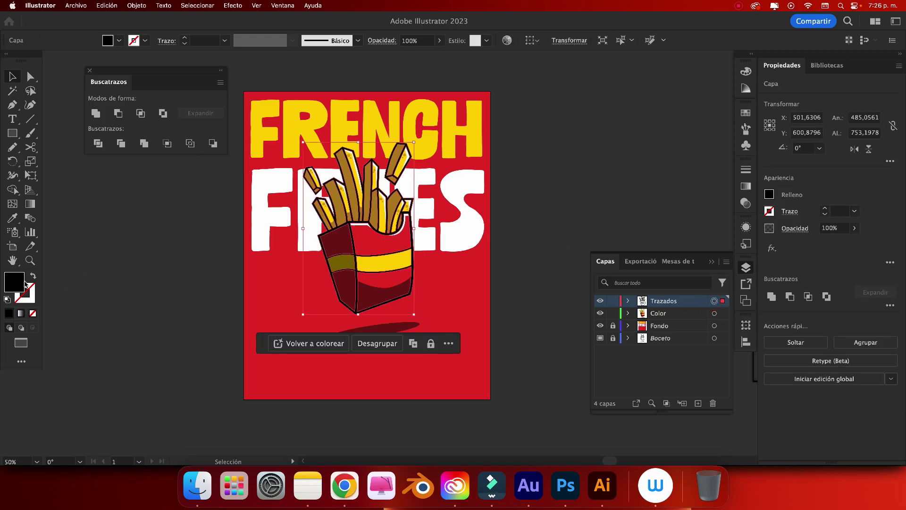
pyautogui.doubleClick(21, 283)
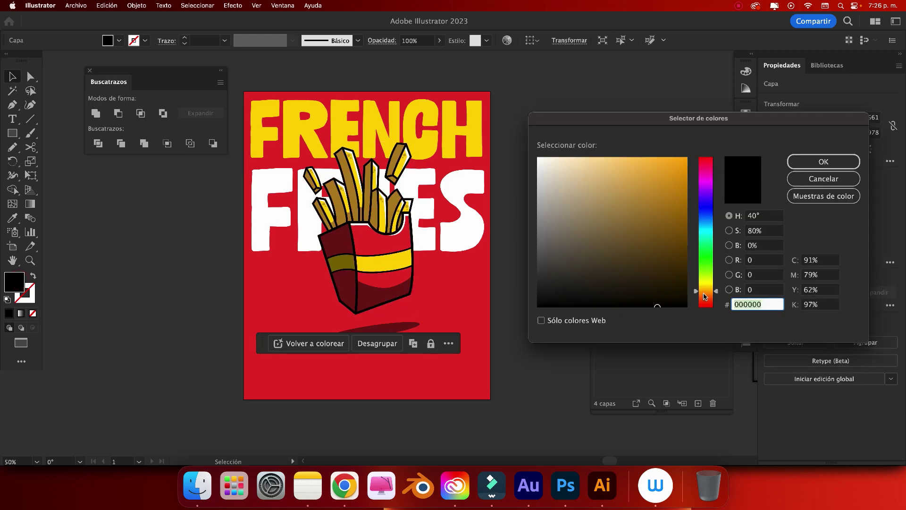
pyautogui.moveTo(649, 290); pyautogui.dragTo(652, 284)
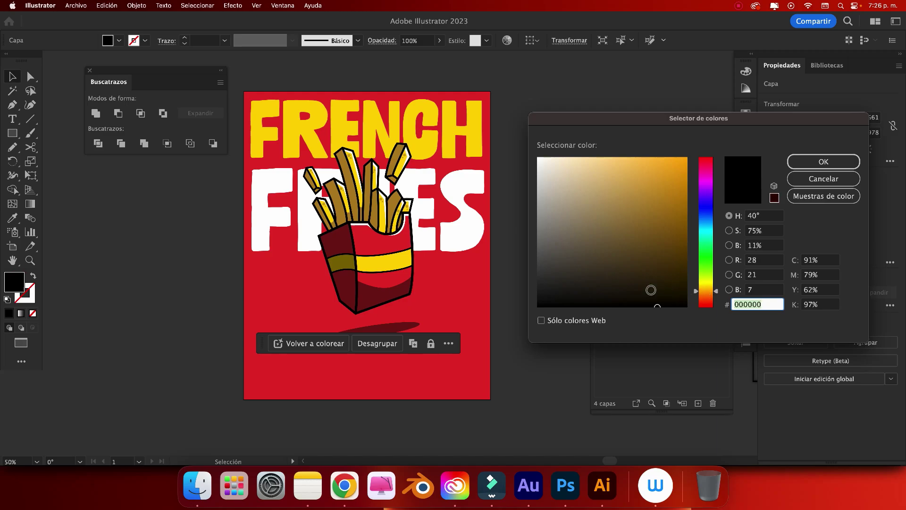
pyautogui.moveTo(706, 291)
pyautogui.mouseDown()
pyautogui.moveTo(706, 300)
pyautogui.moveTo(668, 267)
pyautogui.mouseUp()
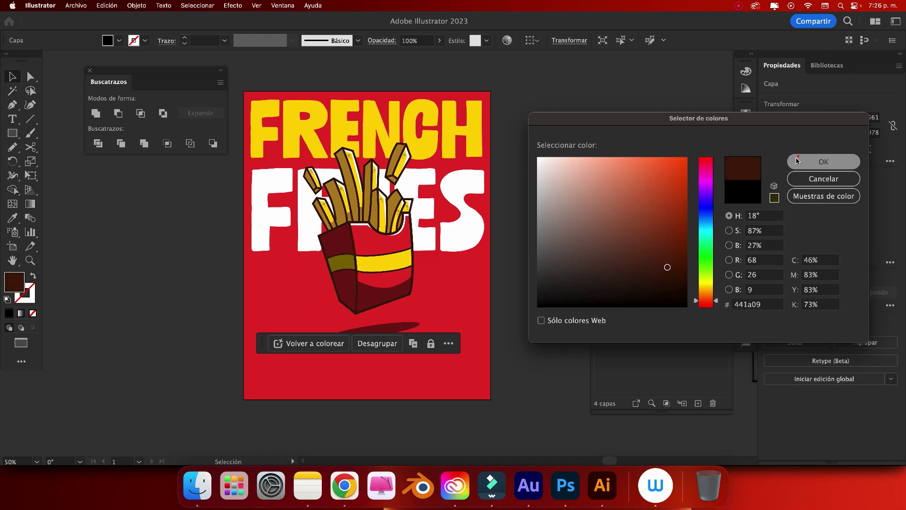
pyautogui.click(823, 161)
pyautogui.click(560, 169)
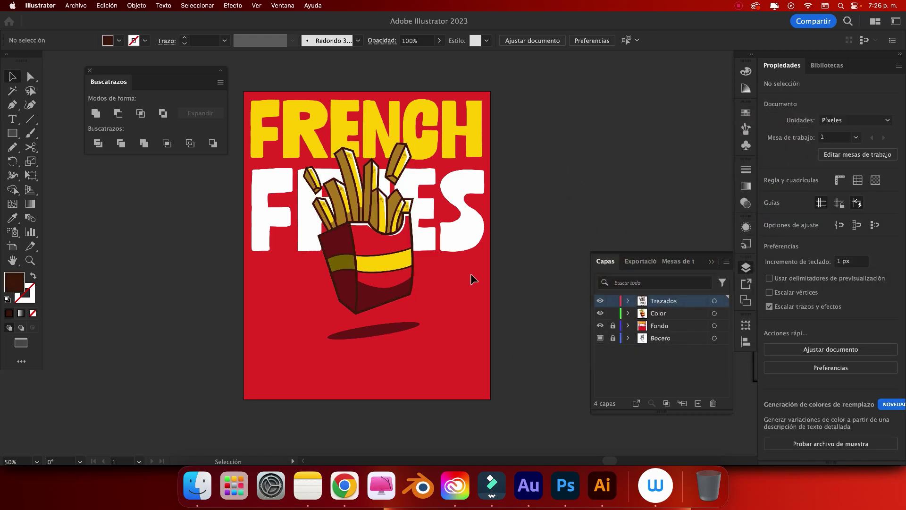
pyautogui.click(417, 326)
# - Scale the fries box and shadow up together, move them lower, and close Pathfinder
pyautogui.click(482, 346)
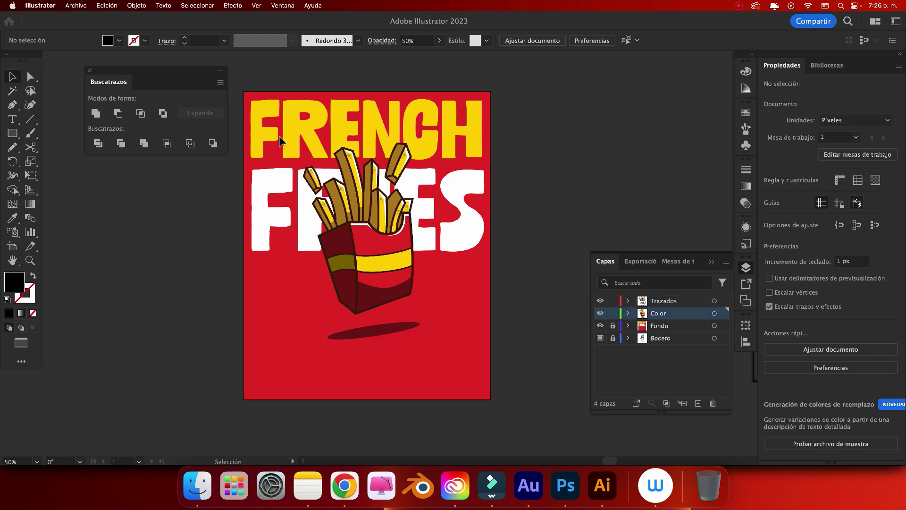
pyautogui.moveTo(517, 382)
pyautogui.mouseDown()
pyautogui.moveTo(420, 149)
pyautogui.moveTo(438, 118)
pyautogui.mouseUp()
pyautogui.moveTo(385, 214); pyautogui.dragTo(385, 274)
pyautogui.click(576, 172)
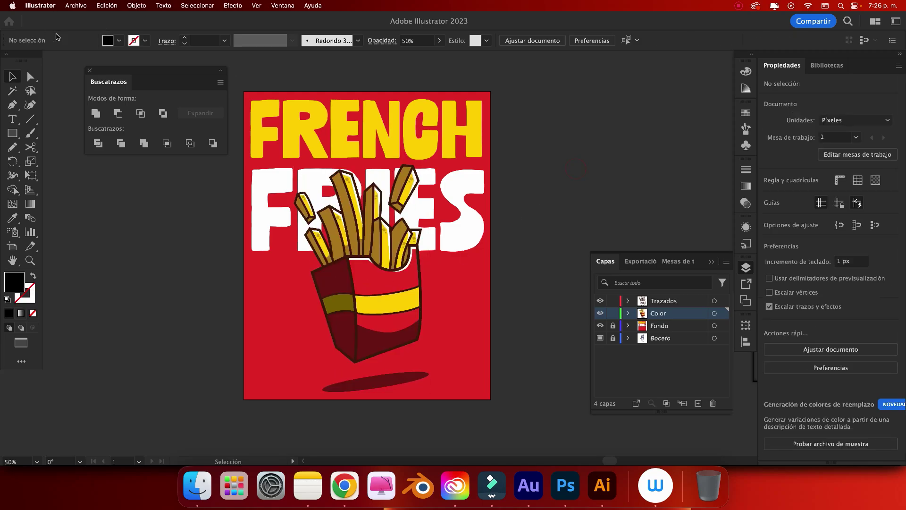
pyautogui.click(90, 70)
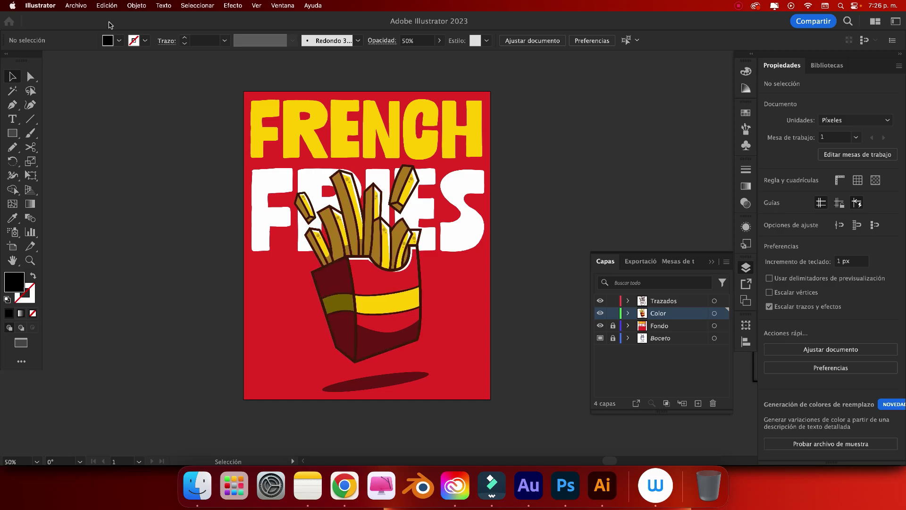
pyautogui.click(76, 5)
pyautogui.moveTo(78, 217)
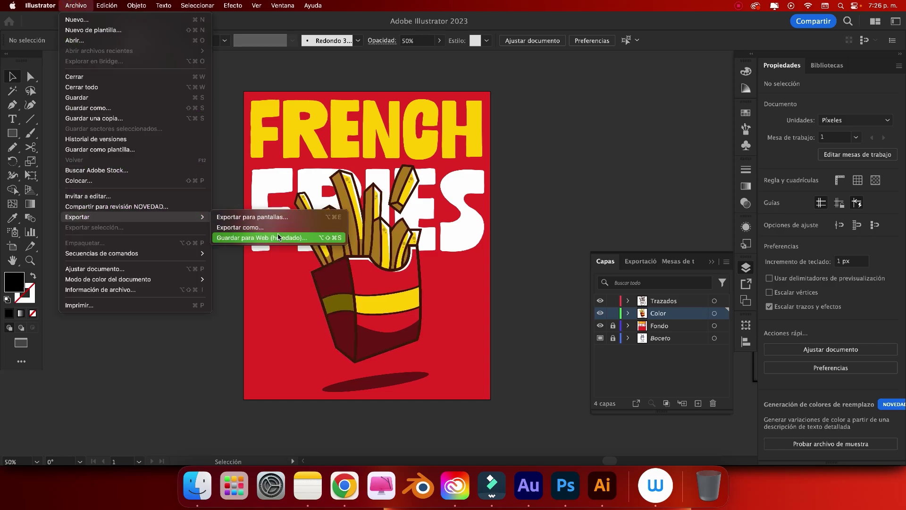
pyautogui.click(259, 238)
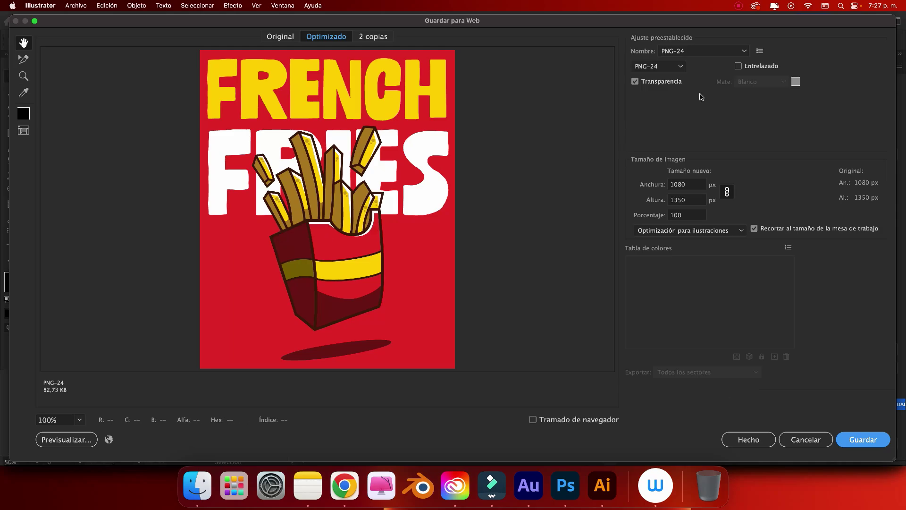
pyautogui.click(682, 52)
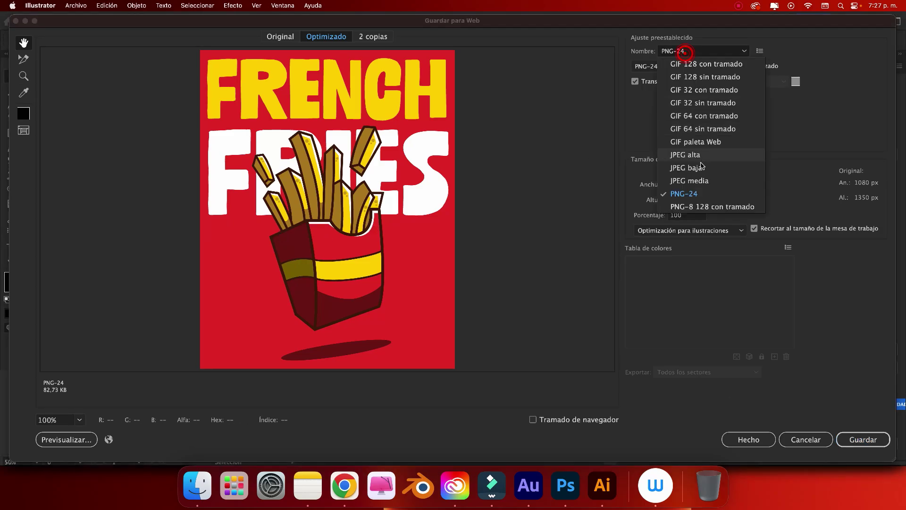
pyautogui.click(688, 197)
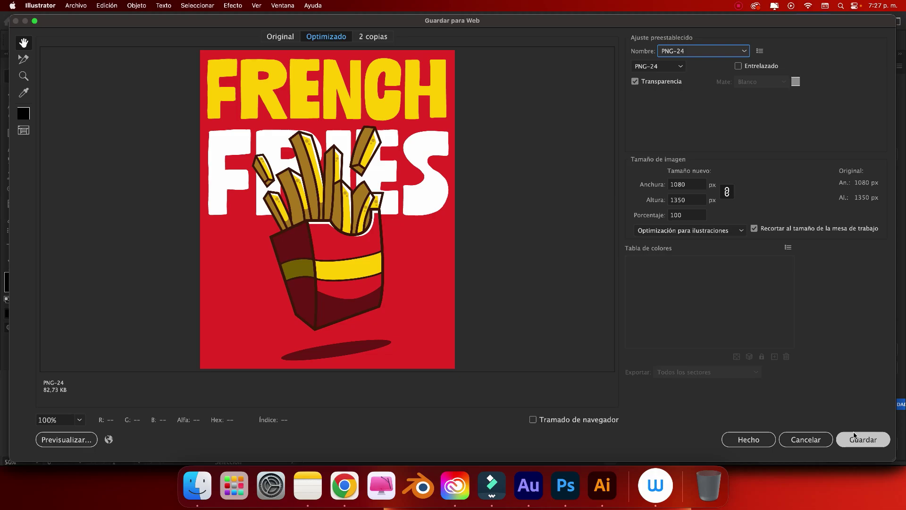
pyautogui.click(812, 439)
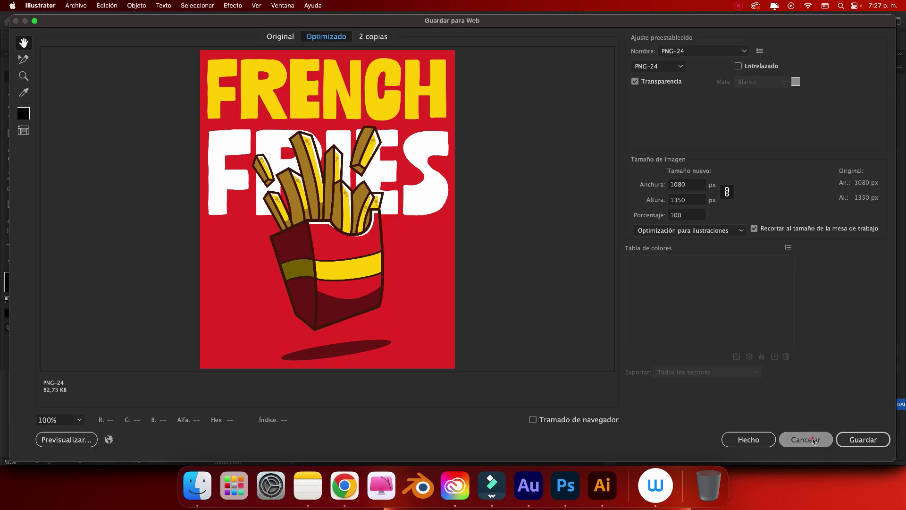